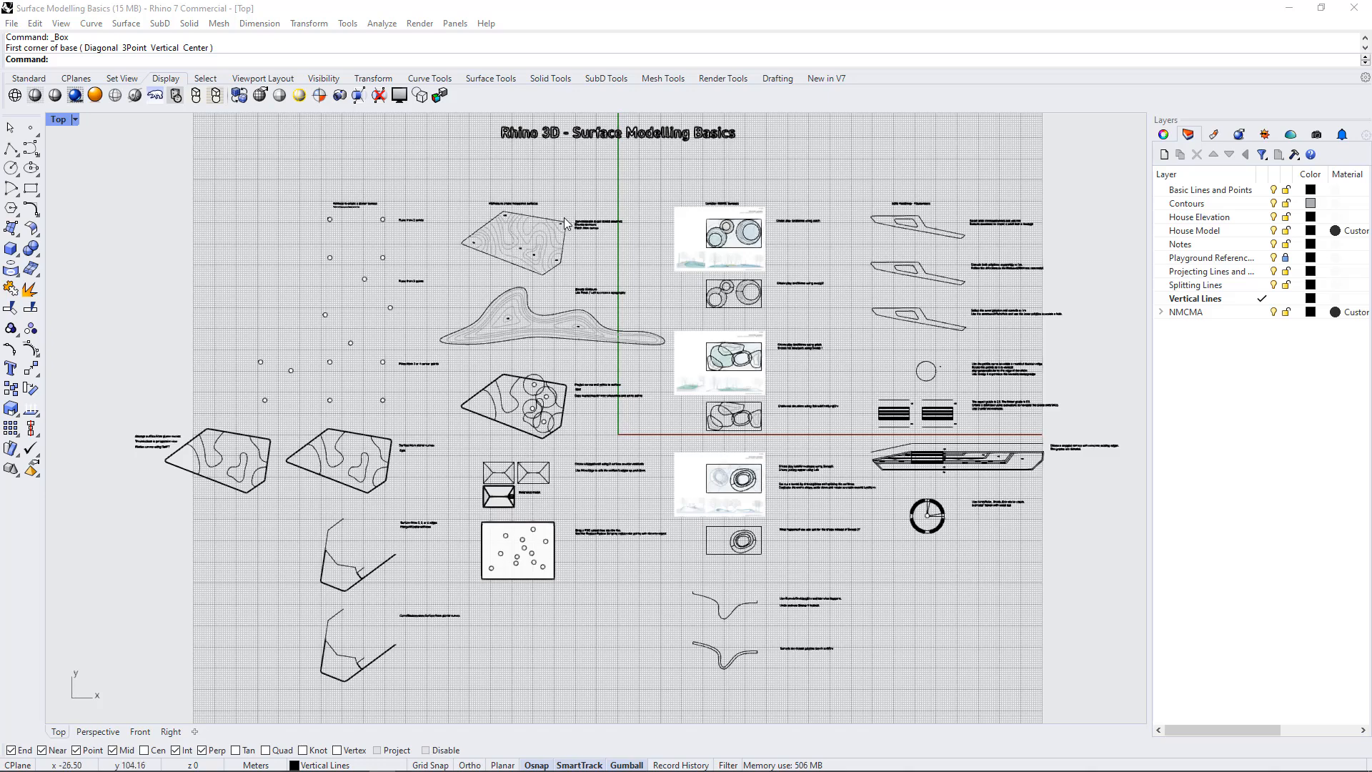
Look over the surface modelling exercises across the sheet, including the modulated surfaces, stepped terrace and circular bench
scroll(570, 223, "up", 2)
scroll(569, 223, "up", 5)
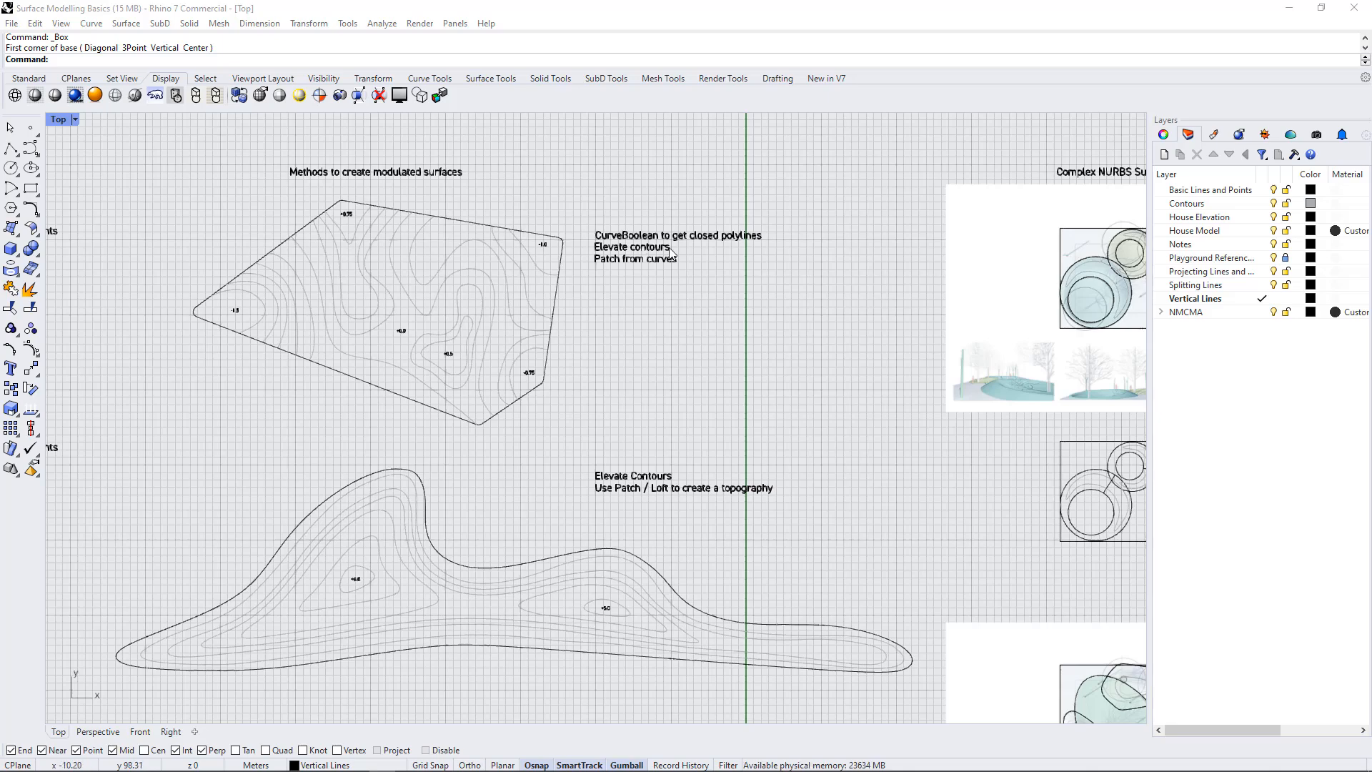
scroll(591, 209, "down", 5)
scroll(592, 208, "down", 4)
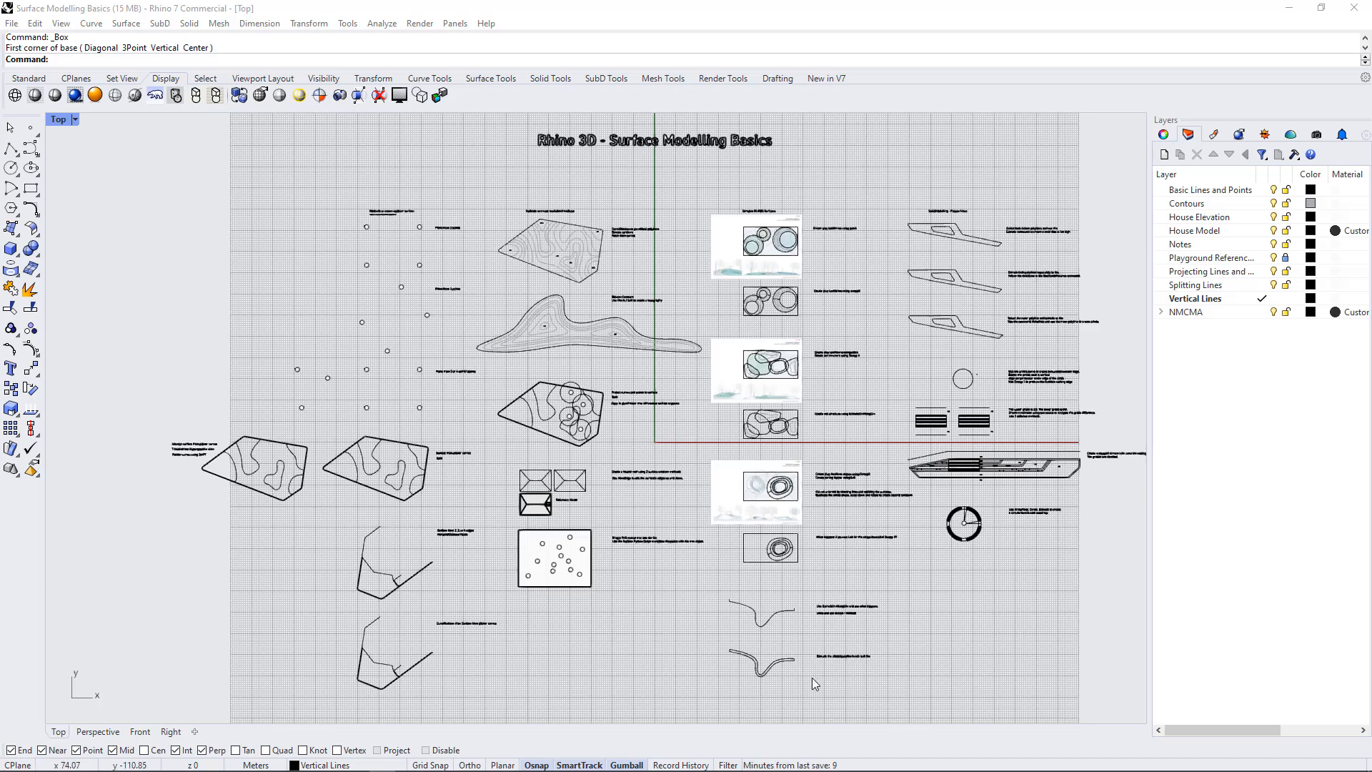
scroll(1129, 483, "up", 5)
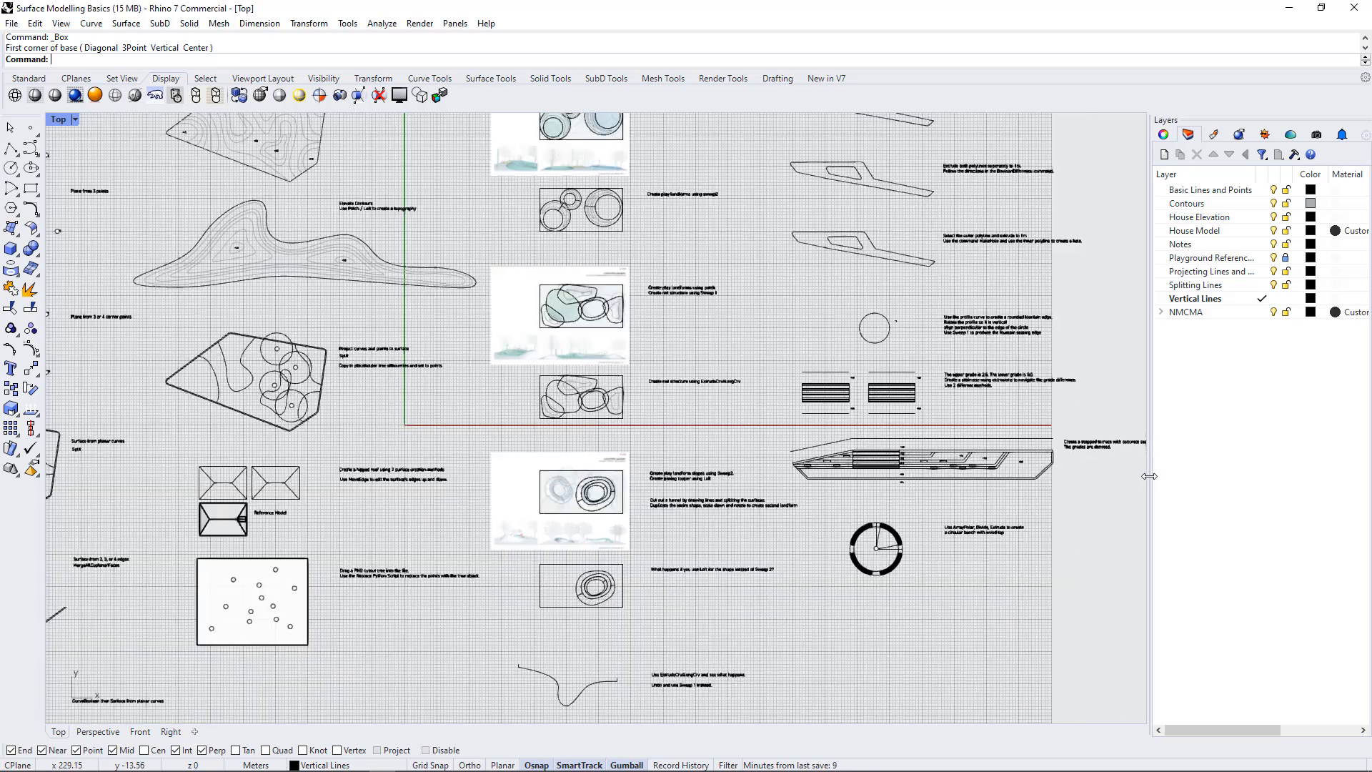
scroll(1037, 500, "down", 4)
right_click_drag(1037, 499, 850, 448)
scroll(857, 464, "up", 8)
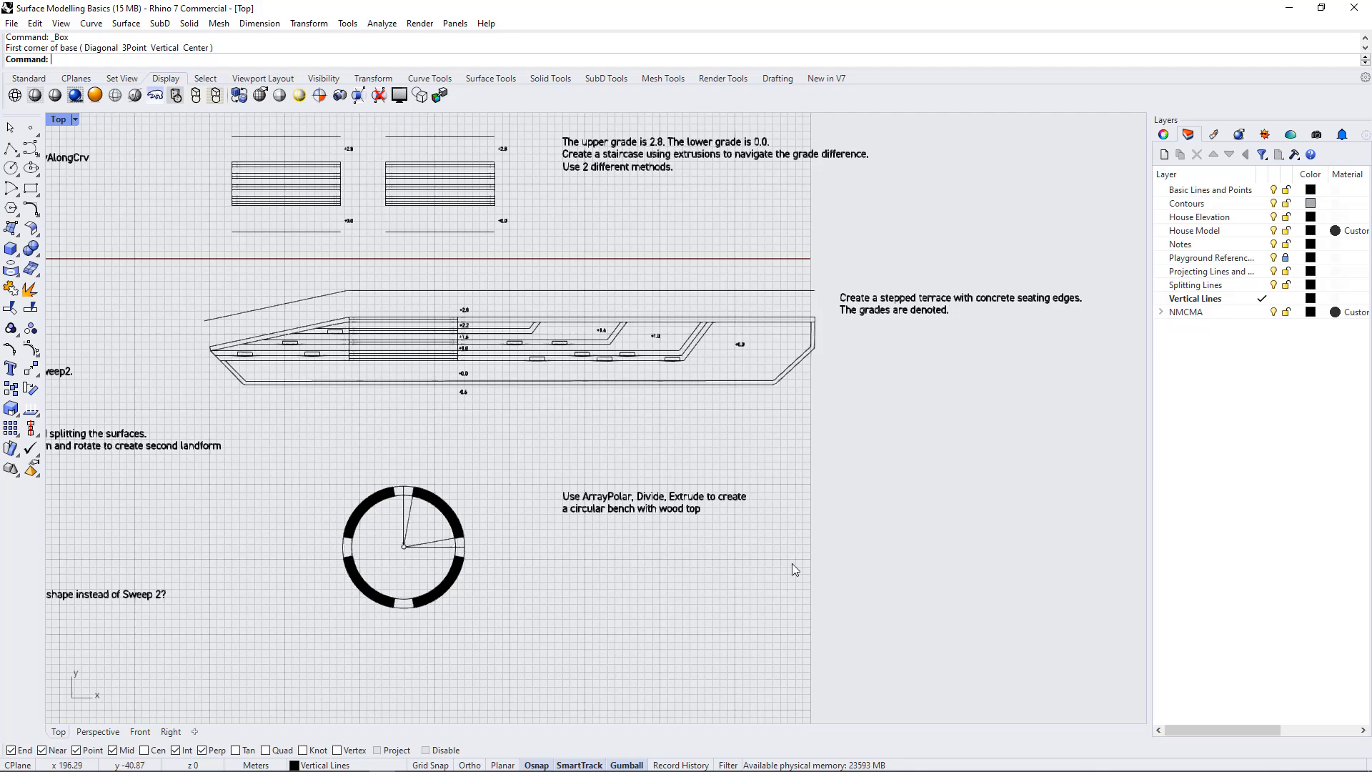
scroll(792, 565, "down", 1)
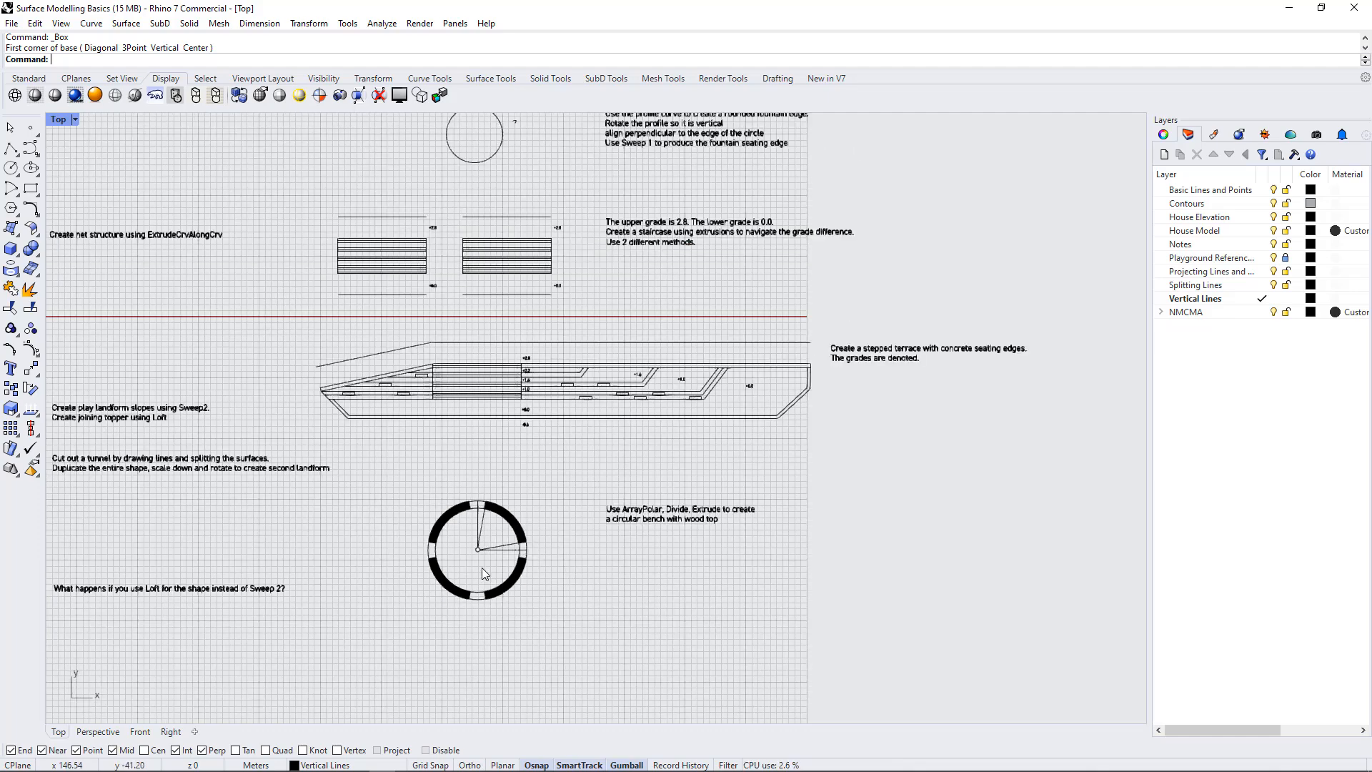
scroll(954, 469, "down", 6)
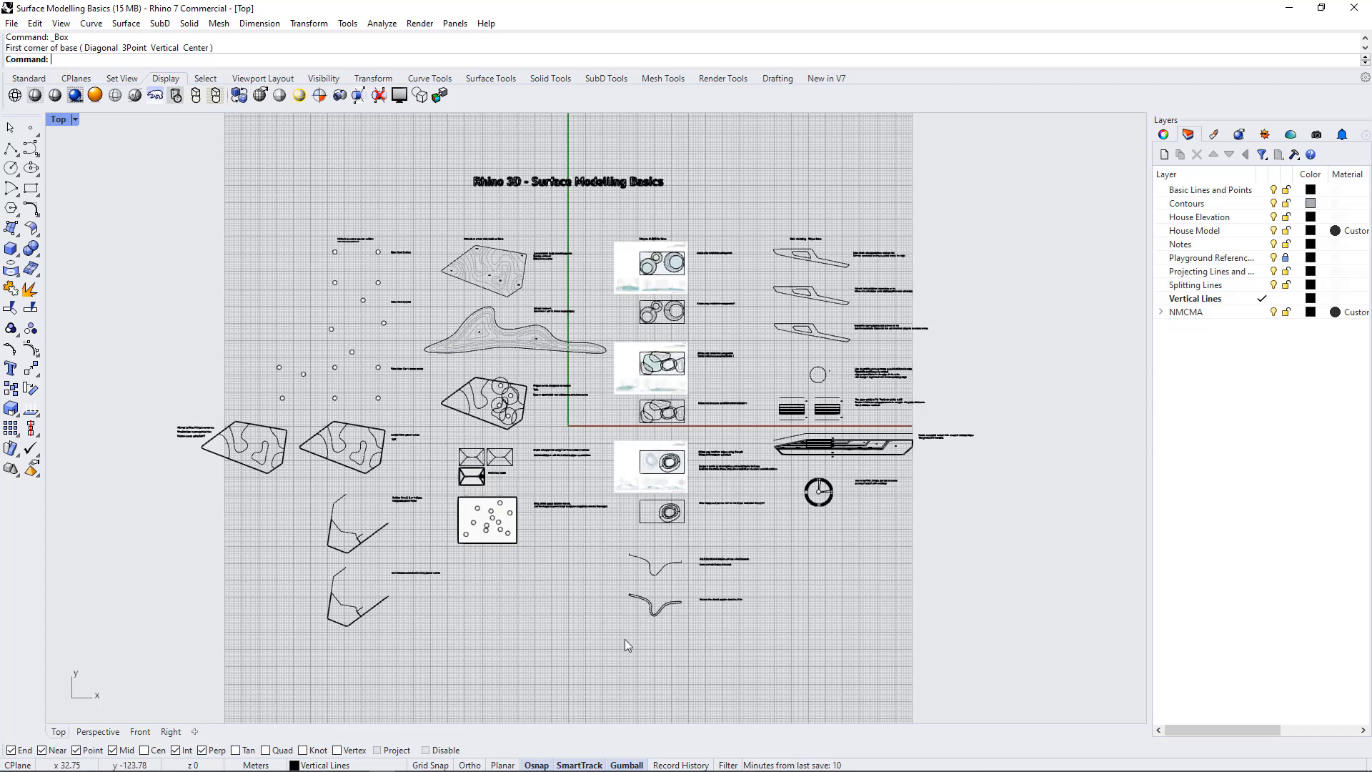
scroll(487, 616, "up", 3)
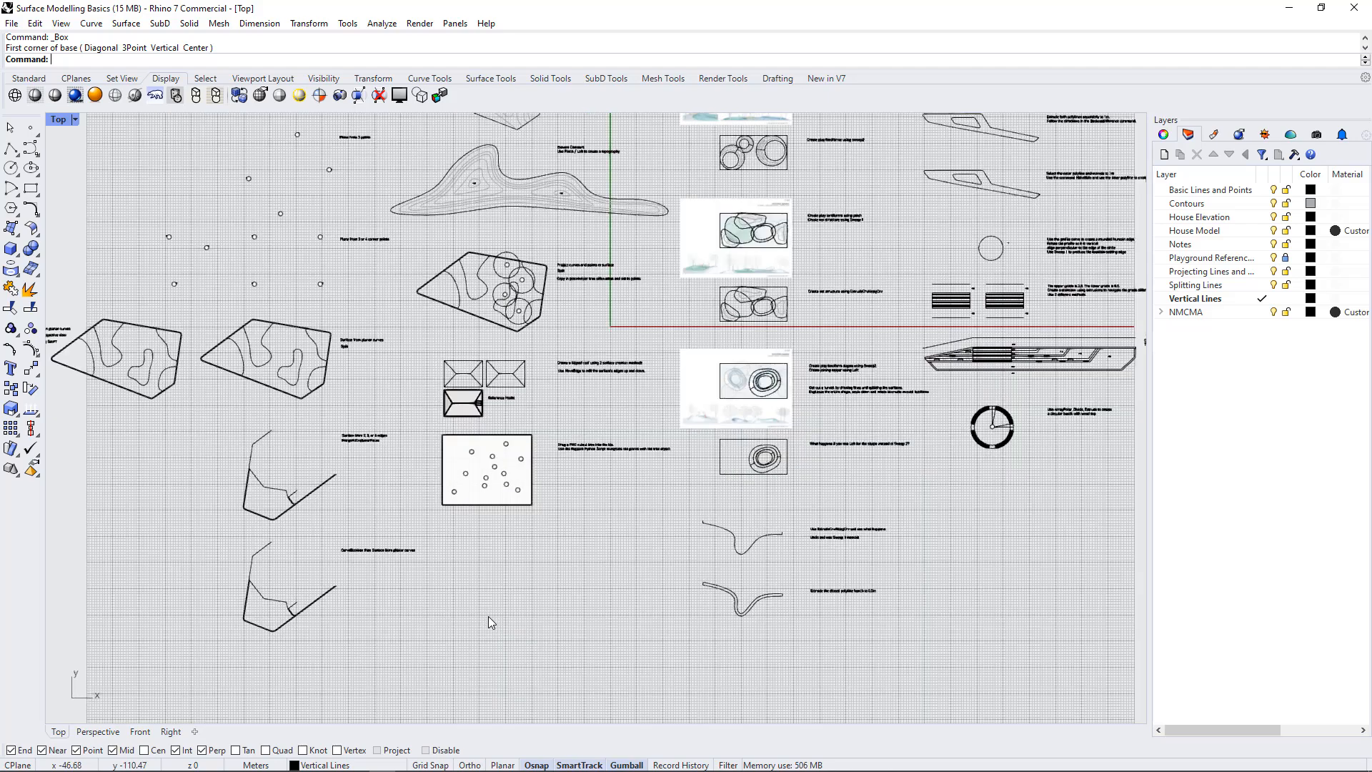
scroll(559, 666, "down", 2)
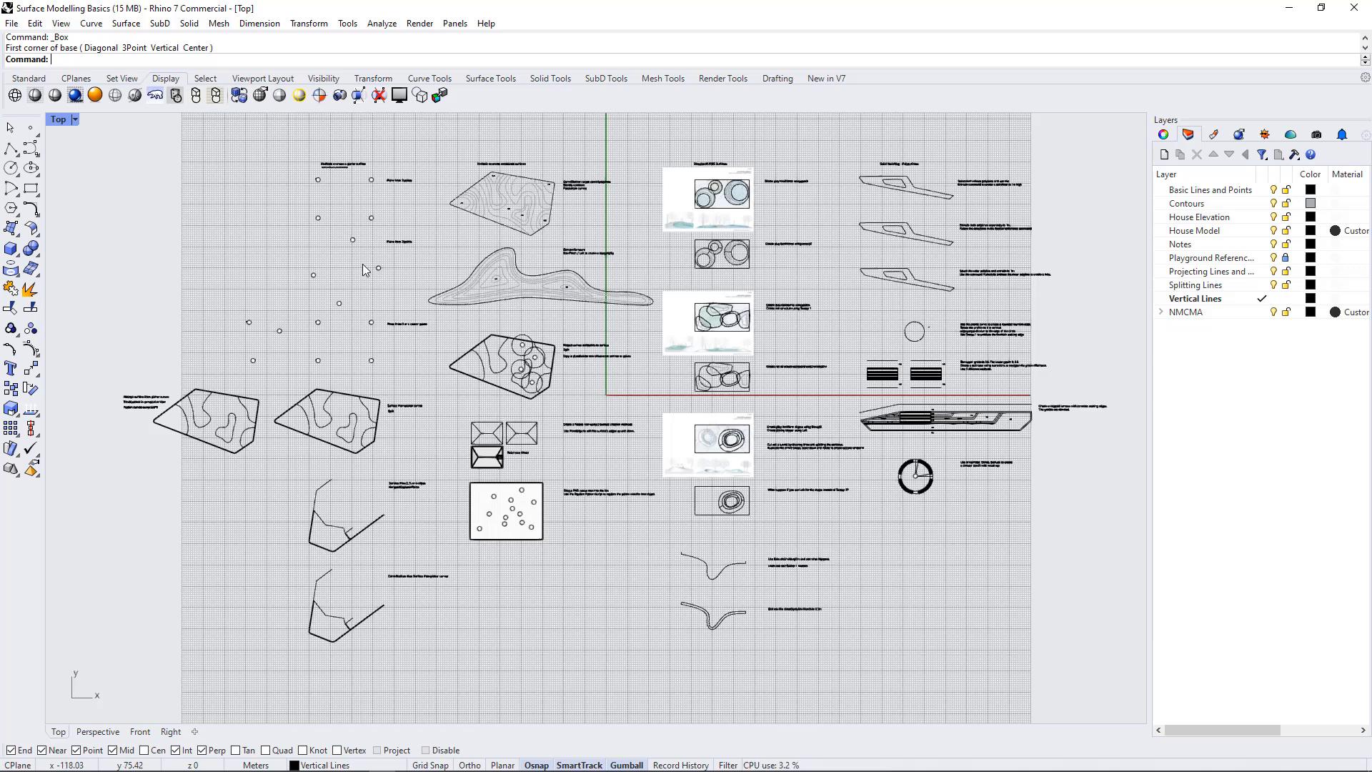
Detach the Surface Creation tools as a floating toolbar over the drawing area
left_click(17, 237)
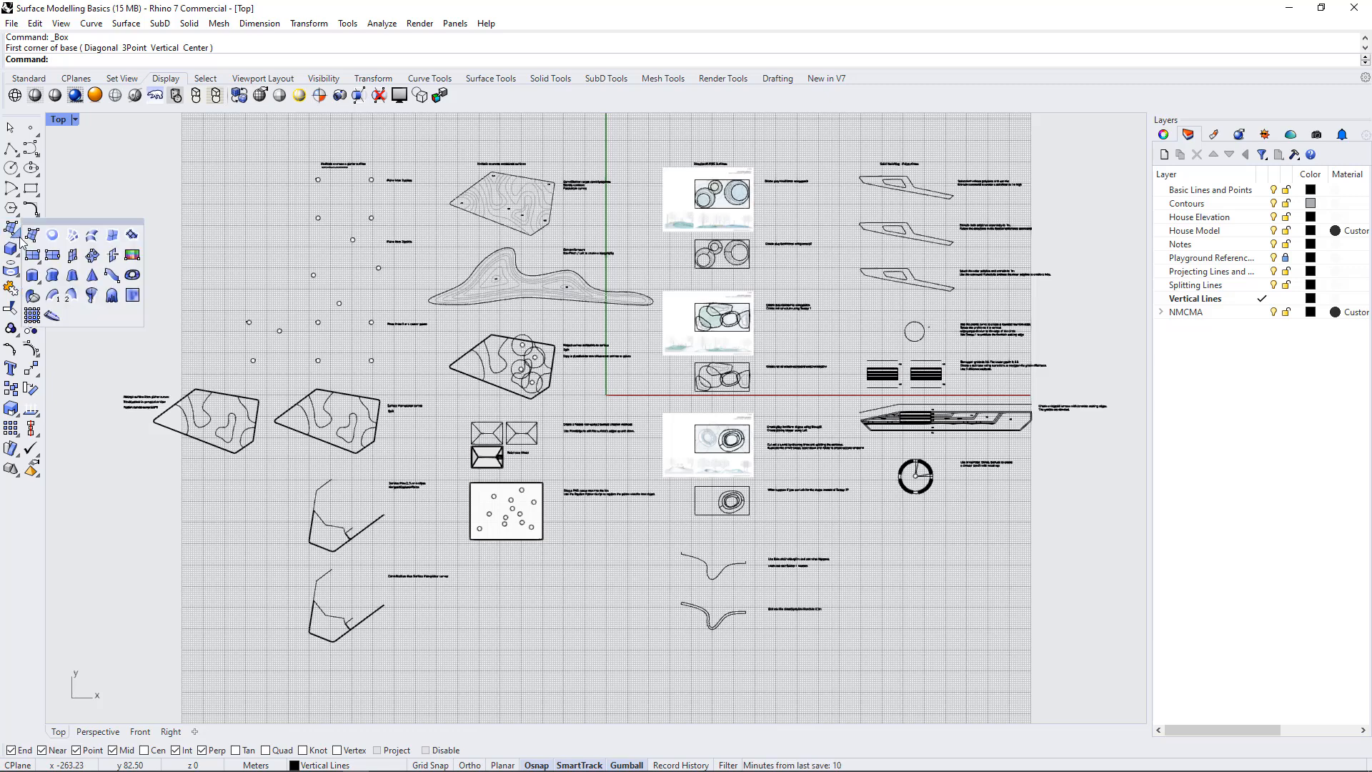
left_click_drag(52, 228, 118, 154)
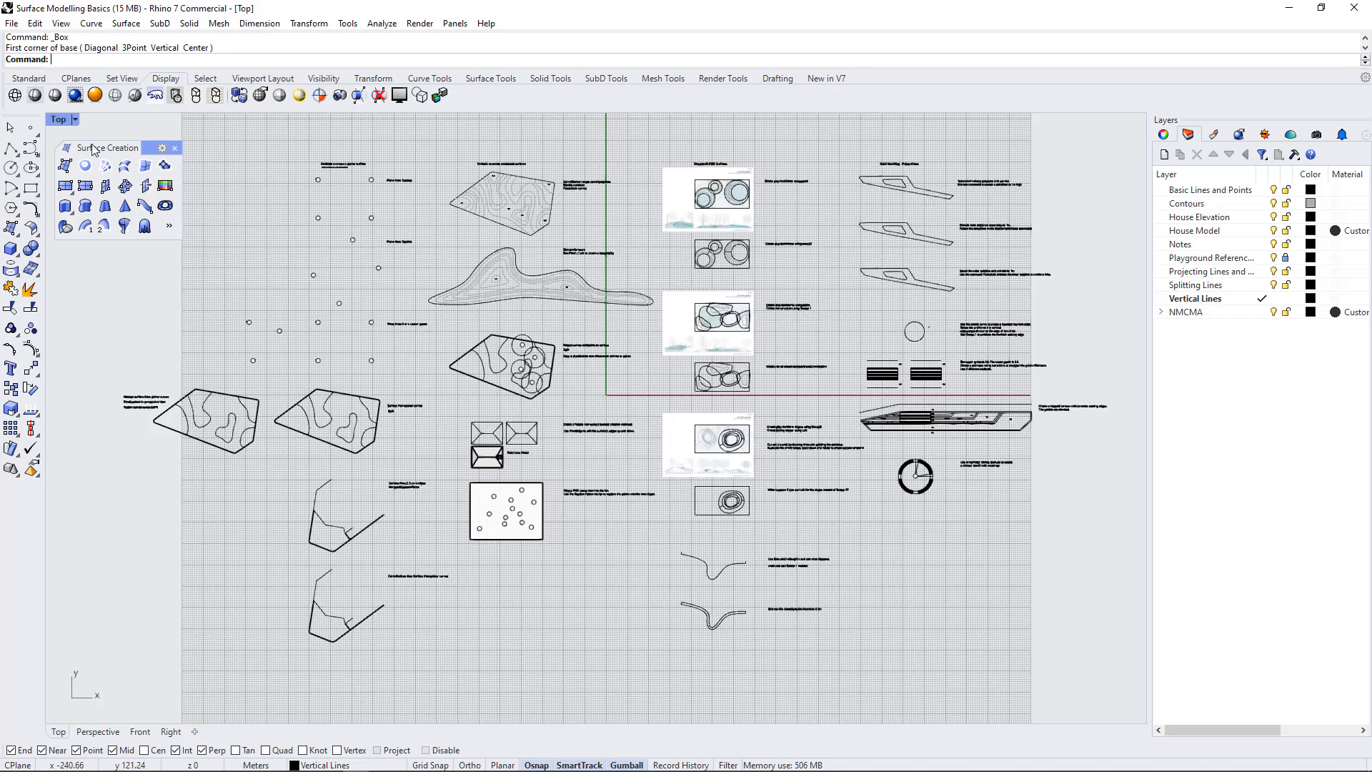
Lock the Notes layer so that the exercise labels cannot be selected
scroll(299, 135, "up", 1)
scroll(299, 135, "up", 5)
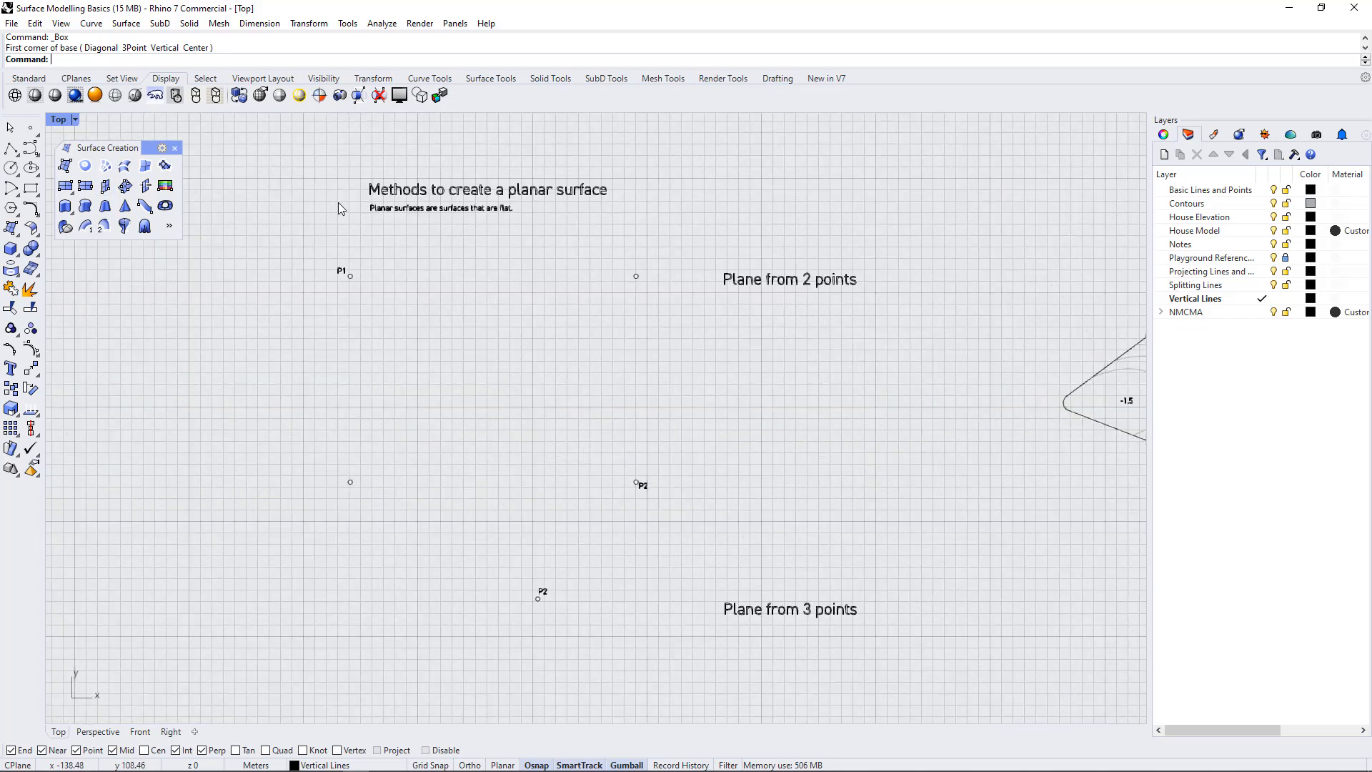
scroll(459, 250, "up", 2)
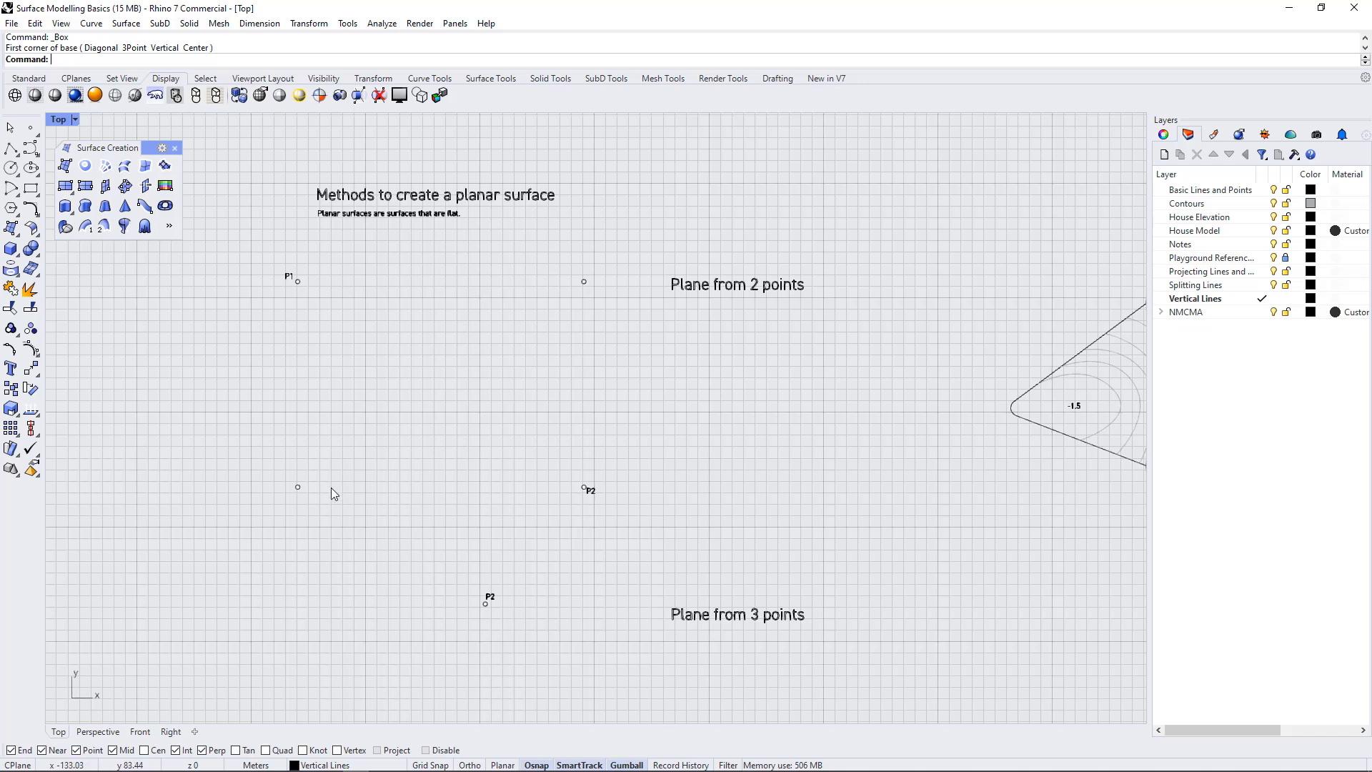
left_click(718, 284)
key("Escape")
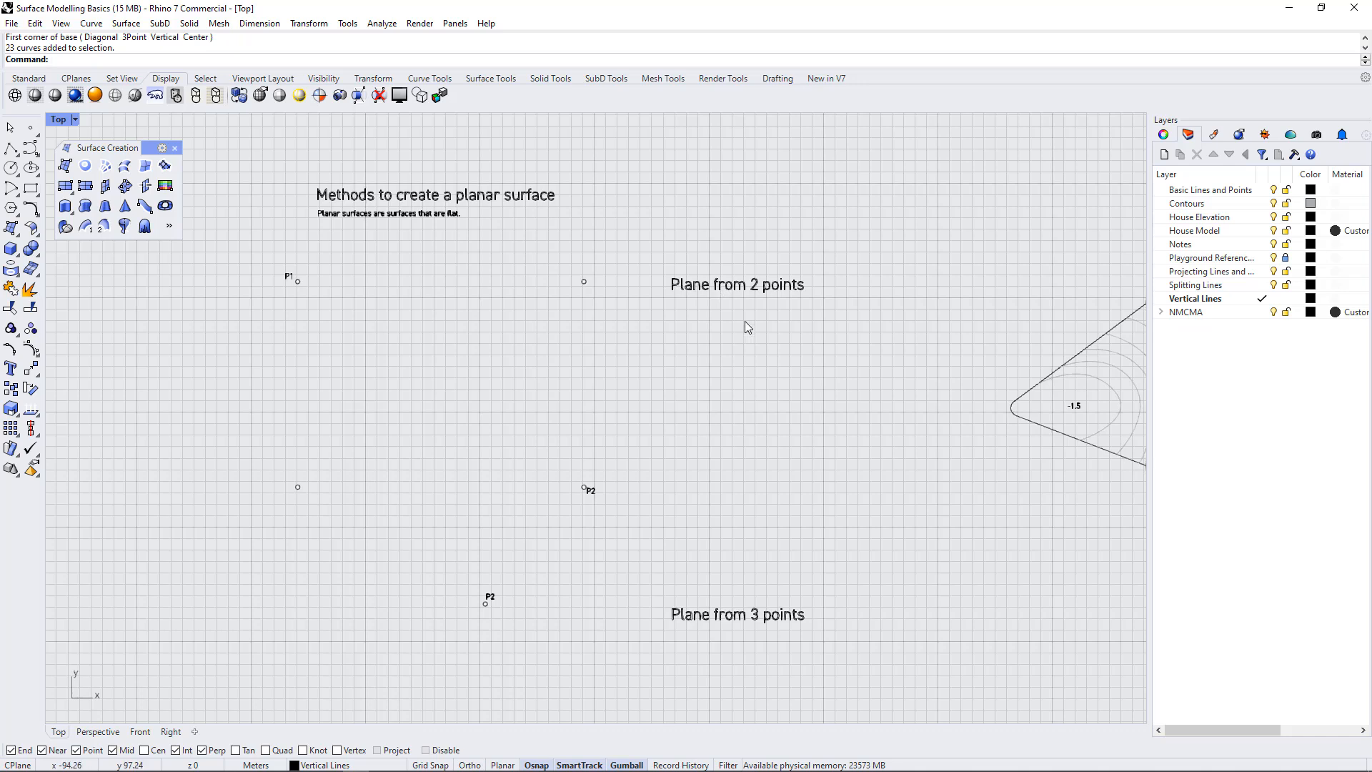
left_click(1281, 244)
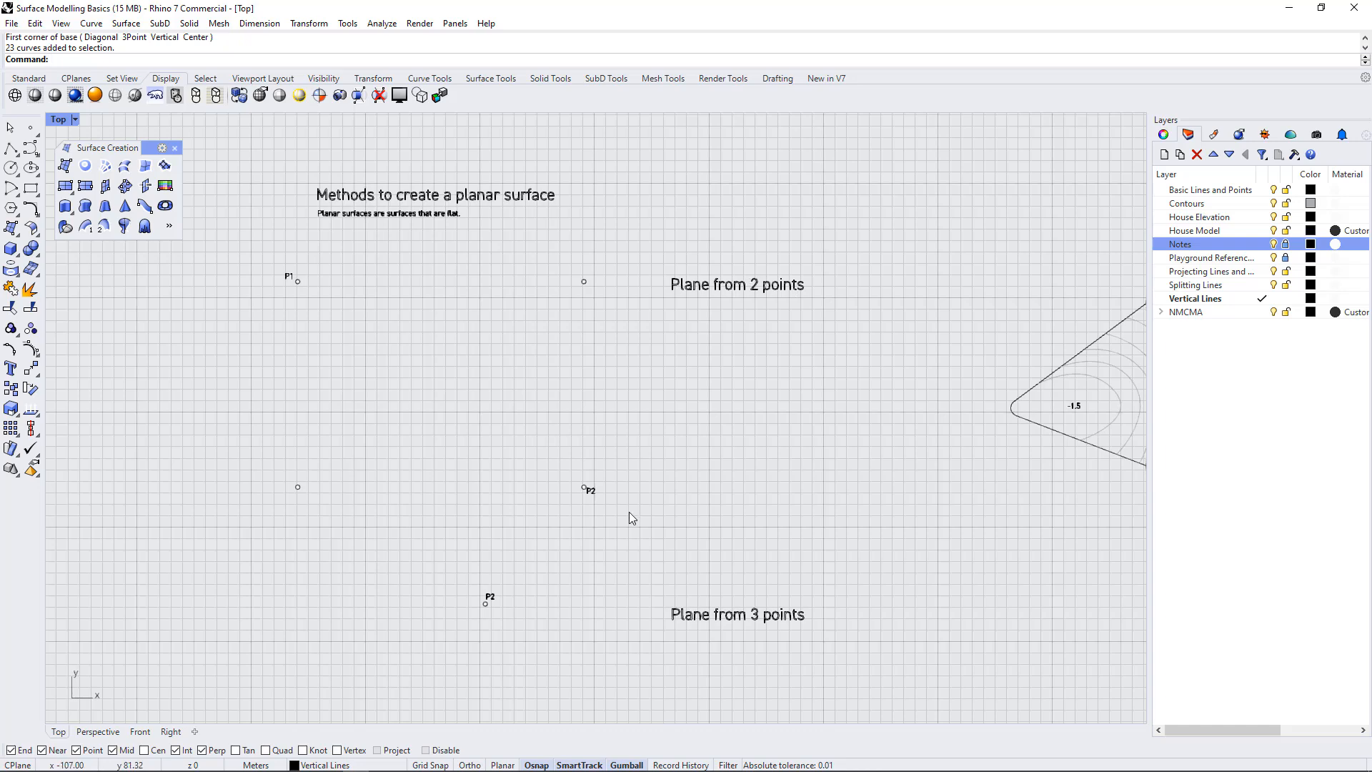
Create a corner-to-corner rectangular plane from point P1 to point P2 in the "Plane from 2 points" exercise
scroll(319, 363, "up", 2)
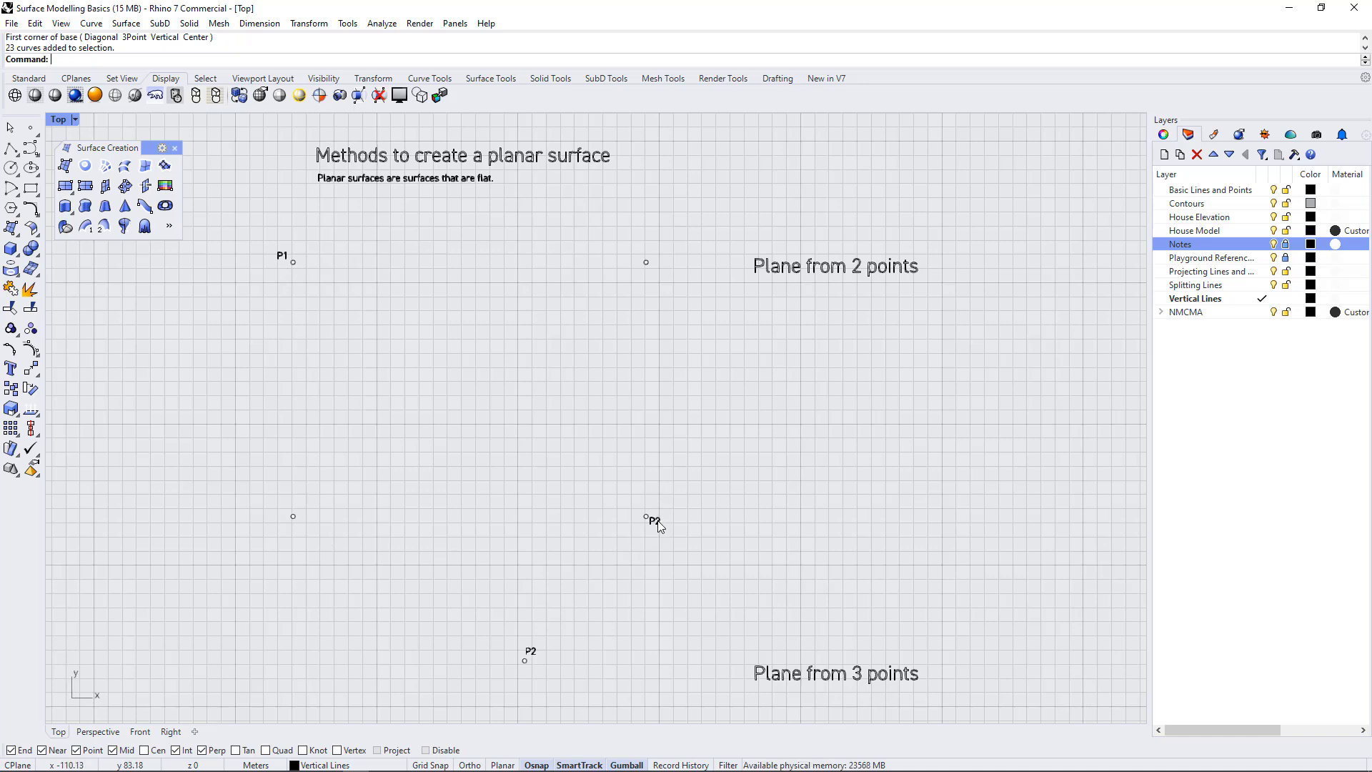
left_click(58, 189)
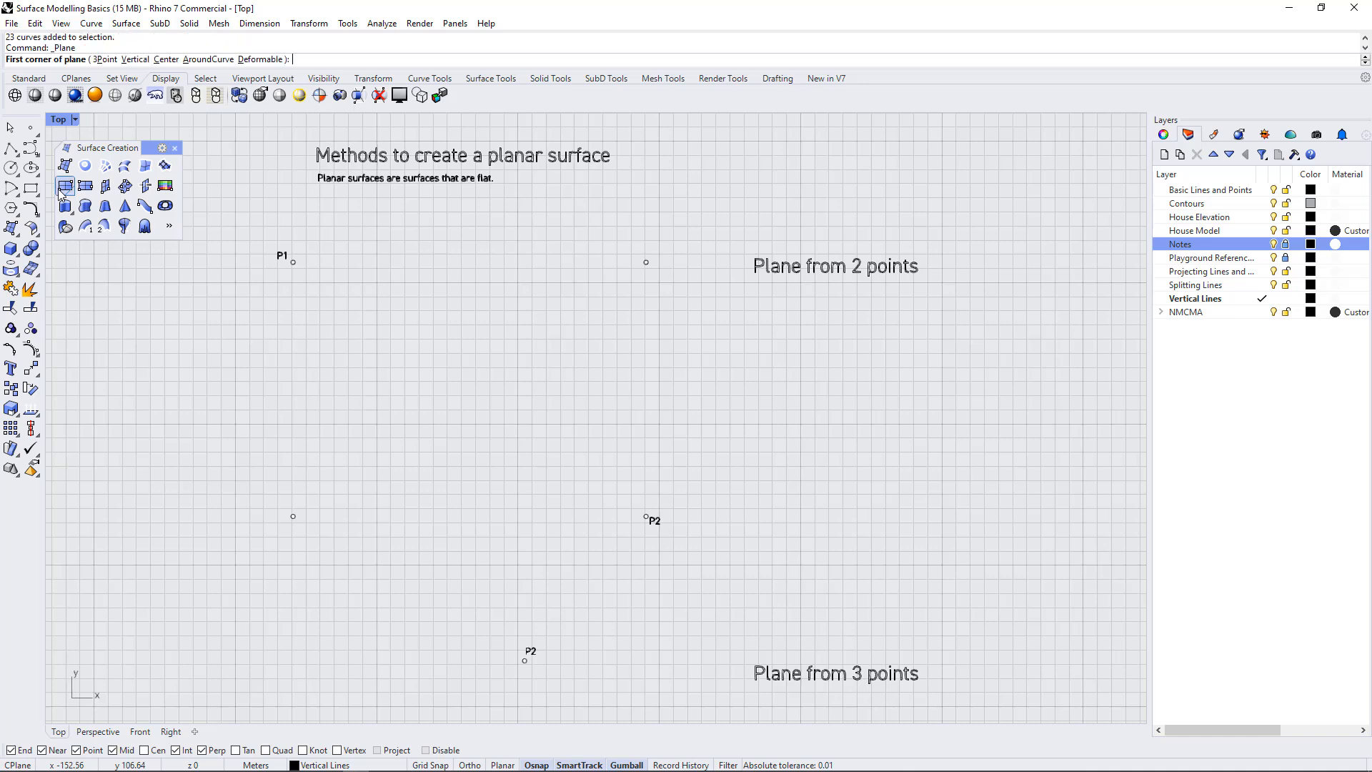
left_click(73, 194)
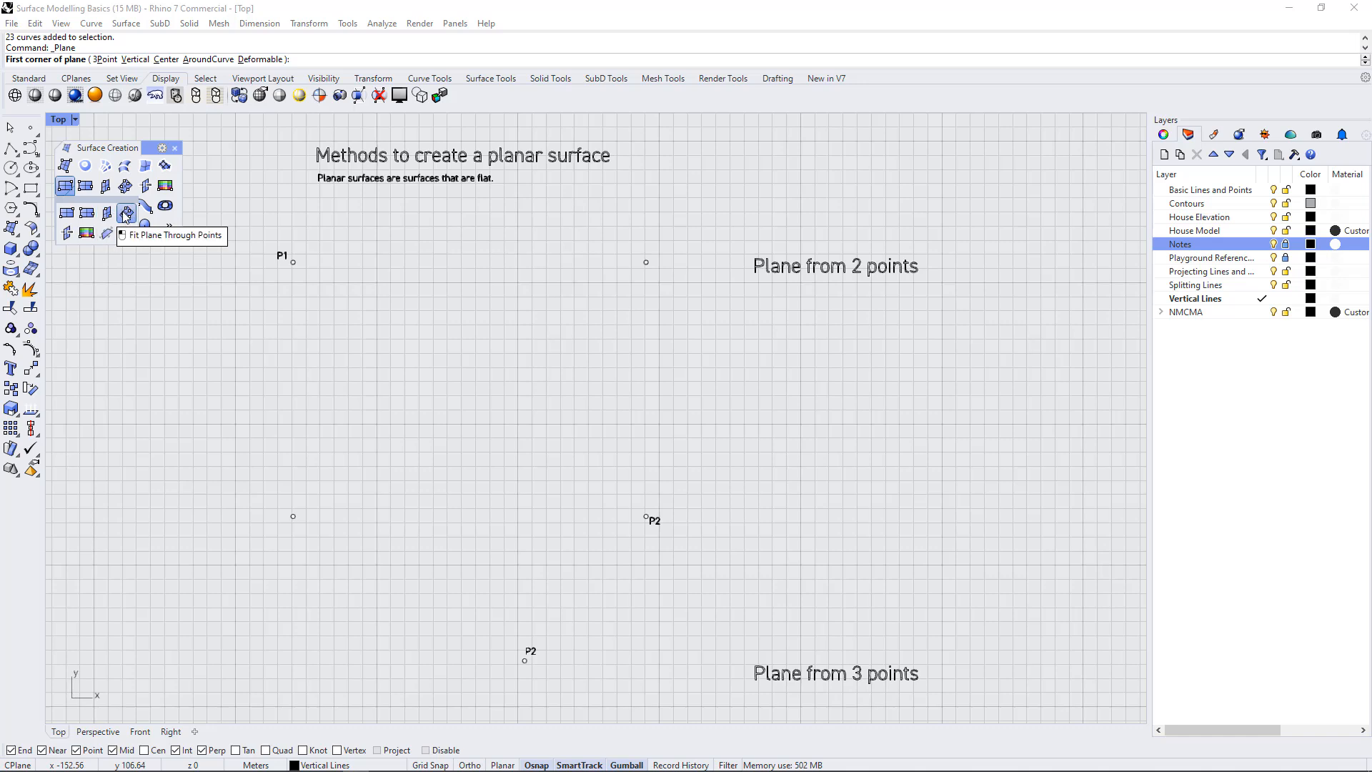
left_click(64, 188)
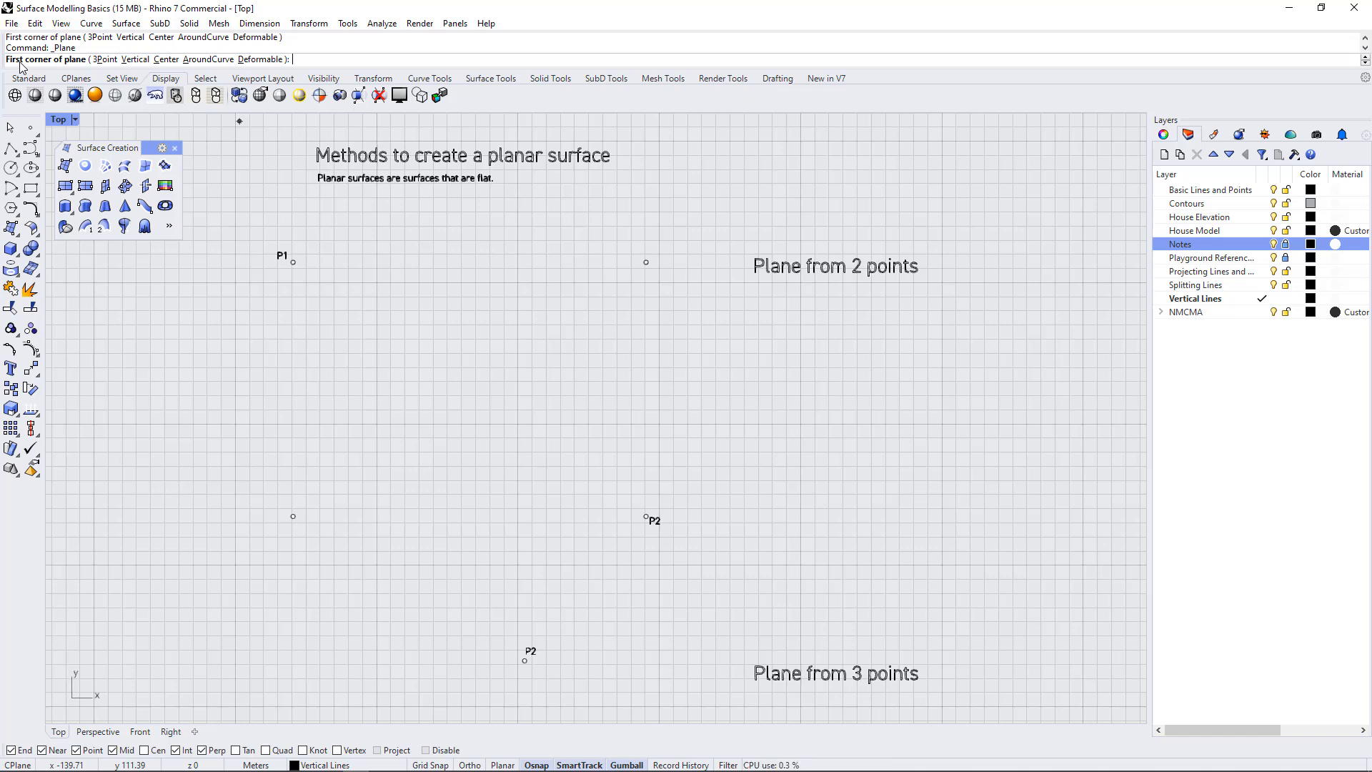
left_click(293, 263)
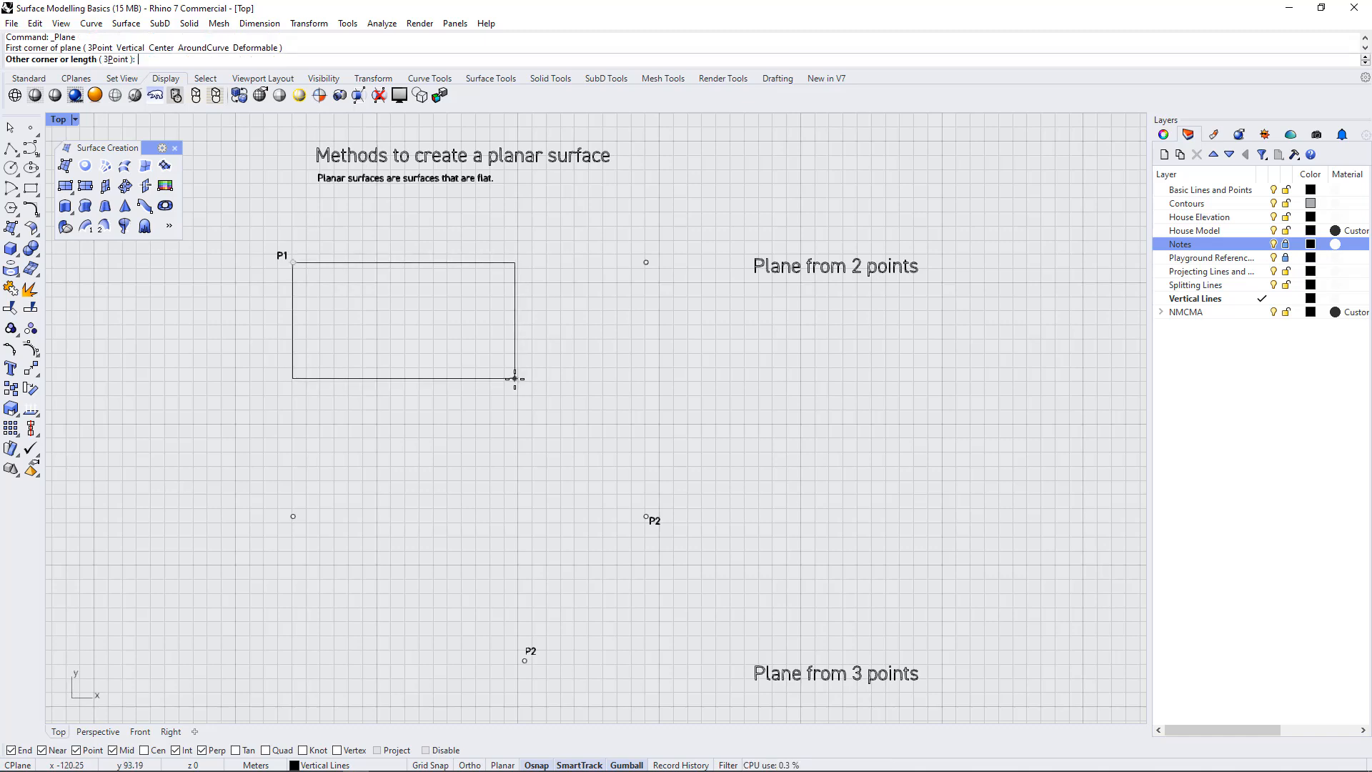
left_click(643, 517)
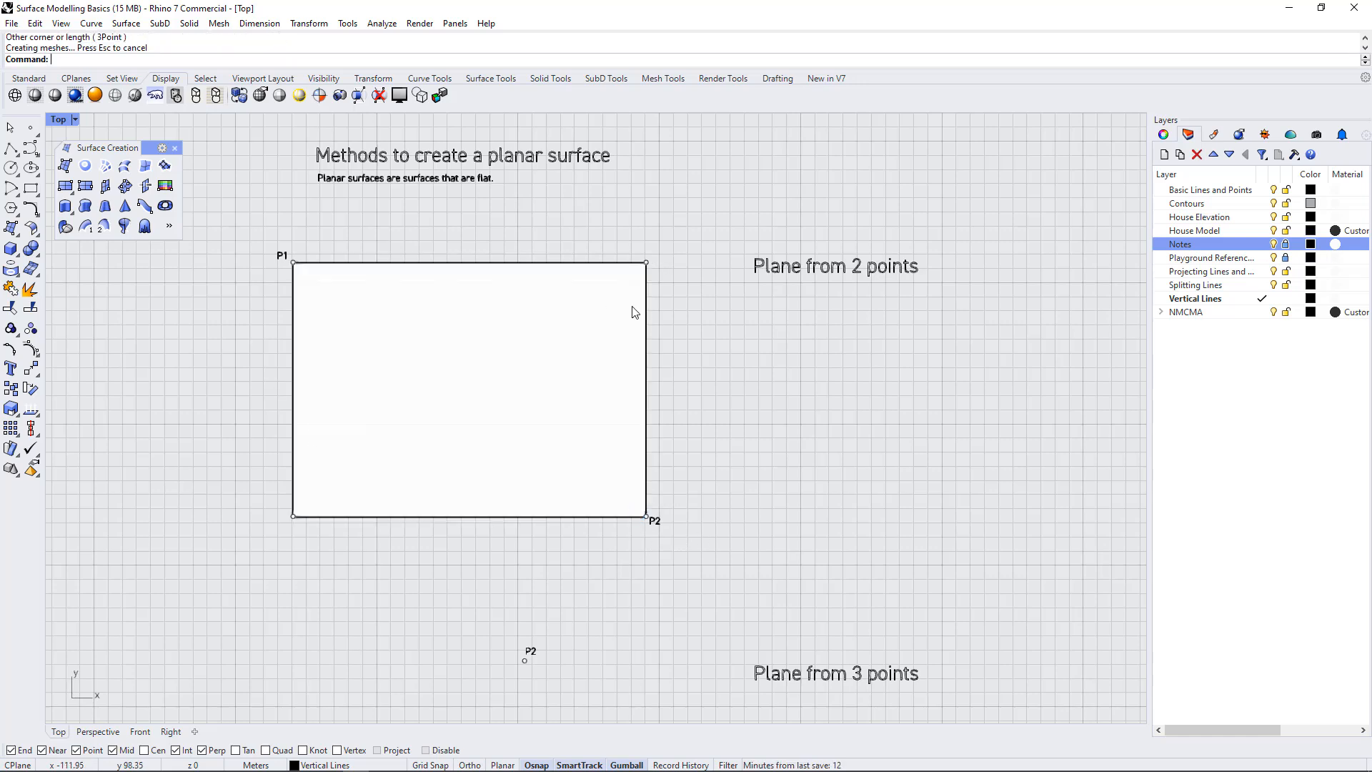
left_click(523, 398)
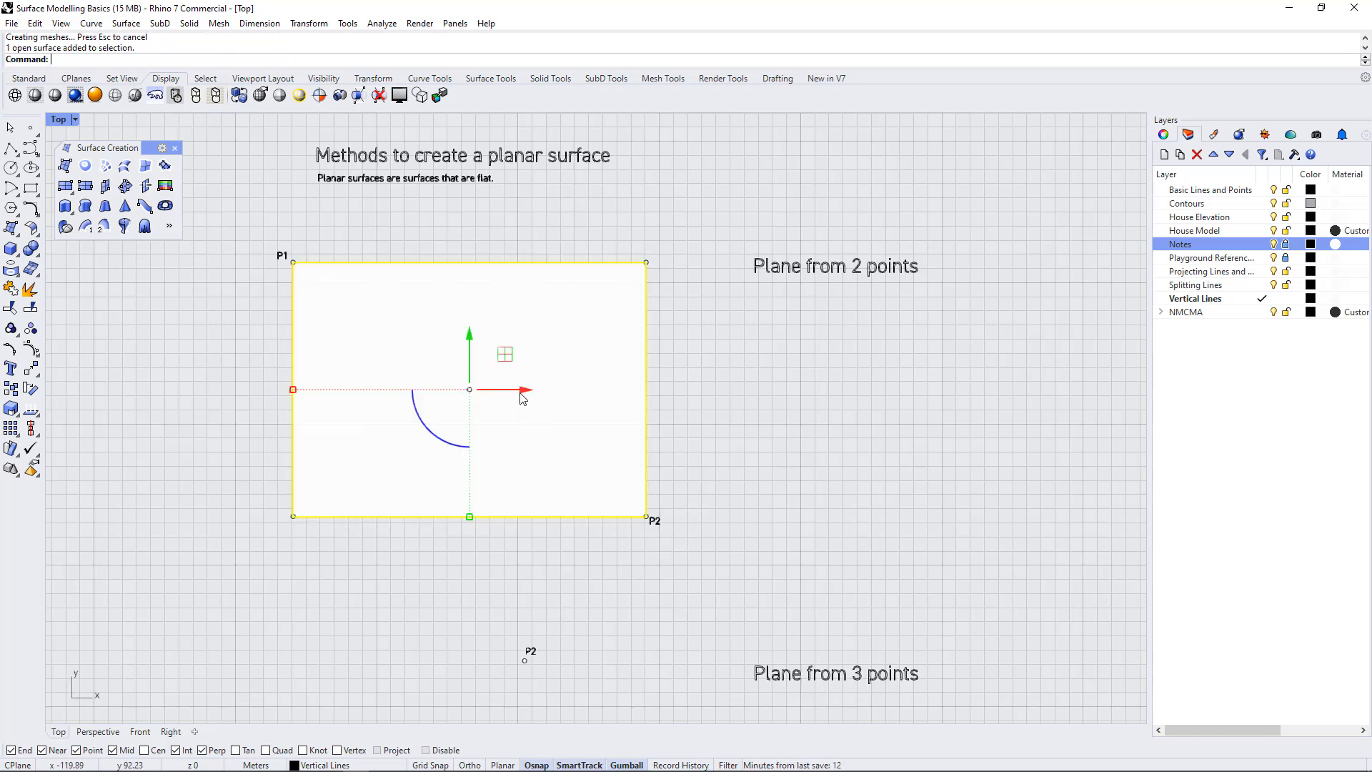
left_click(697, 398)
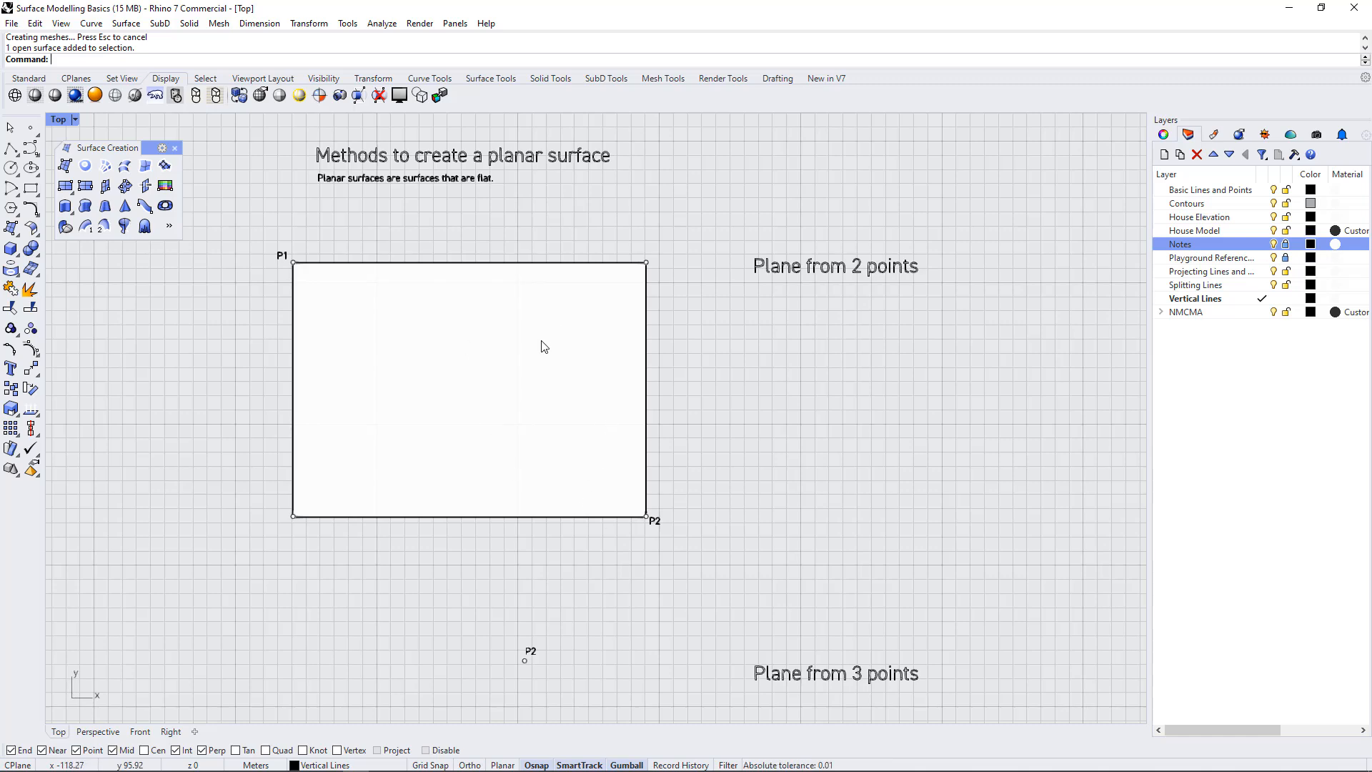
Try rotating the two-point plane counterclockwise about its centre with the gumball, and undo the rotation
scroll(493, 229, "down", 3)
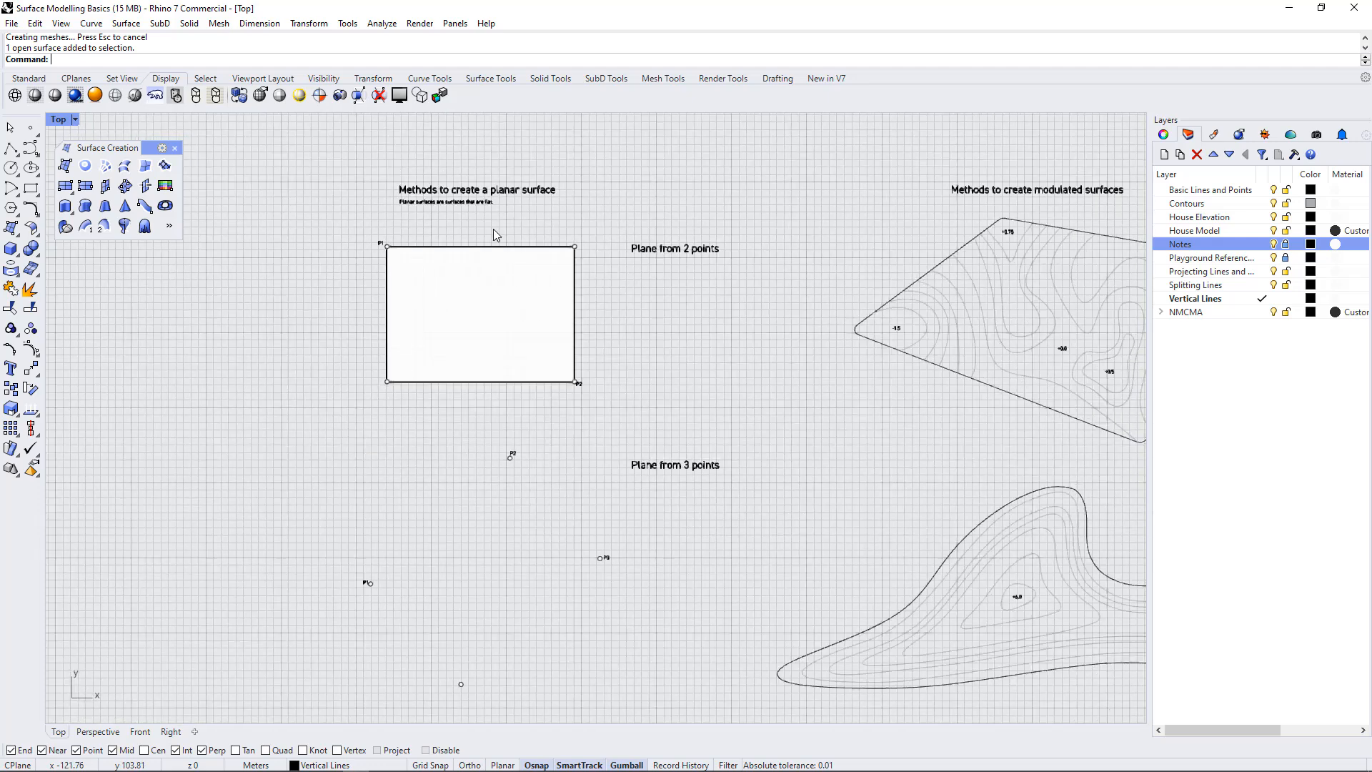
scroll(478, 703, "up", 2)
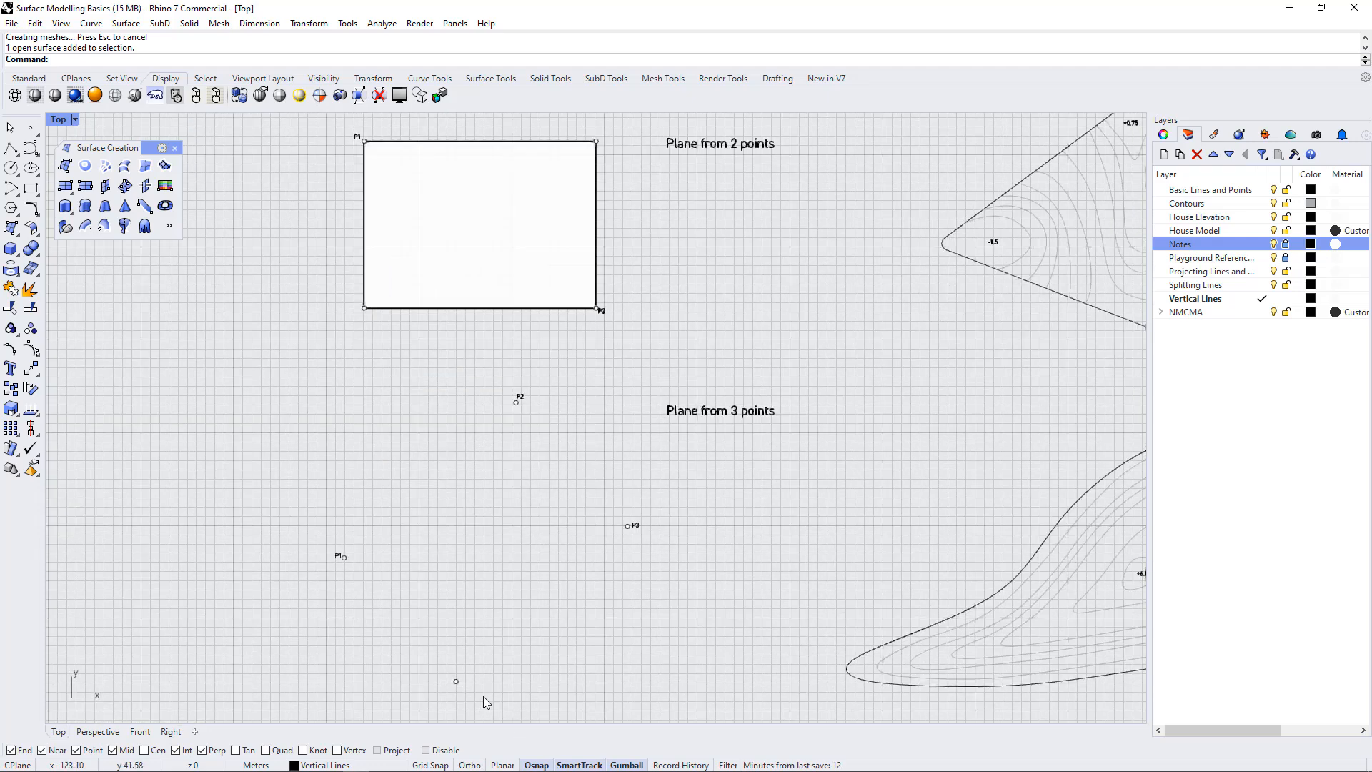
left_click(478, 223)
scroll(457, 278, "down", 2)
scroll(457, 269, "up", 4)
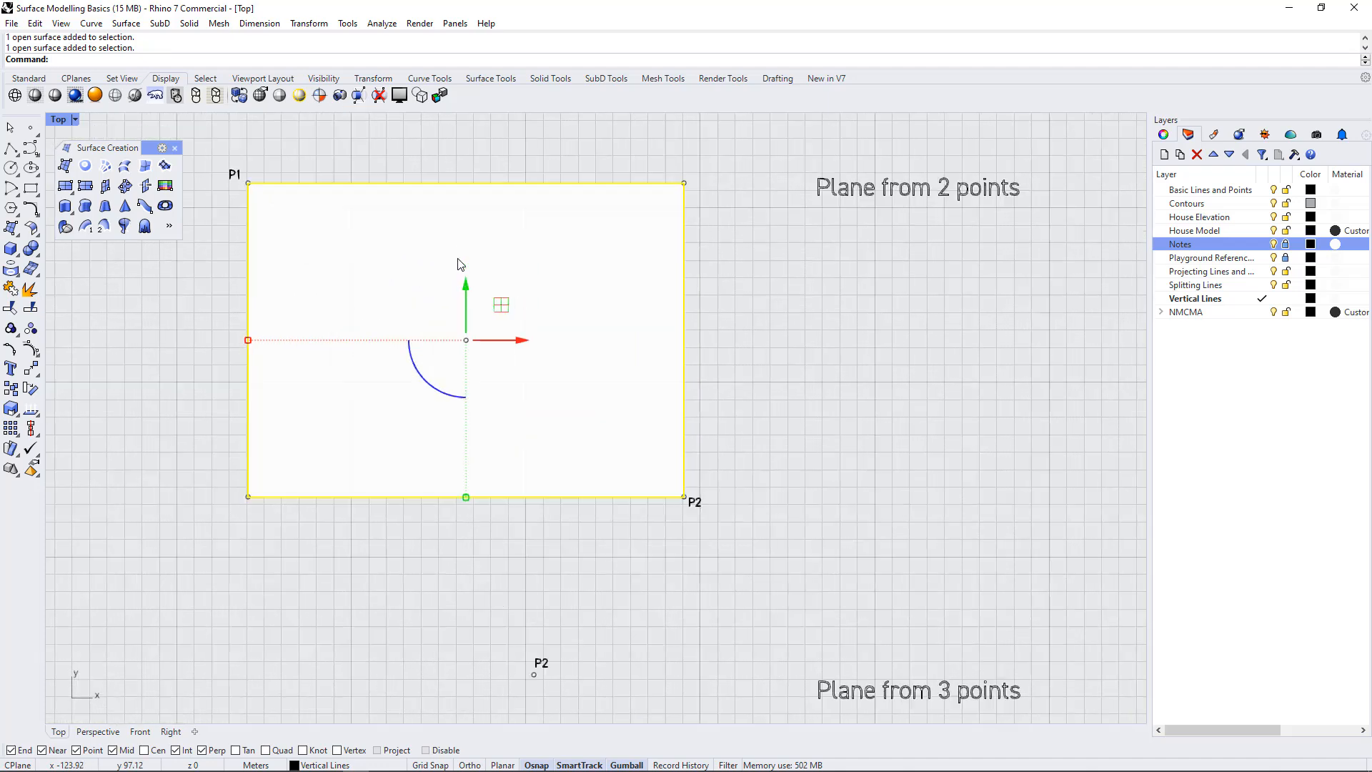
scroll(500, 293, "up", 2)
scroll(521, 368, "down", 1)
scroll(486, 390, "up", 2)
scroll(579, 439, "down", 2)
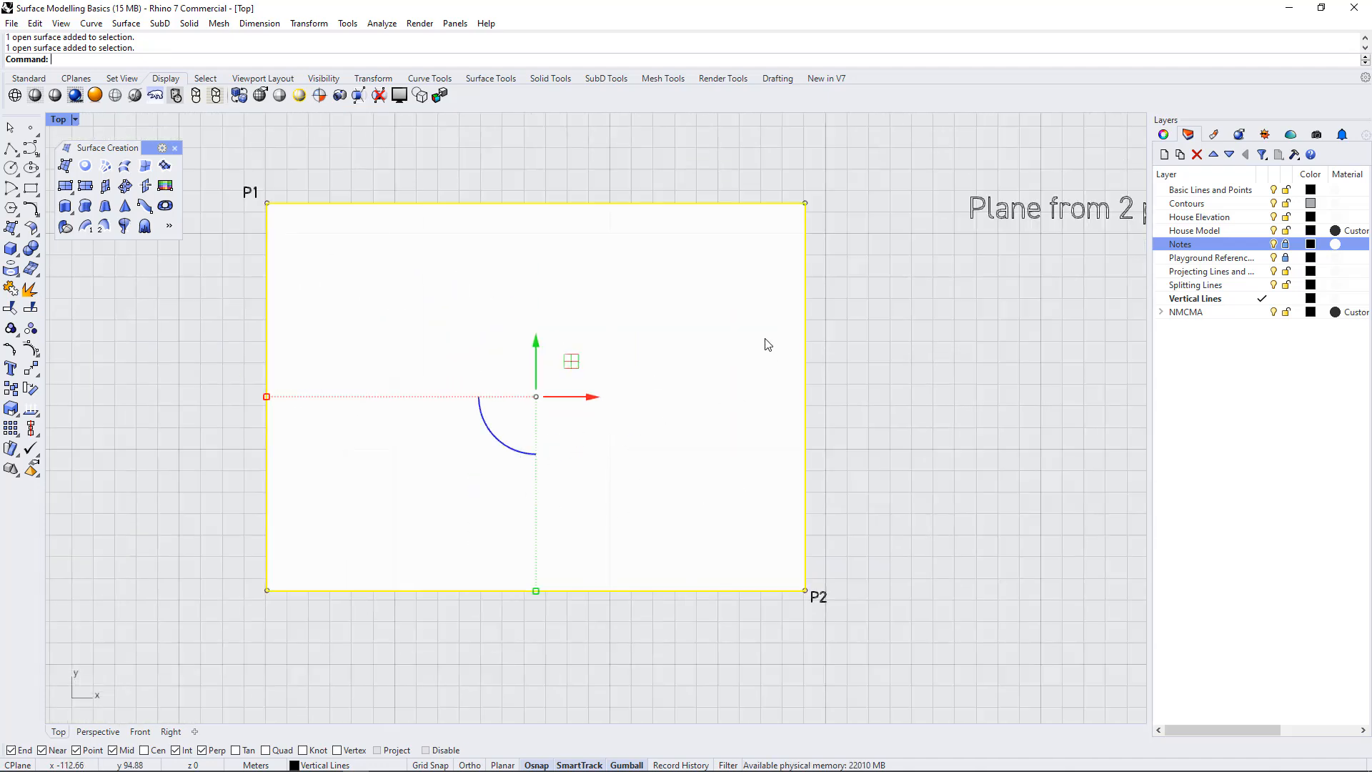
left_click_drag(492, 437, 530, 460)
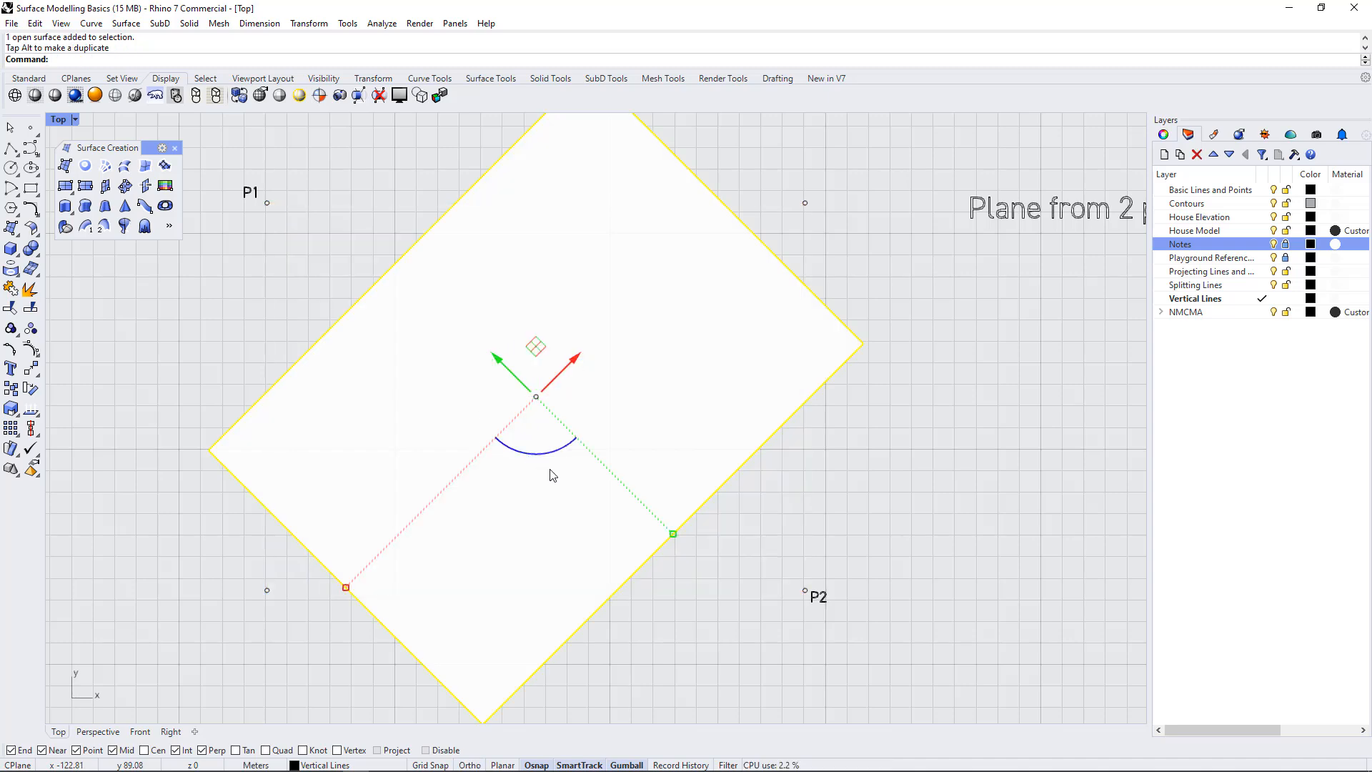
key("ctrl+z")
scroll(554, 474, "down", 3)
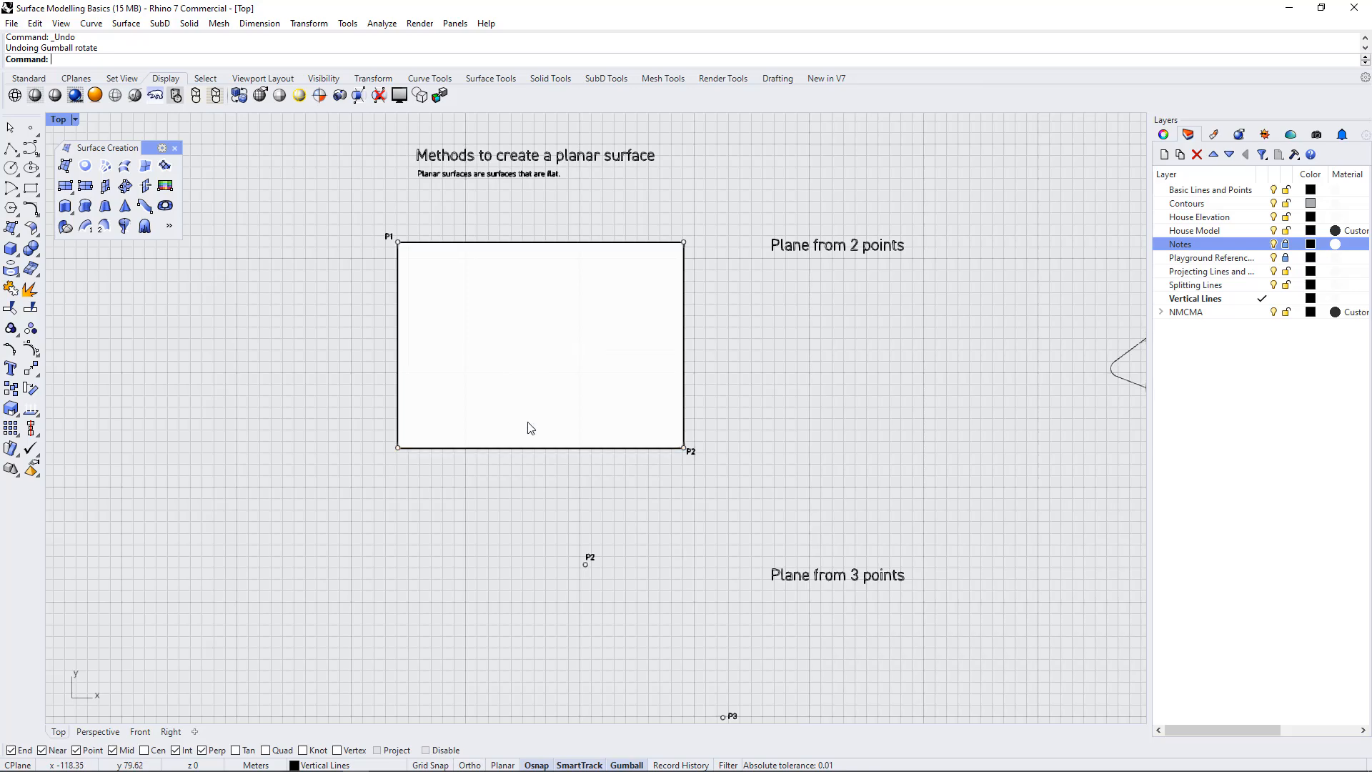
Create a three-point rectangular plane through P1, P2 and P3 in the "Plane from 3 points" exercise
scroll(525, 326, "down", 4)
scroll(522, 614, "up", 4)
scroll(513, 316, "down", 6)
scroll(518, 543, "up", 4)
scroll(552, 319, "up", 4)
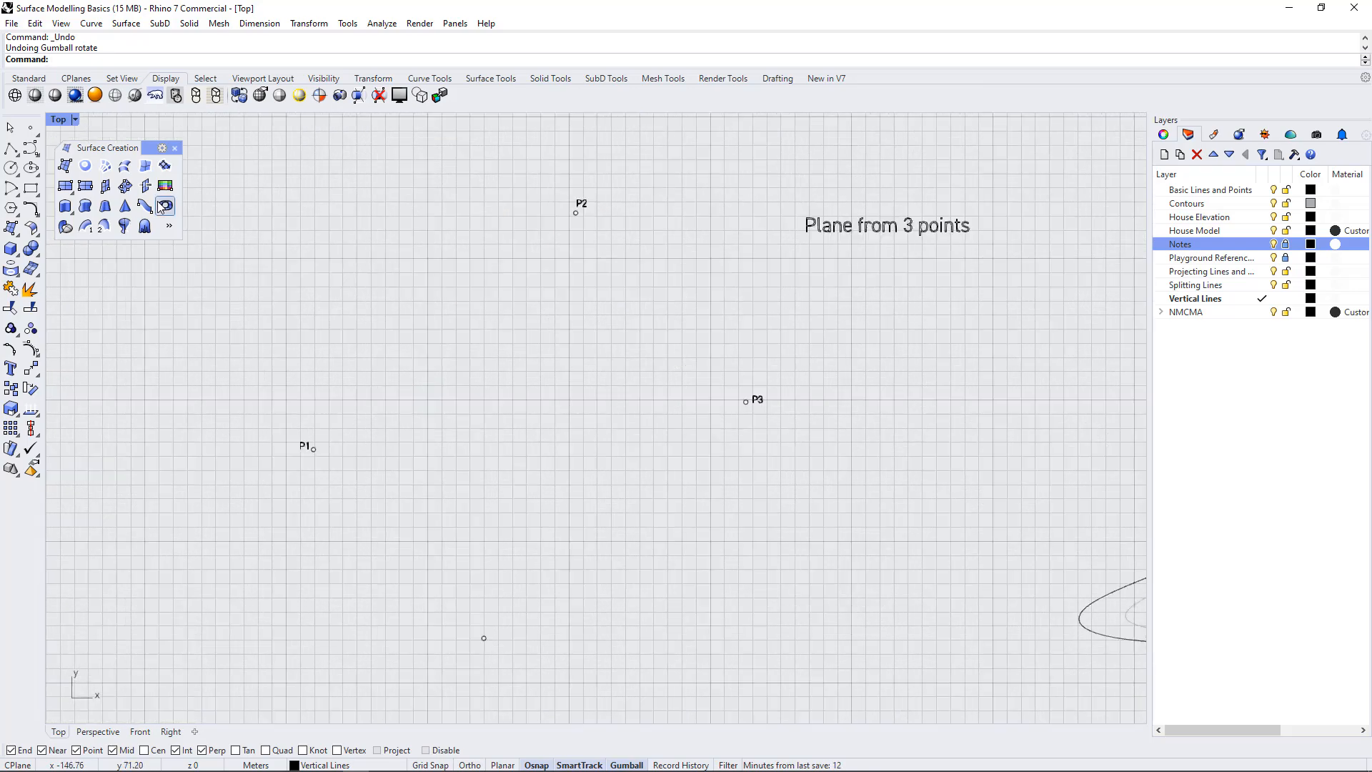
left_click(86, 189)
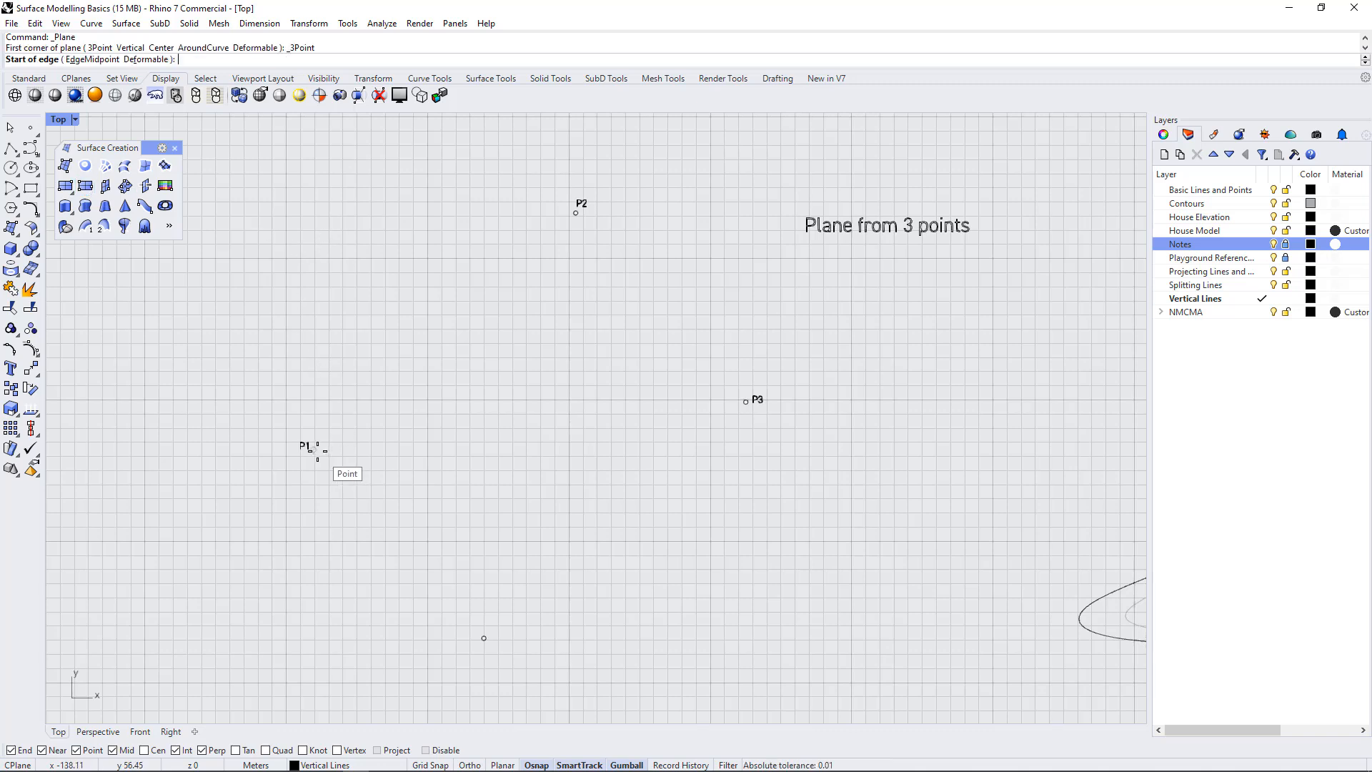
left_click(315, 449)
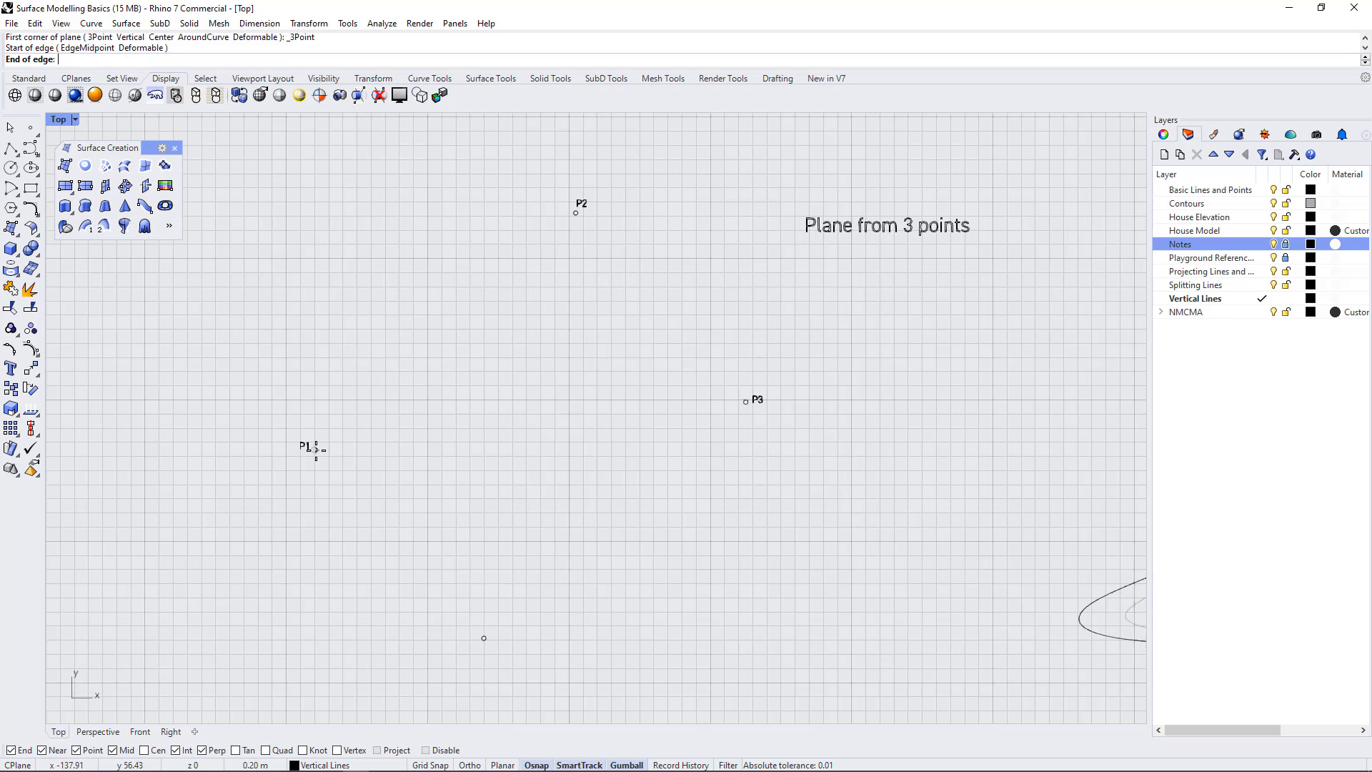
left_click(575, 215)
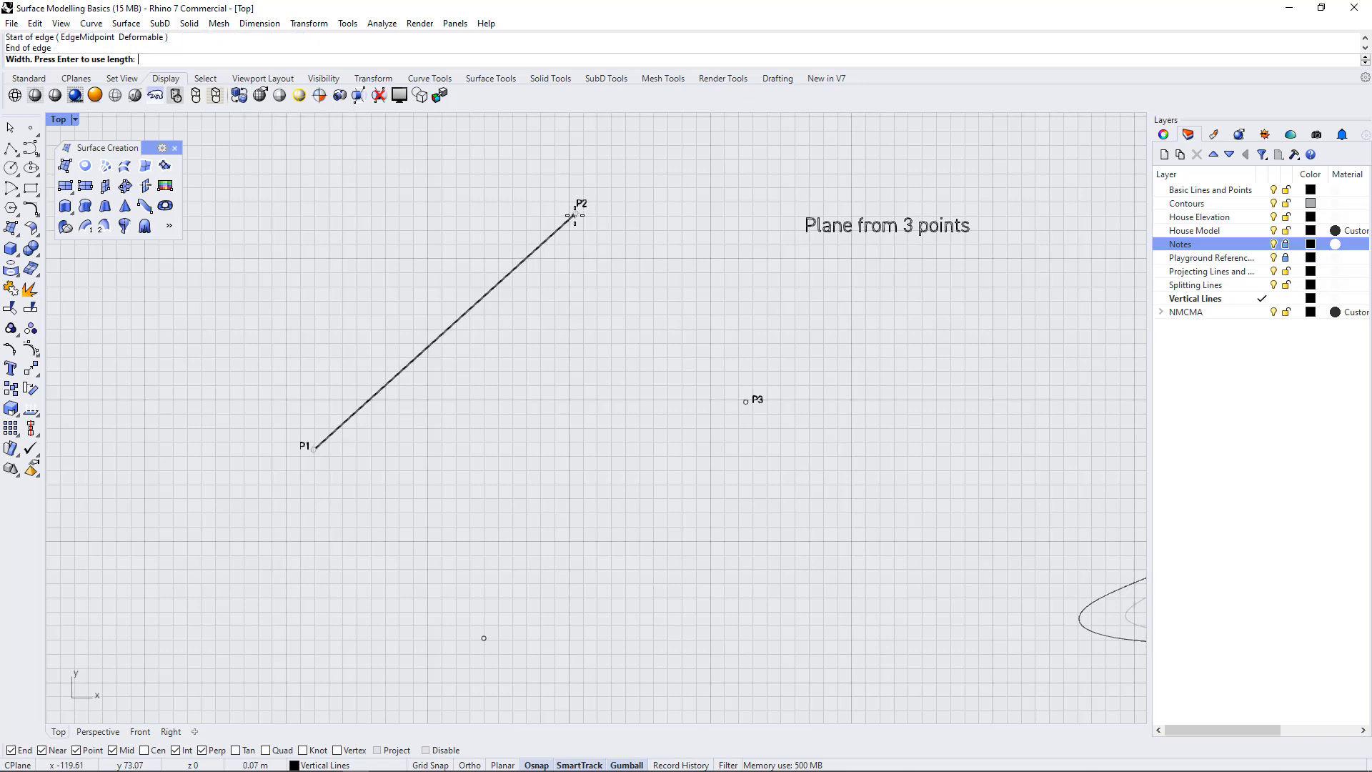
left_click(743, 401)
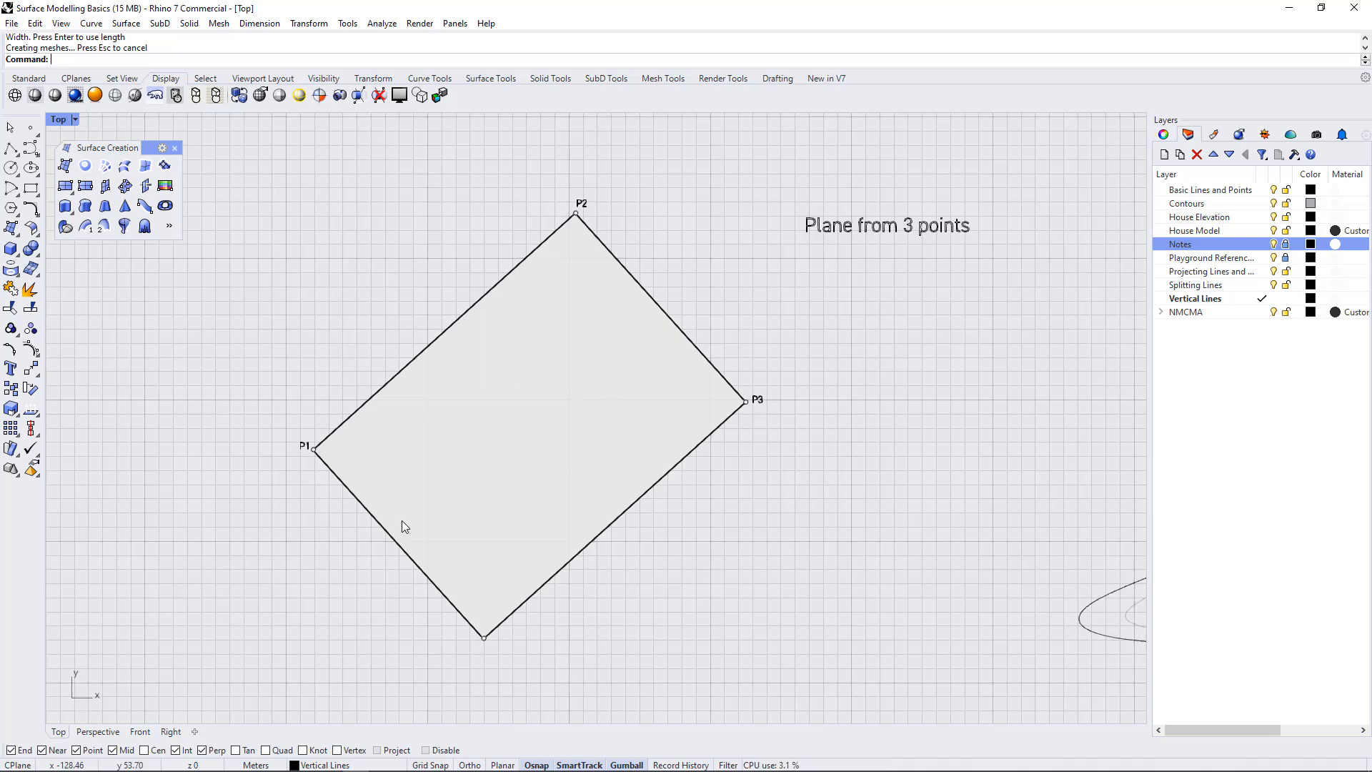
scroll(401, 525, "down", 1)
scroll(833, 436, "down", 5)
scroll(546, 248, "up", 1)
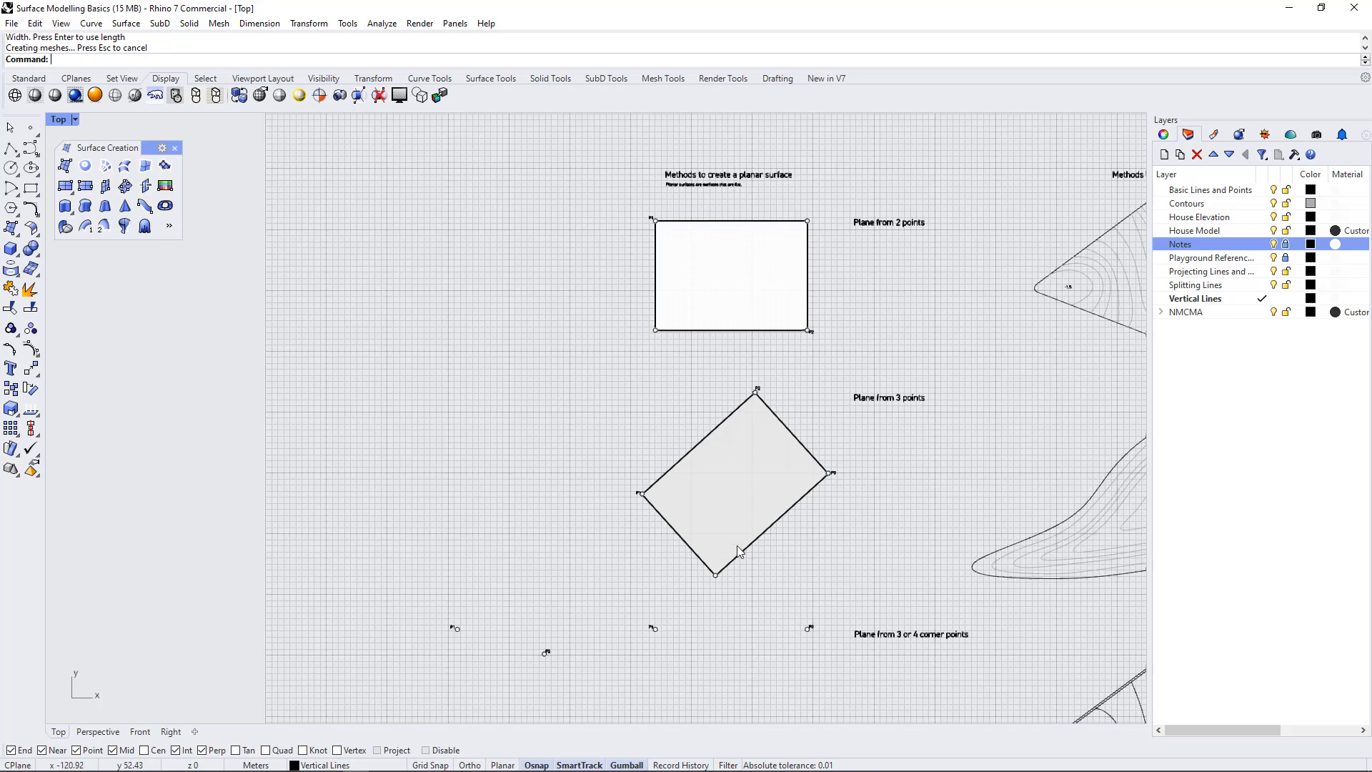
scroll(394, 222, "up", 1)
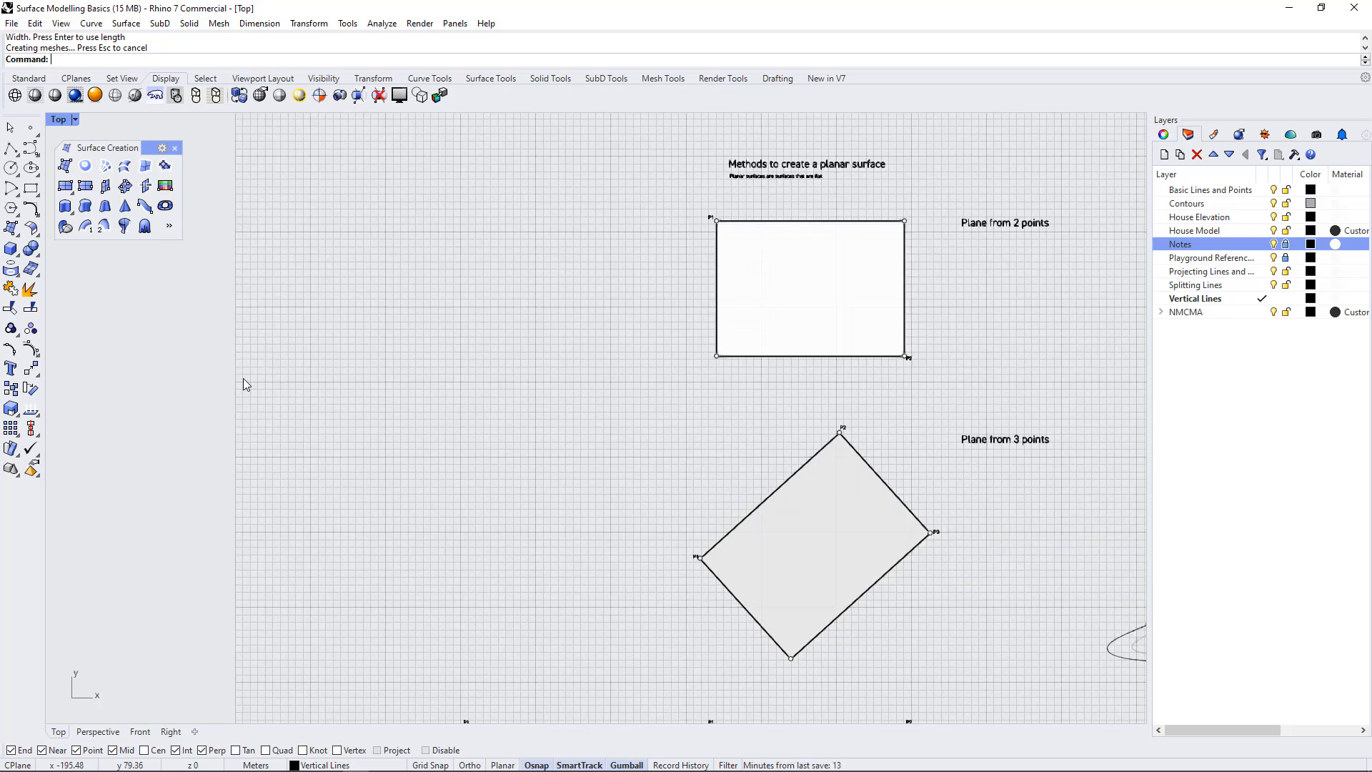
Create a freehand corner-to-corner practice plane in the empty area left of the "Plane from 2 points" exercise
scroll(243, 379, "down", 4)
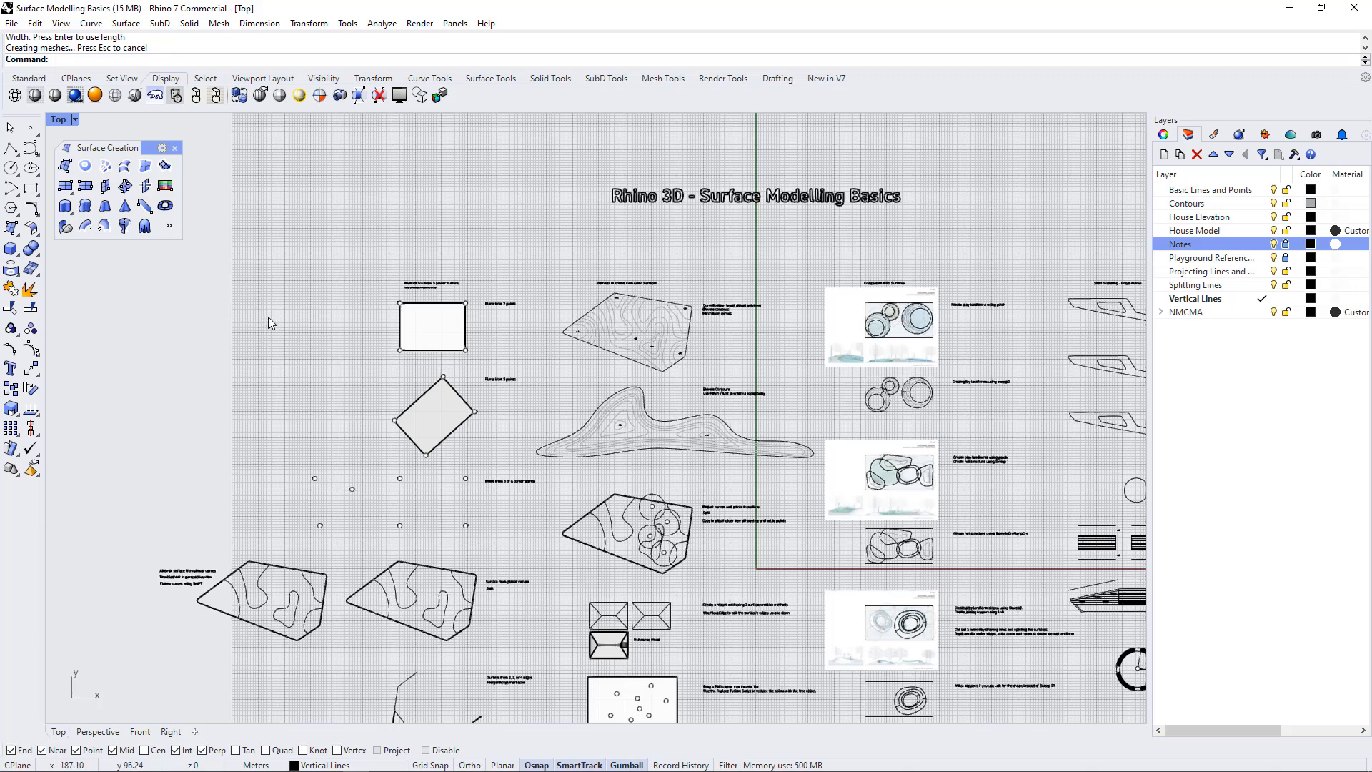
scroll(272, 323, "up", 3)
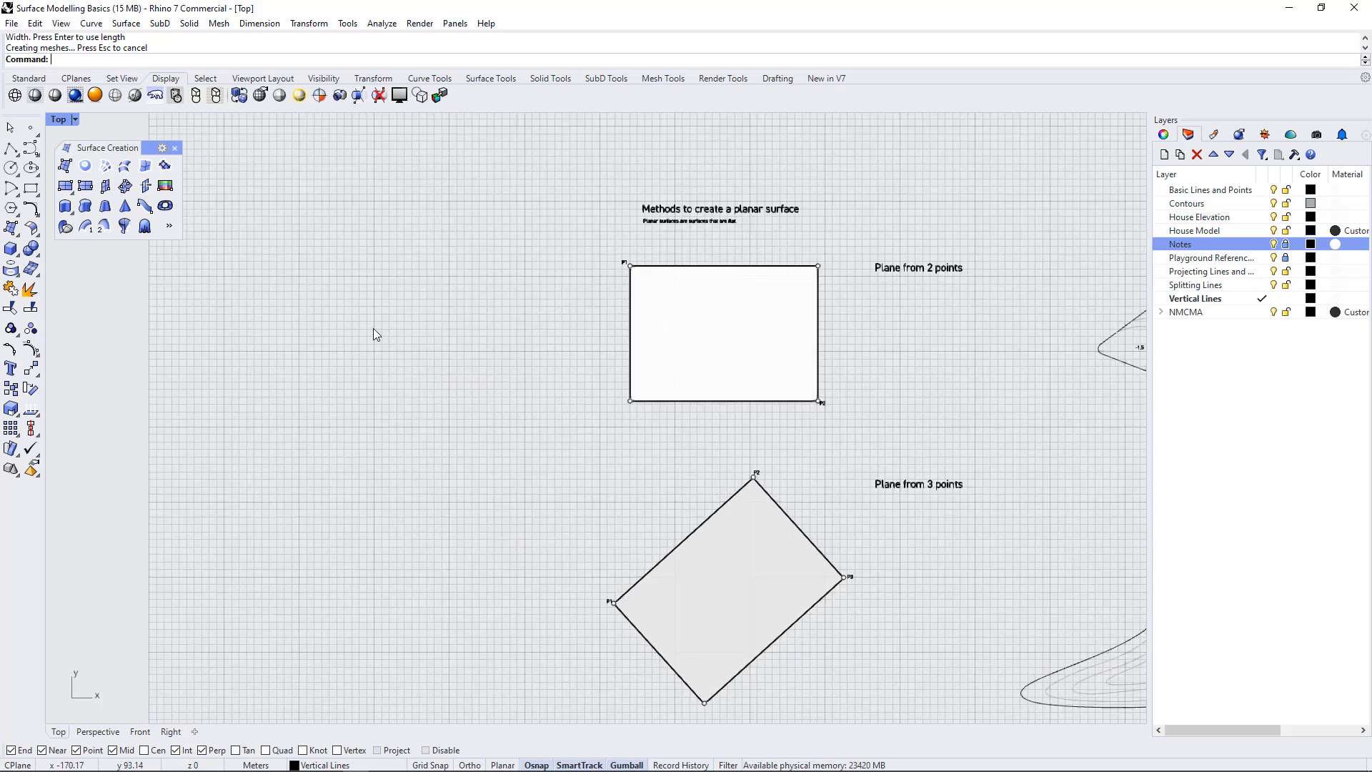
scroll(233, 286, "up", 1)
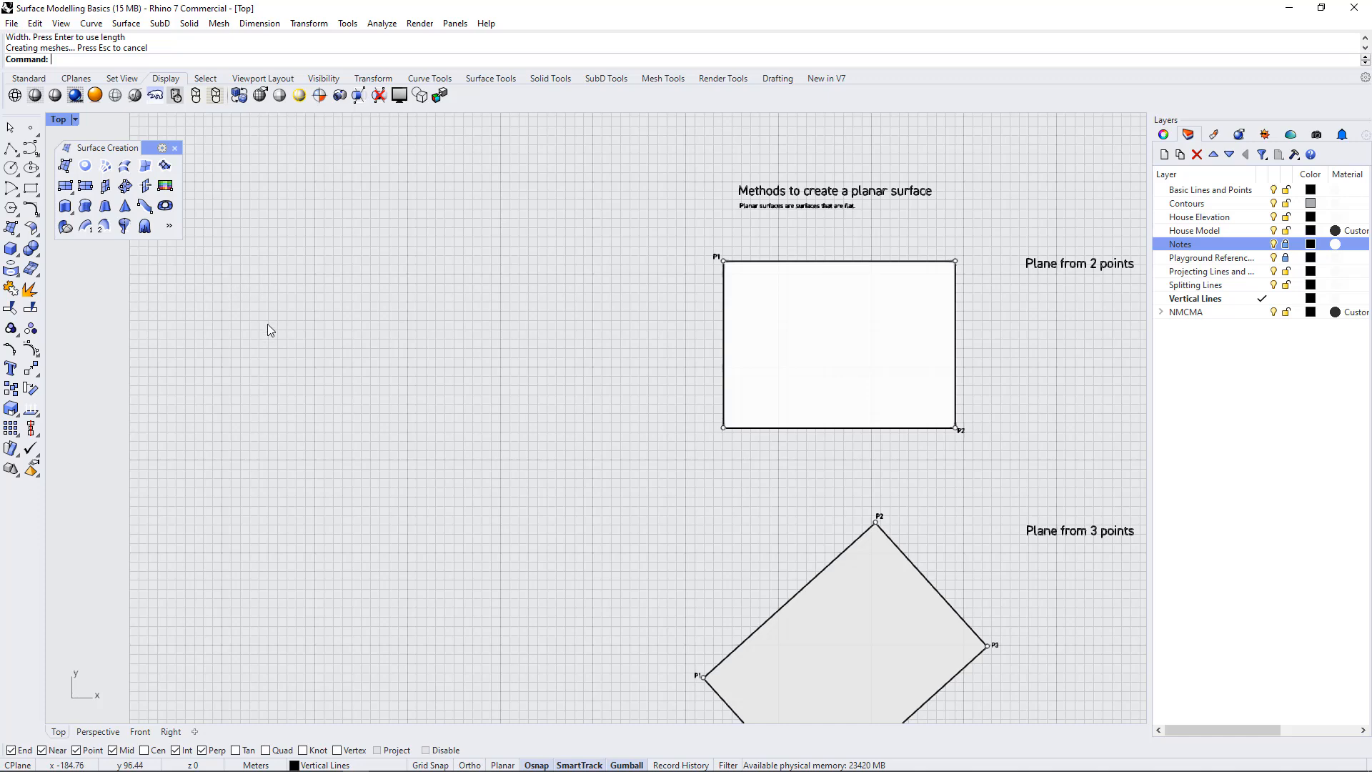
left_click(66, 186)
left_click(235, 200)
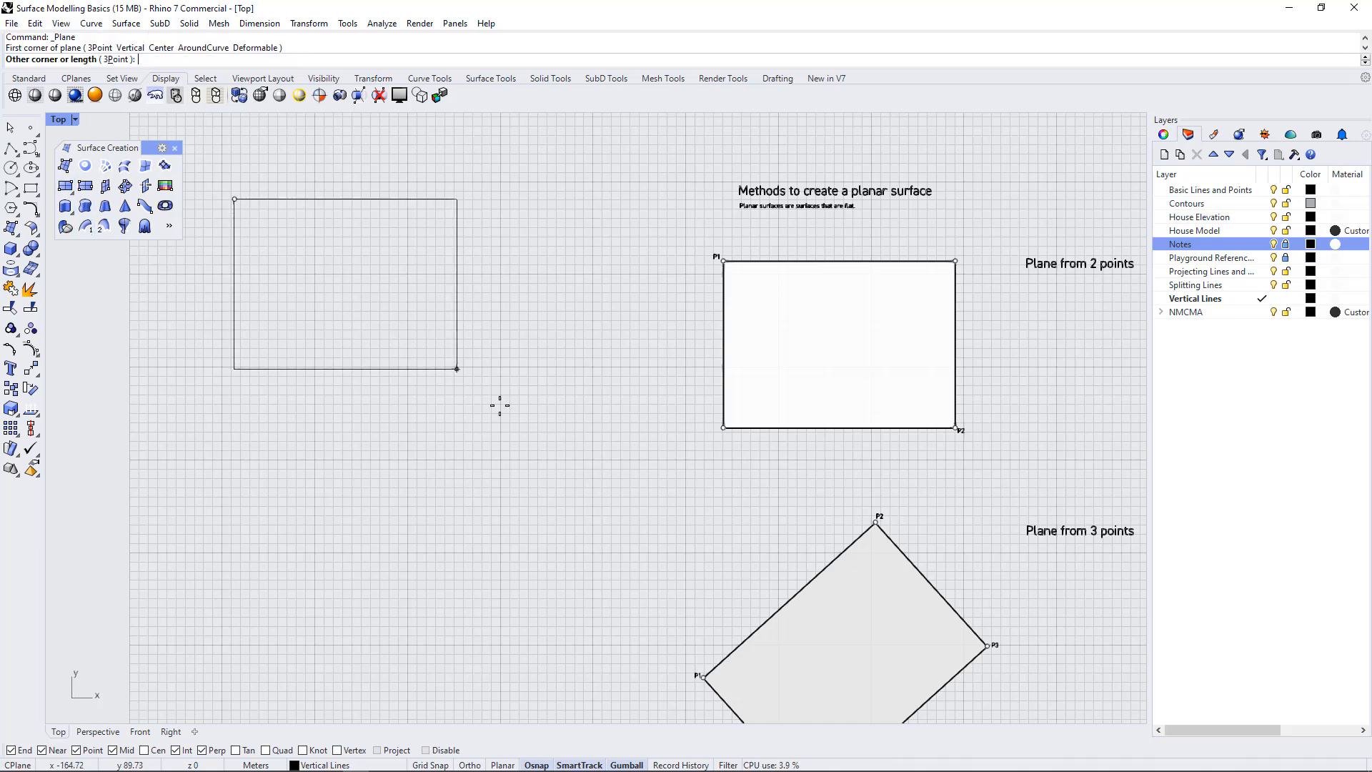
left_click(597, 486)
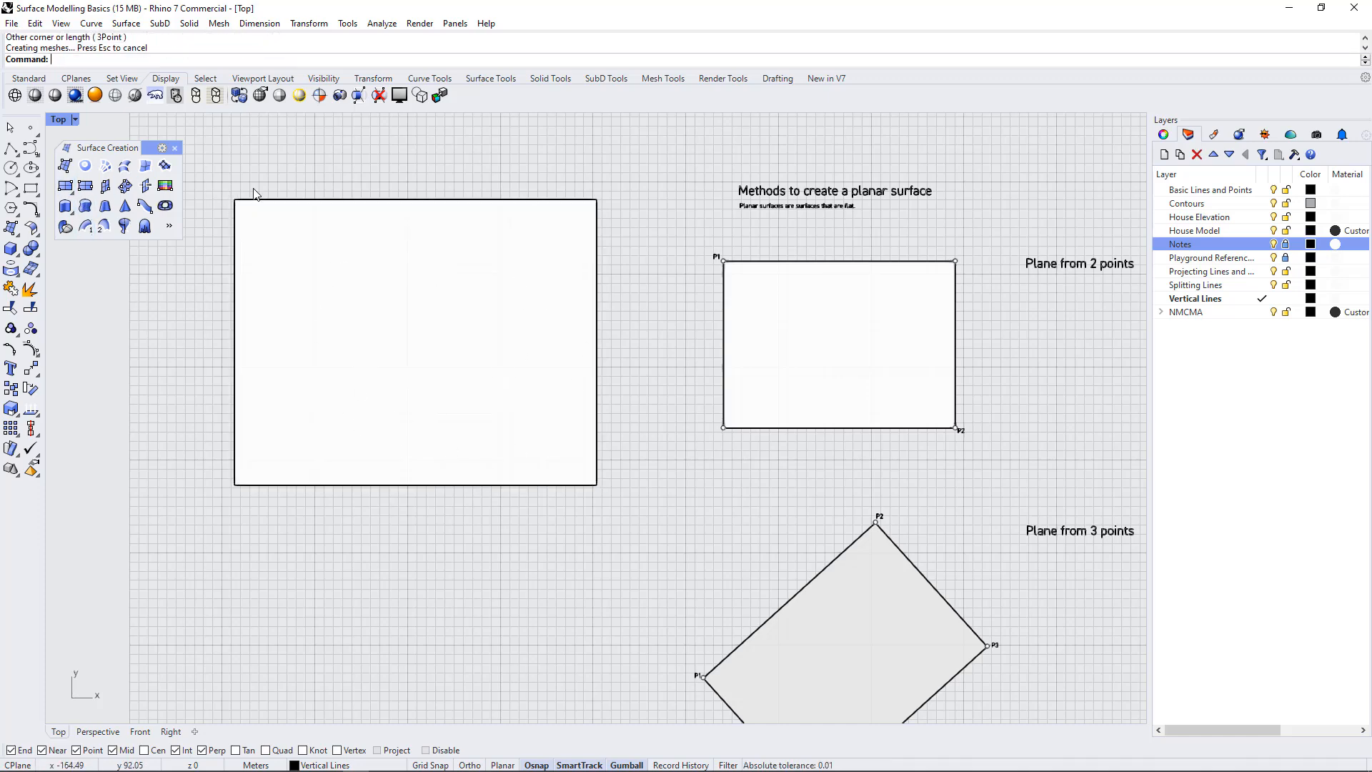
Create a slightly tilted three-point practice plane below and left of the freehand two-point practice plane
left_click(85, 185)
scroll(722, 325, "down", 5)
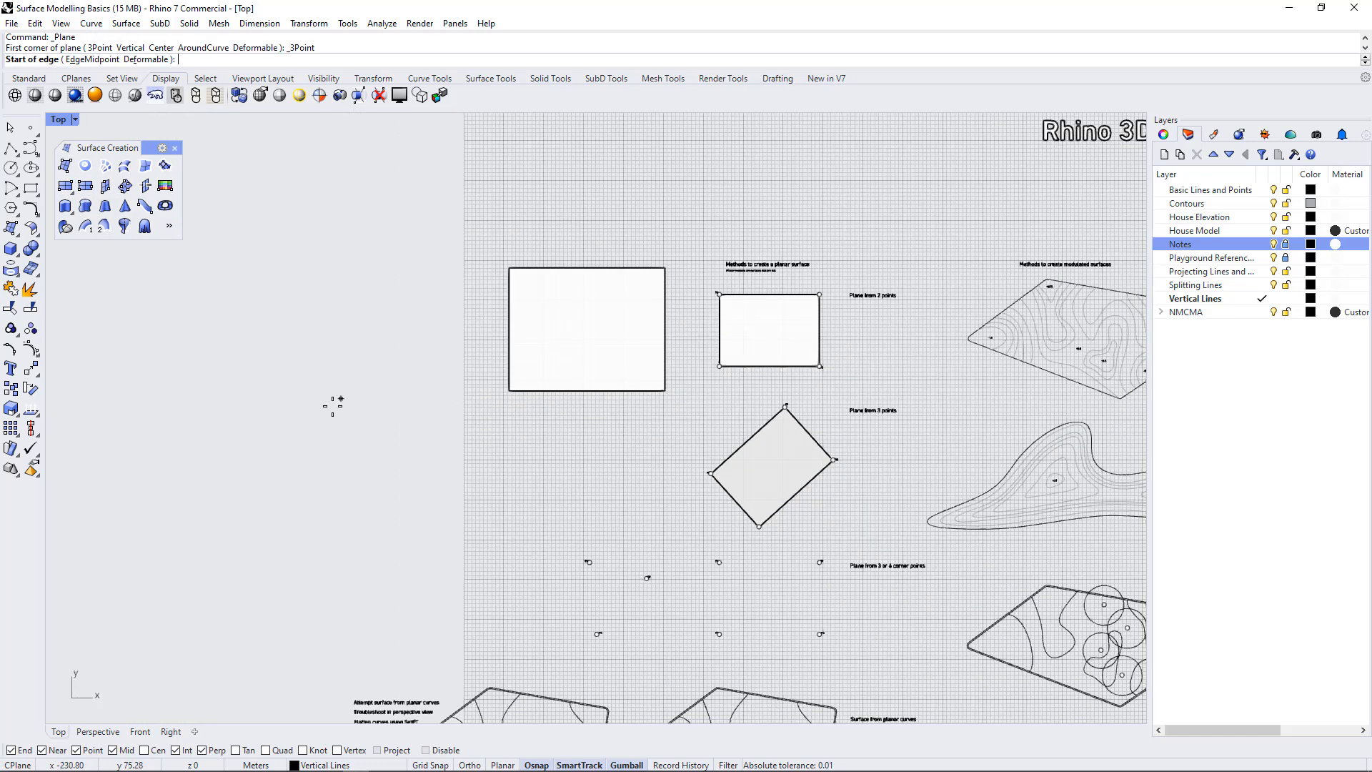
left_click(326, 408)
left_click(469, 372)
left_click(498, 482)
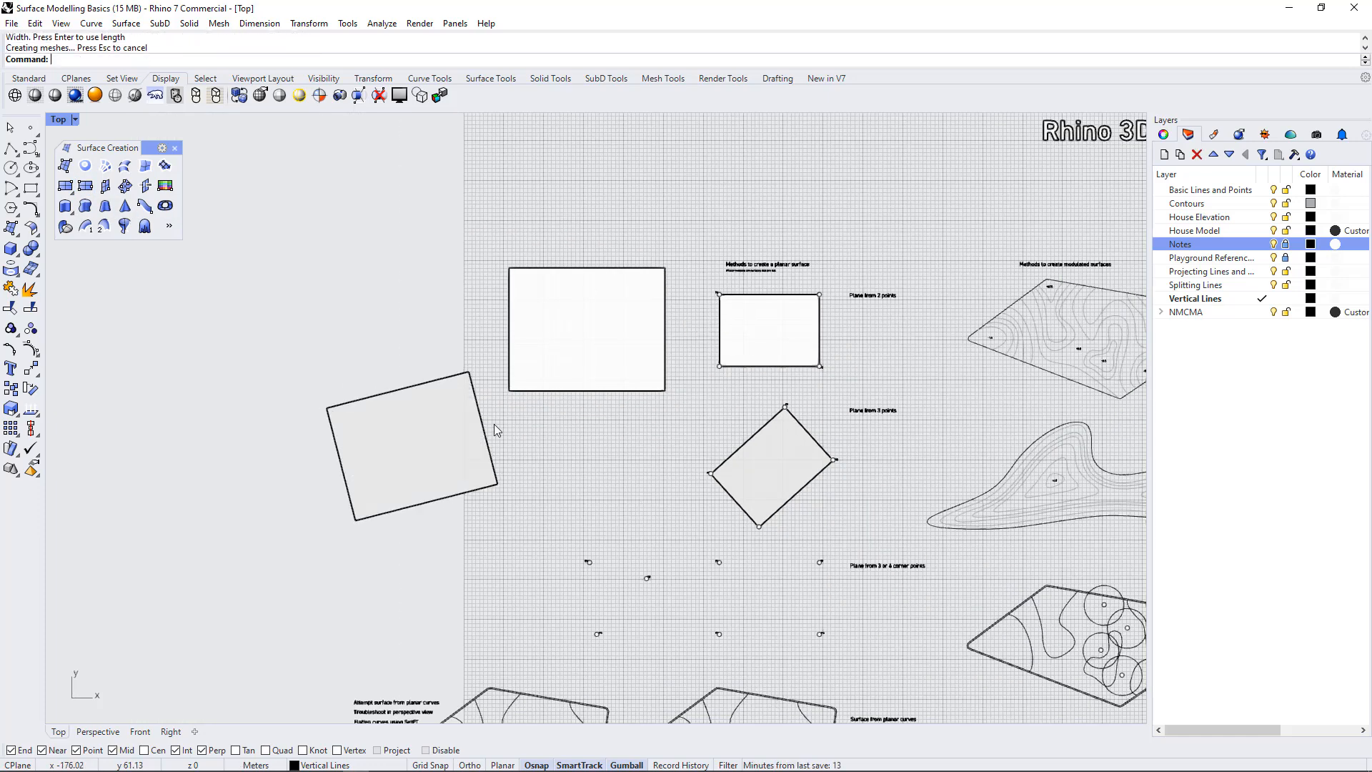
Delete the tilted three-point practice plane and the larger two-point practice plane
left_click(461, 454)
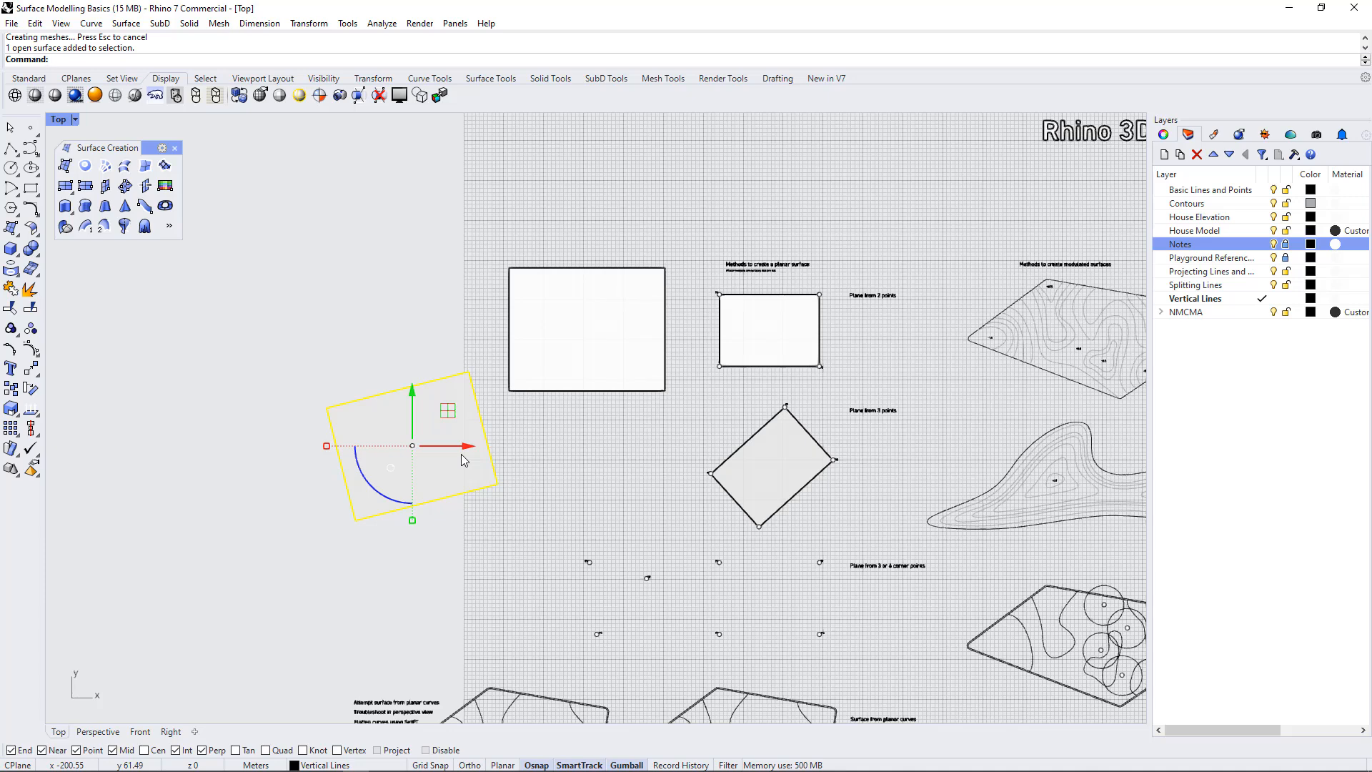
key("Delete")
scroll(642, 315, "up", 3)
left_click(615, 315)
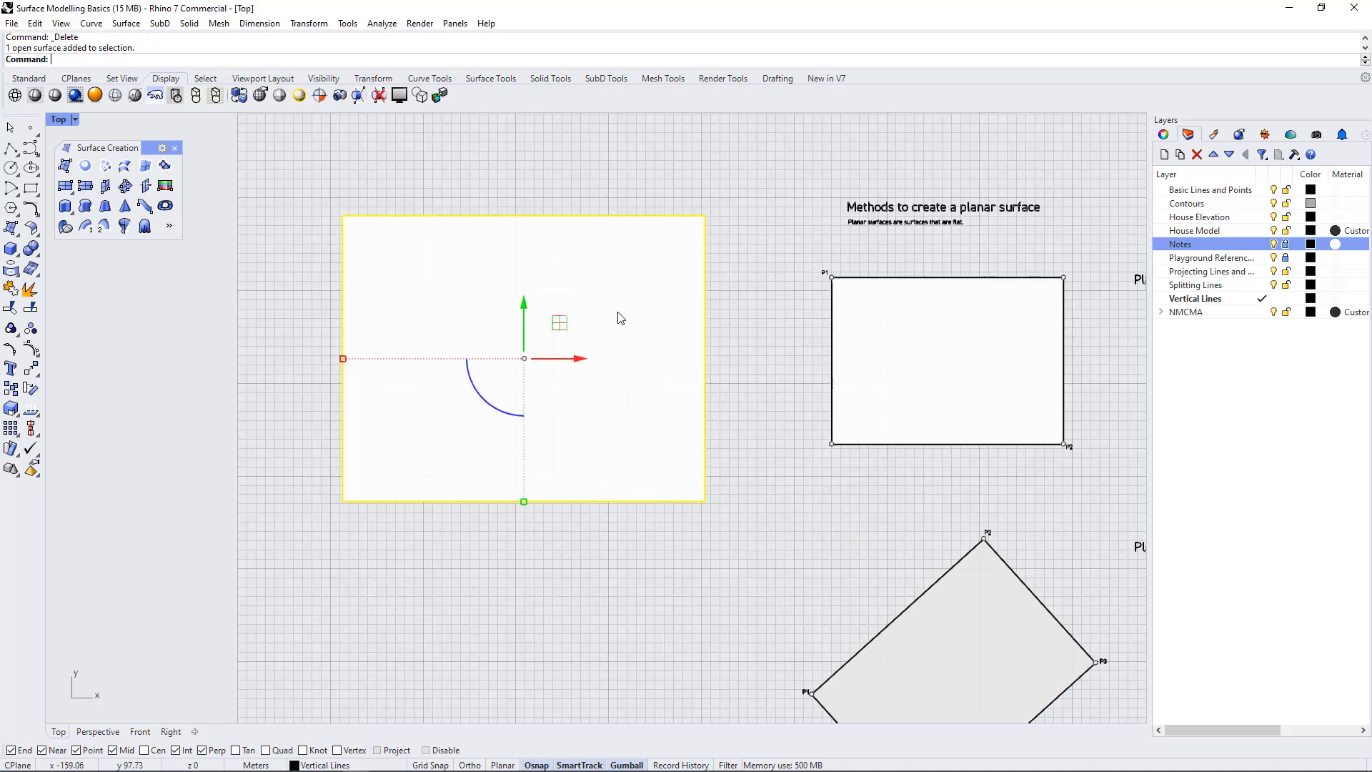
key("Delete")
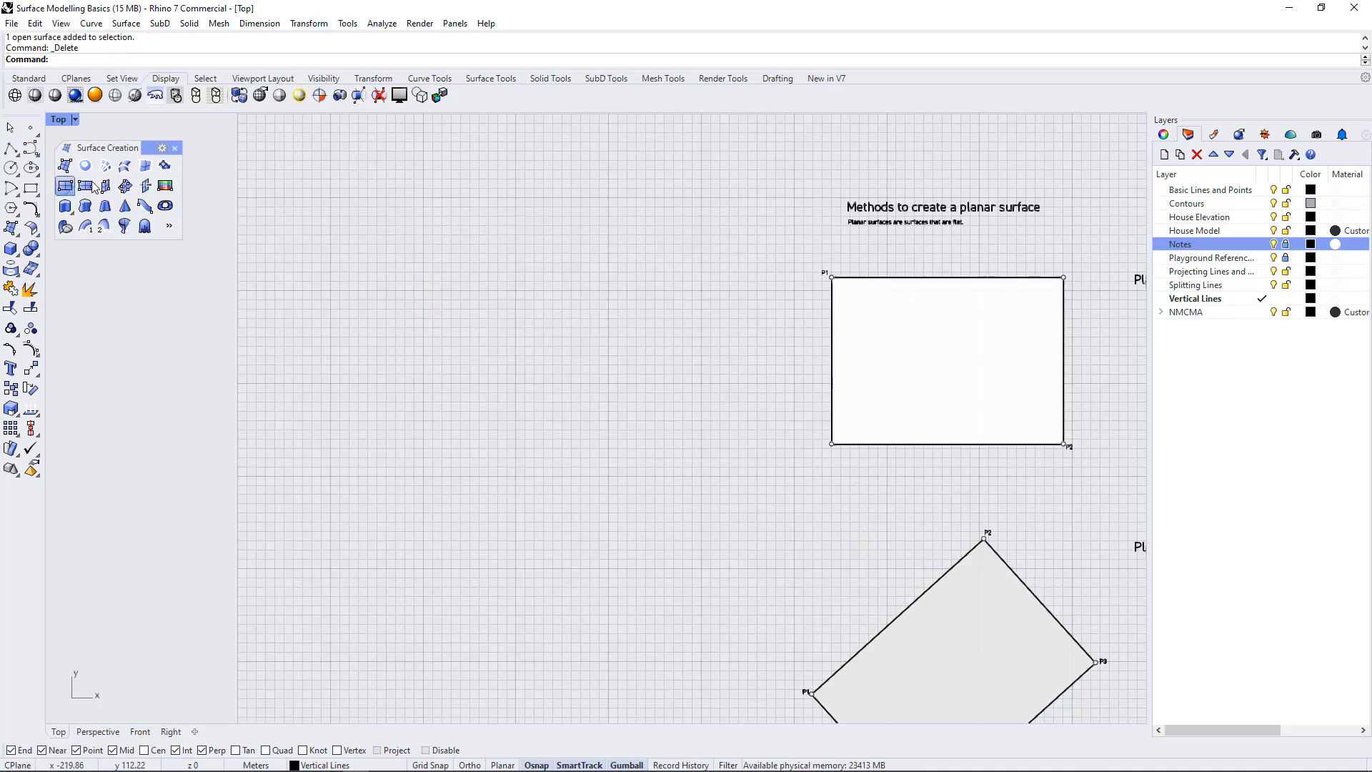
Create a corner-to-corner plane 25 m long and 18 m wide in the empty area left of the planar surface exercises
left_click(65, 186)
left_click(384, 240)
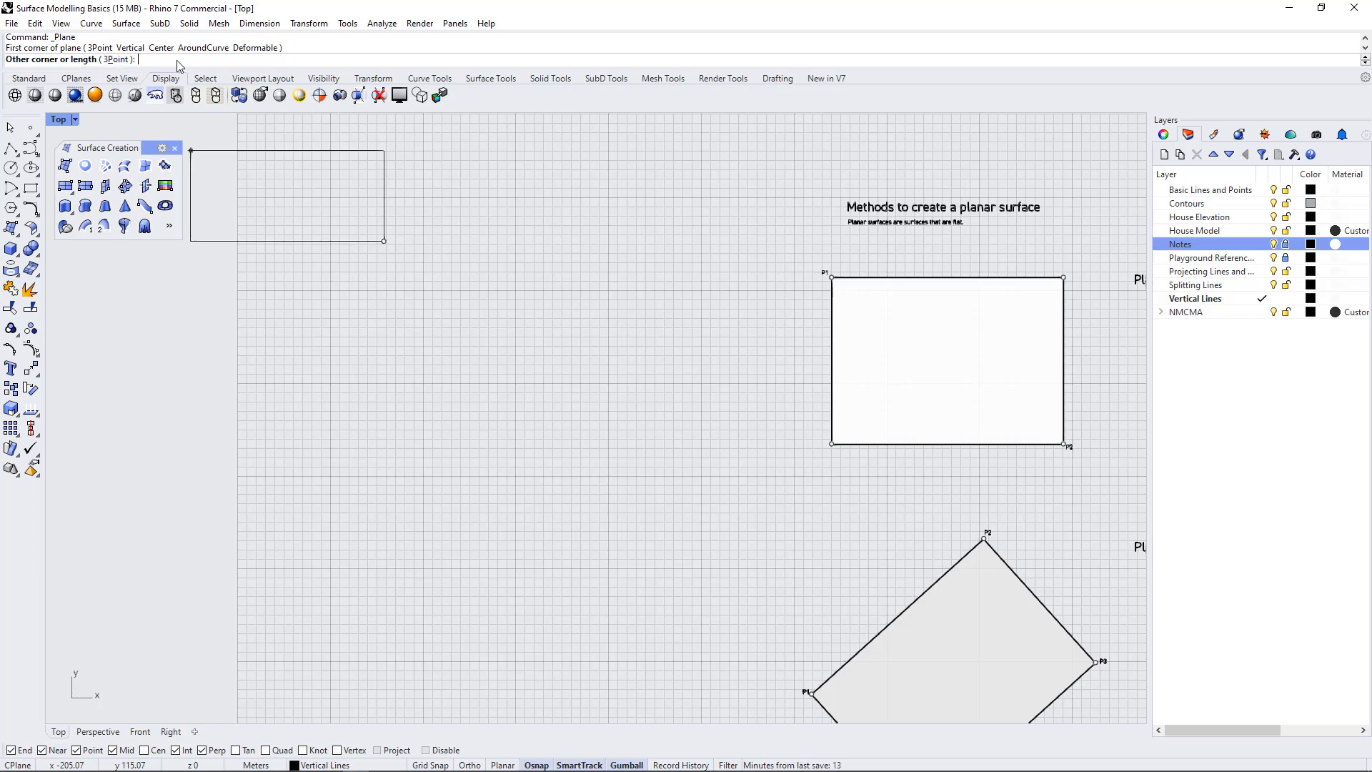
type("1")
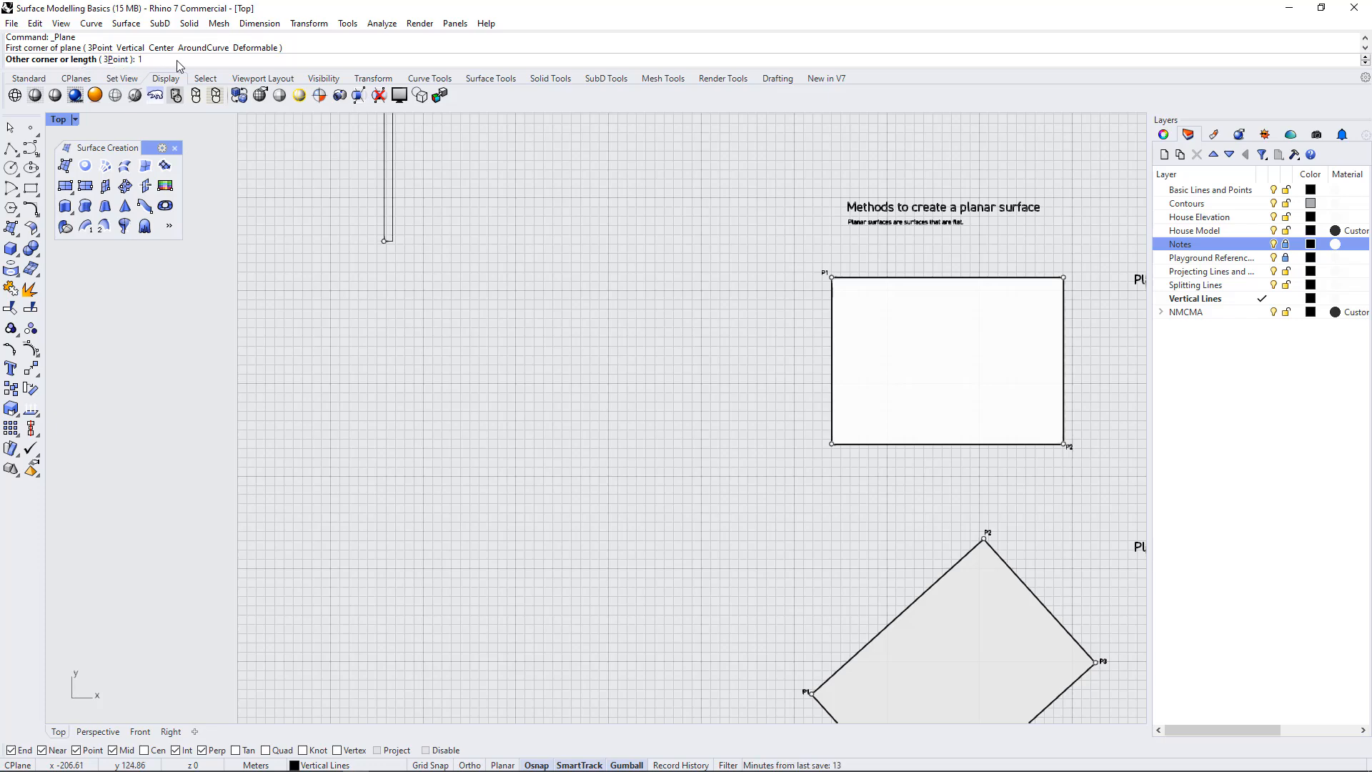
key("BackSpace")
type("50")
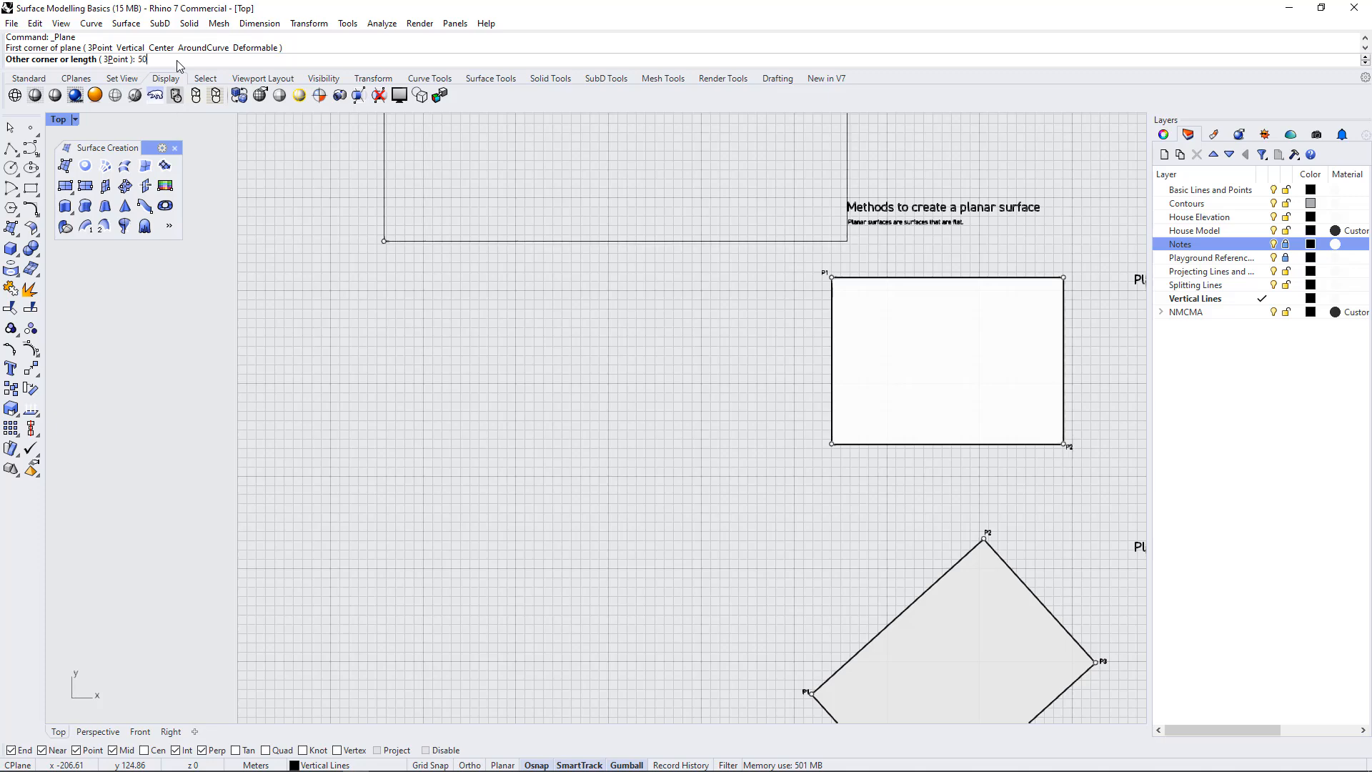
key("BackSpace")
key("BackSpace")
type("25")
key("Return")
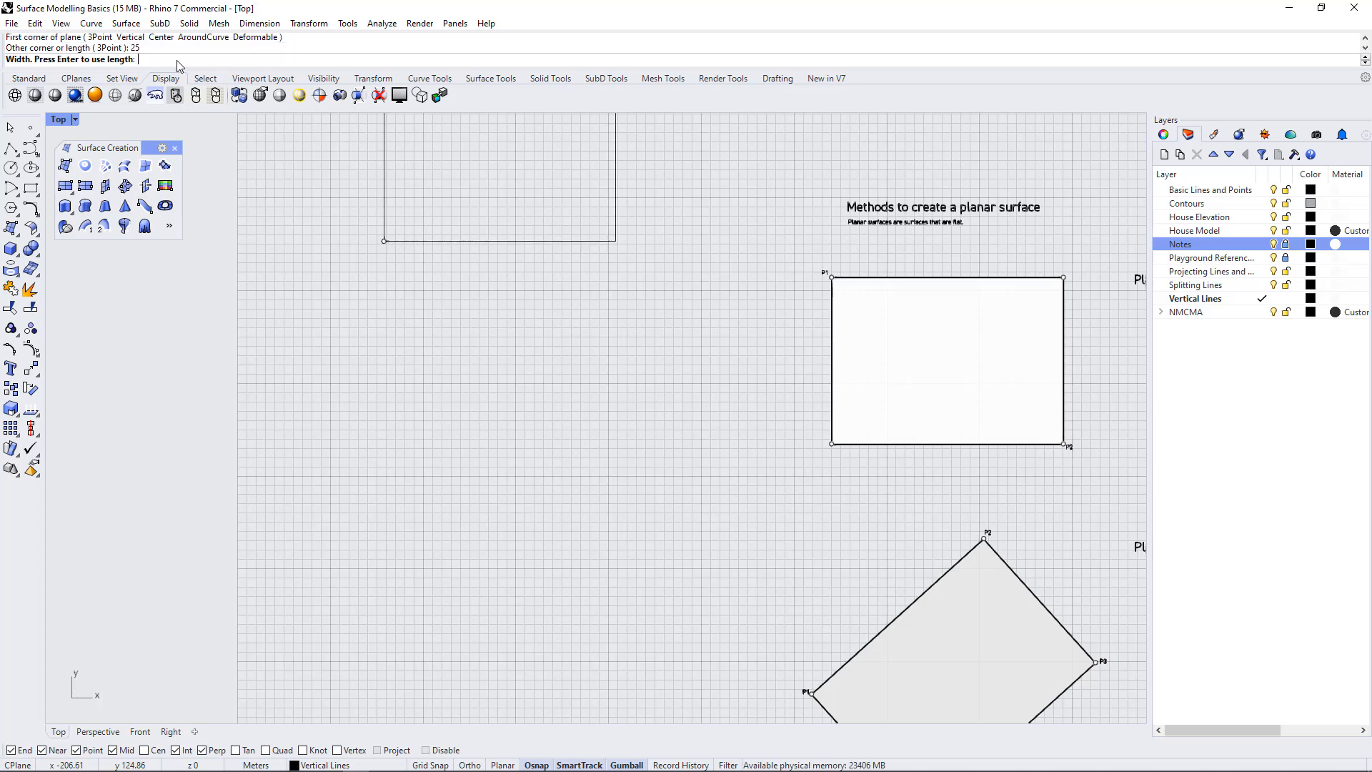
scroll(511, 443, "down", 5)
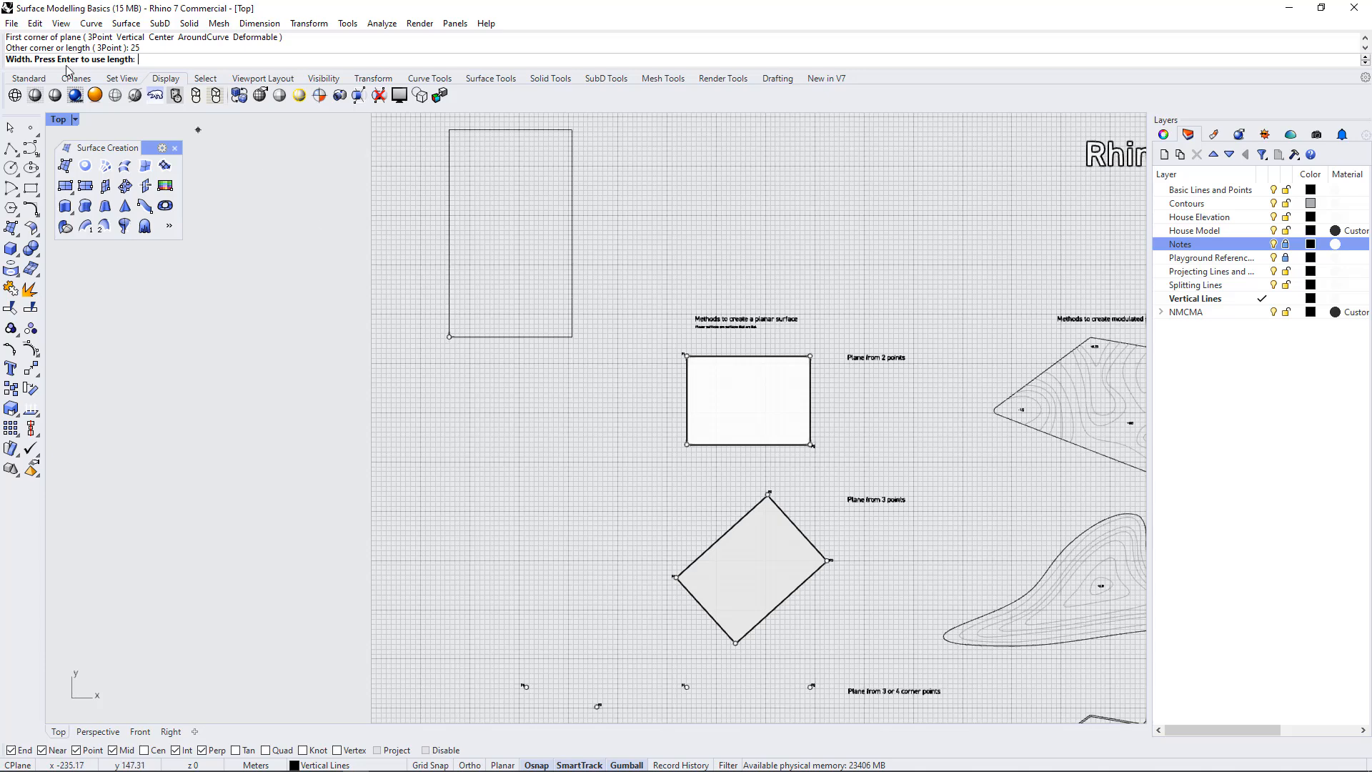
type("18")
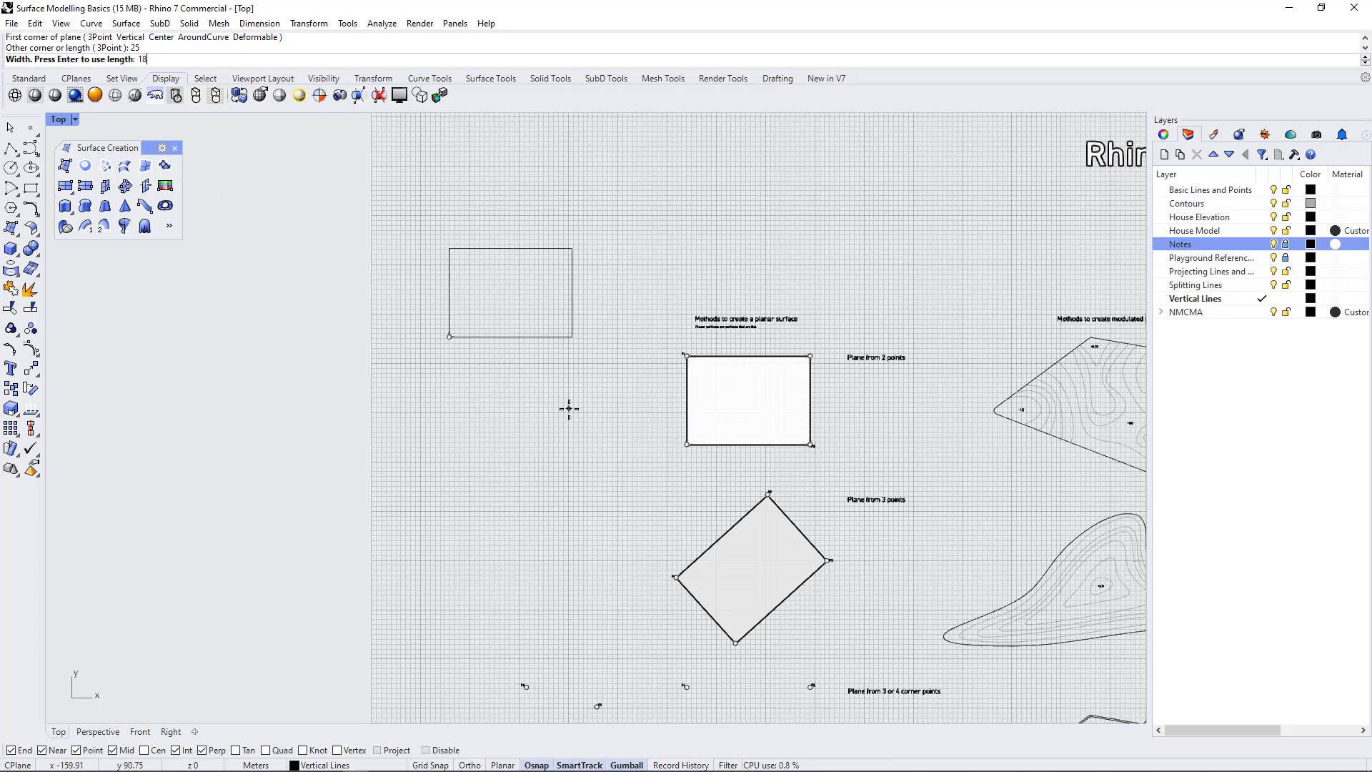
key("Return")
Move the 25 by 18 m plane beside the "Plane from 2 points" rectangle to compare them, and delete it
left_click(565, 308)
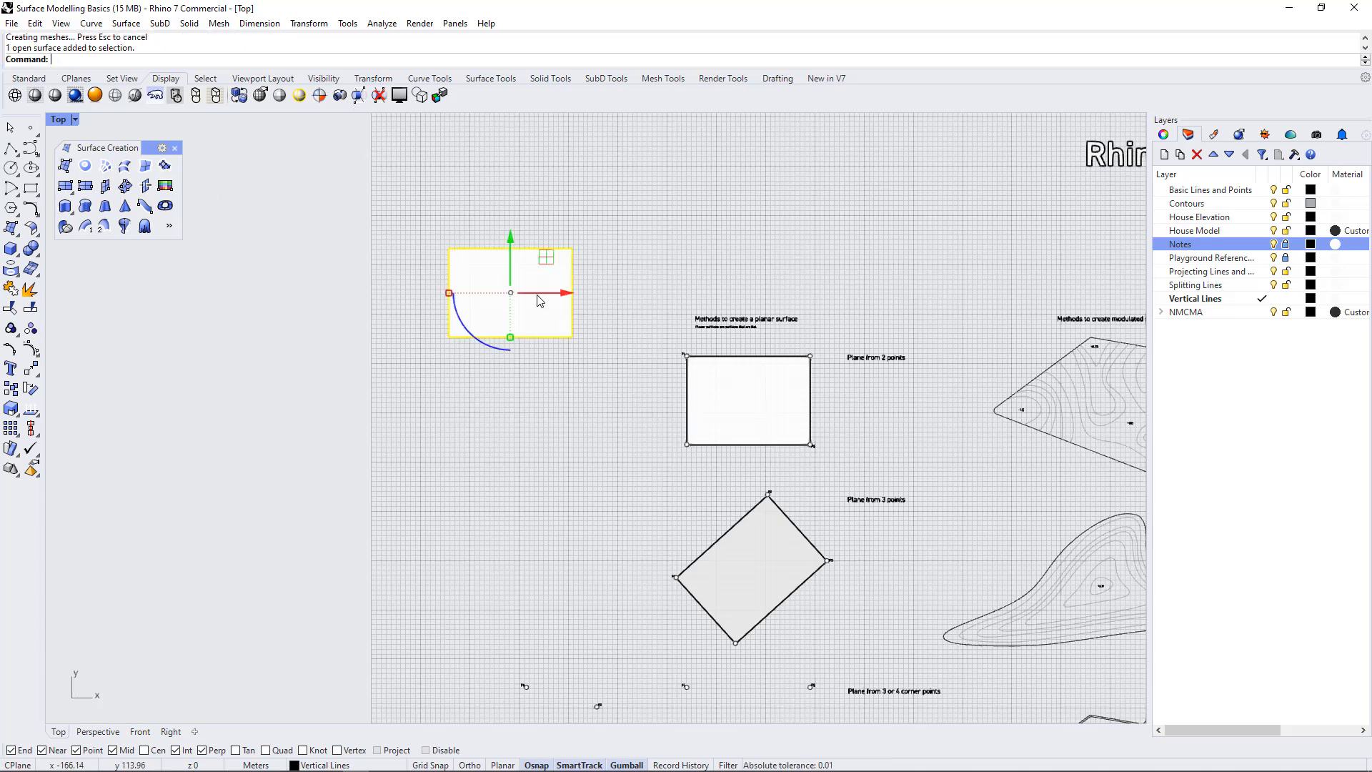
left_click_drag(512, 238, 512, 343)
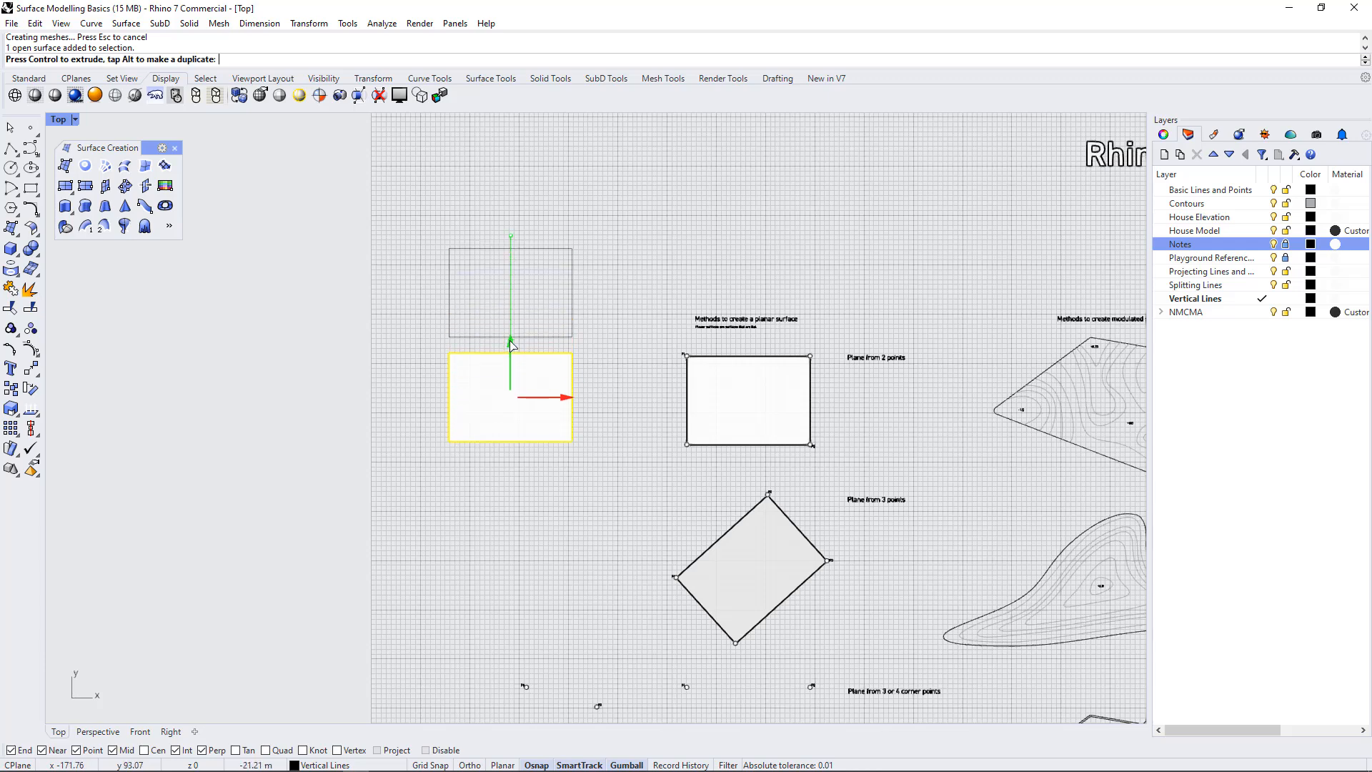
left_click_drag(569, 409, 664, 404)
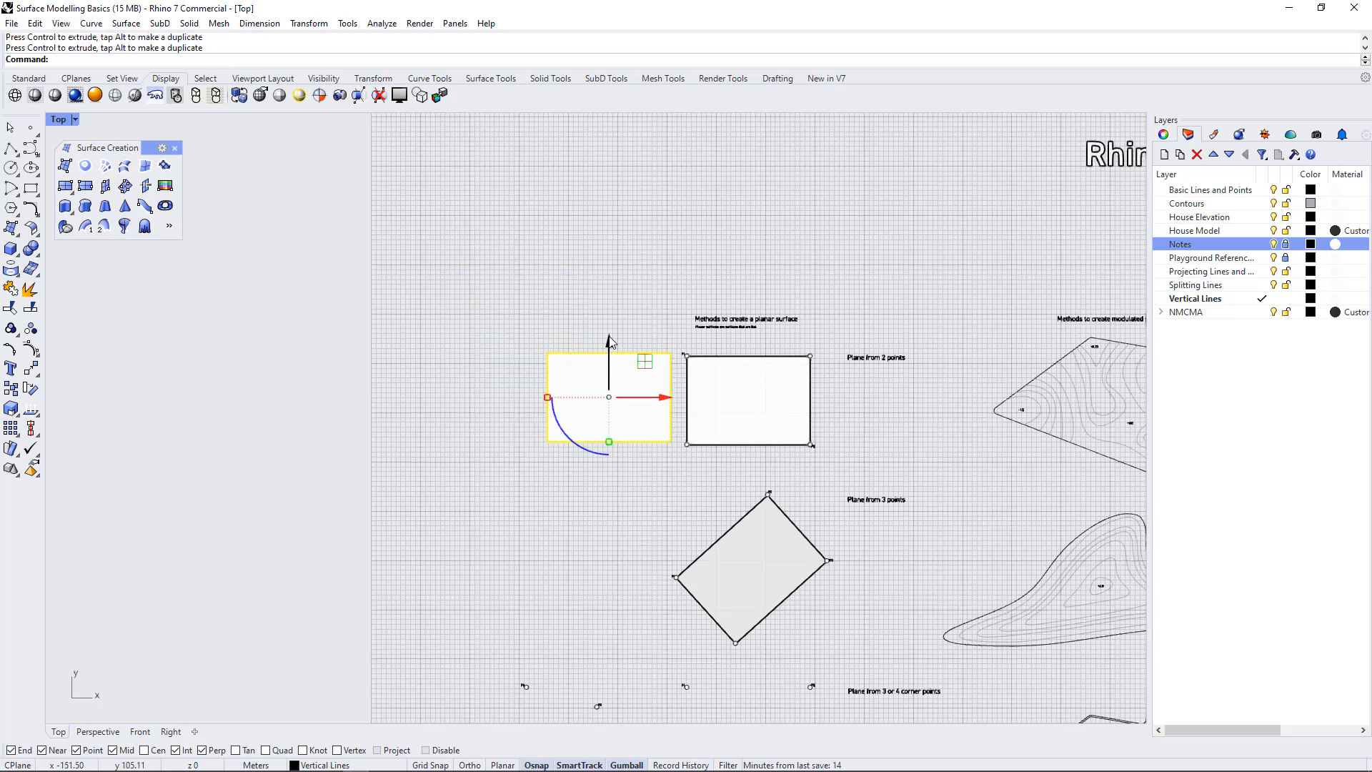
left_click_drag(610, 340, 610, 346)
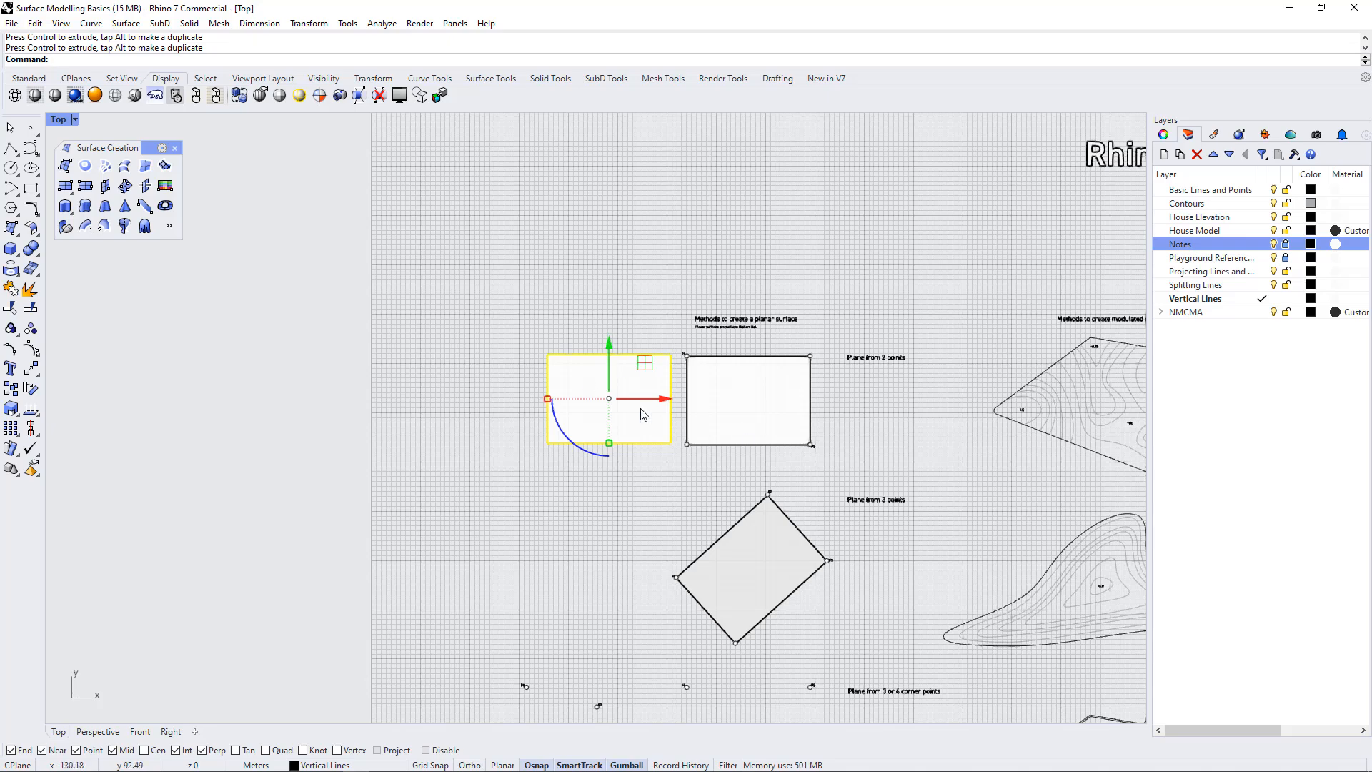
scroll(799, 372, "up", 5)
scroll(824, 432, "down", 2)
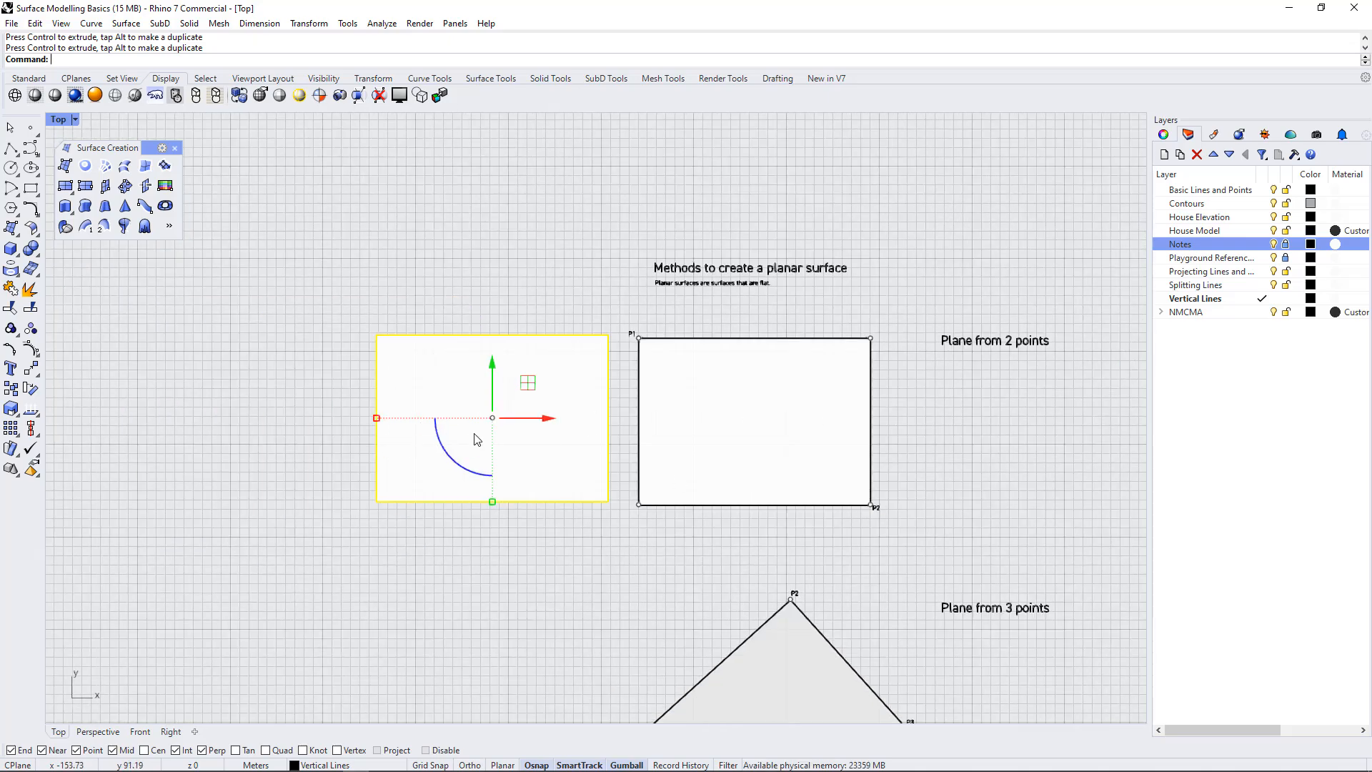
key("Delete")
Create a four-corner surface through P1, P2, P3 and P4 in the "Plane from 3 or 4 corner points" exercise
scroll(569, 255, "down", 6)
scroll(579, 435, "up", 3)
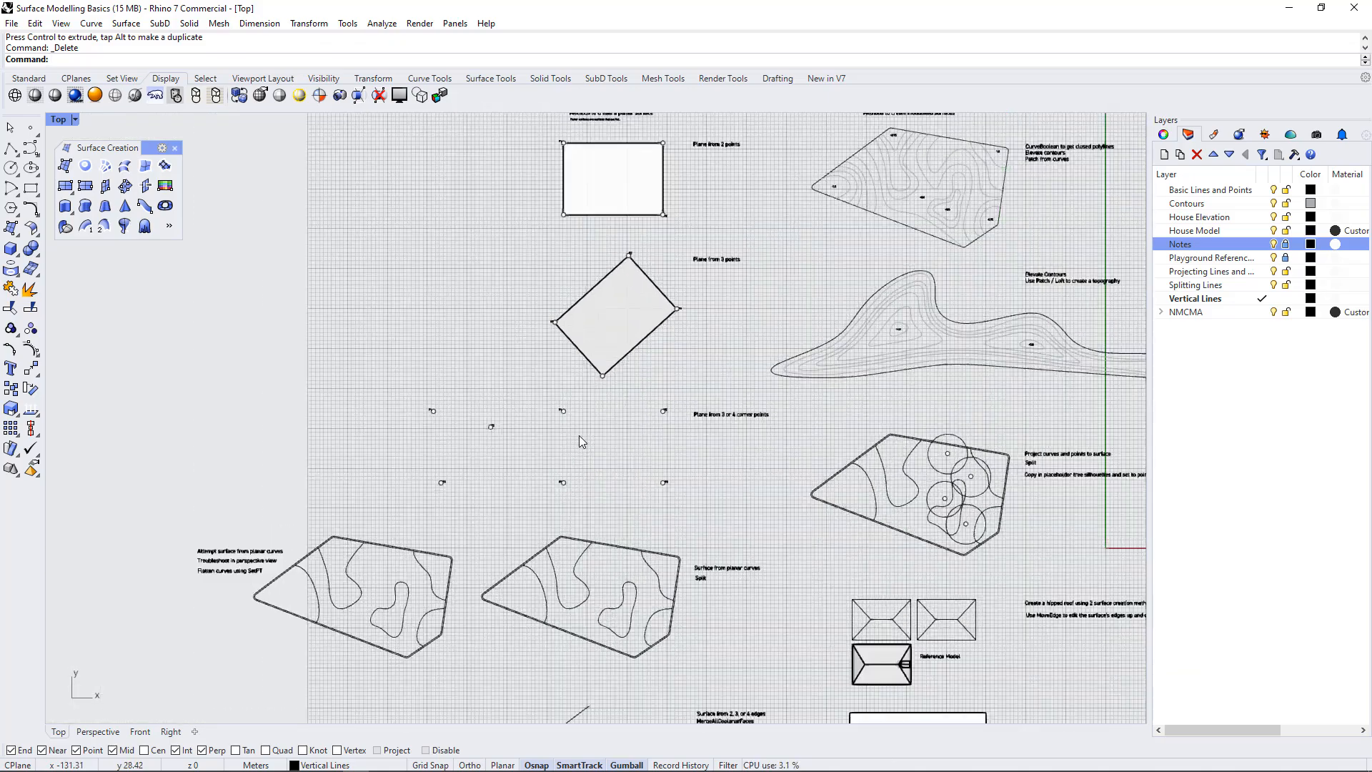
scroll(580, 437, "up", 4)
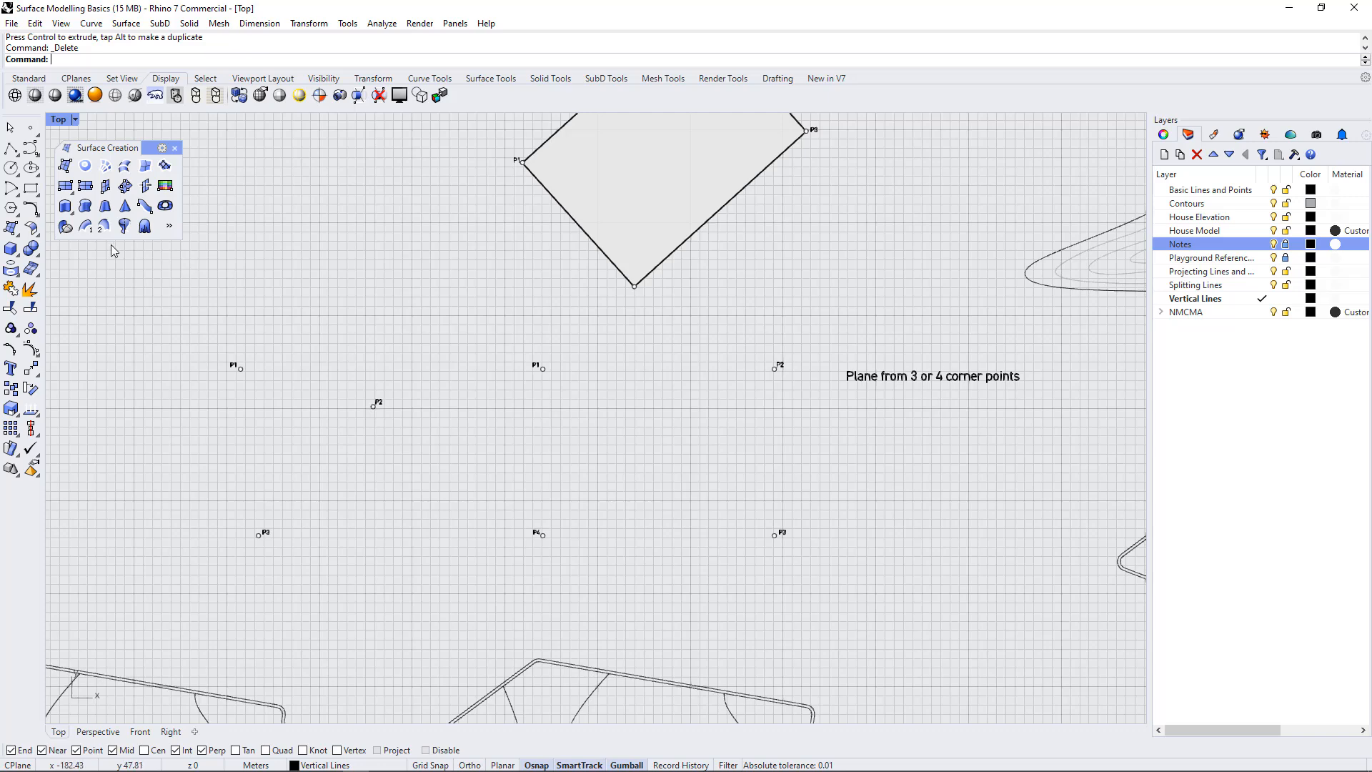
left_click(65, 167)
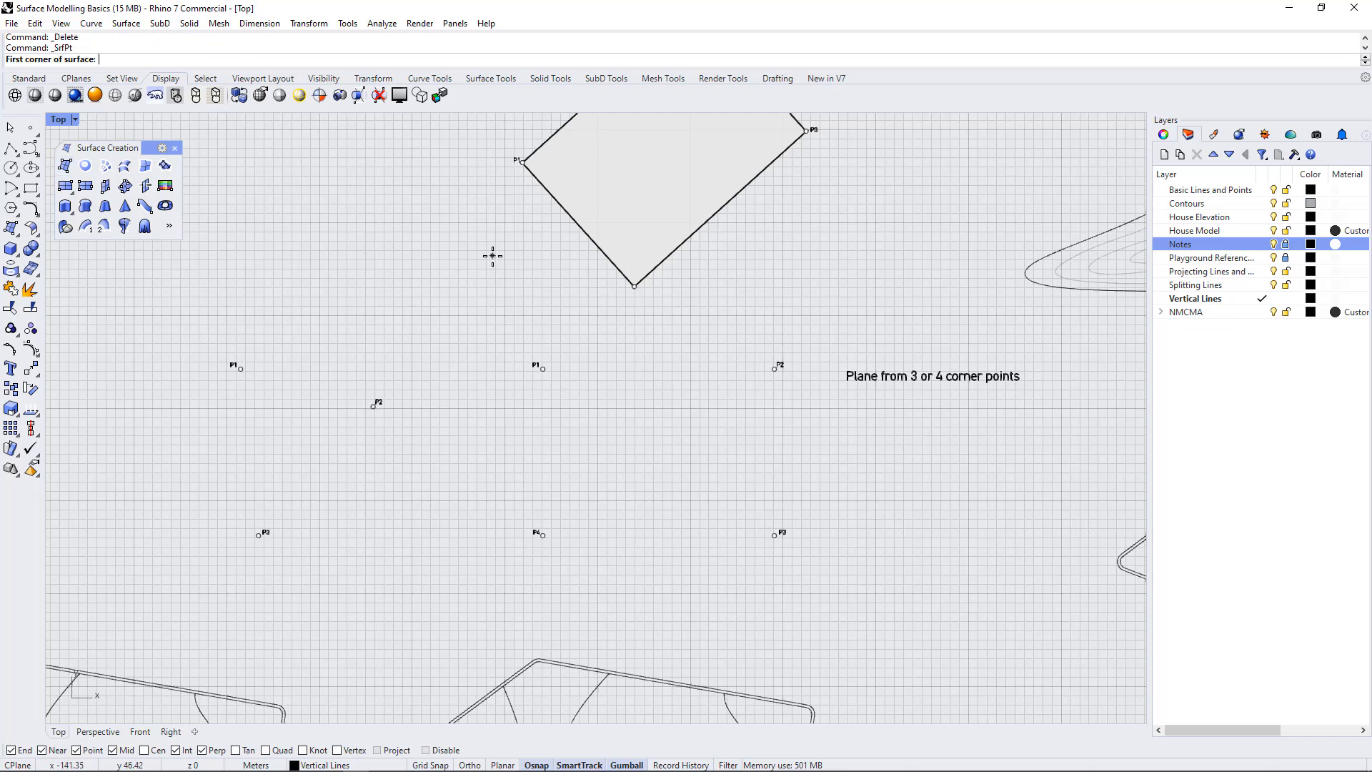
left_click(543, 369)
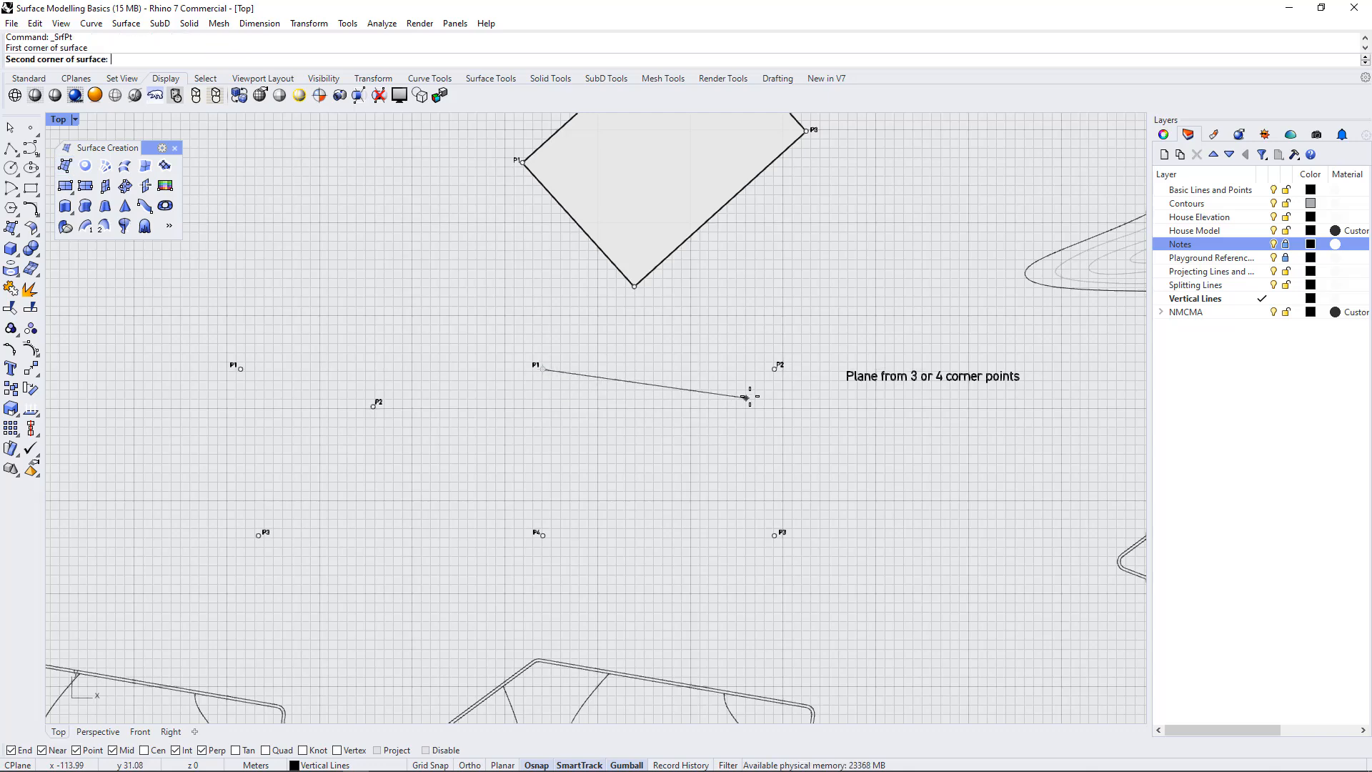
left_click(774, 368)
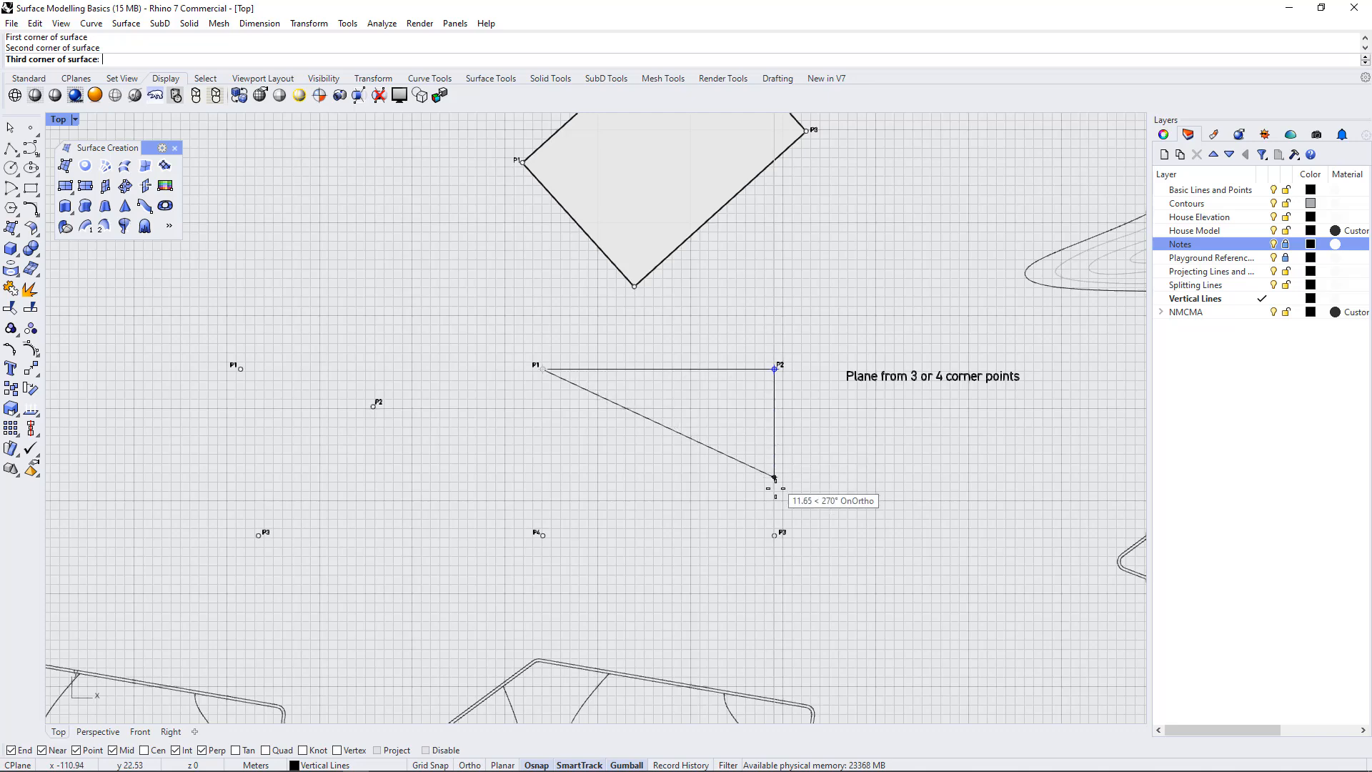
left_click(774, 535)
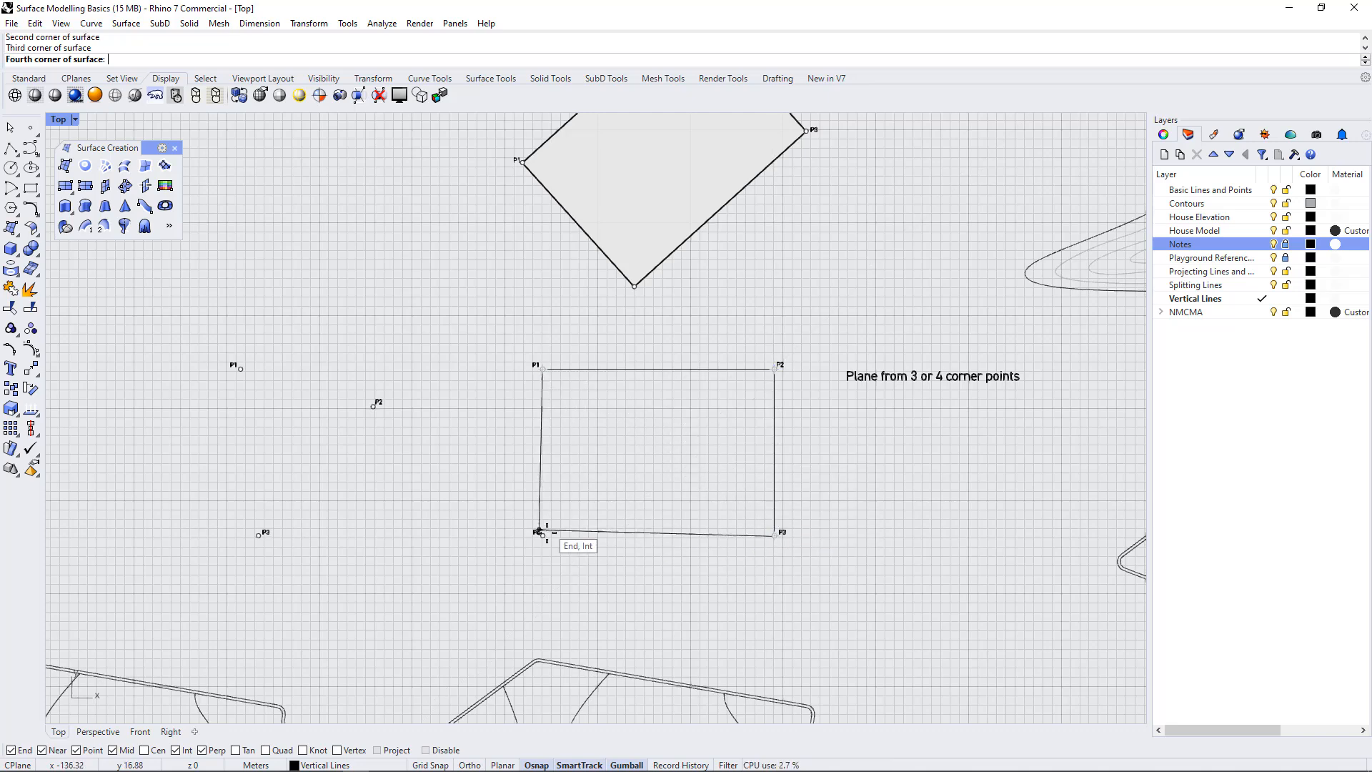
left_click(542, 535)
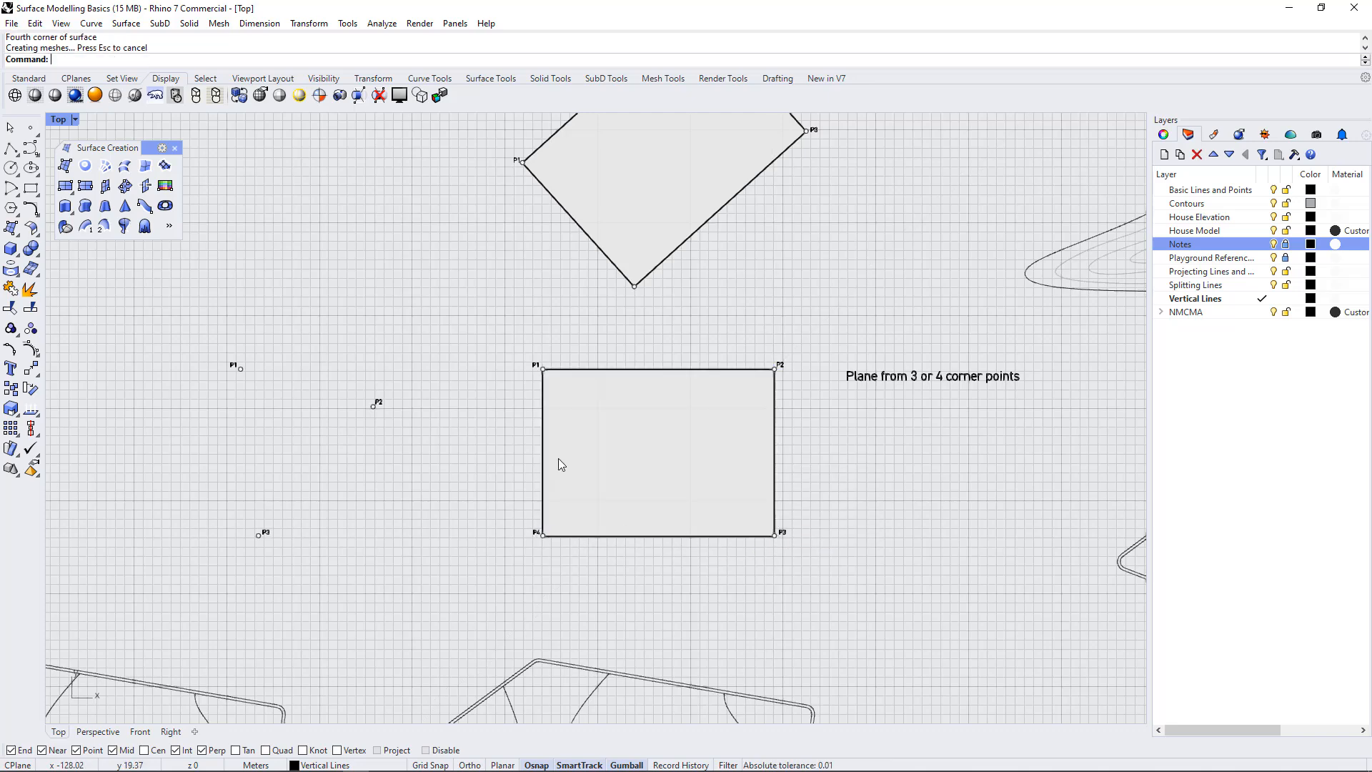
Create a triangular surface from corner points P1, P2 and P3 beside the four-corner surface
scroll(885, 452, "down", 2)
scroll(376, 461, "up", 2)
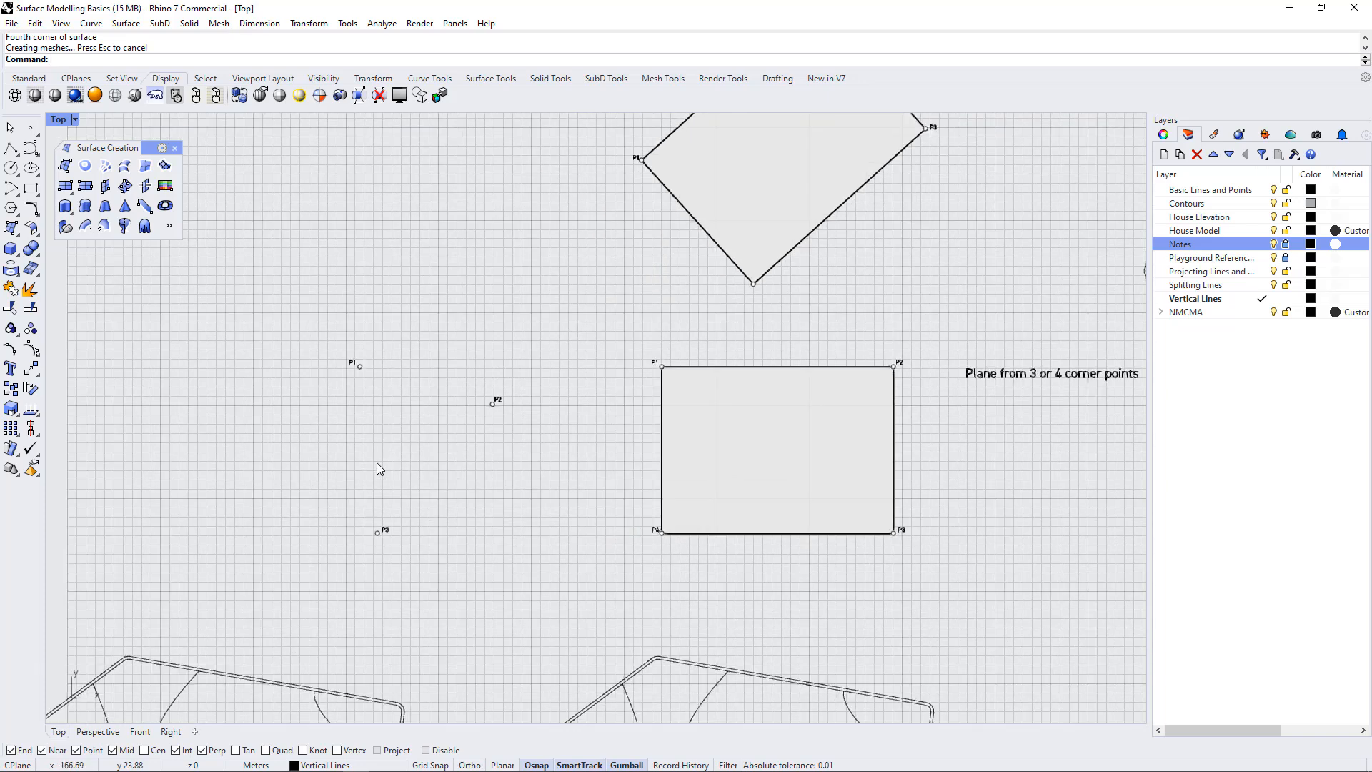
right_click(376, 462)
left_click(360, 367)
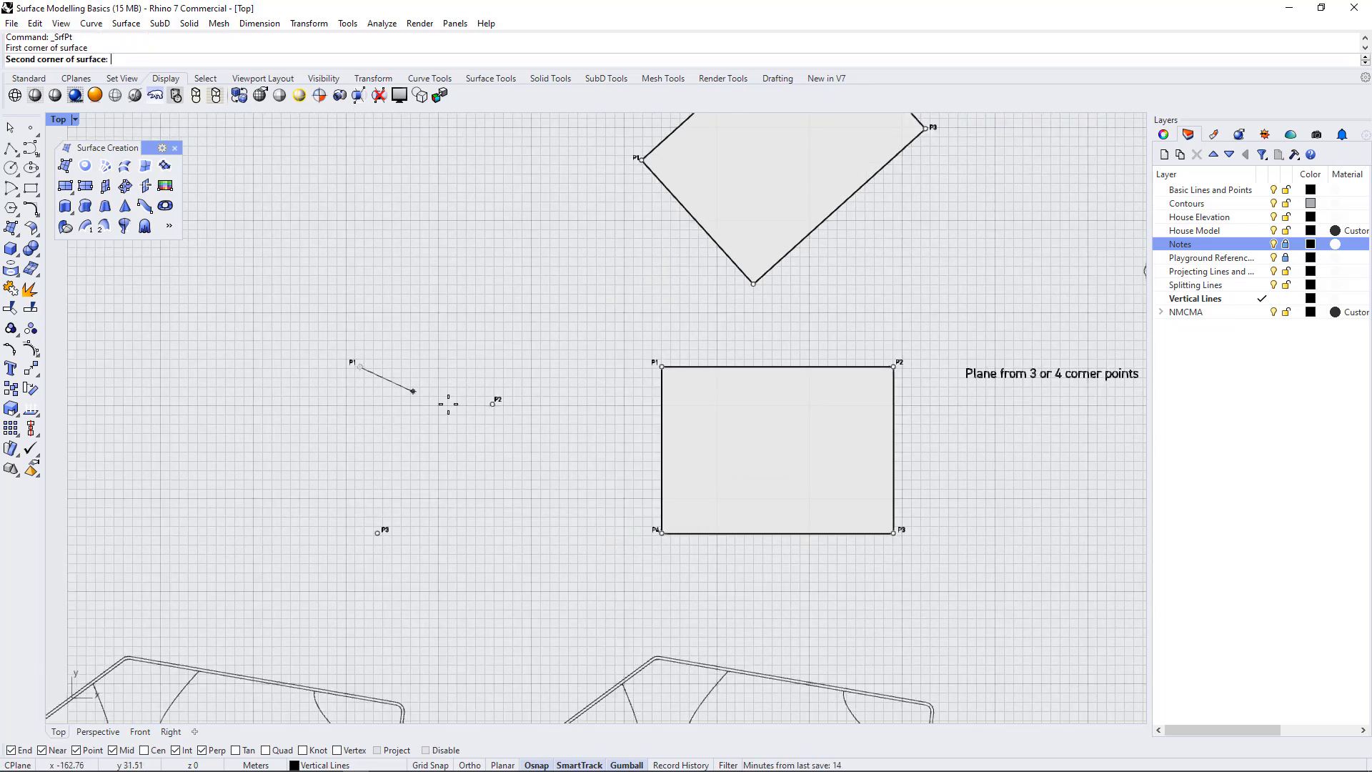
left_click(492, 404)
left_click(377, 532)
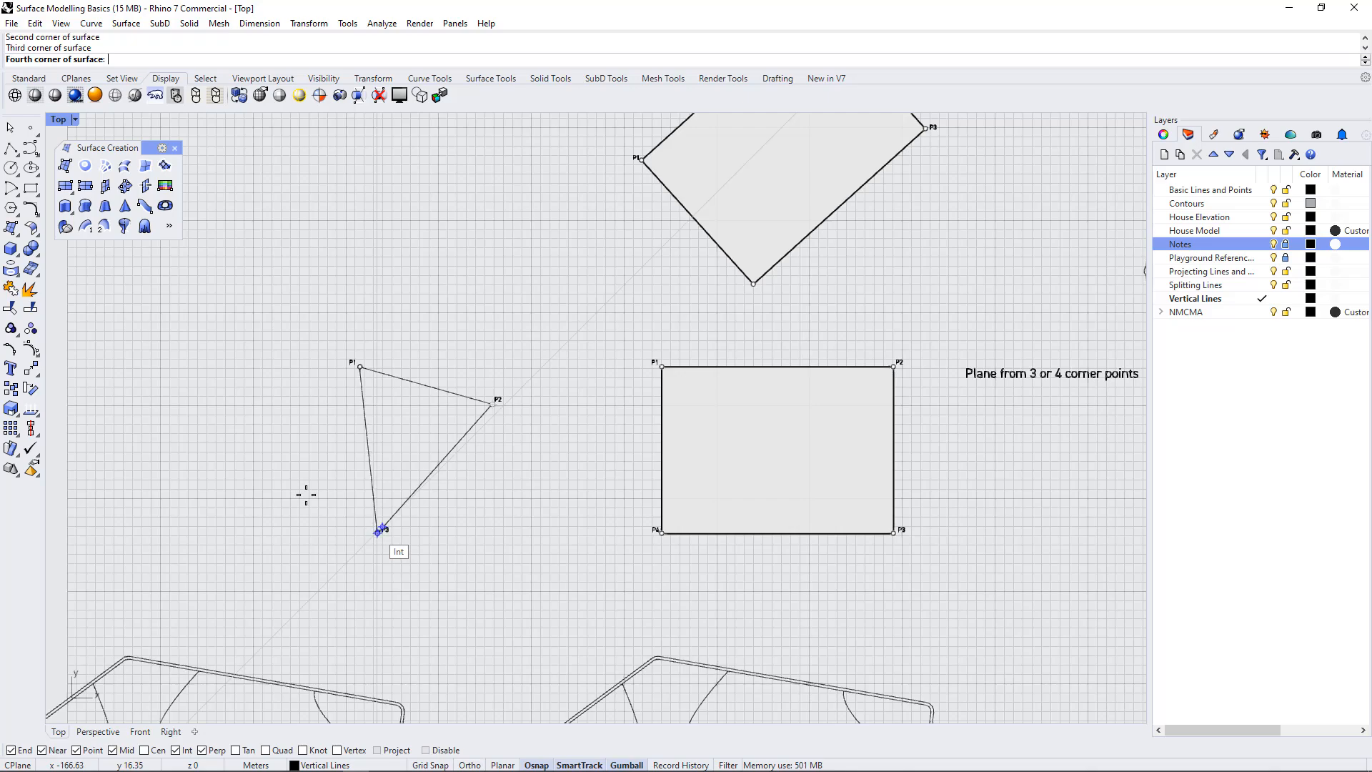
left_click(315, 472)
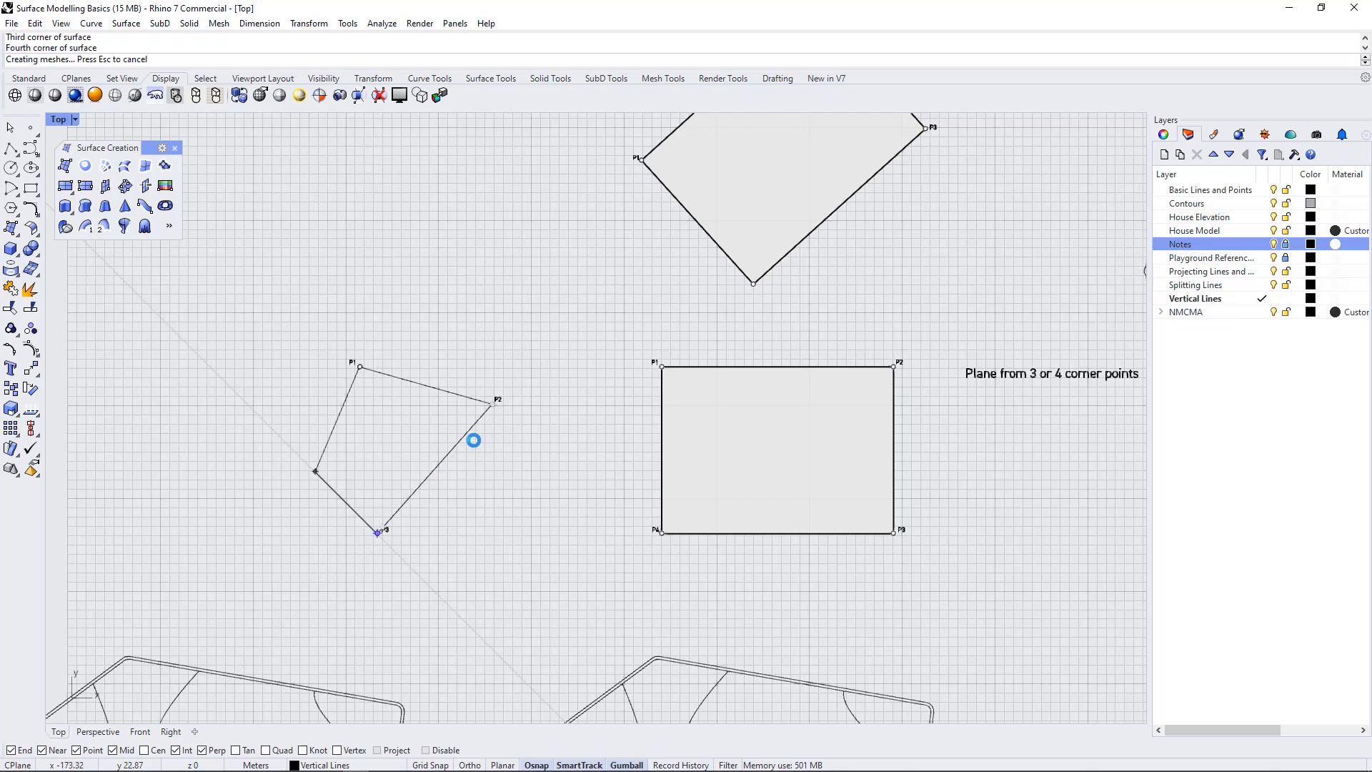
scroll(396, 466, "down", 5)
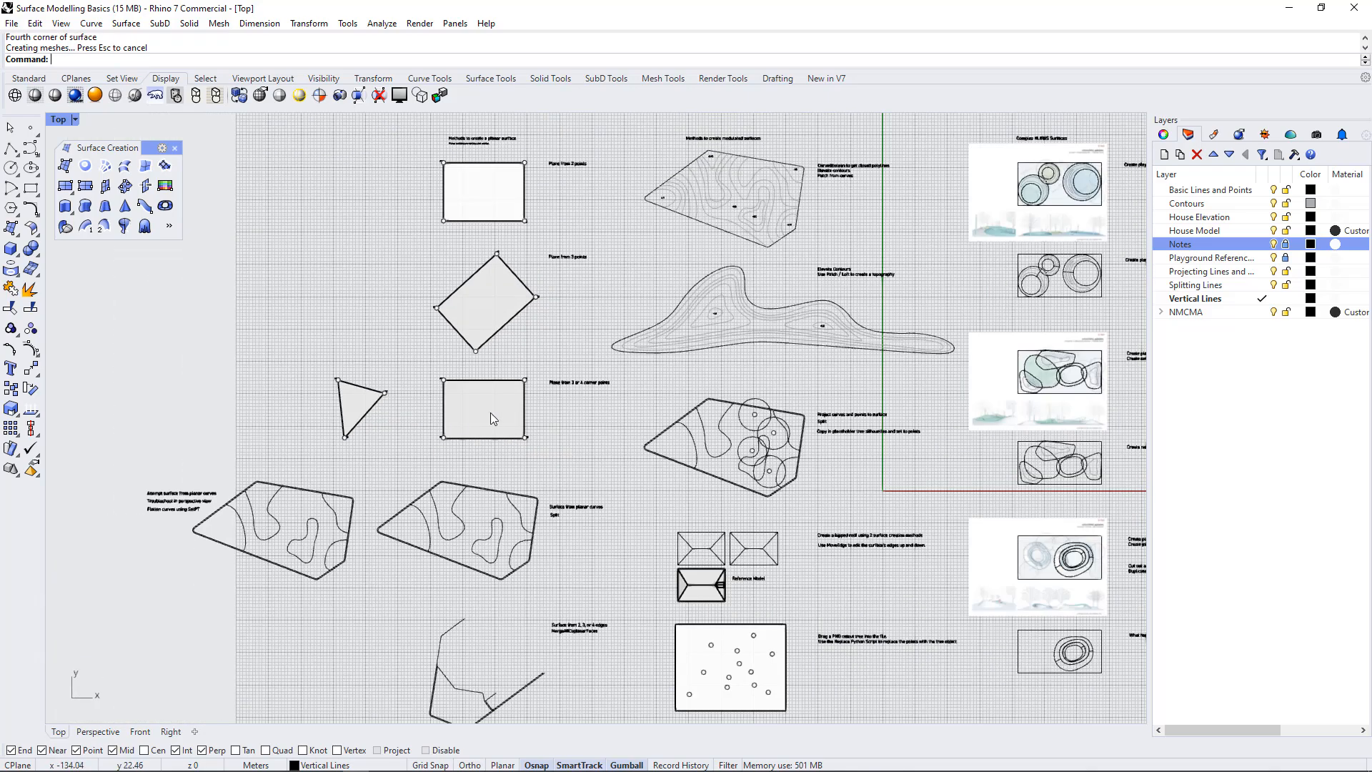
scroll(400, 416, "up", 5)
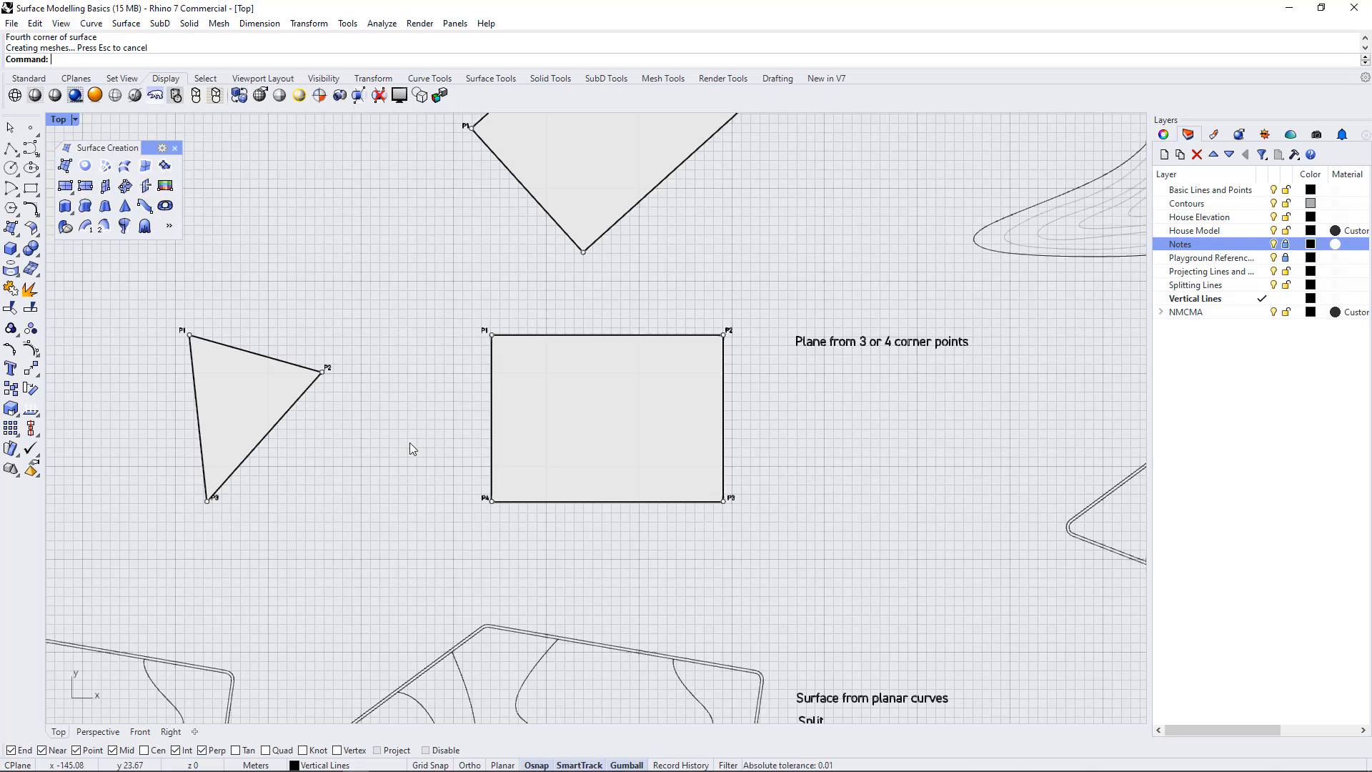
scroll(477, 346, "down", 5)
scroll(676, 315, "down", 4)
scroll(587, 536, "up", 6)
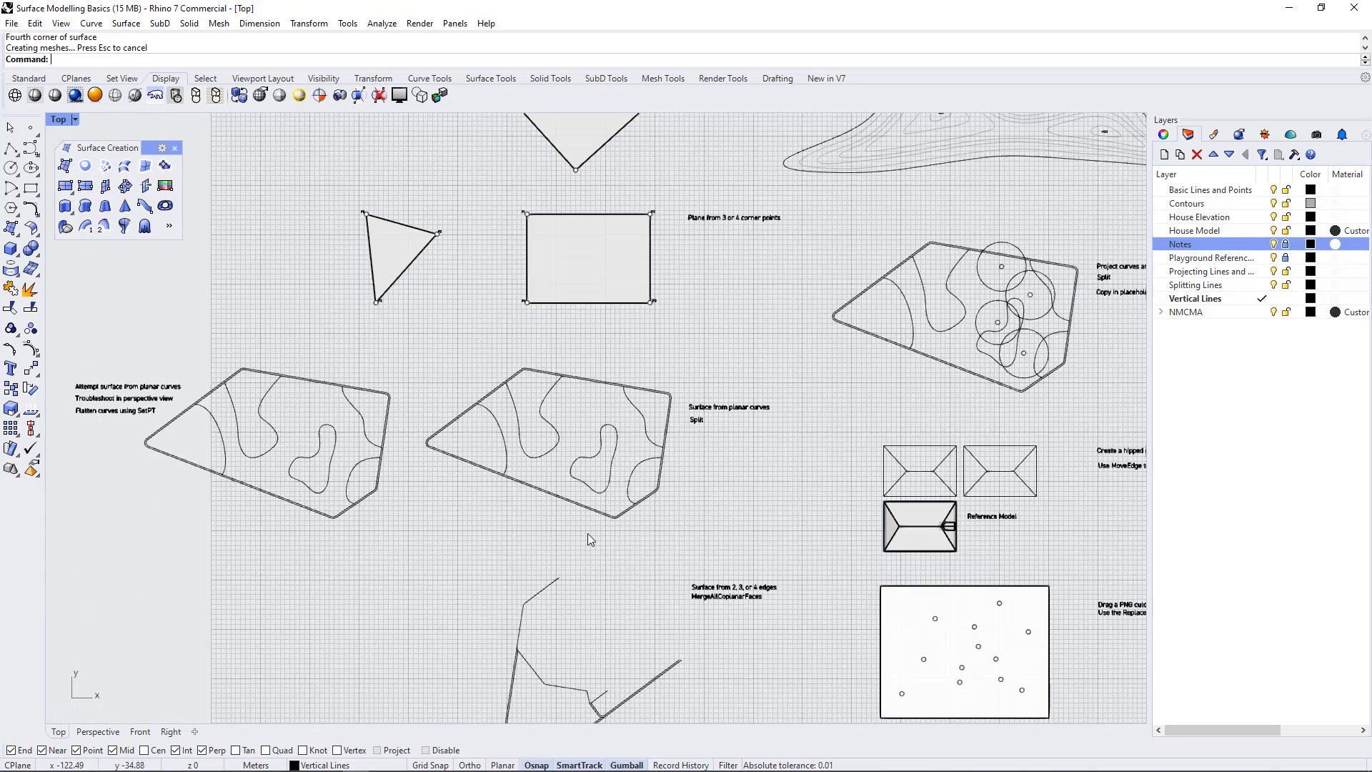
Hide the Splitting Lines layer and create a surface from the closed outline in the "Surface from planar curves" exercise
scroll(606, 369, "up", 4)
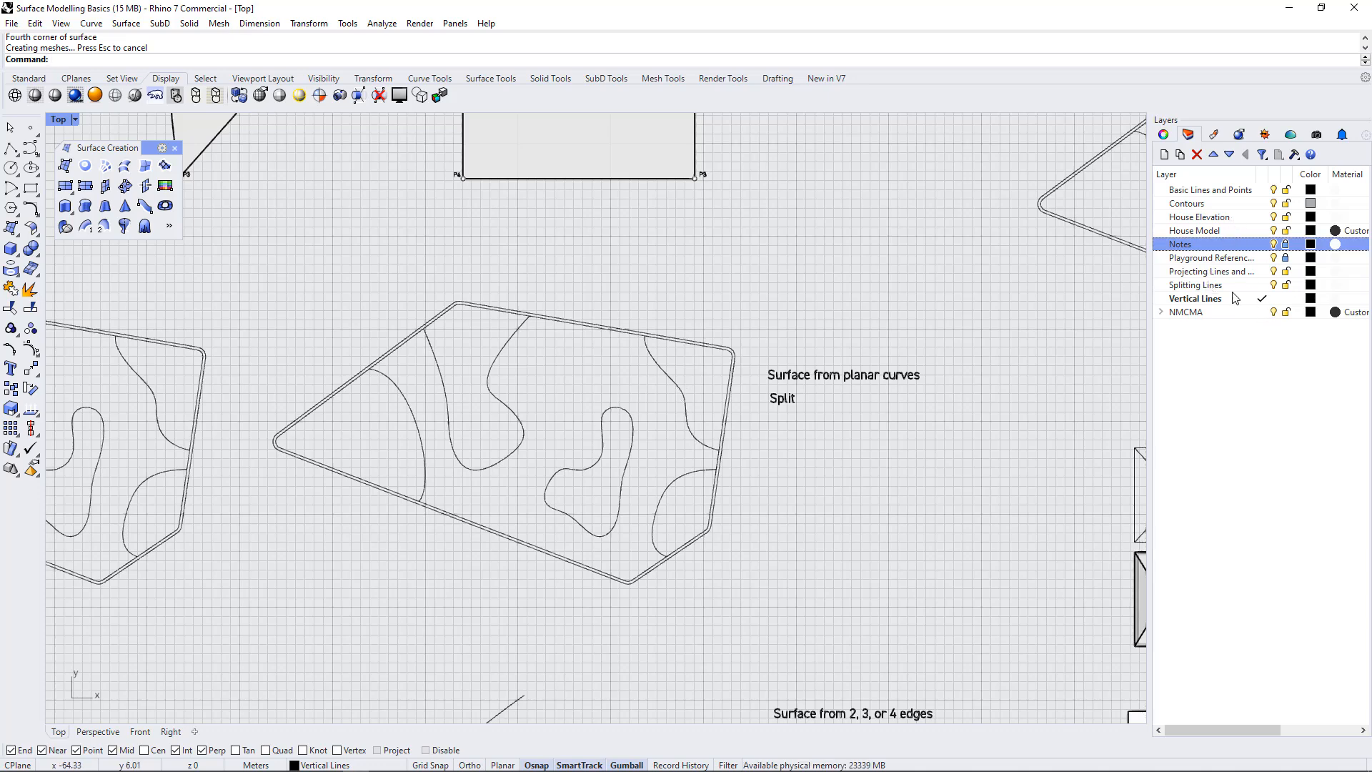
left_click(1274, 285)
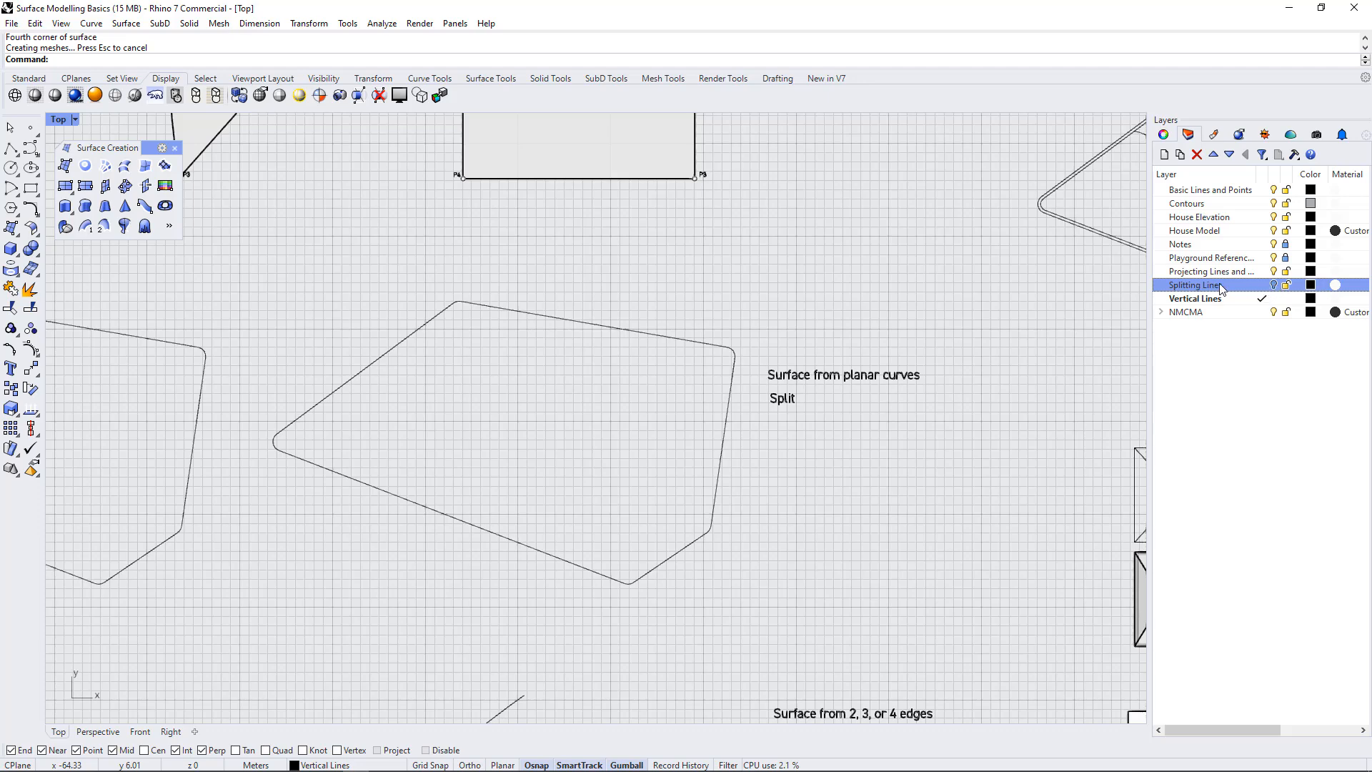
left_click(659, 332)
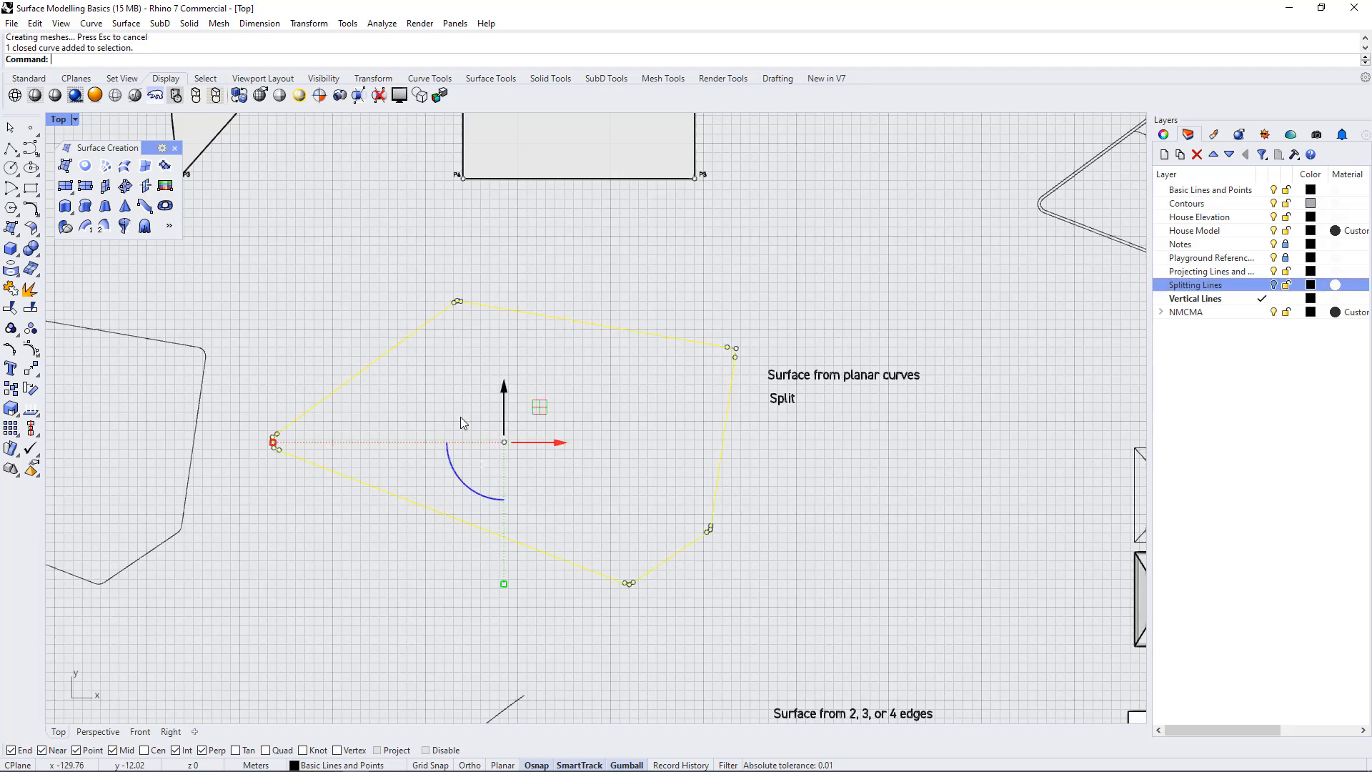
scroll(782, 465, "down", 2)
scroll(729, 410, "up", 4)
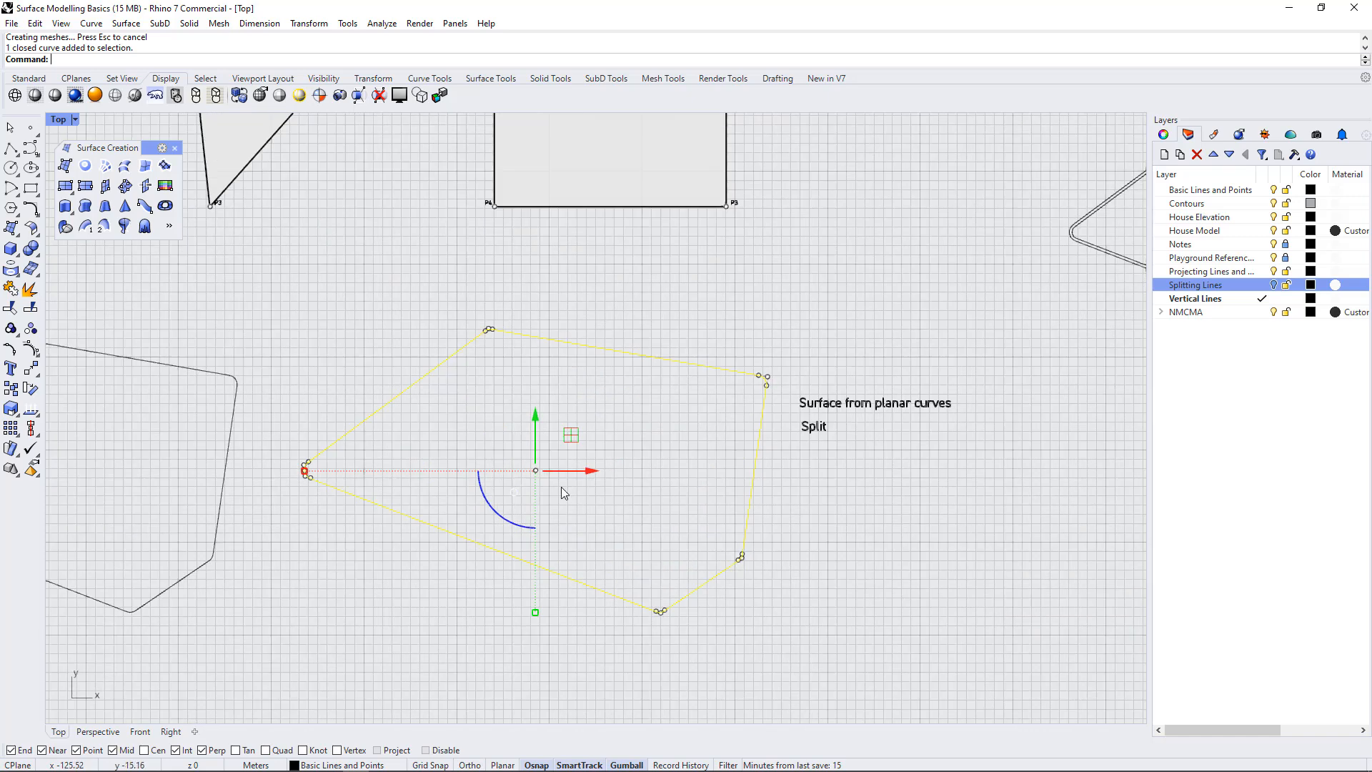
left_click(640, 432)
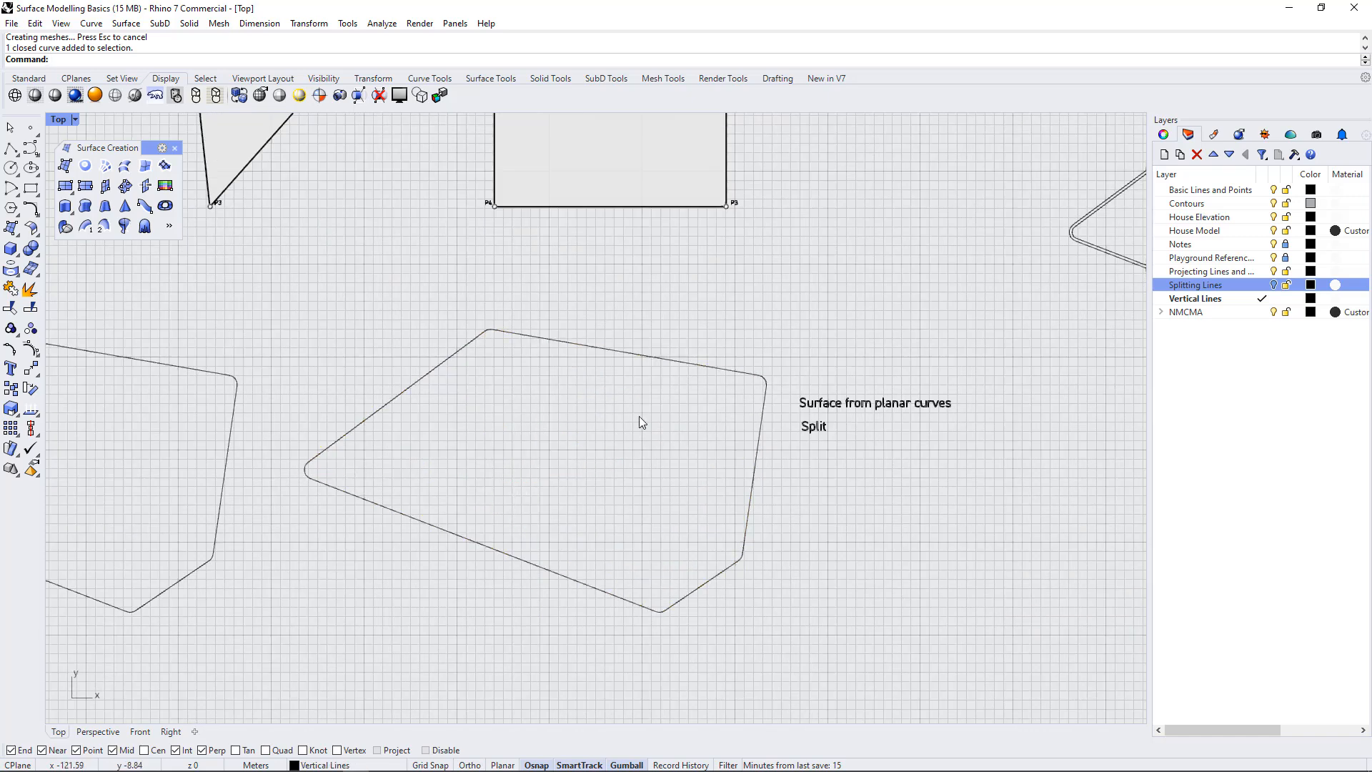
left_click(650, 356)
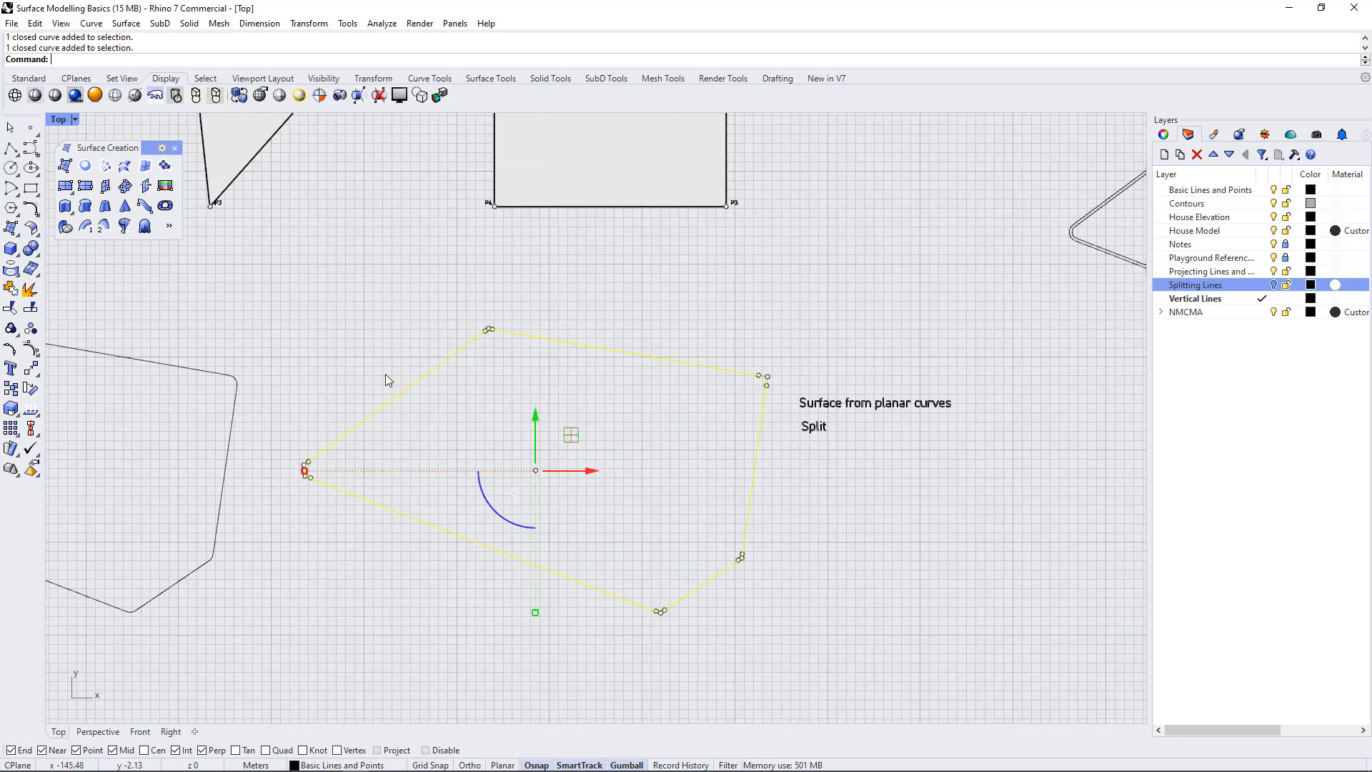
left_click(85, 167)
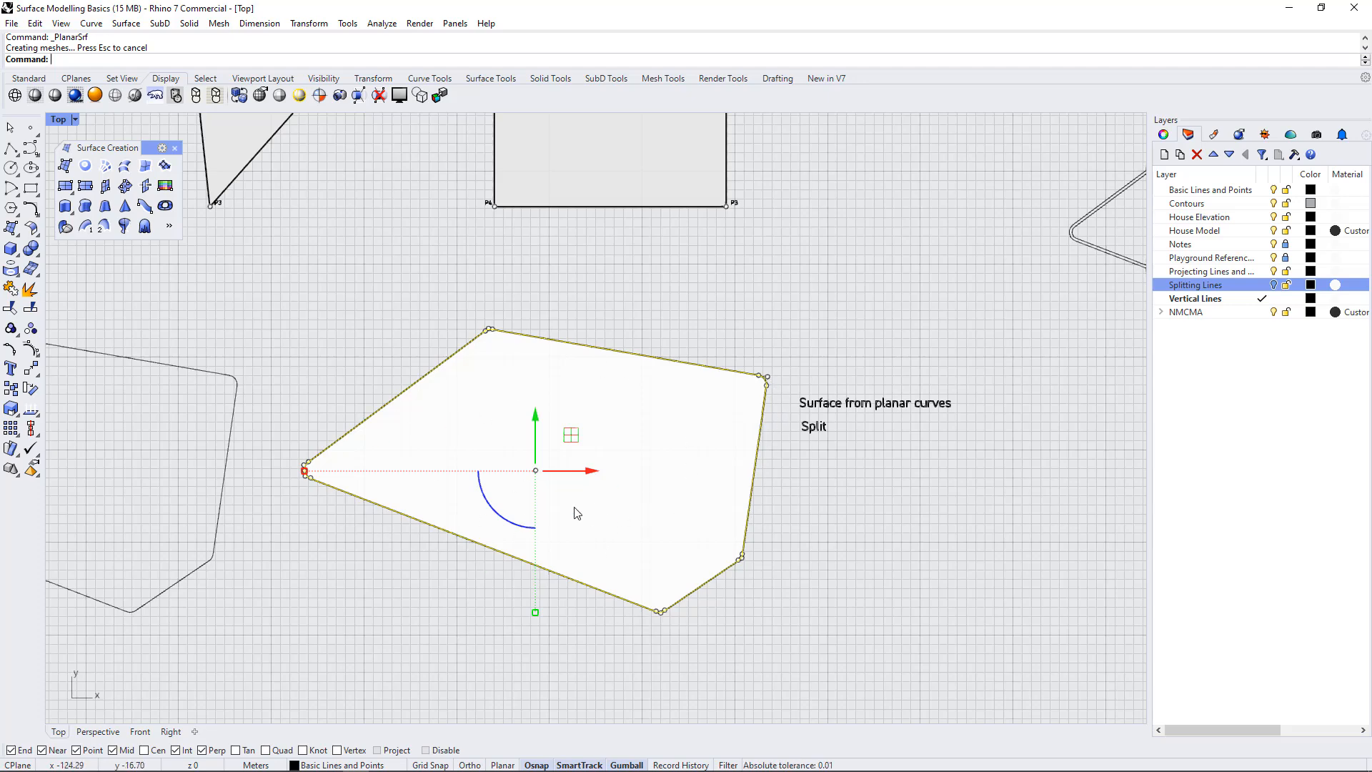
left_click(616, 333)
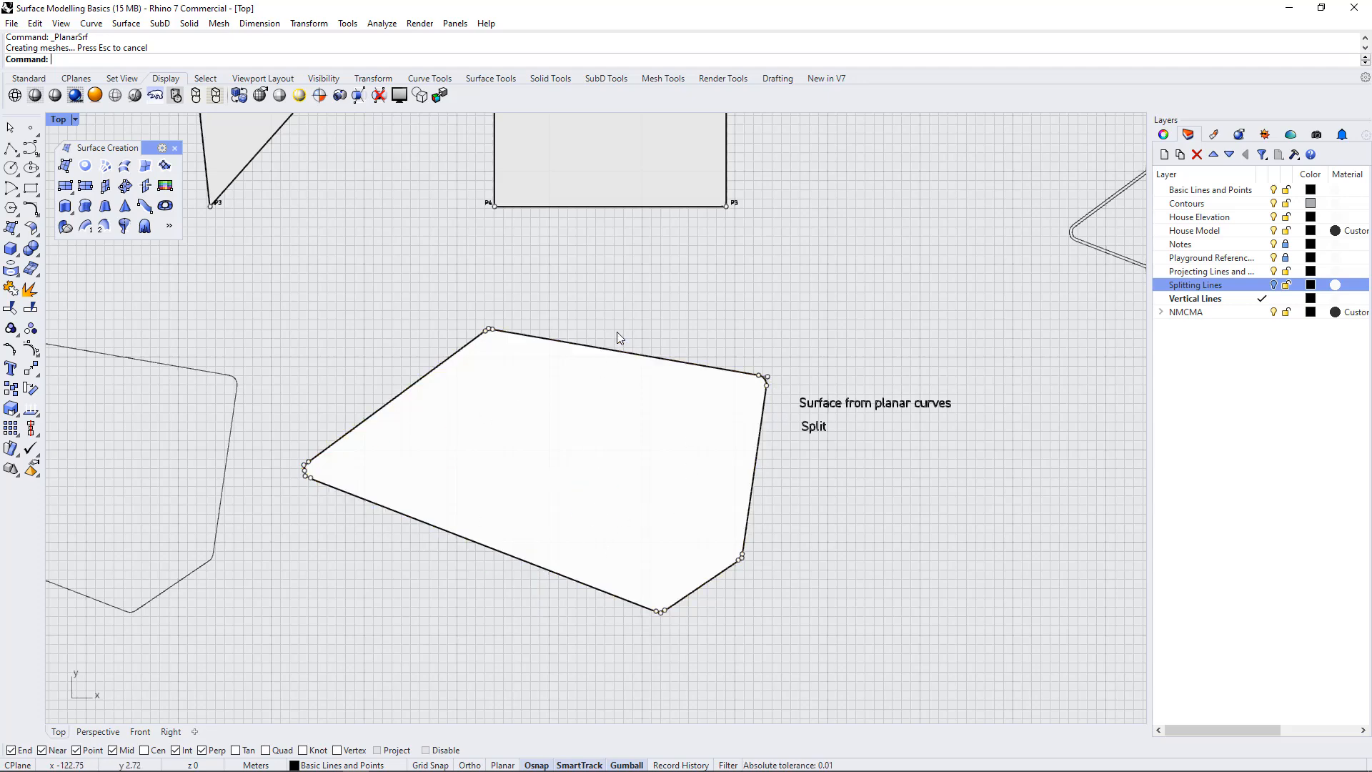
left_click(654, 362)
left_click(698, 395)
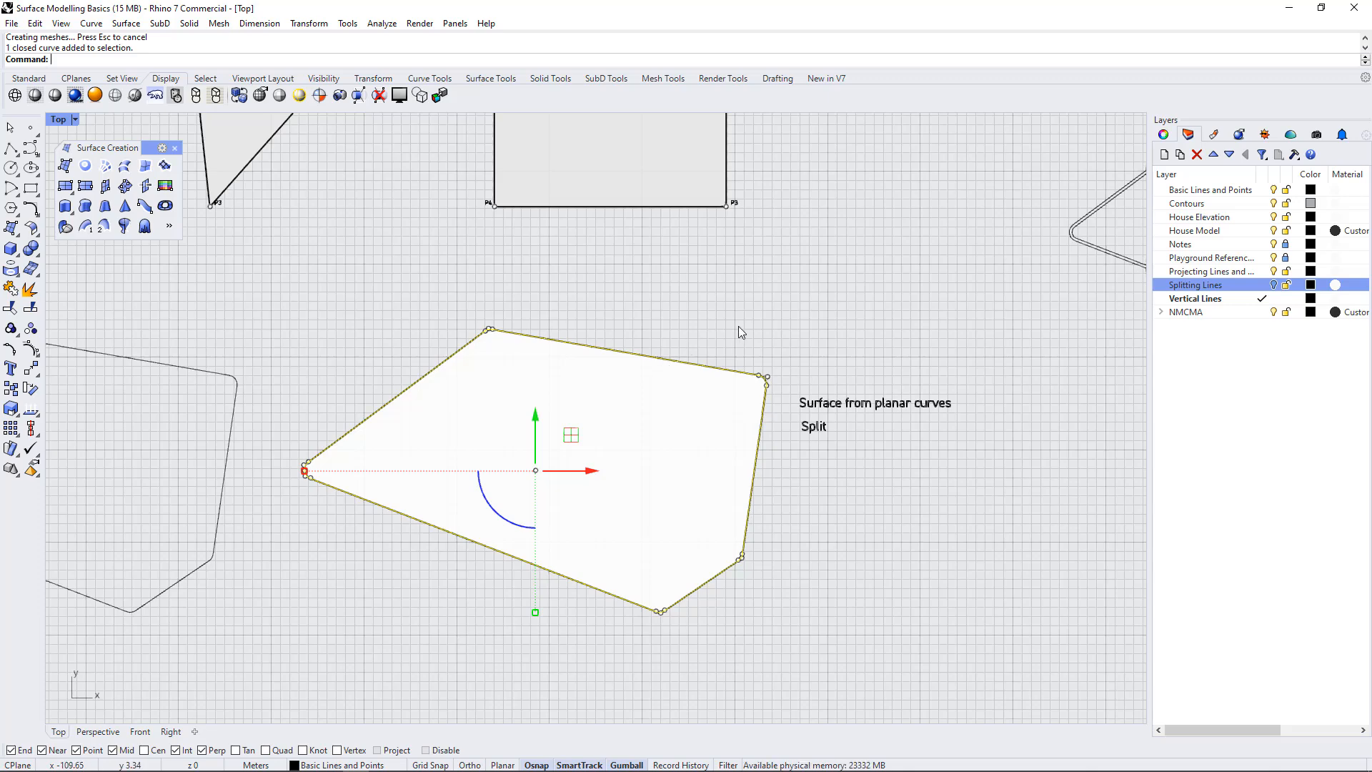
left_click(681, 344)
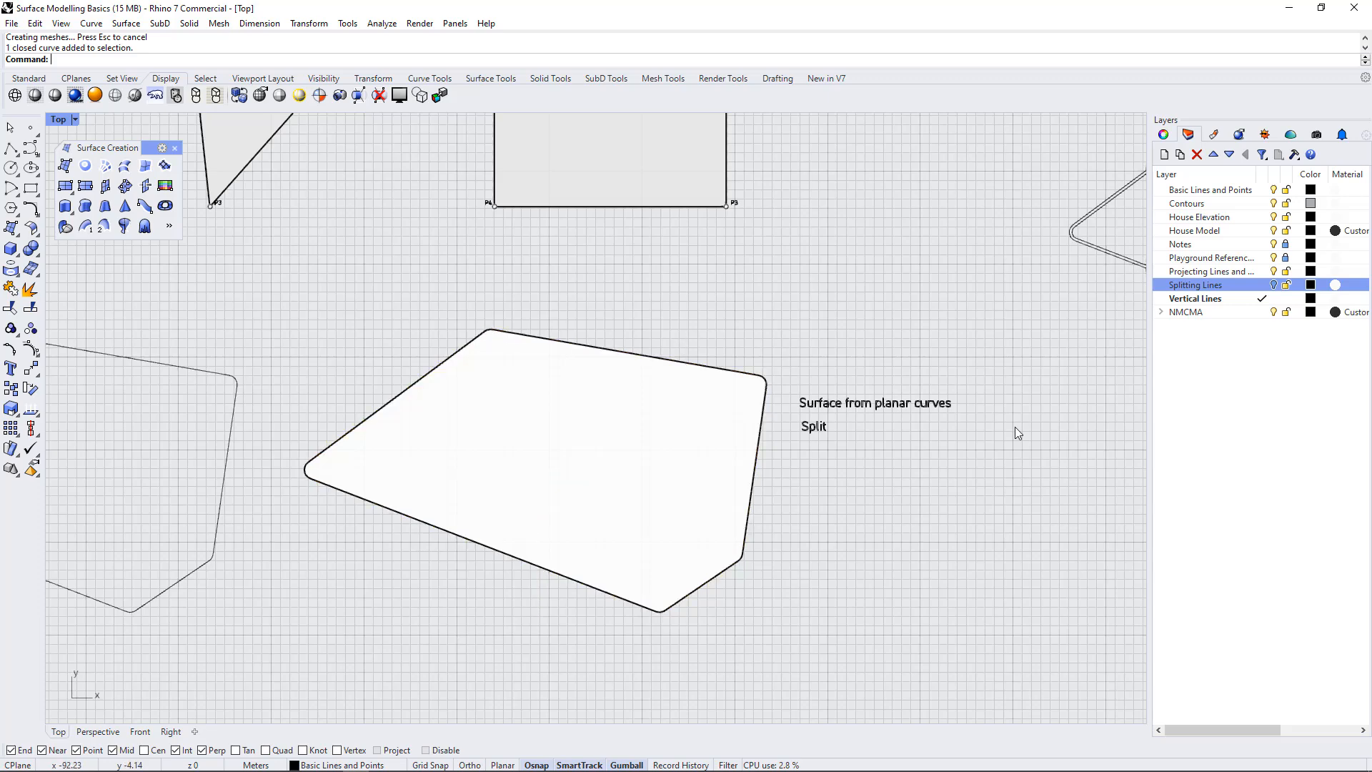
Try to create a planar surface from the closed outline in the "Attempt surface from planar curves" exercise
scroll(1033, 411, "down", 4)
scroll(118, 444, "up", 3)
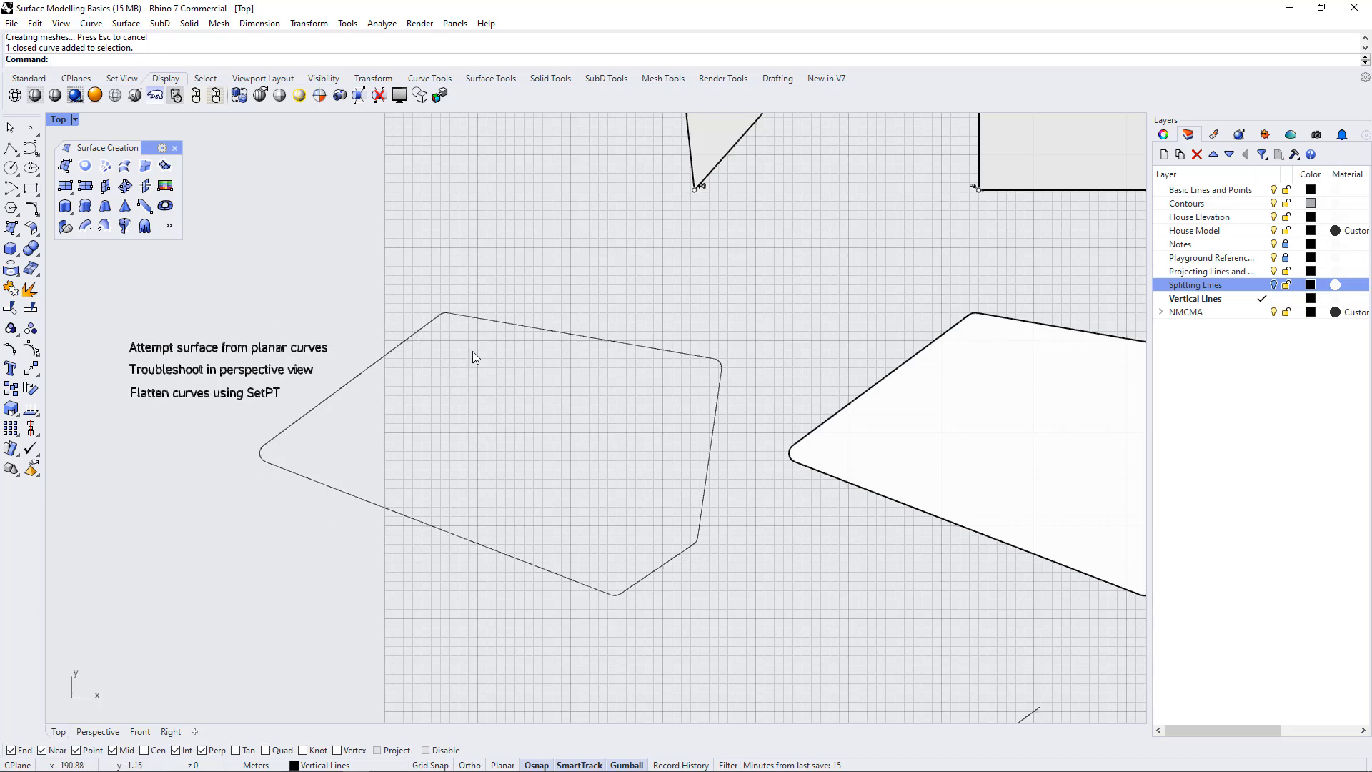
left_click(457, 315)
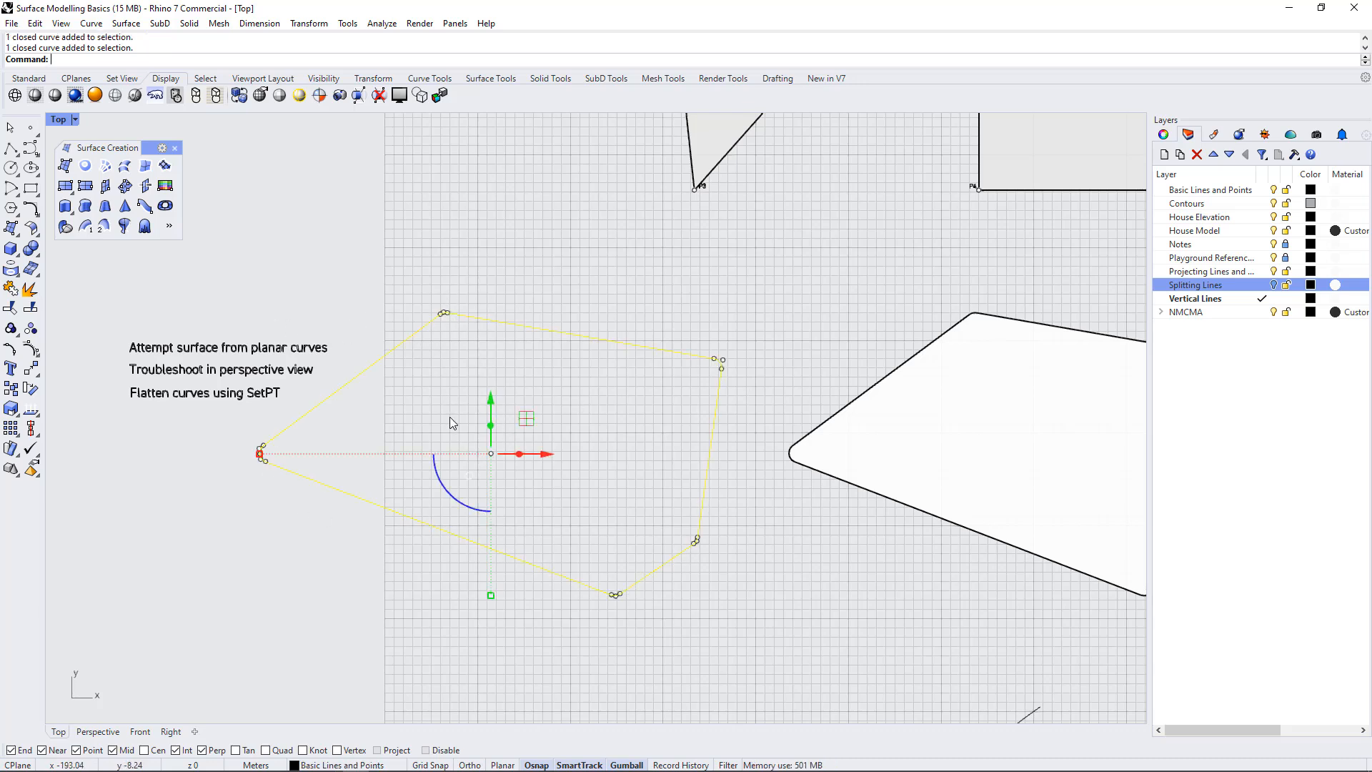
left_click(85, 168)
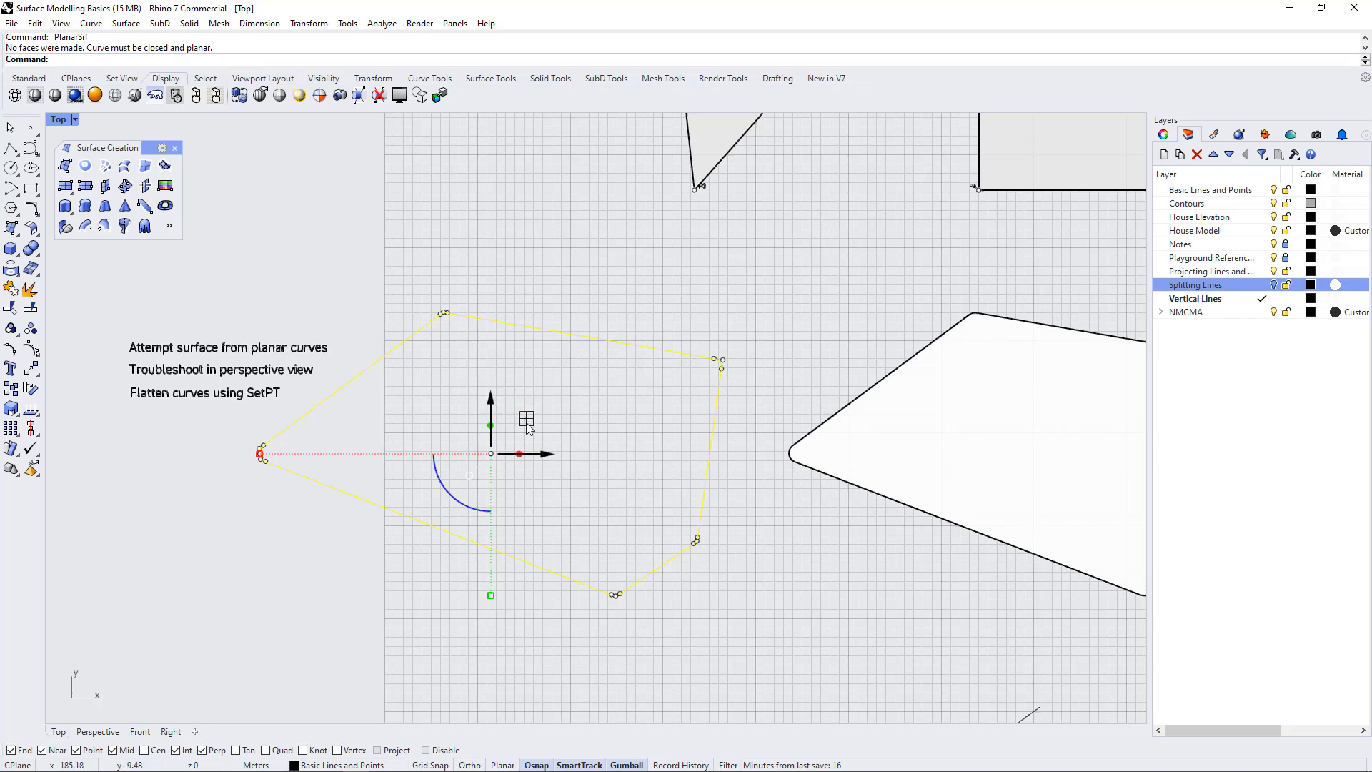
Zoom to the selected outline in the Perspective view and examine it from several angles for points that lie off the plane
double_click(58, 119)
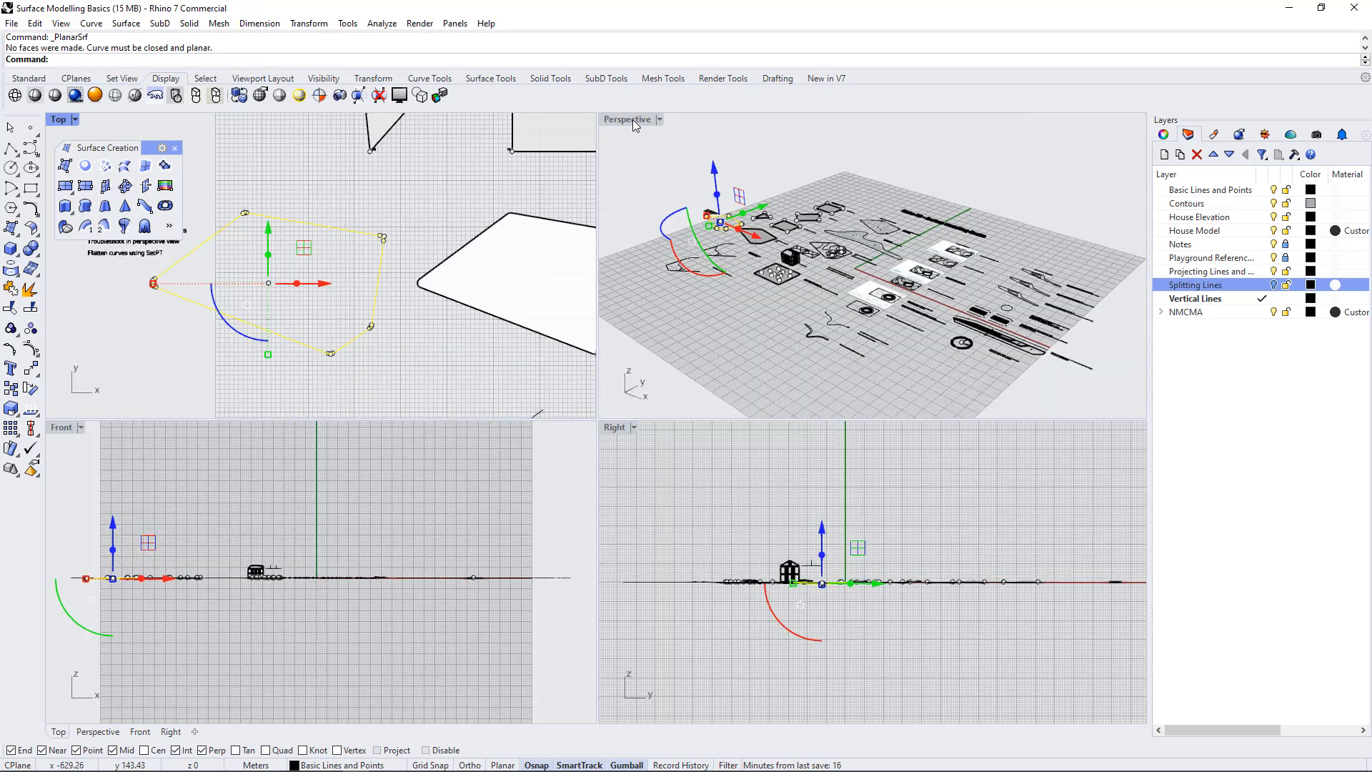
double_click(627, 119)
type("ZSA")
key("Return")
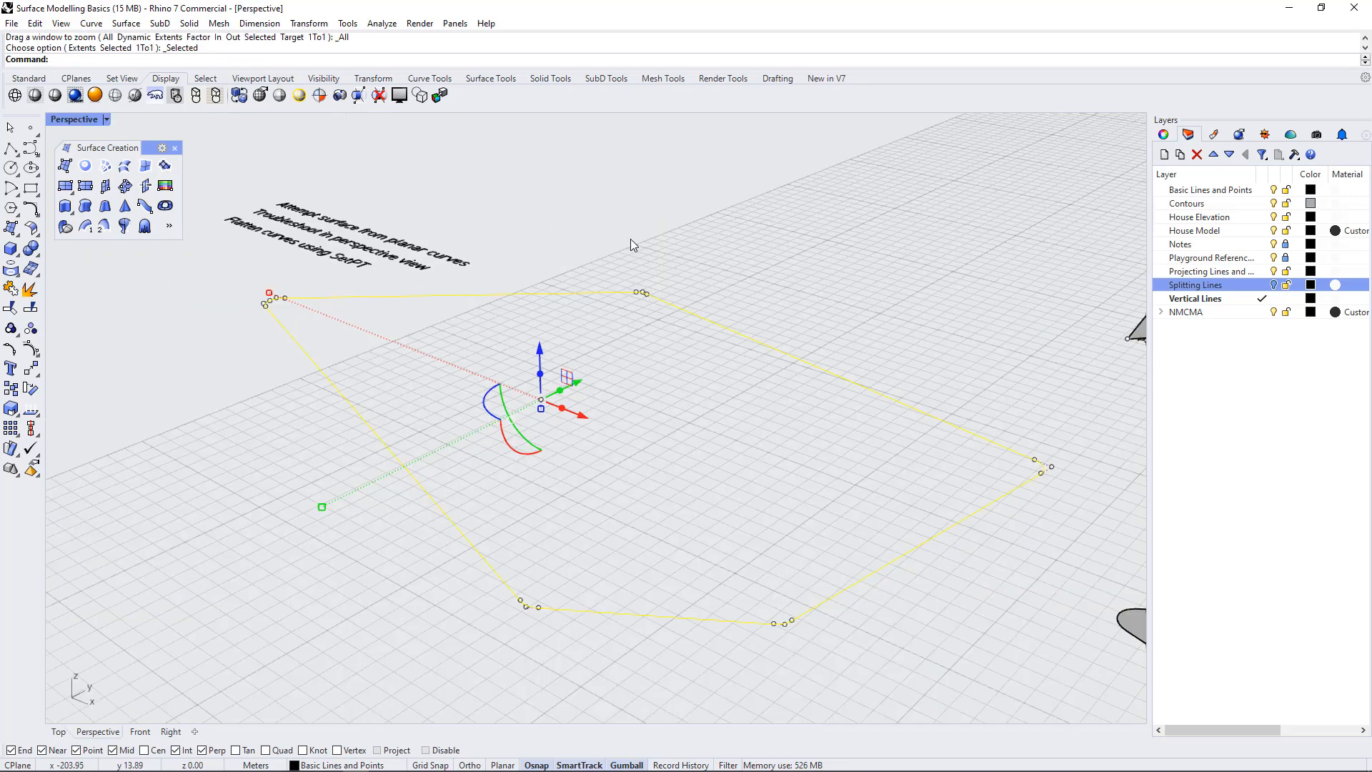
right_click_drag(630, 238, 794, 379)
key("Escape")
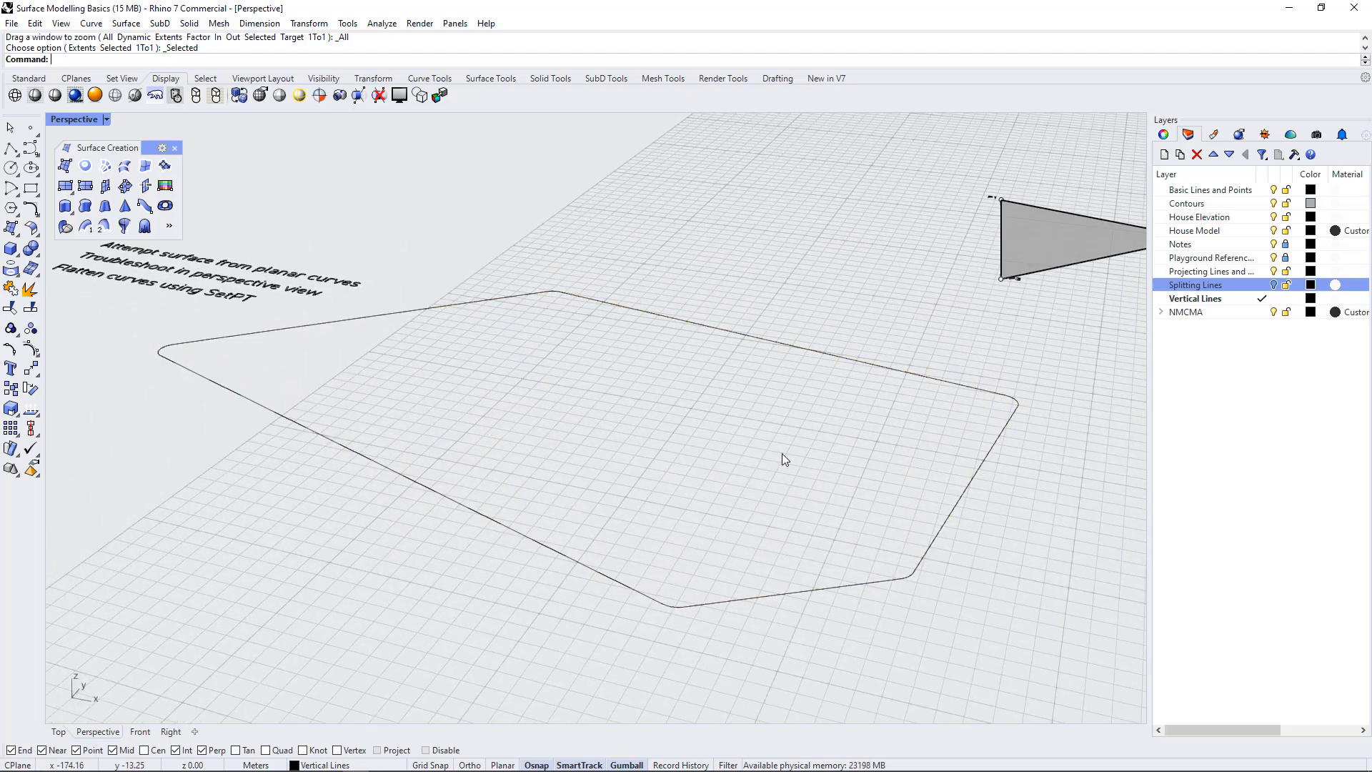
right_click_drag(781, 459, 994, 576)
scroll(580, 467, "down", 6)
right_click_drag(584, 471, 608, 408)
Examine the outline's height deviation in the Front view and compare it with the other viewports
double_click(56, 118)
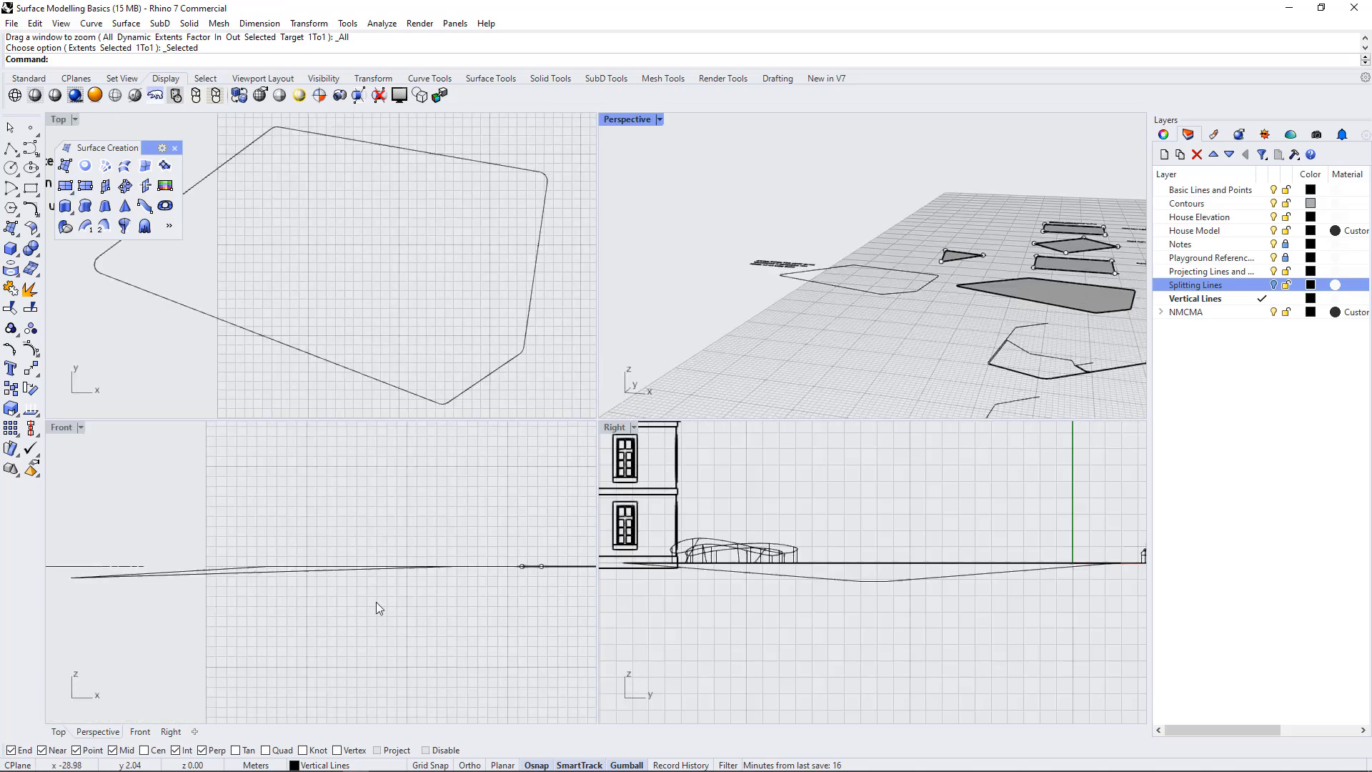
left_click(428, 399)
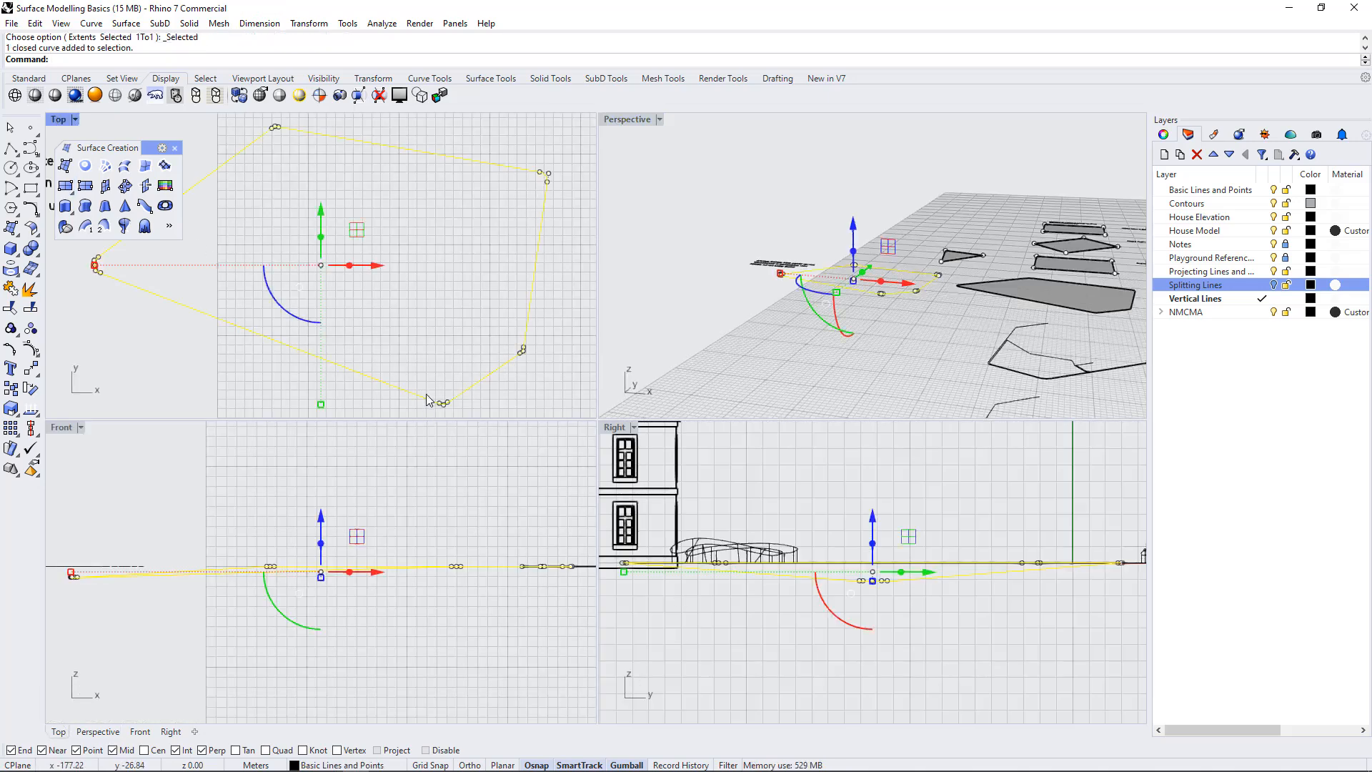
type("ZSA")
key("Return")
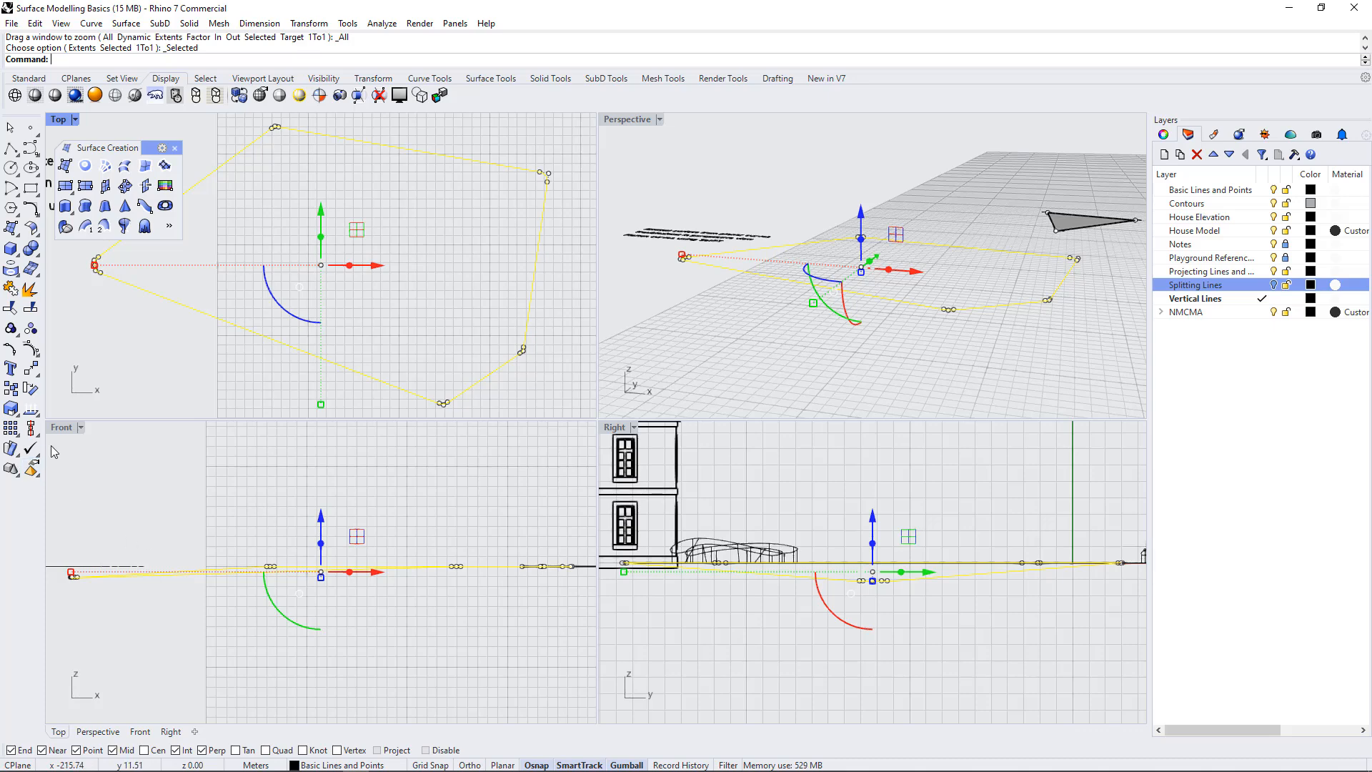
double_click(62, 427)
left_click(774, 503)
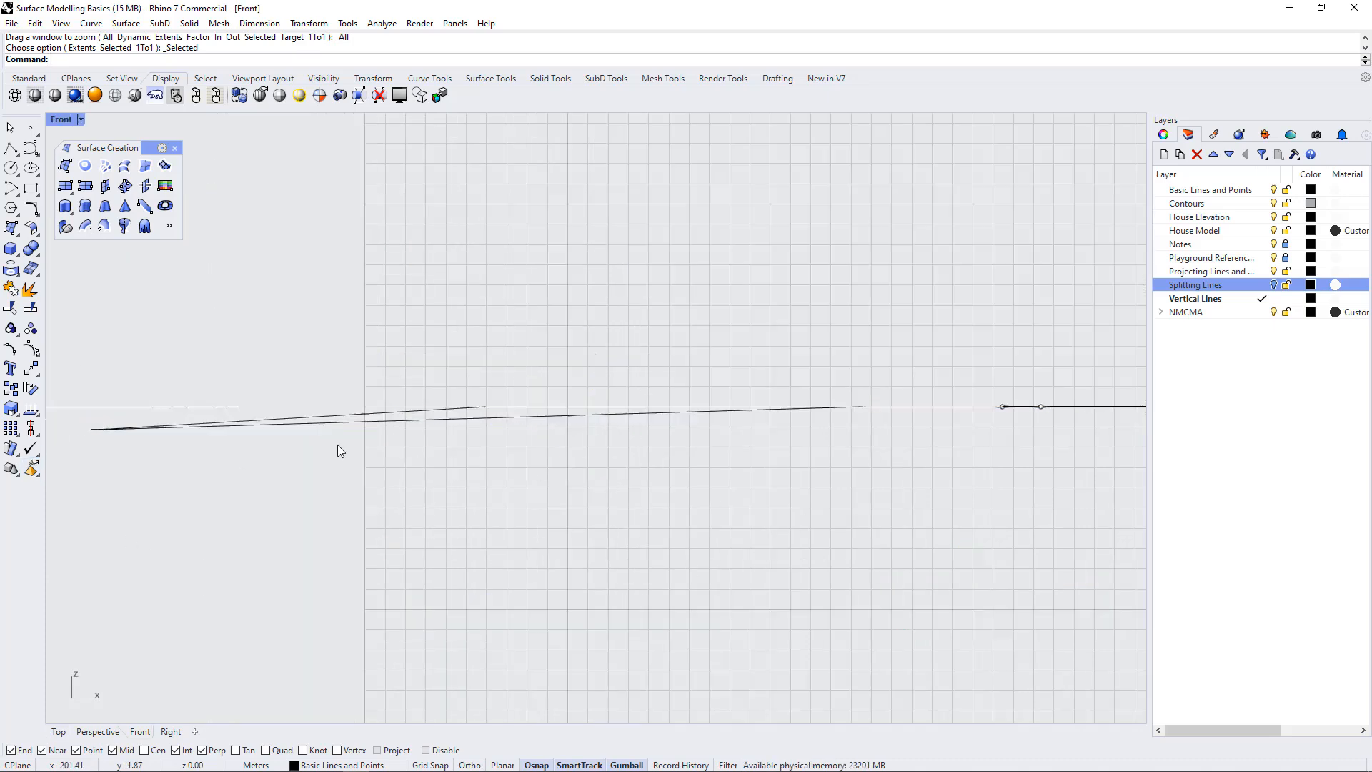
left_click(387, 425)
scroll(405, 471, "down", 2)
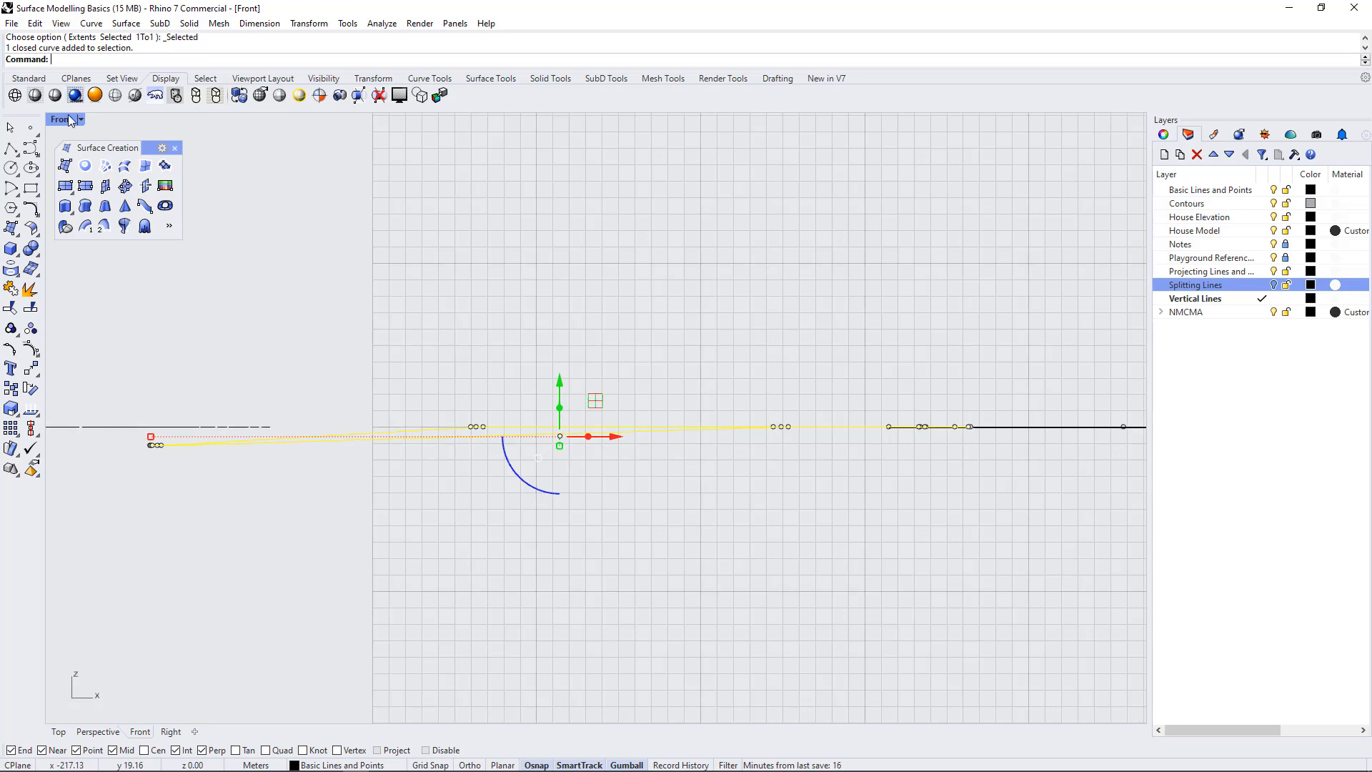
key("ctrl+m")
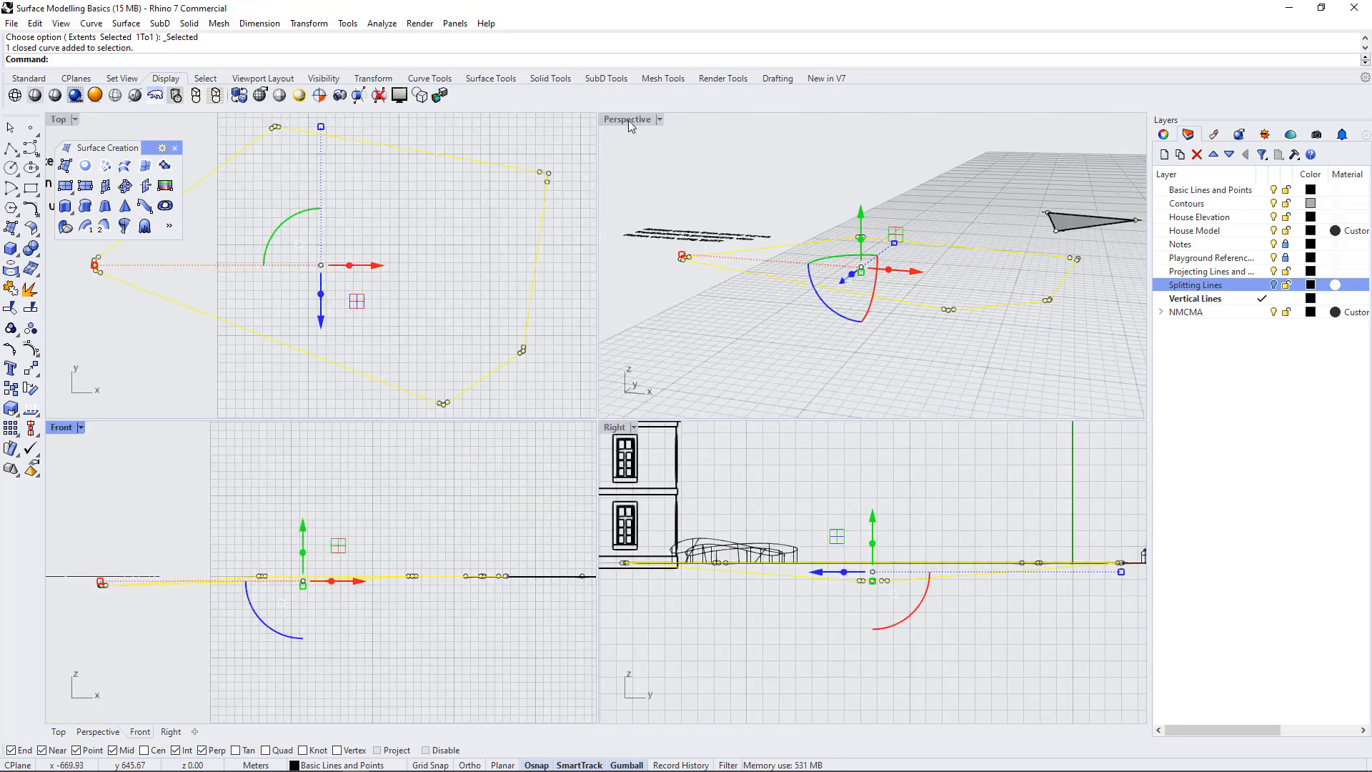
right_click_drag(951, 332, 997, 340)
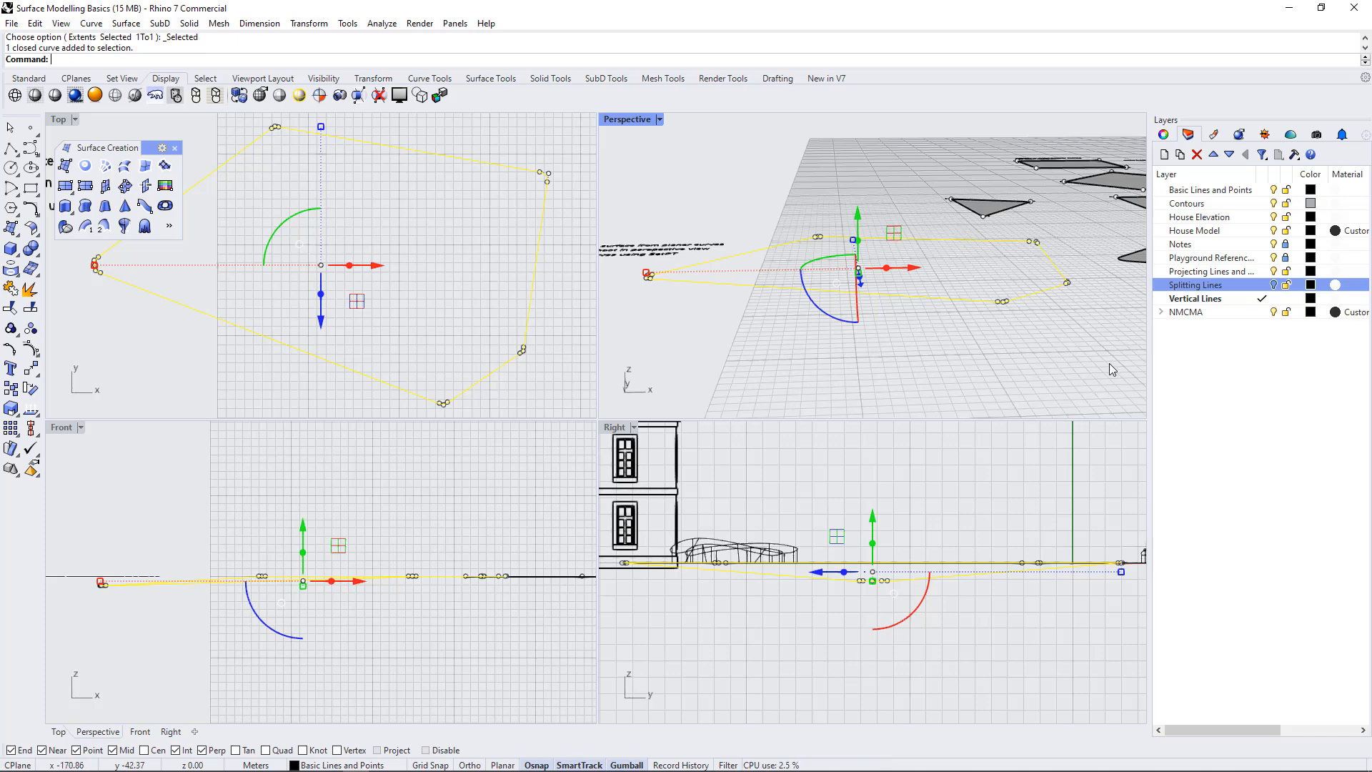
right_click_drag(1046, 344, 1013, 345)
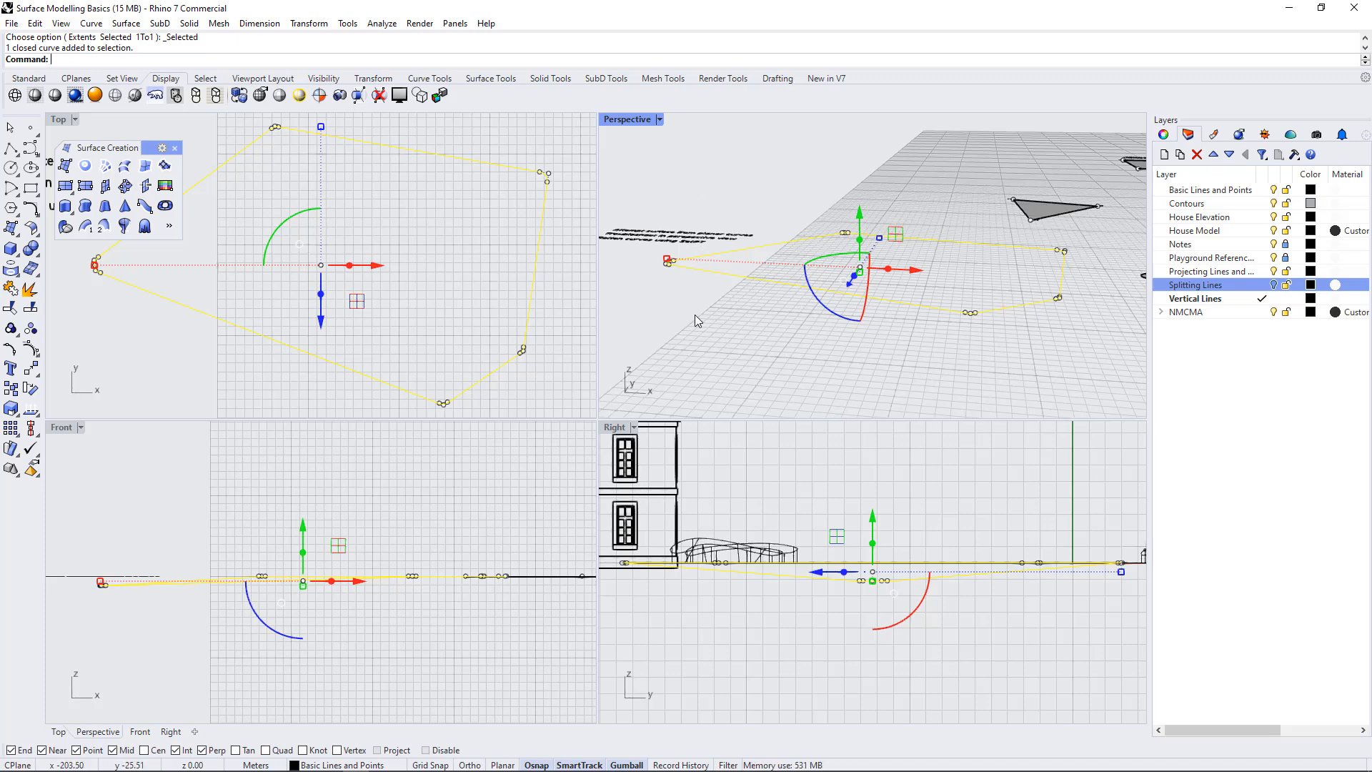
Flatten the outline with SetPt, setting only Z aligned to World, using one of its corner points on the ground plane as the location
type("SET")
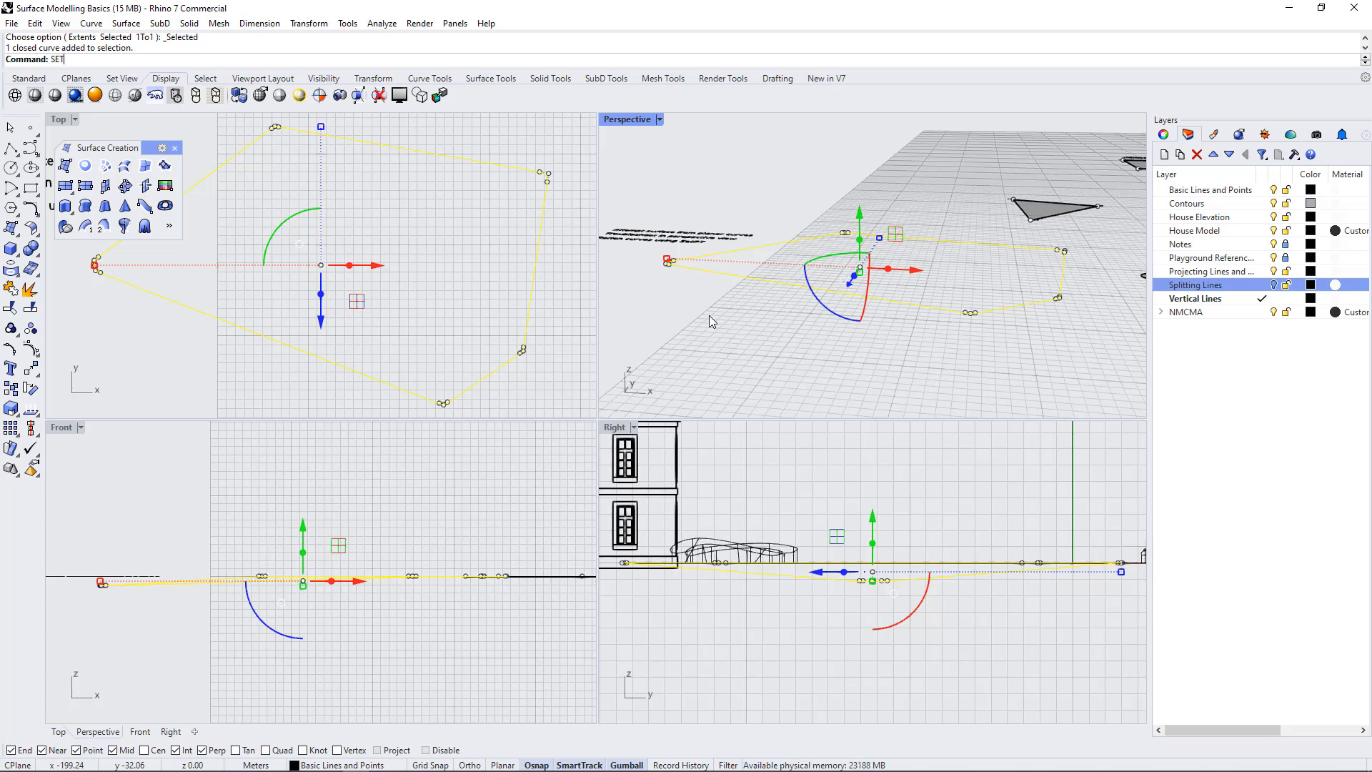
type("PT")
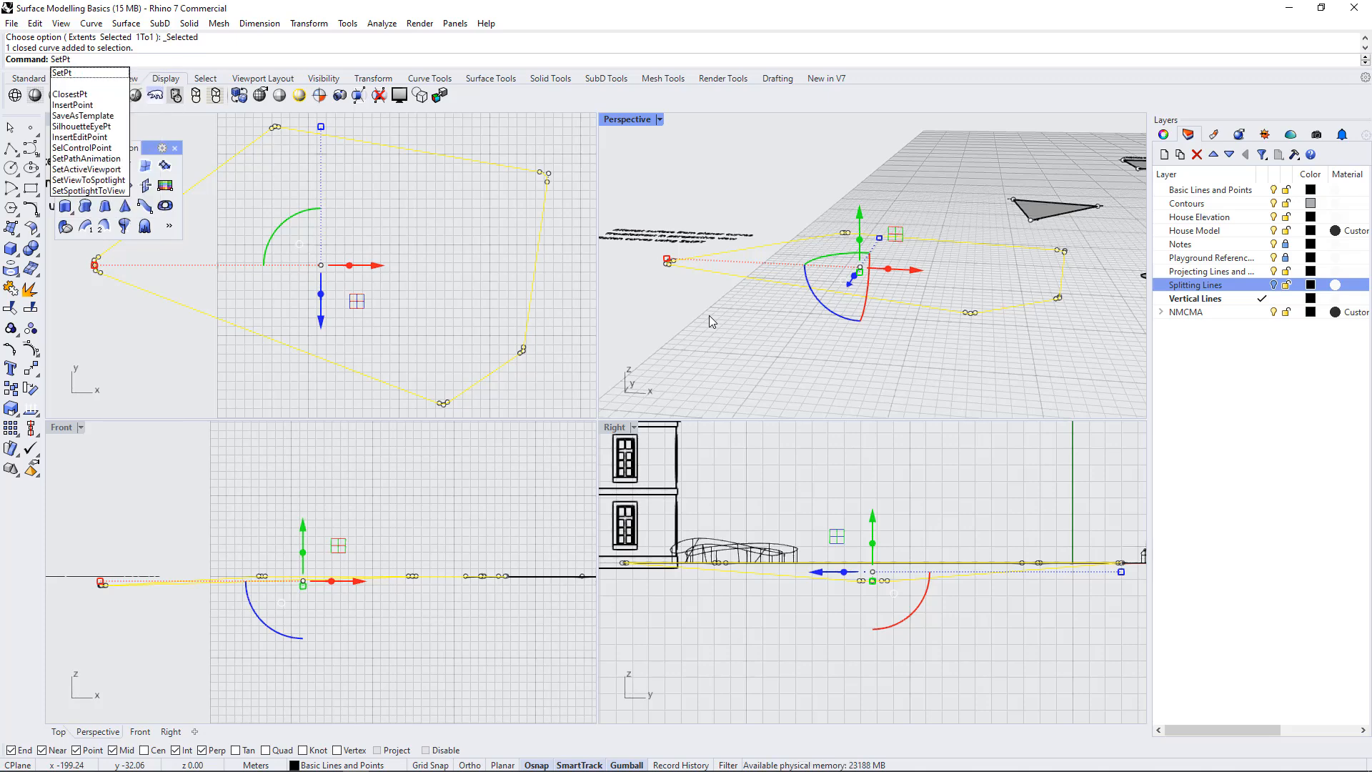
key("Return")
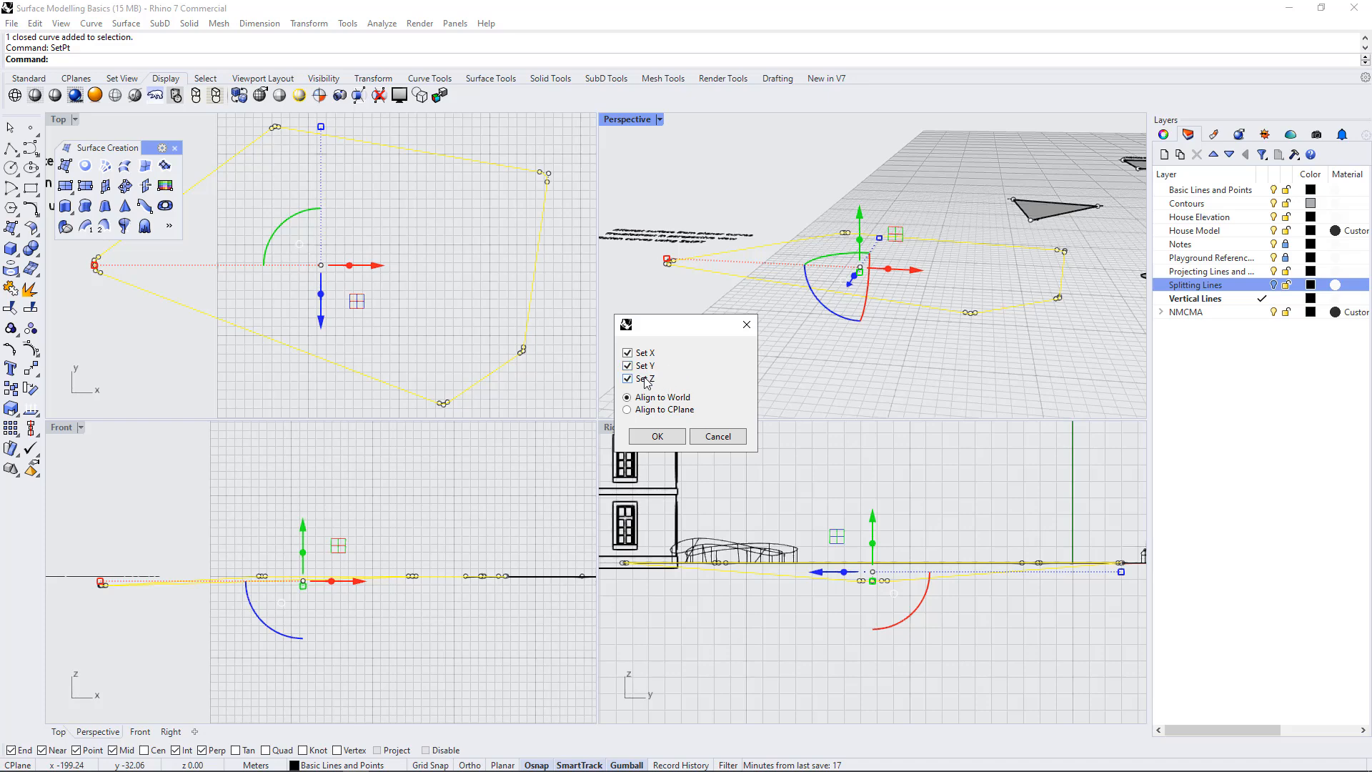
left_click(627, 353)
left_click(627, 365)
left_click(658, 436)
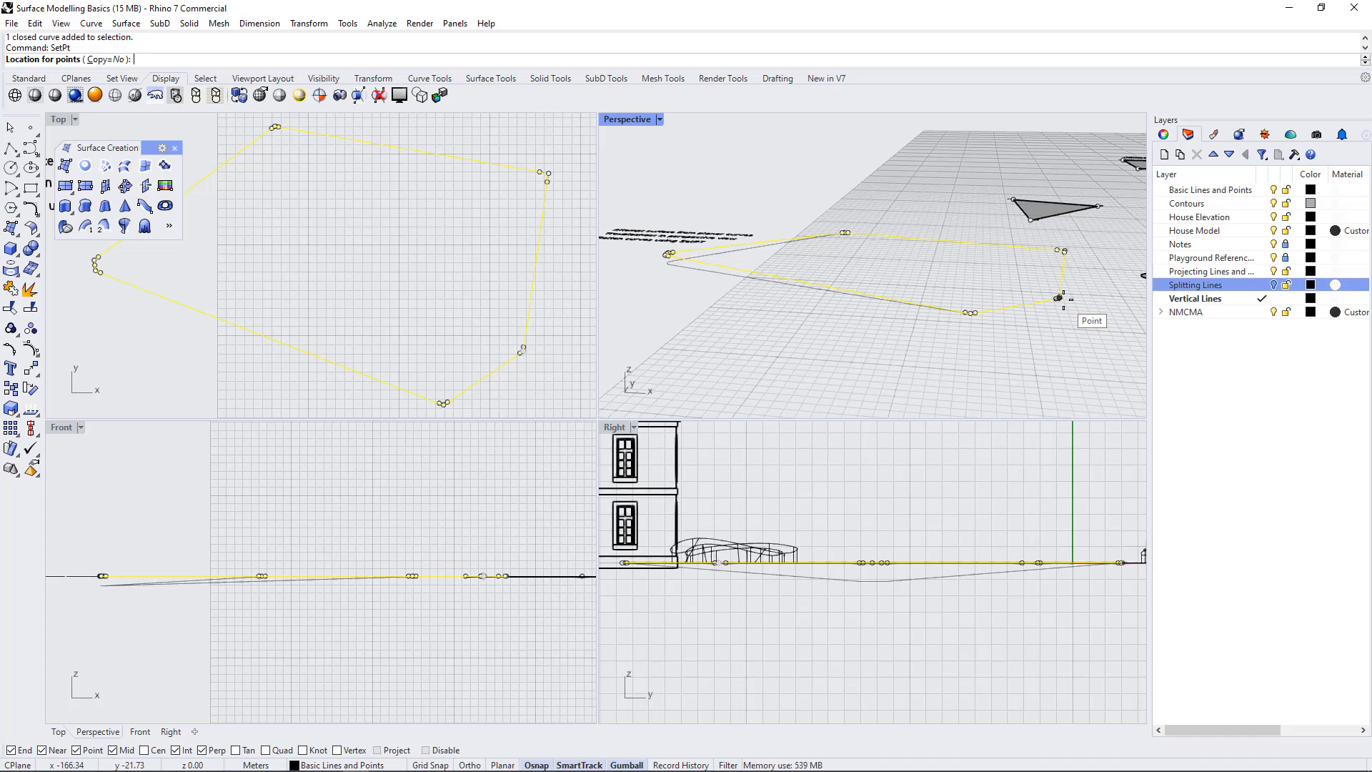
key("Escape")
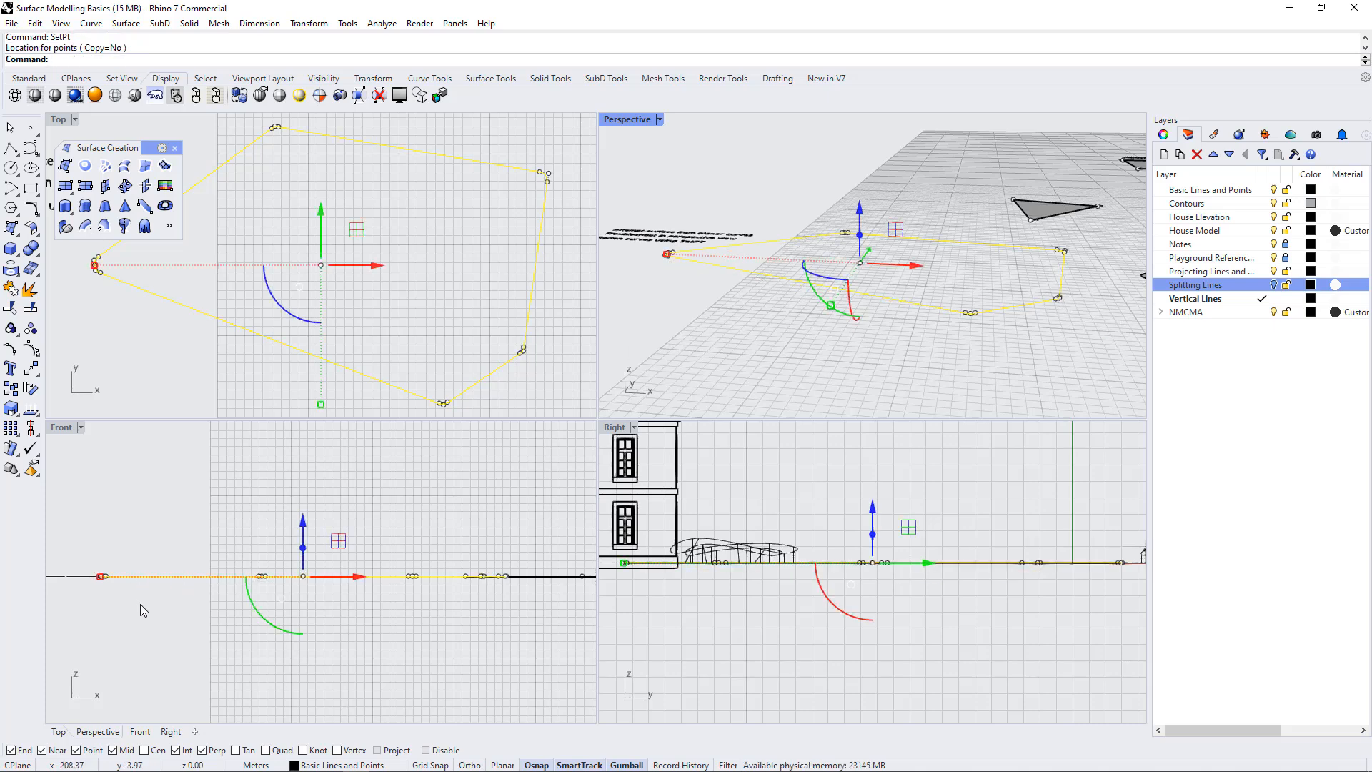
scroll(140, 605, "up", 2)
key("Escape")
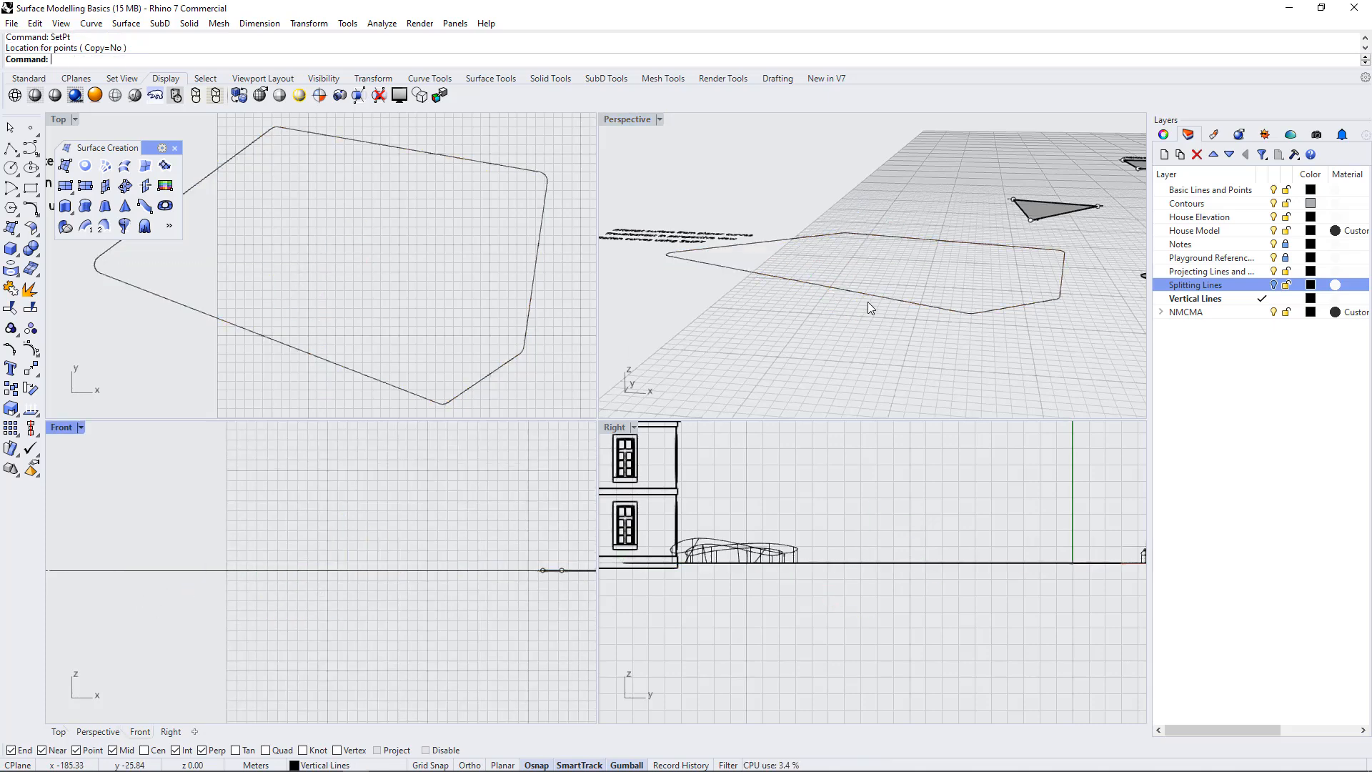
Create a surface from the flattened outline with Surface from planar curves in the Top view
left_click(869, 304)
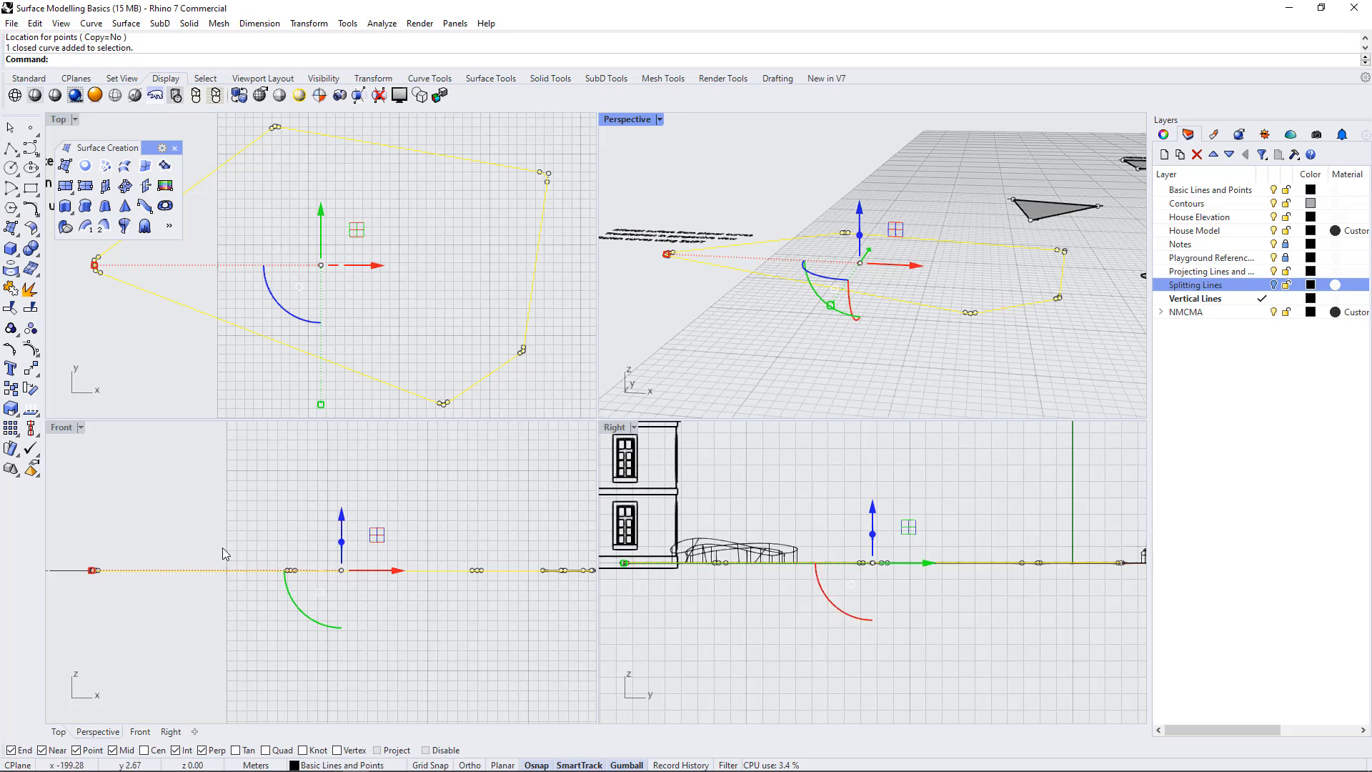
right_click_drag(358, 603, 313, 614)
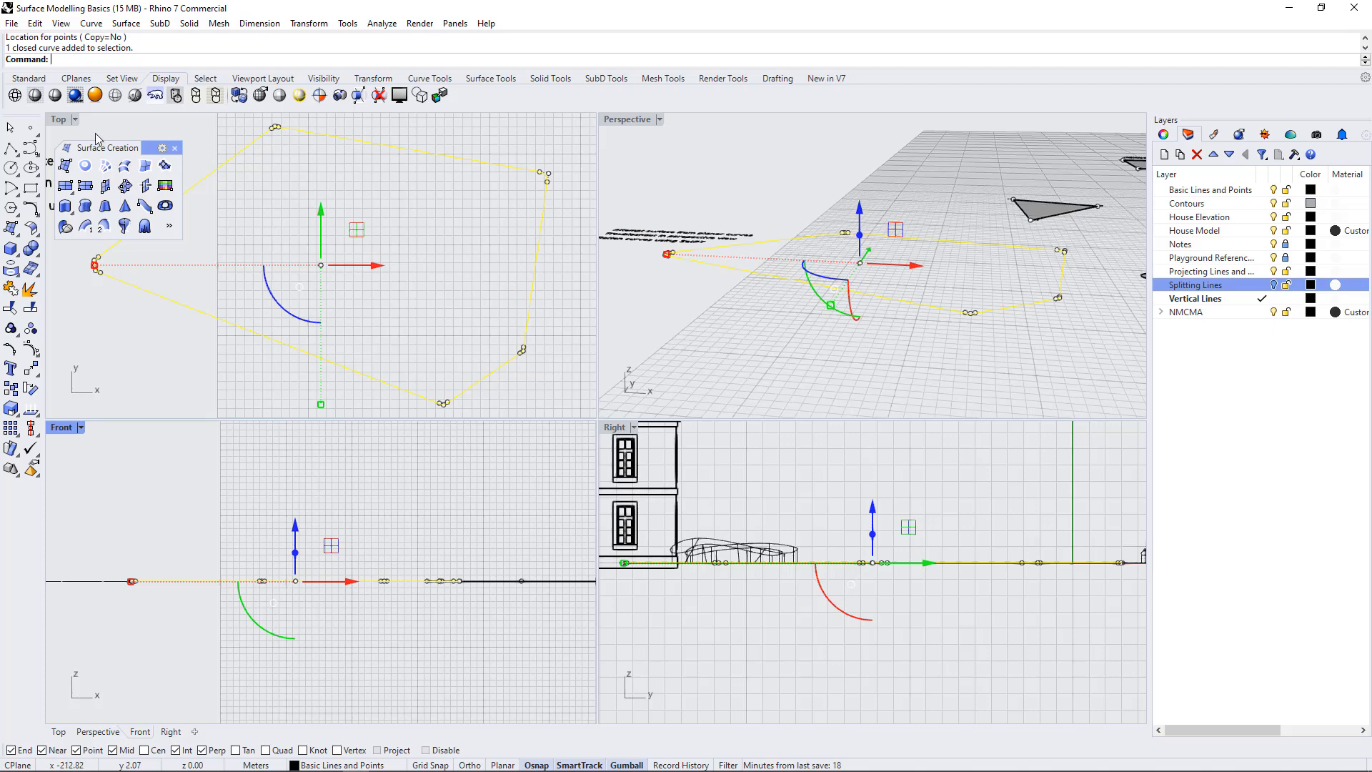
double_click(58, 119)
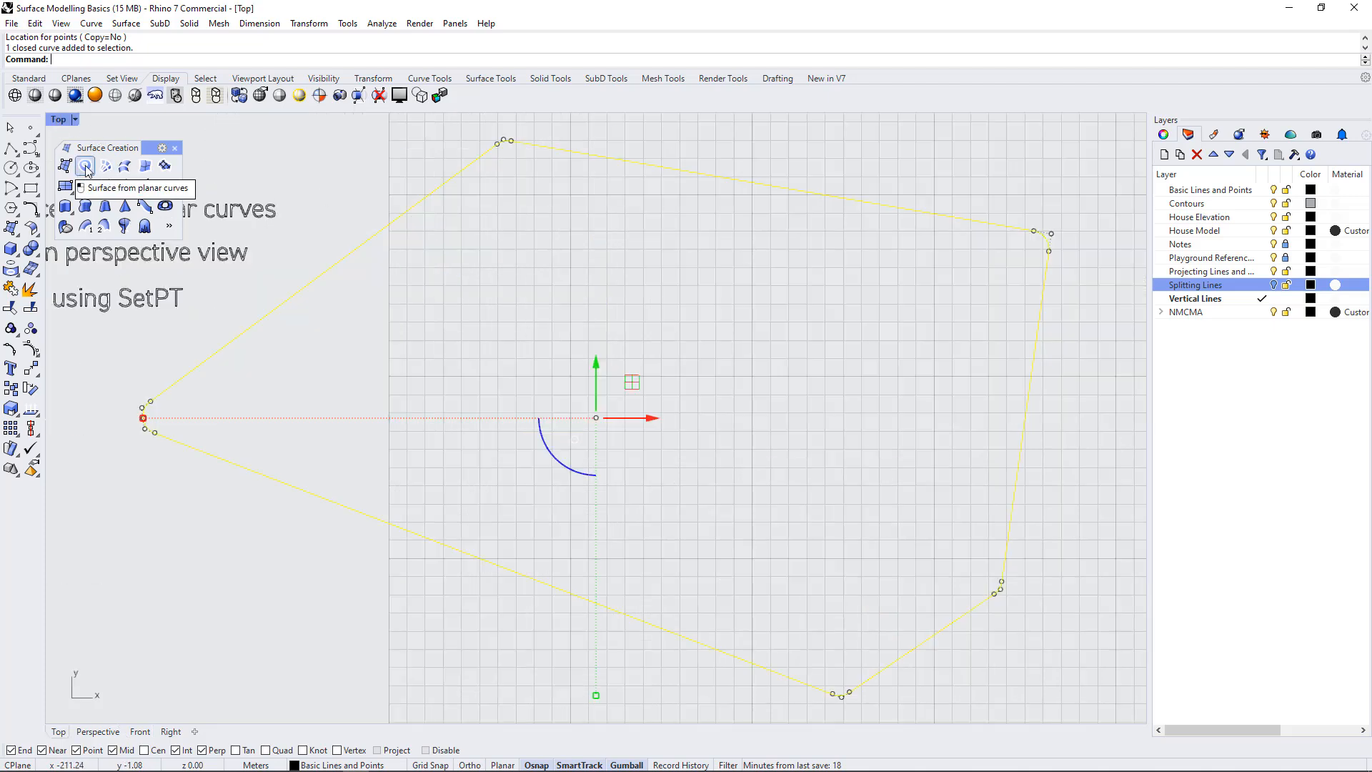
left_click(85, 166)
scroll(371, 350, "down", 6)
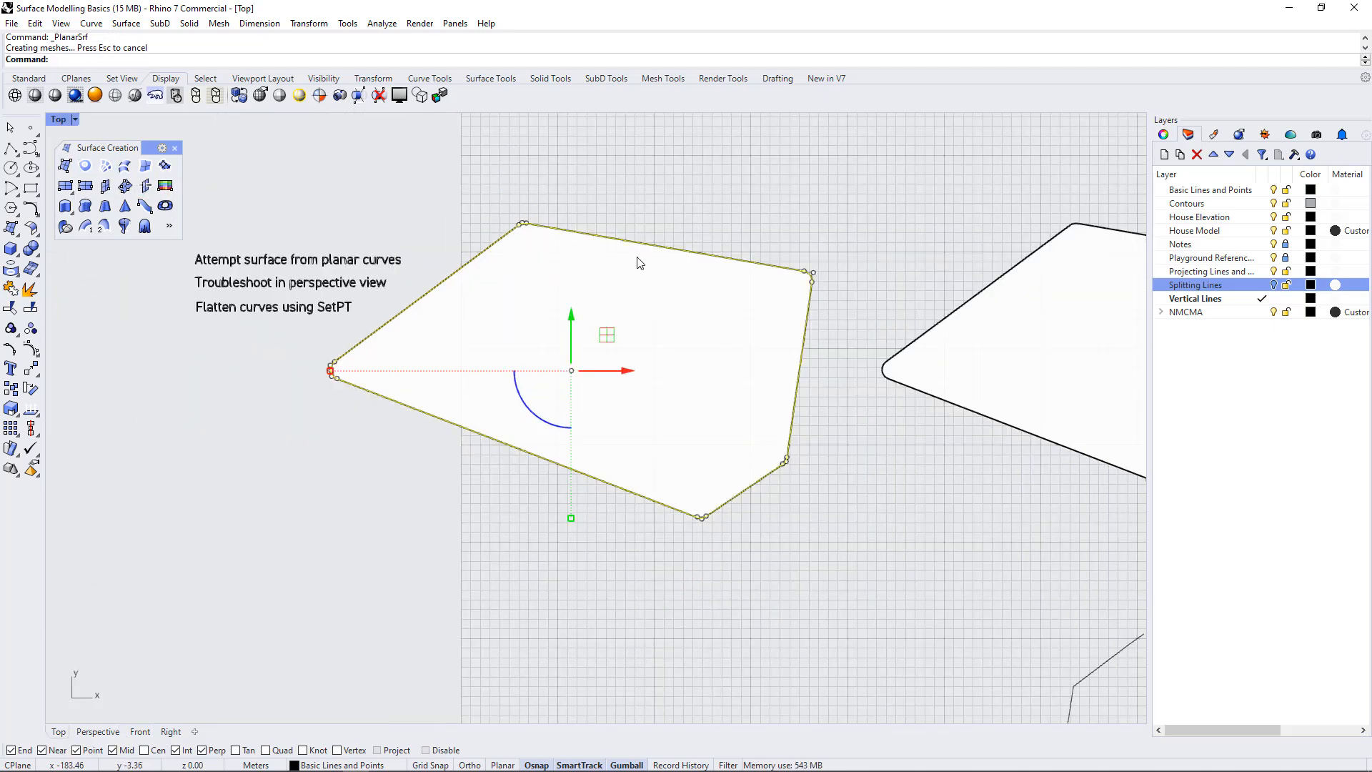
scroll(492, 332, "up", 4)
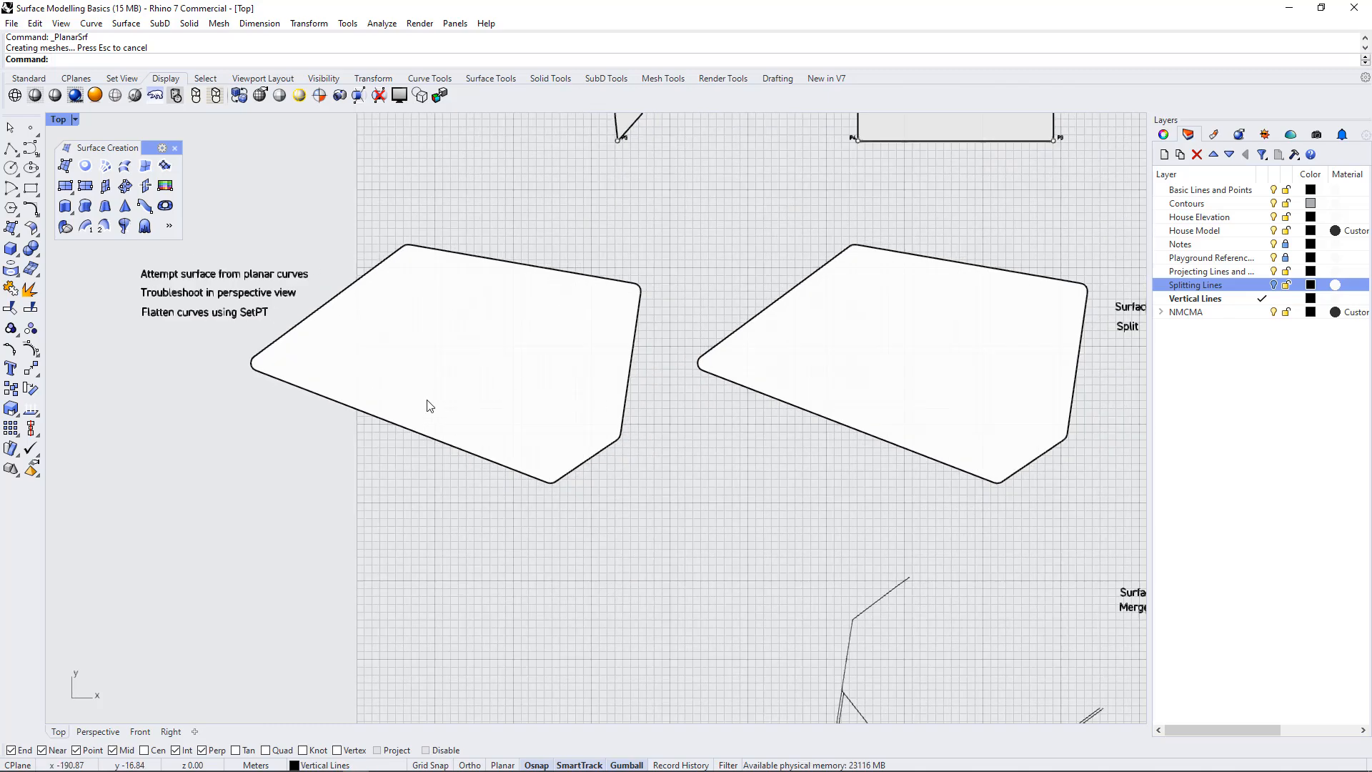
Turn on the Splitting Lines layer to show the curves drawn over the planar surfaces
scroll(192, 370, "down", 4)
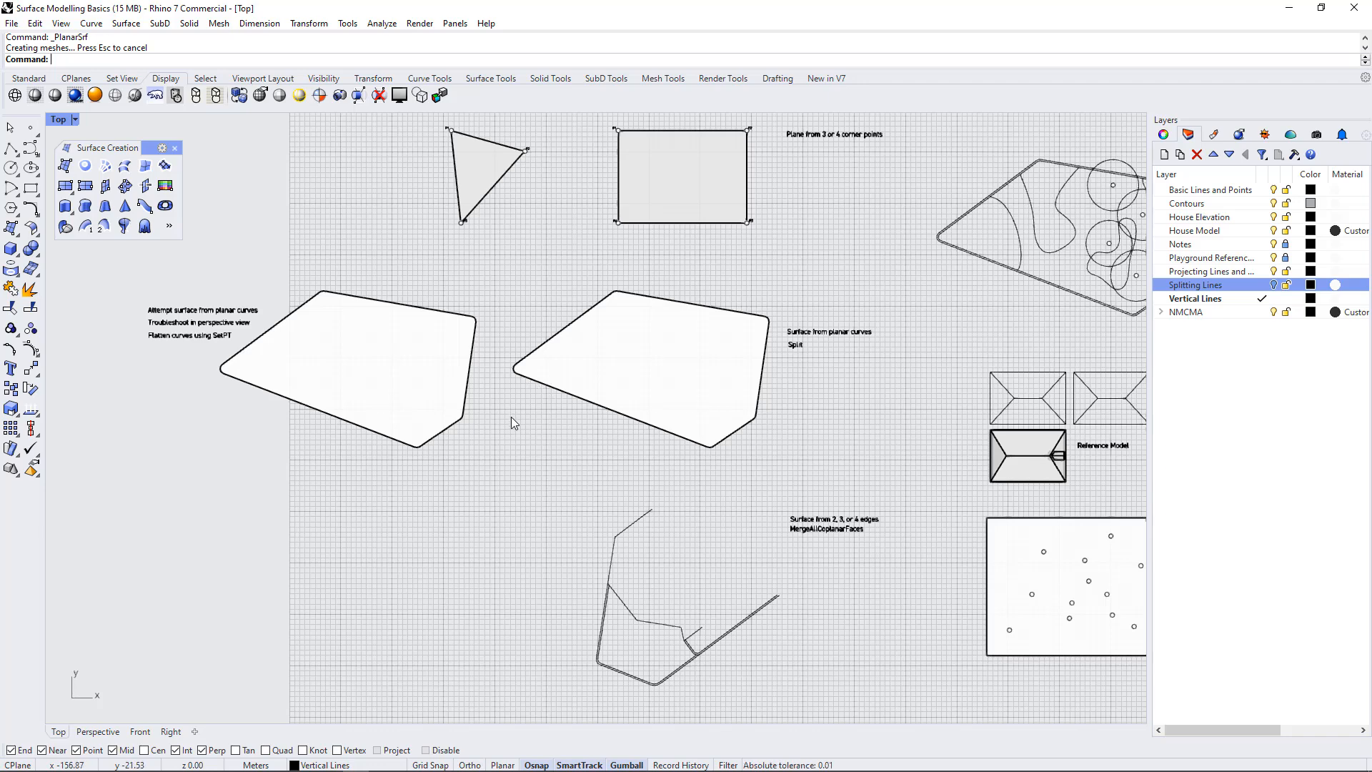
scroll(208, 340, "up", 4)
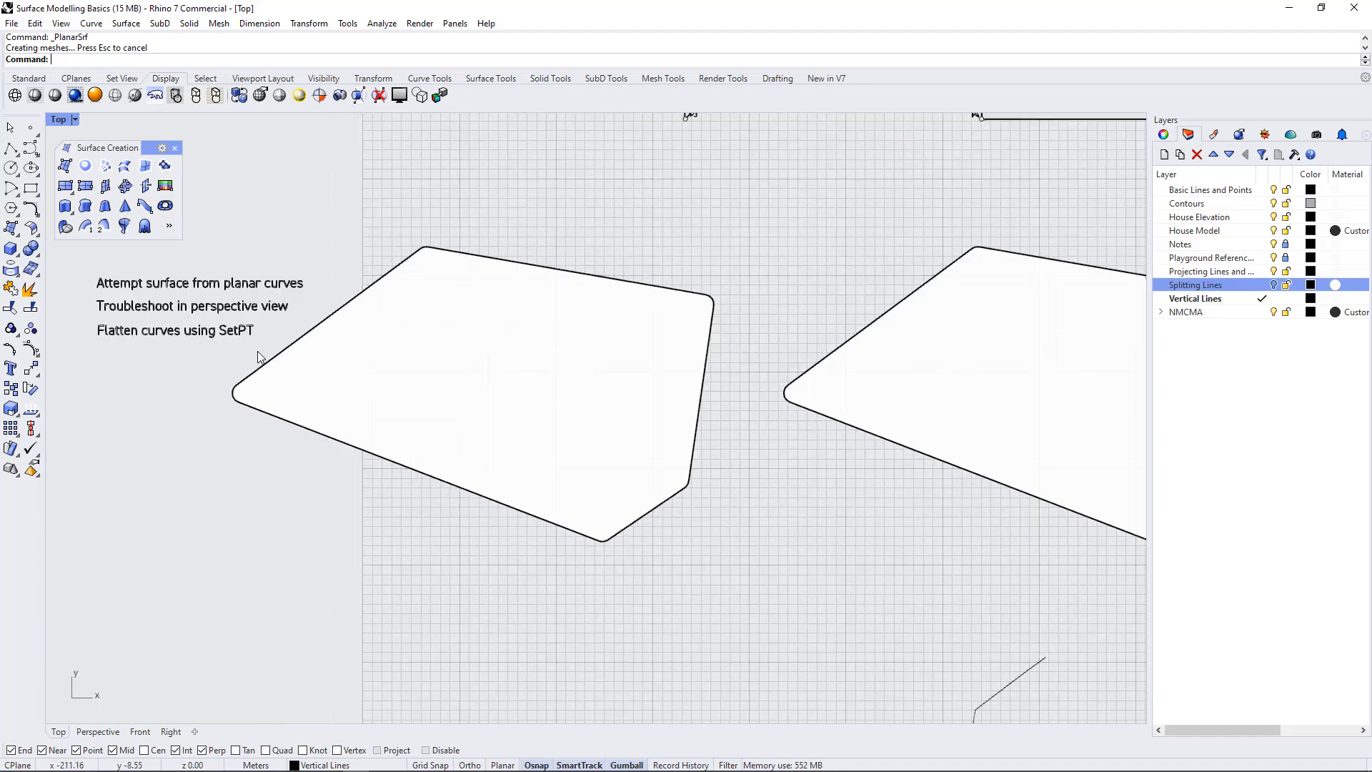
scroll(270, 352, "down", 5)
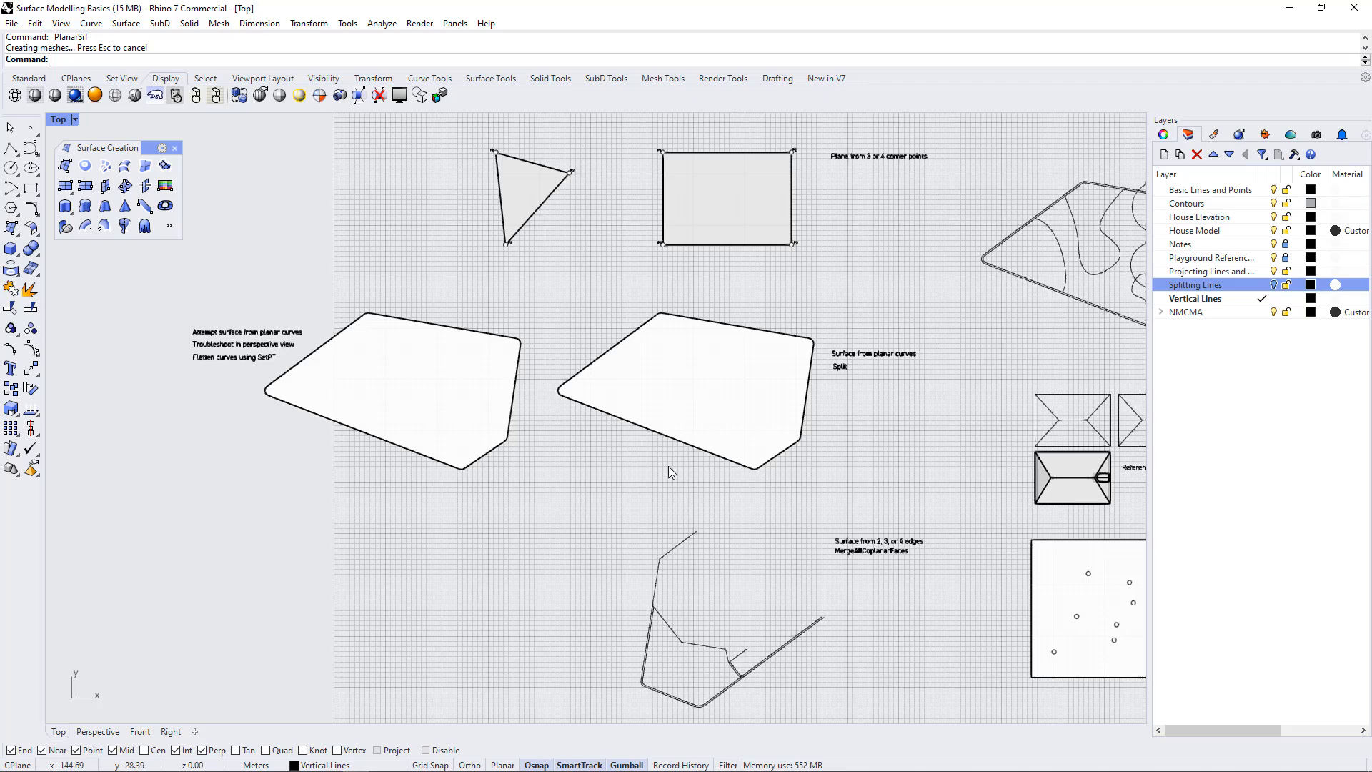
left_click(1274, 285)
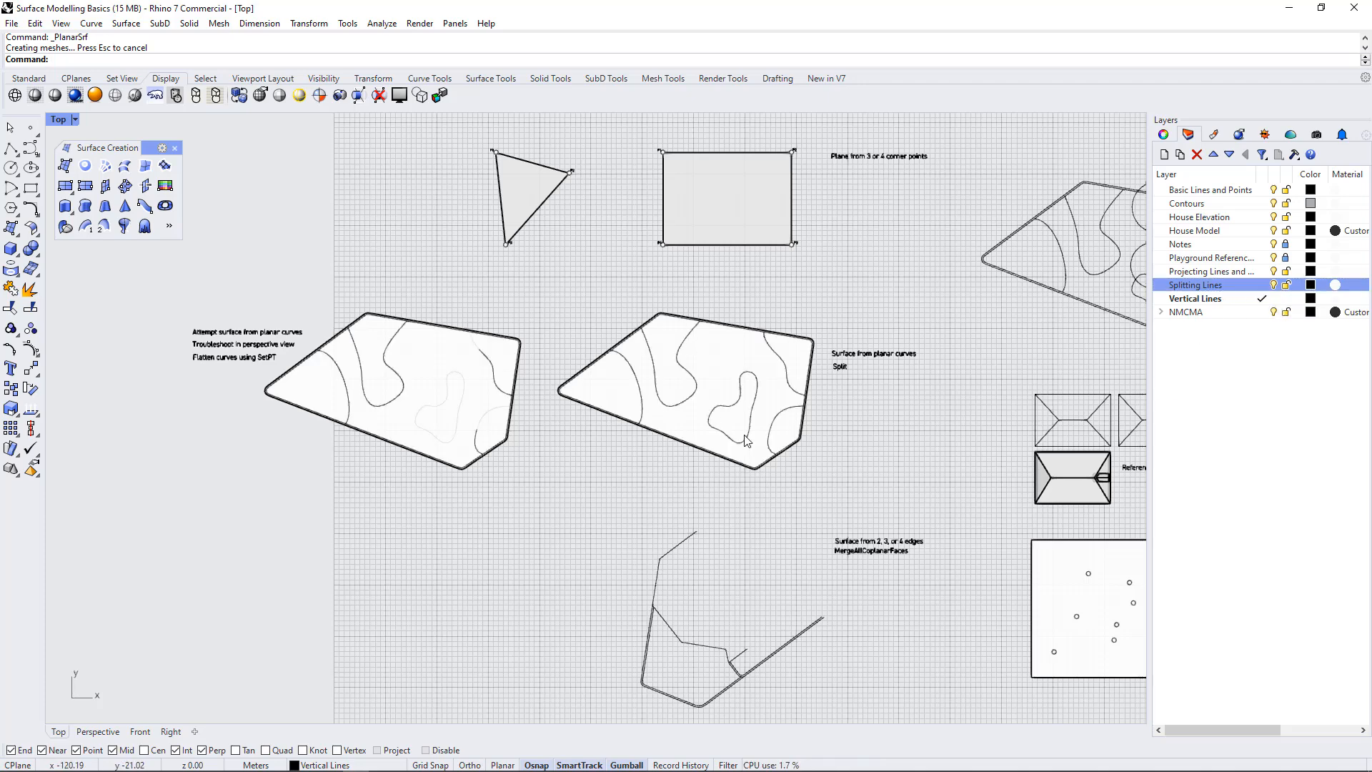
Split the surface beside the Split note, using the inner outline, the four open curves and the closed freeform curve as cutting objects
scroll(781, 367, "up", 4)
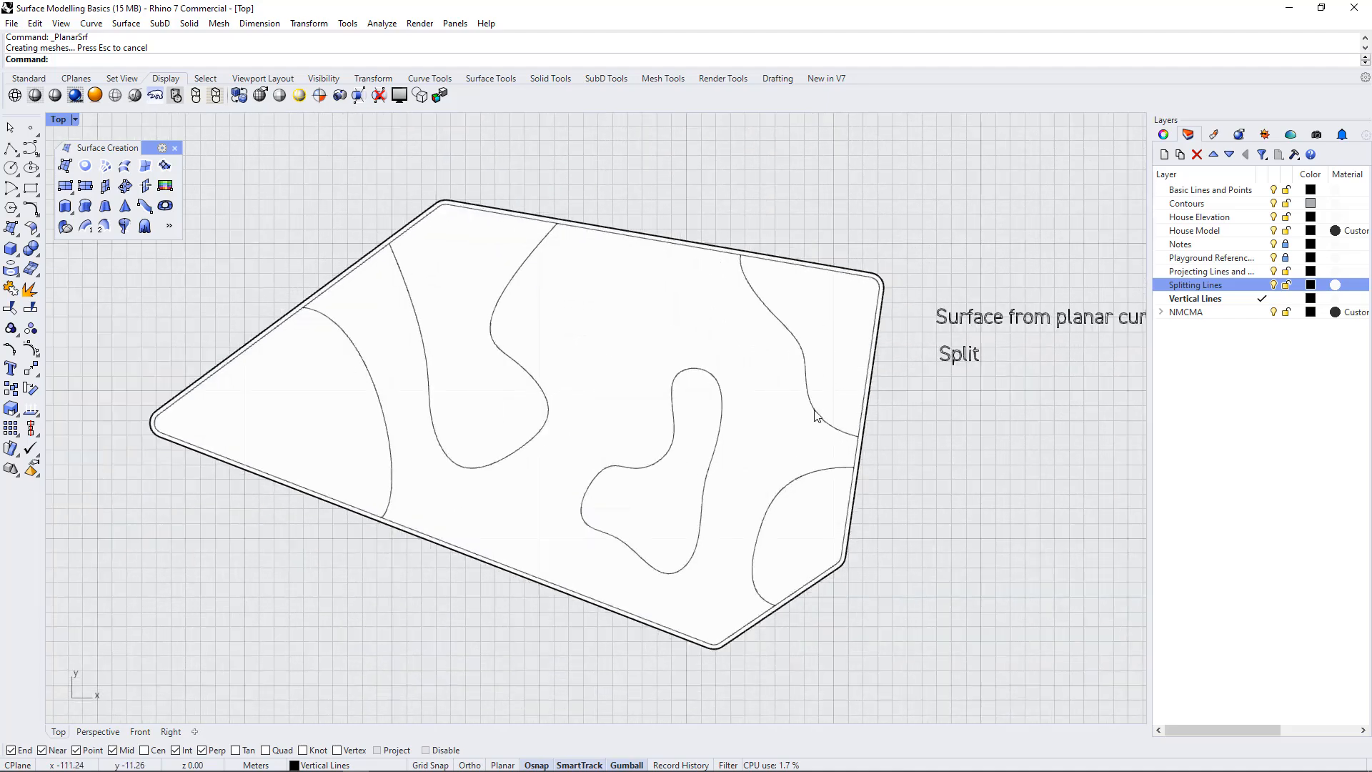
scroll(385, 363, "down", 1)
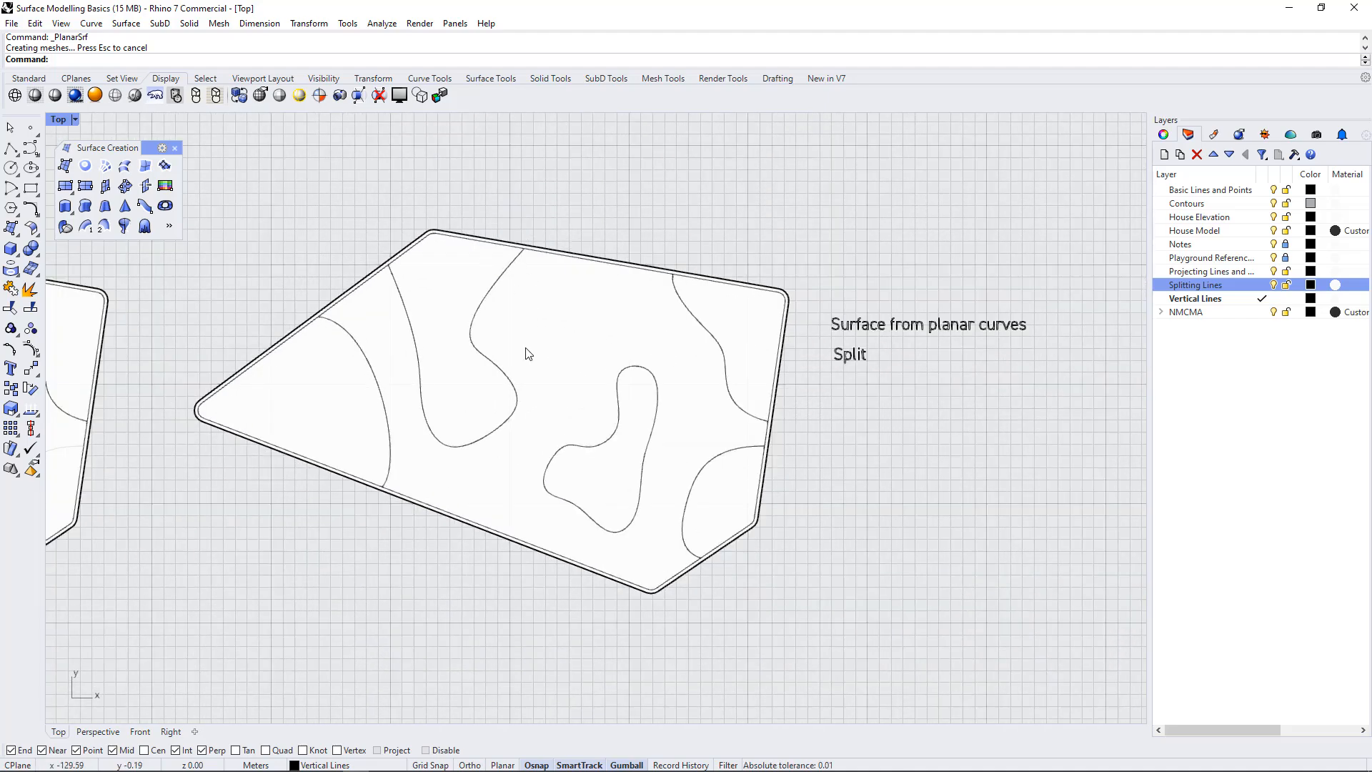
left_click(578, 292)
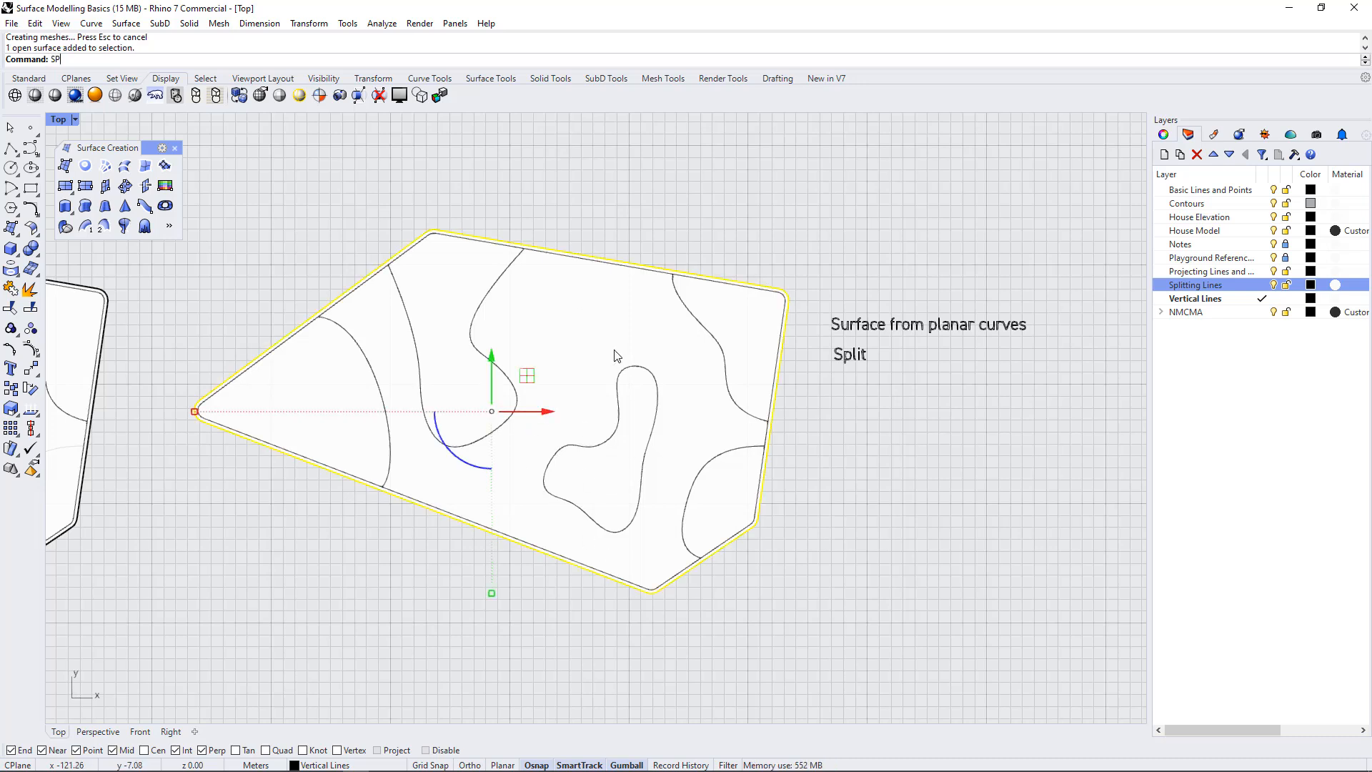
key("Return")
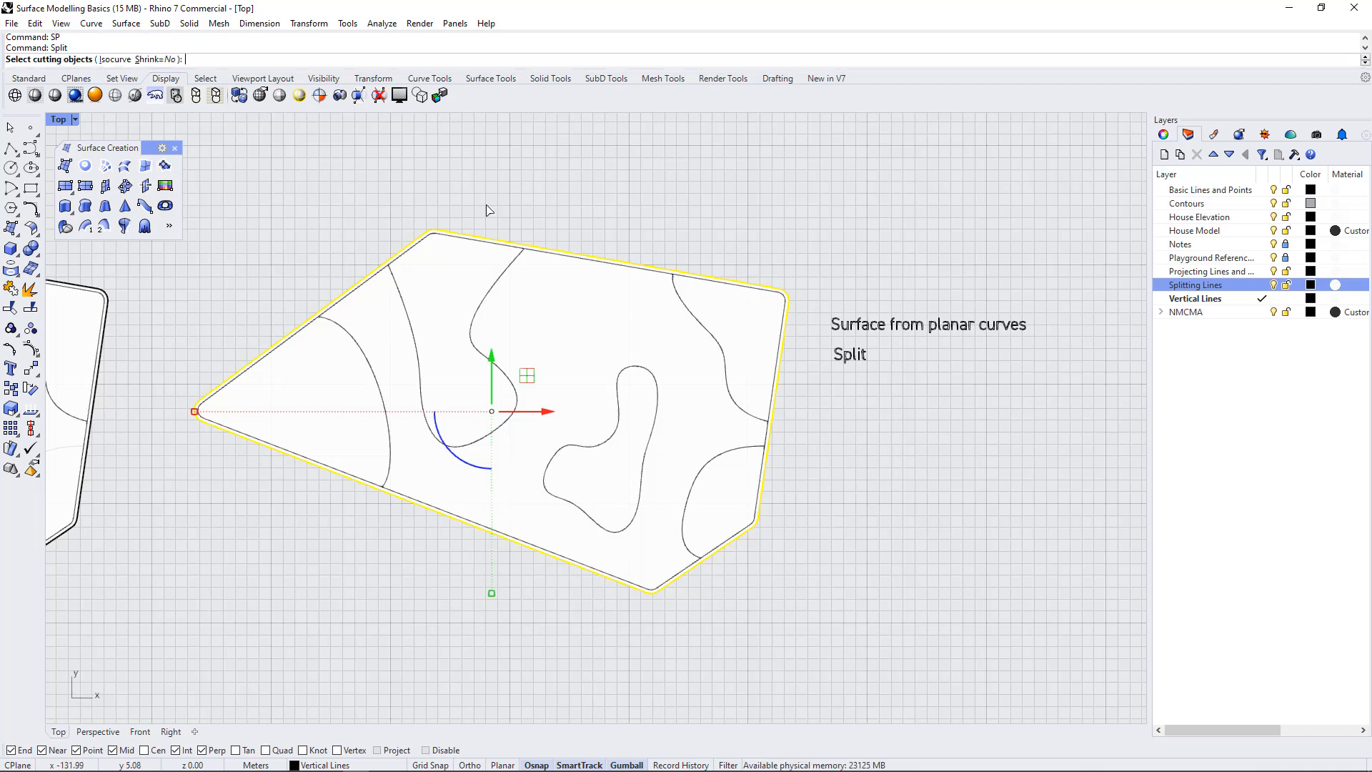
left_click(508, 276)
left_click(720, 343)
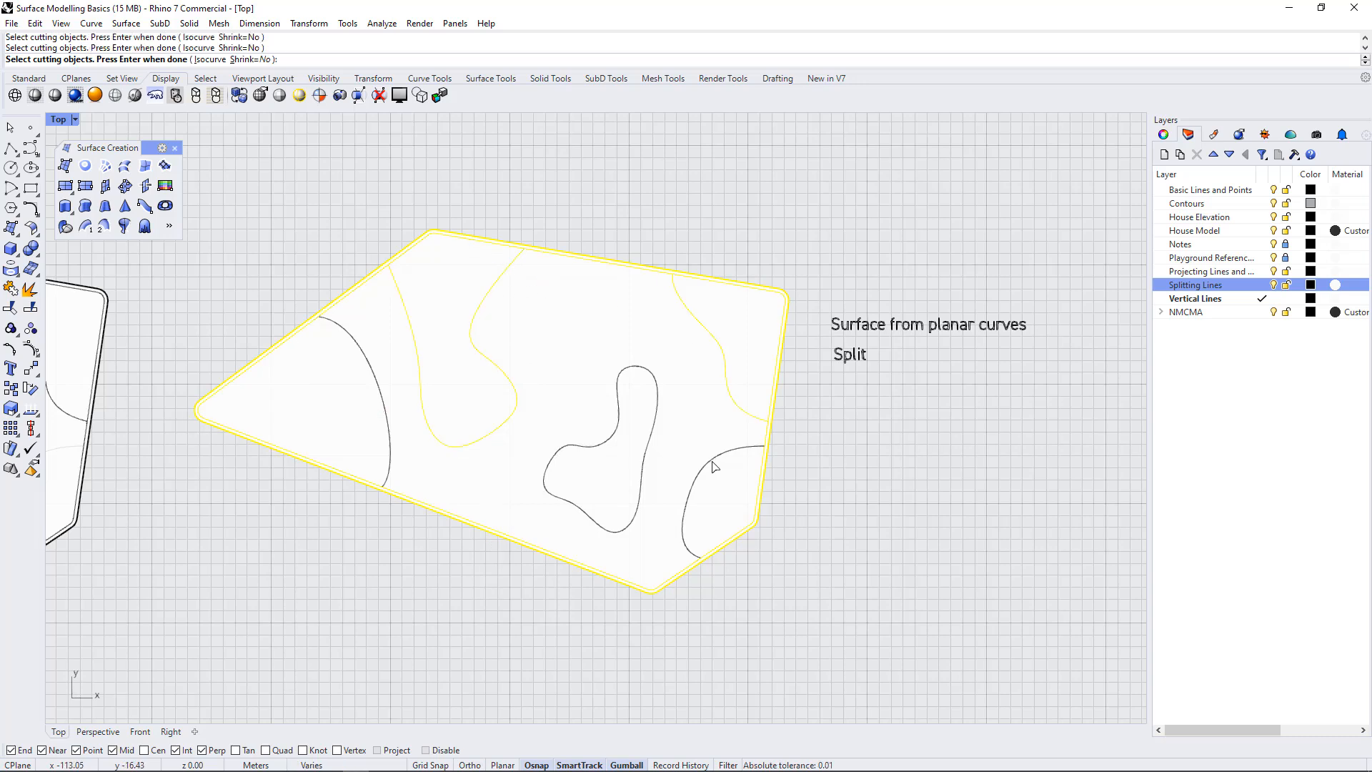
left_click(714, 466)
left_click(655, 416)
left_click(351, 352)
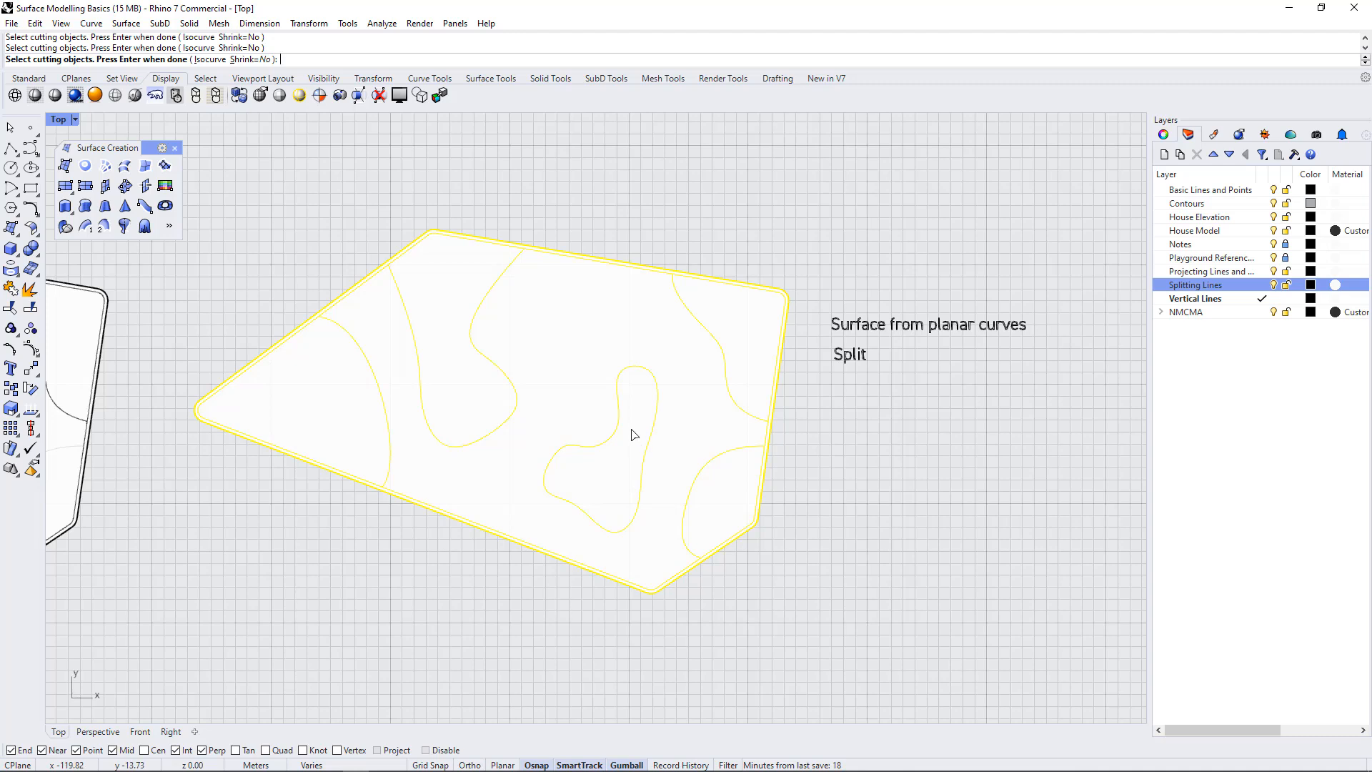
key("Return")
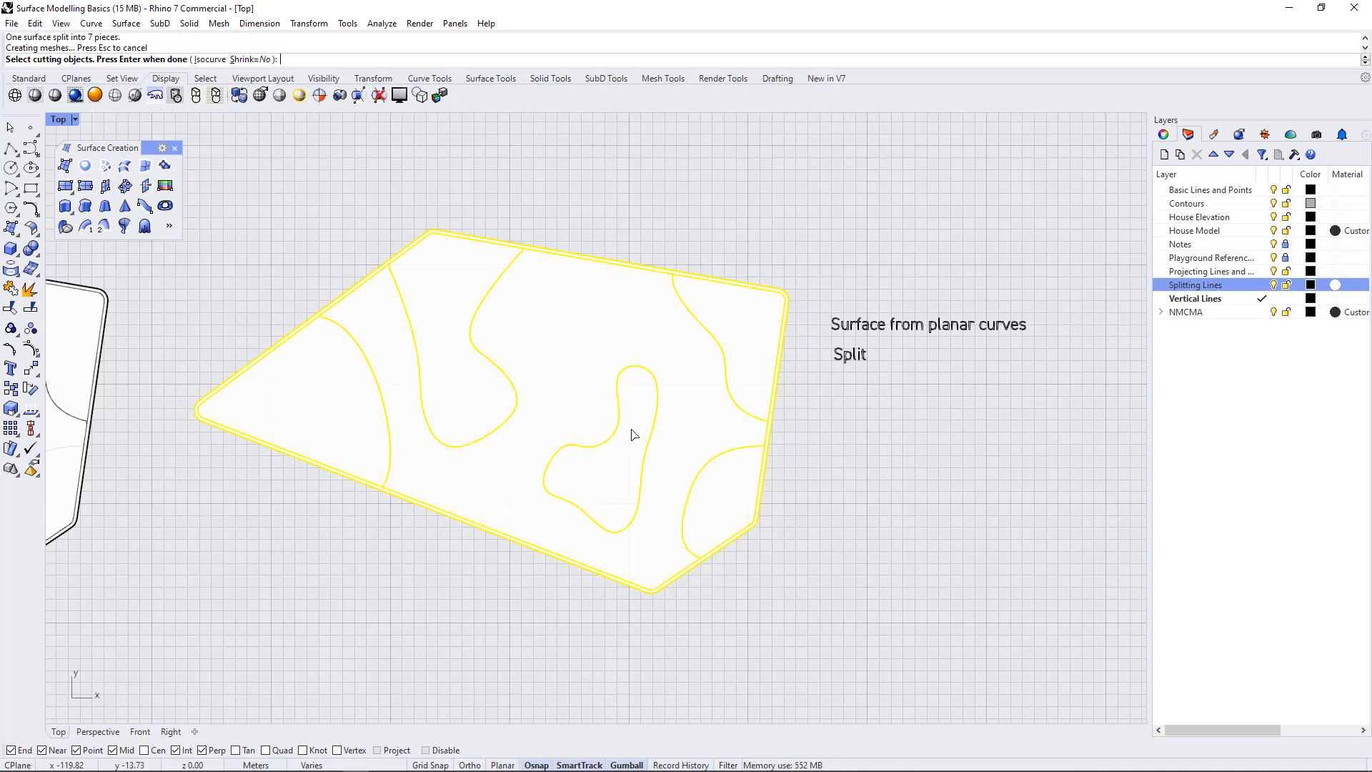
key("Escape")
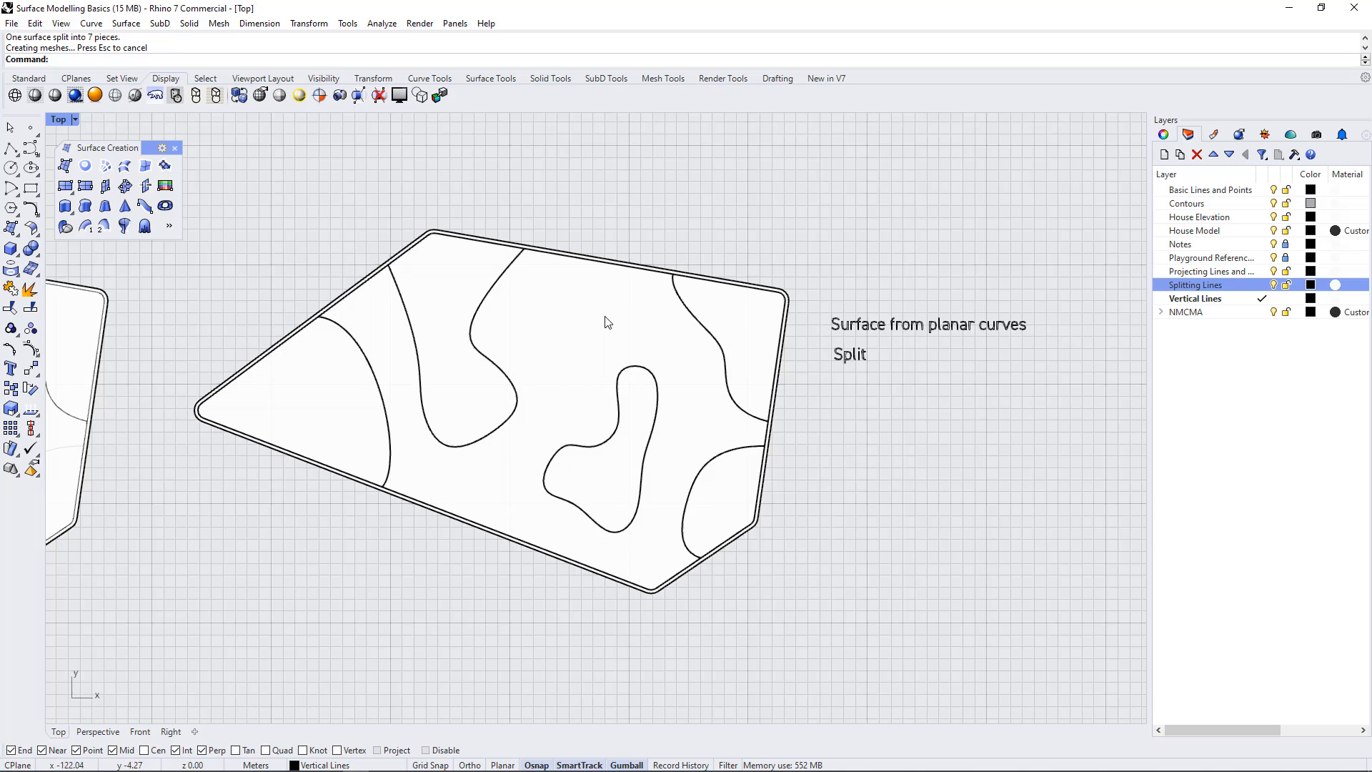
Select the resulting surface pieces one by one to check how the surface was divided
left_click(550, 304)
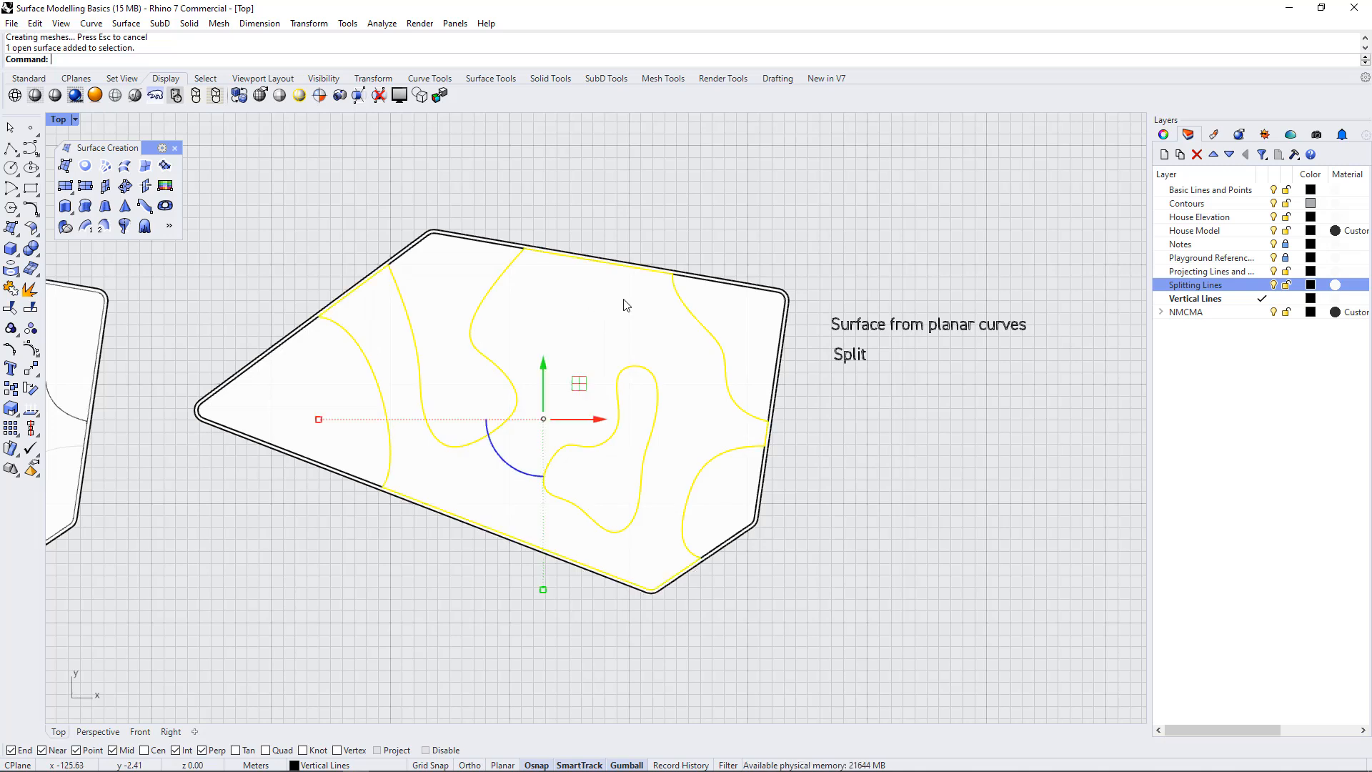
left_click(696, 174)
left_click(750, 342)
left_click(744, 487)
left_click(603, 479)
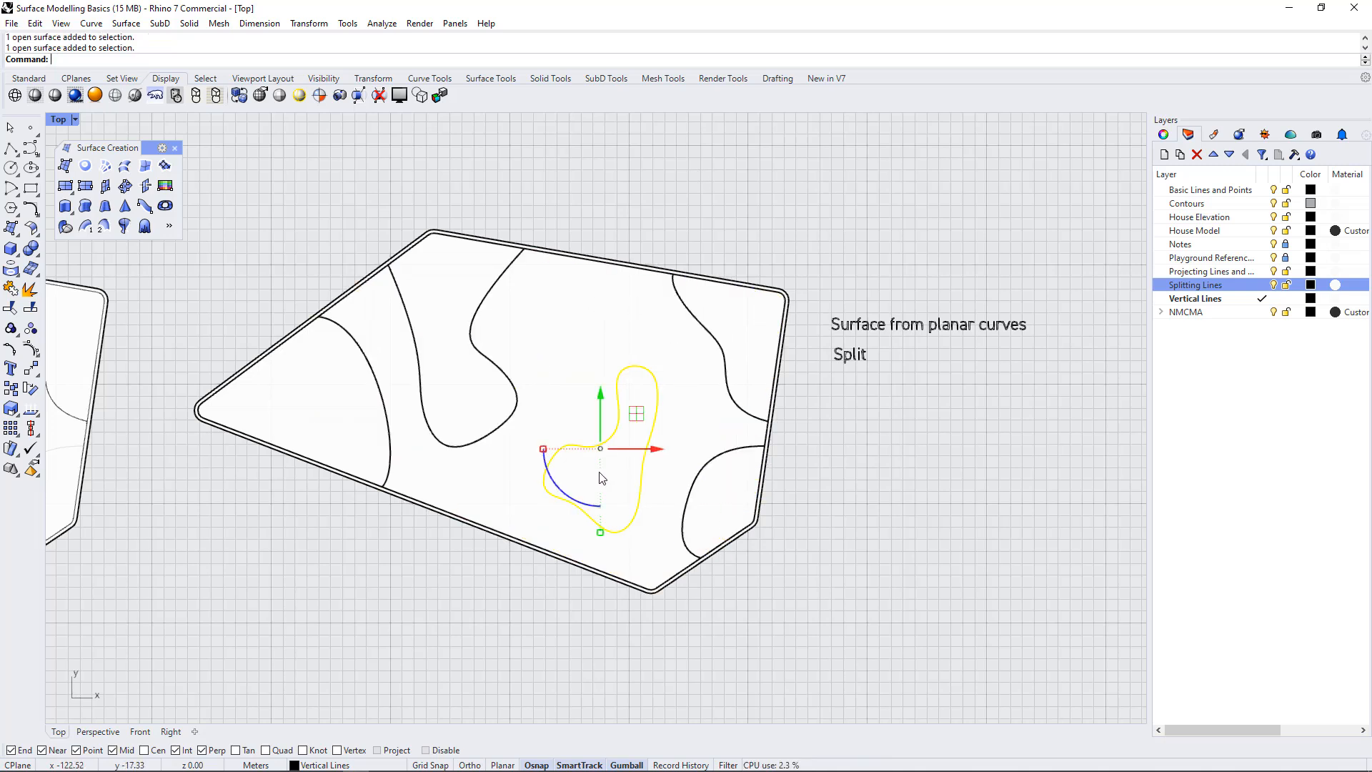
left_click(455, 306)
left_click(318, 381)
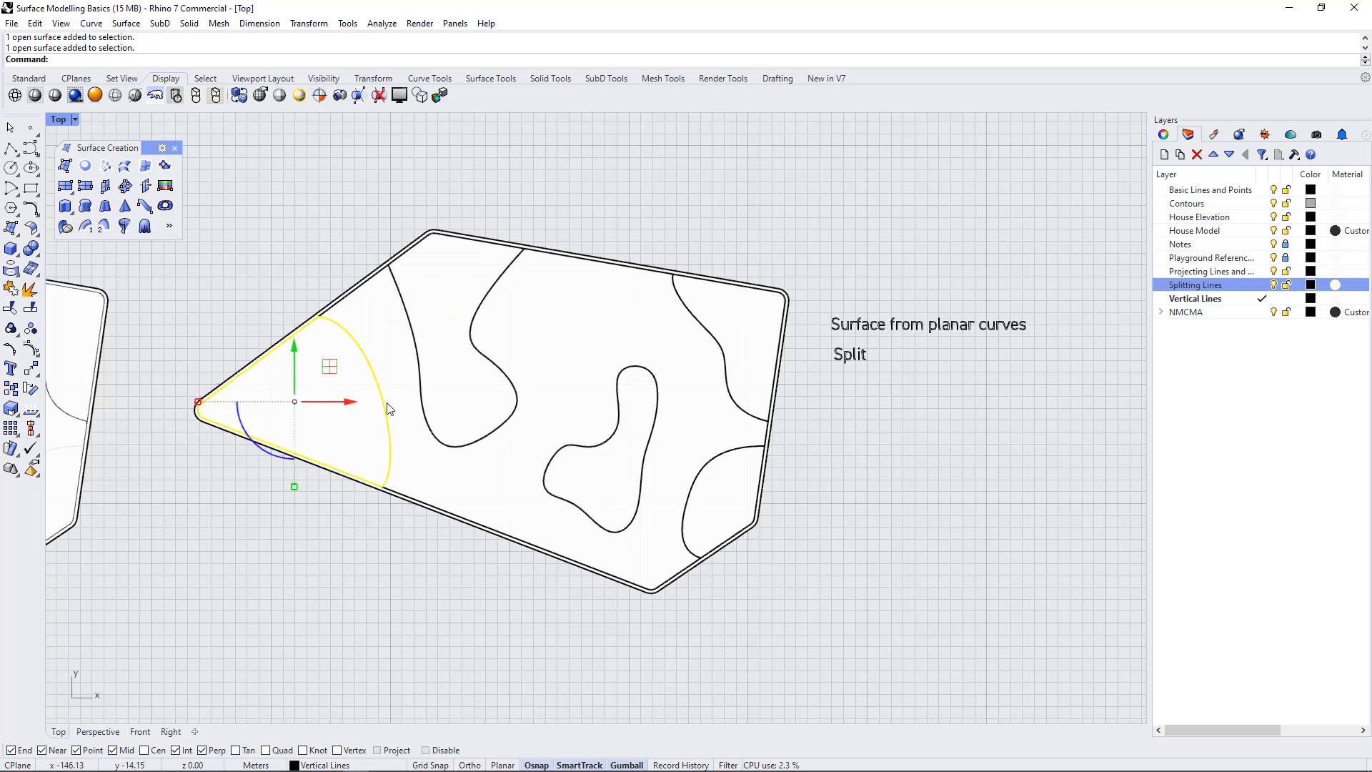
left_click(488, 173)
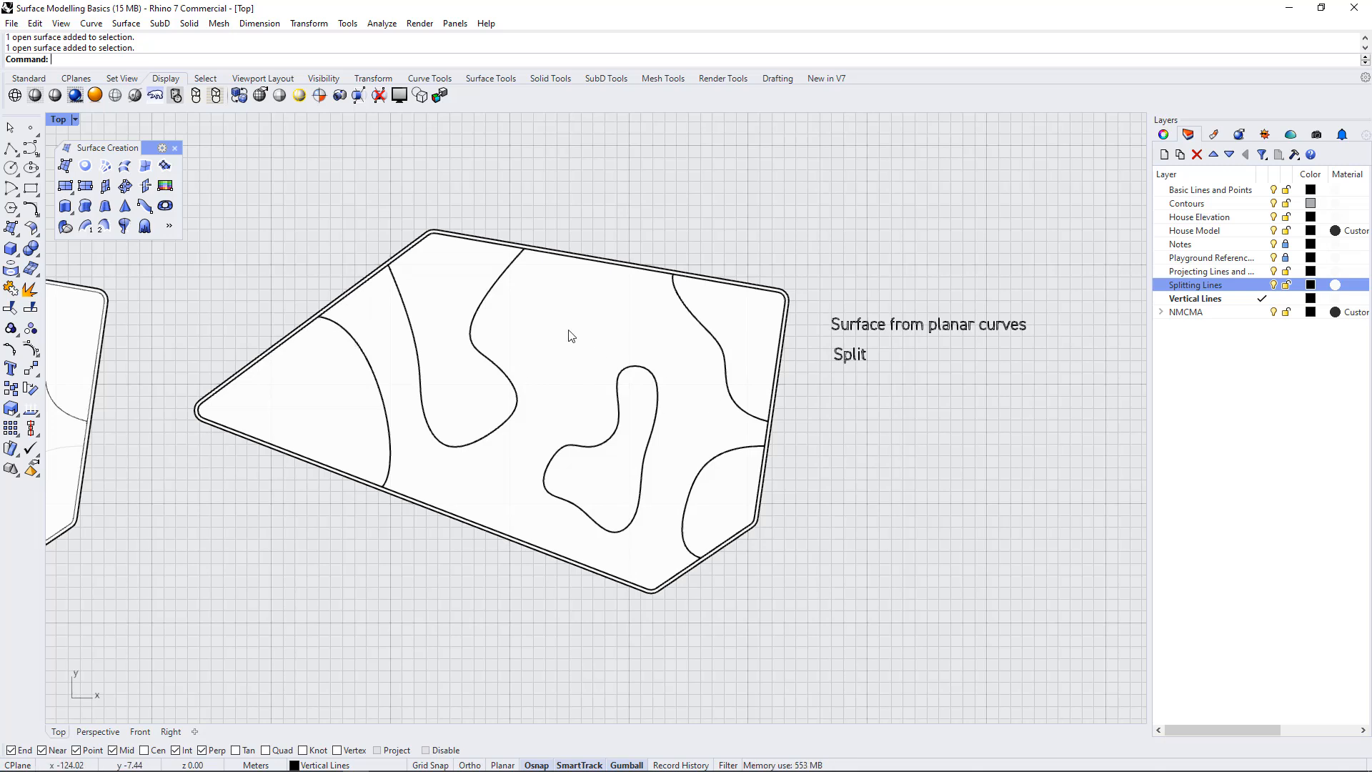
Inspect closely where an open splitting curve meets the inner outline and undo the last Split
scroll(521, 251, "up", 8)
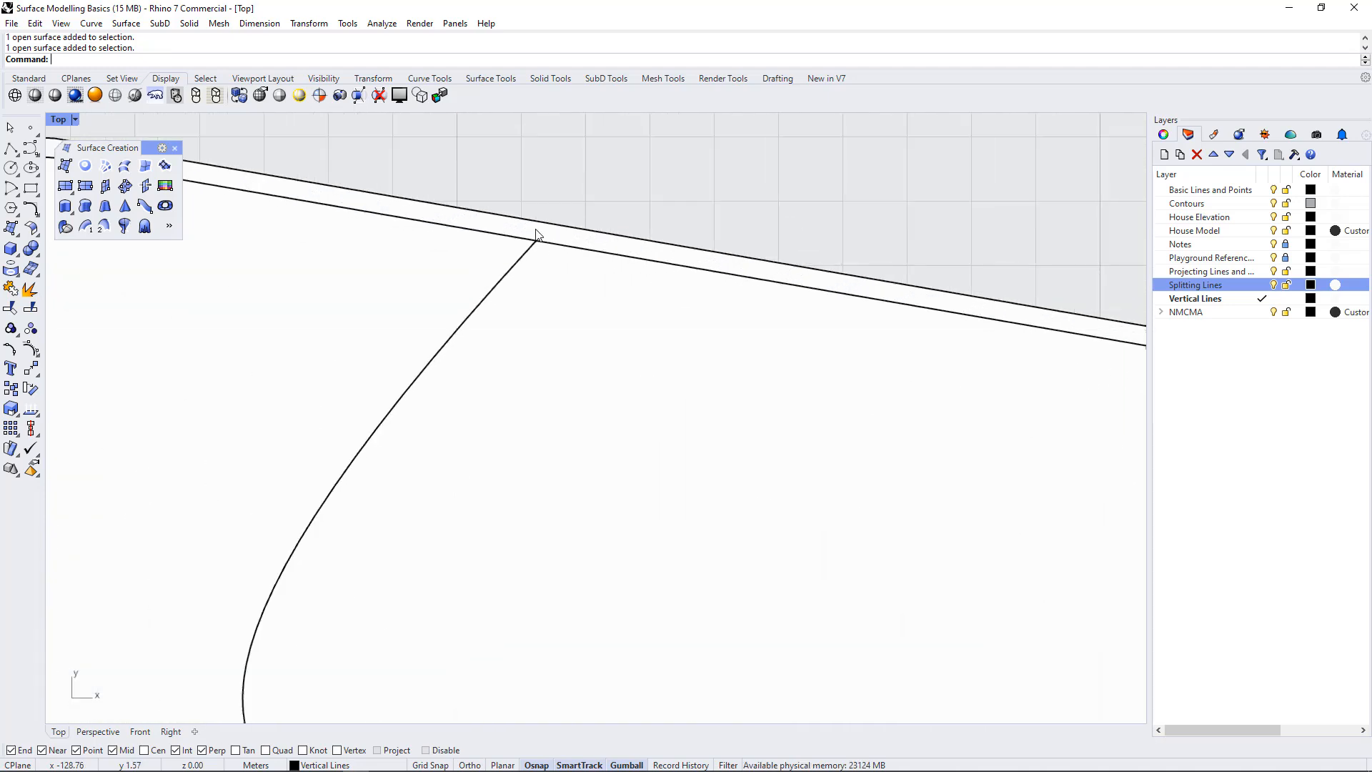
scroll(539, 297, "up", 6)
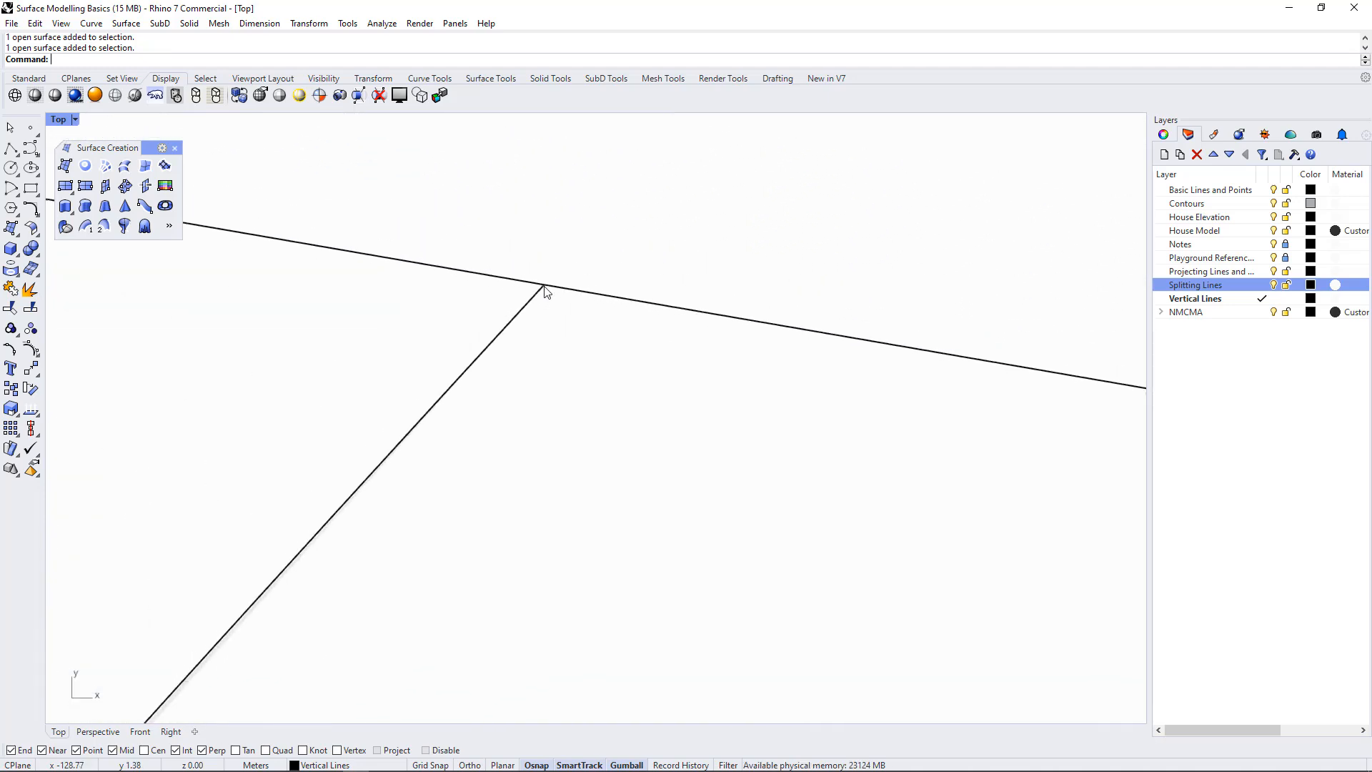
scroll(601, 237, "down", 6)
scroll(590, 241, "down", 8)
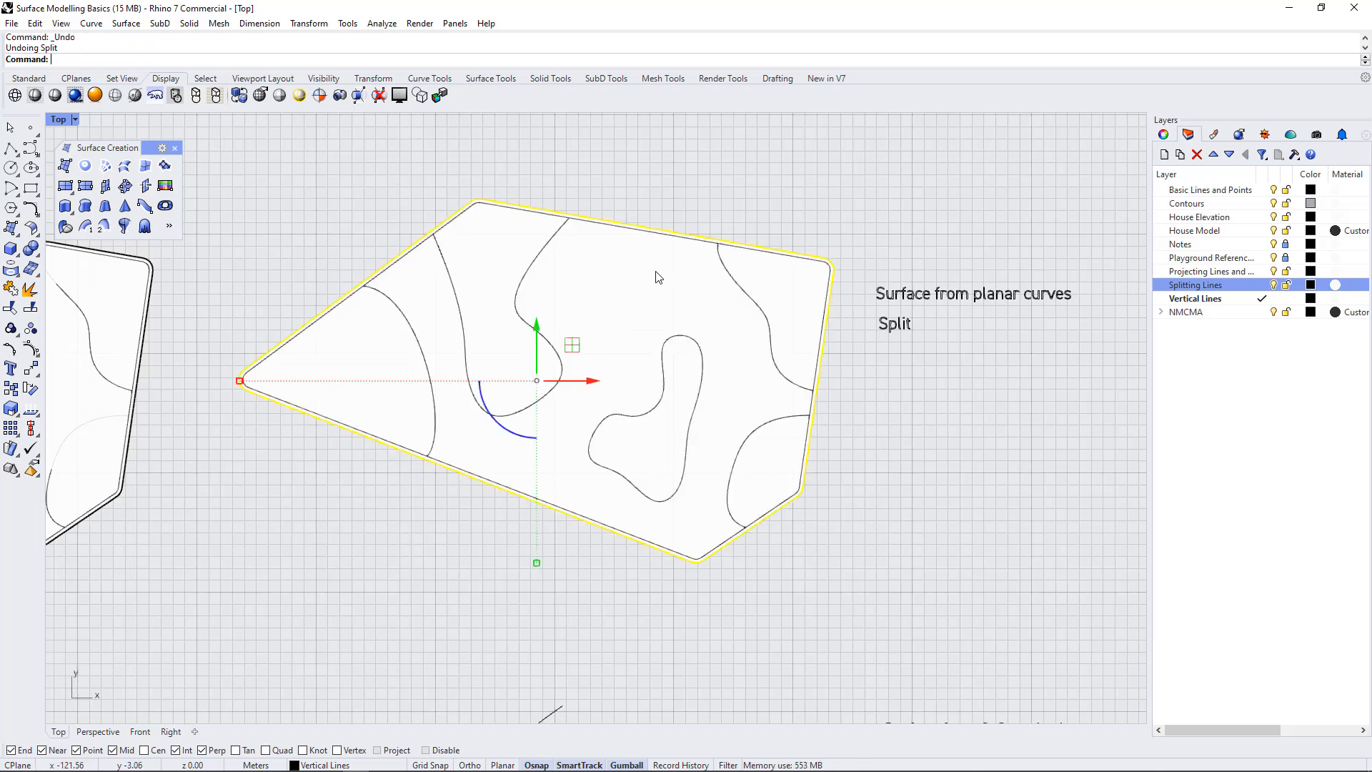
key("ctrl+z")
left_click(672, 173)
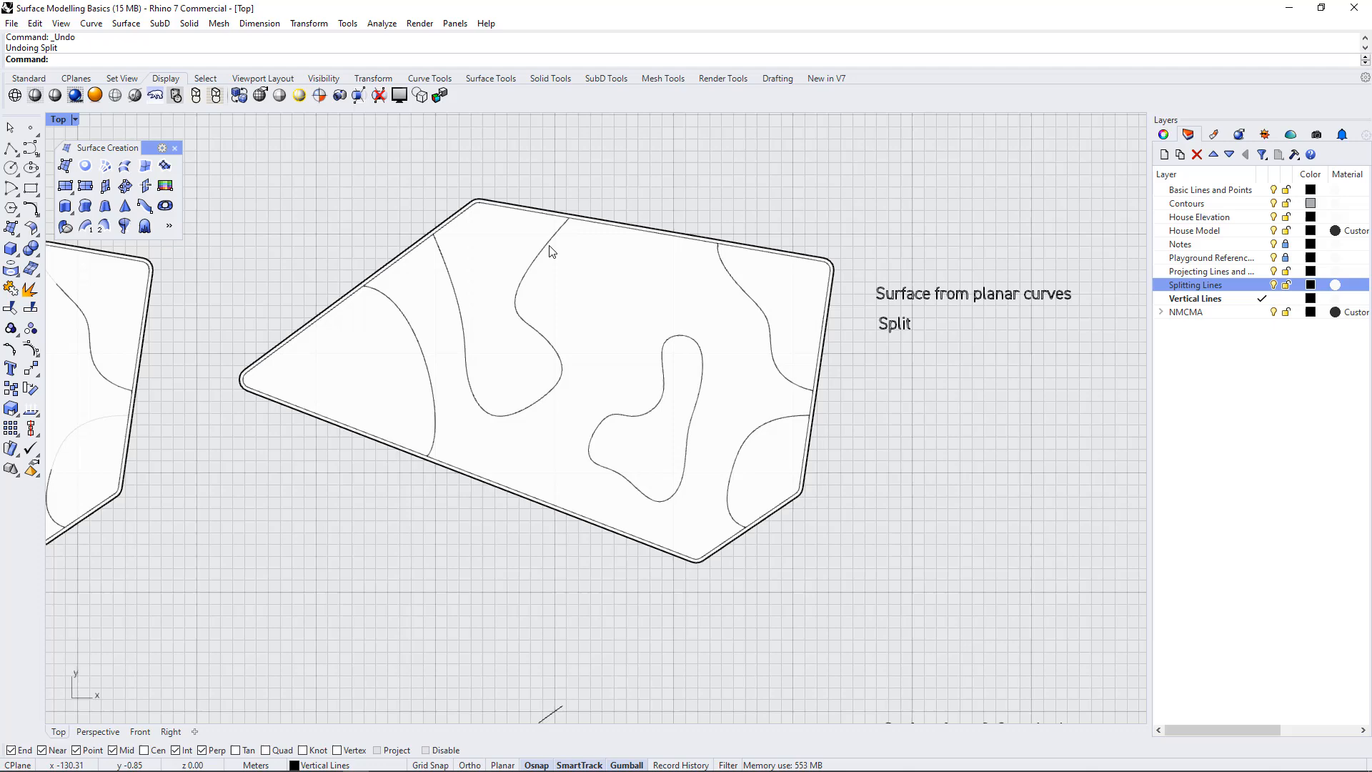
Split the surface using only the four open curves and the closed freeform curve as cutting objects, leaving out the inner outline
left_click(599, 281)
key("Return")
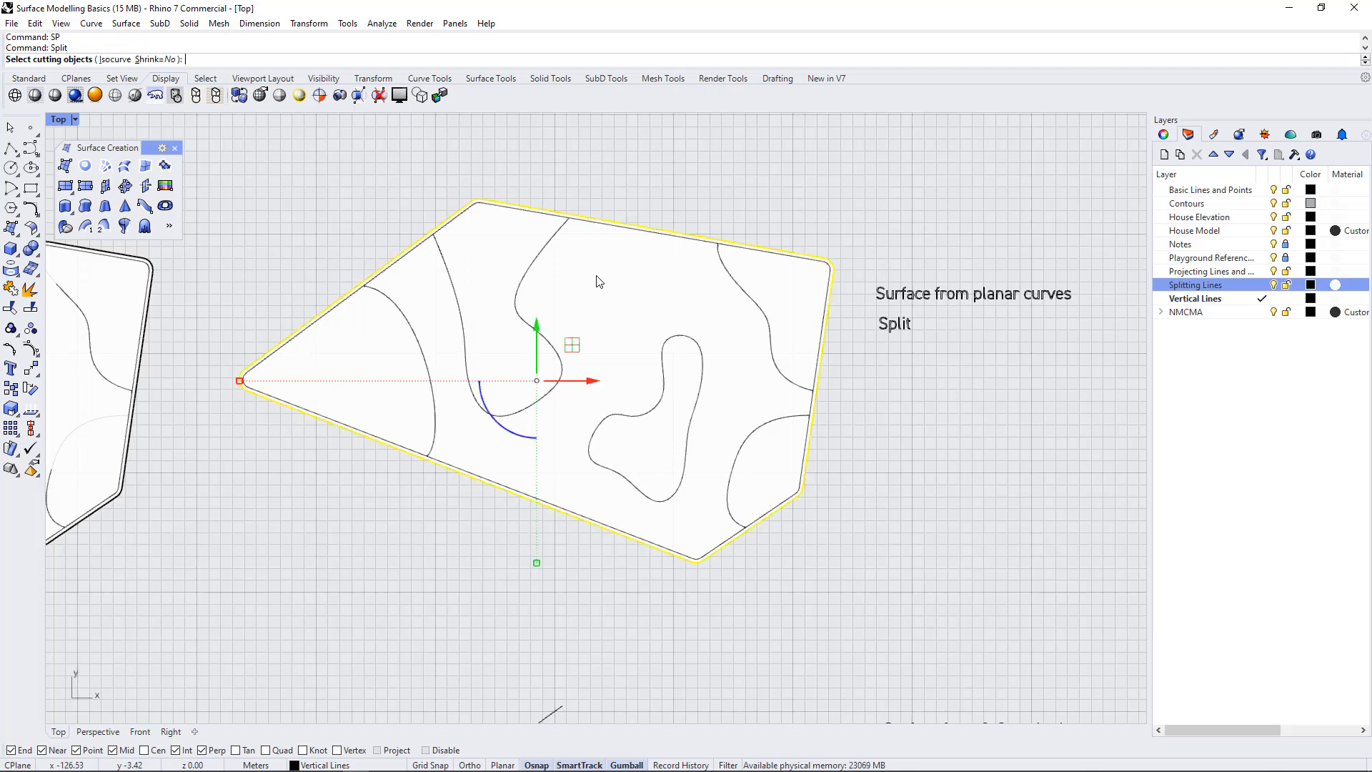
scroll(596, 224, "up", 5)
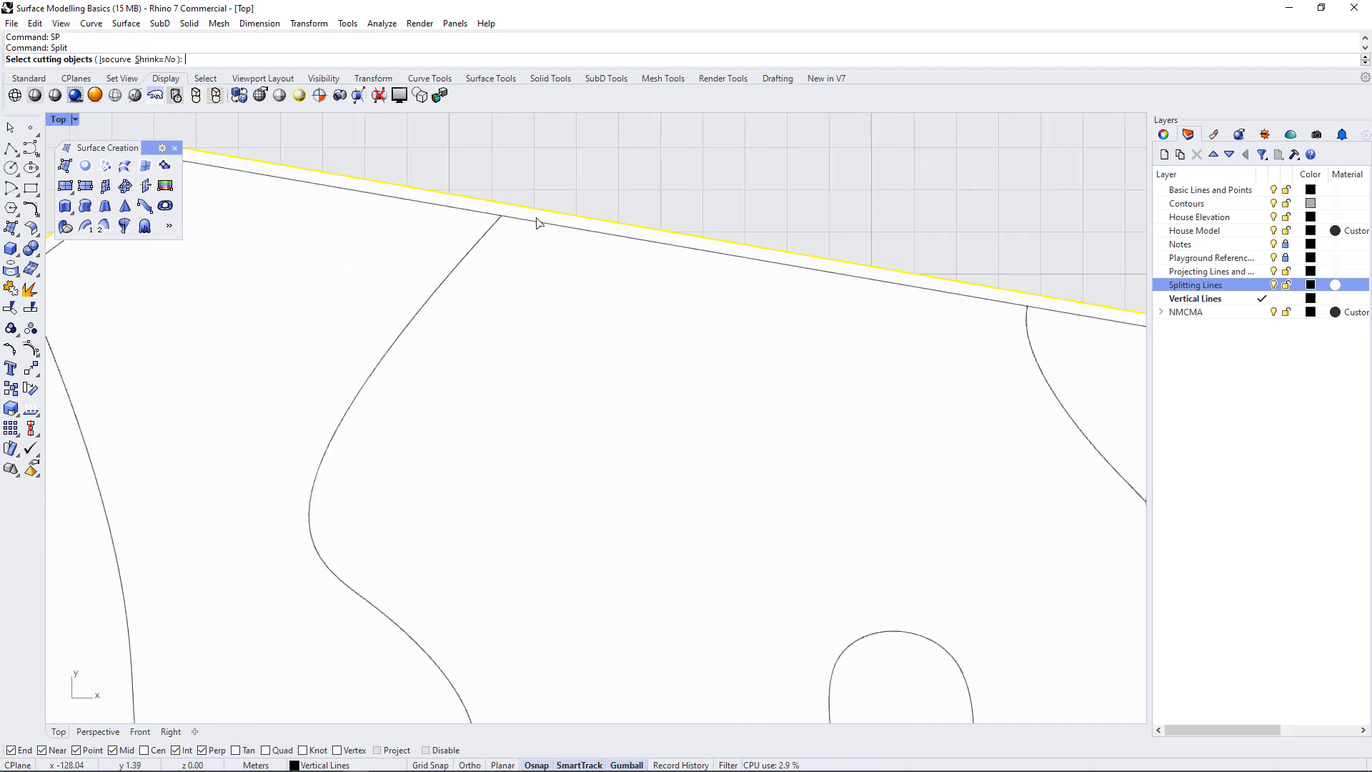
scroll(560, 229, "down", 5)
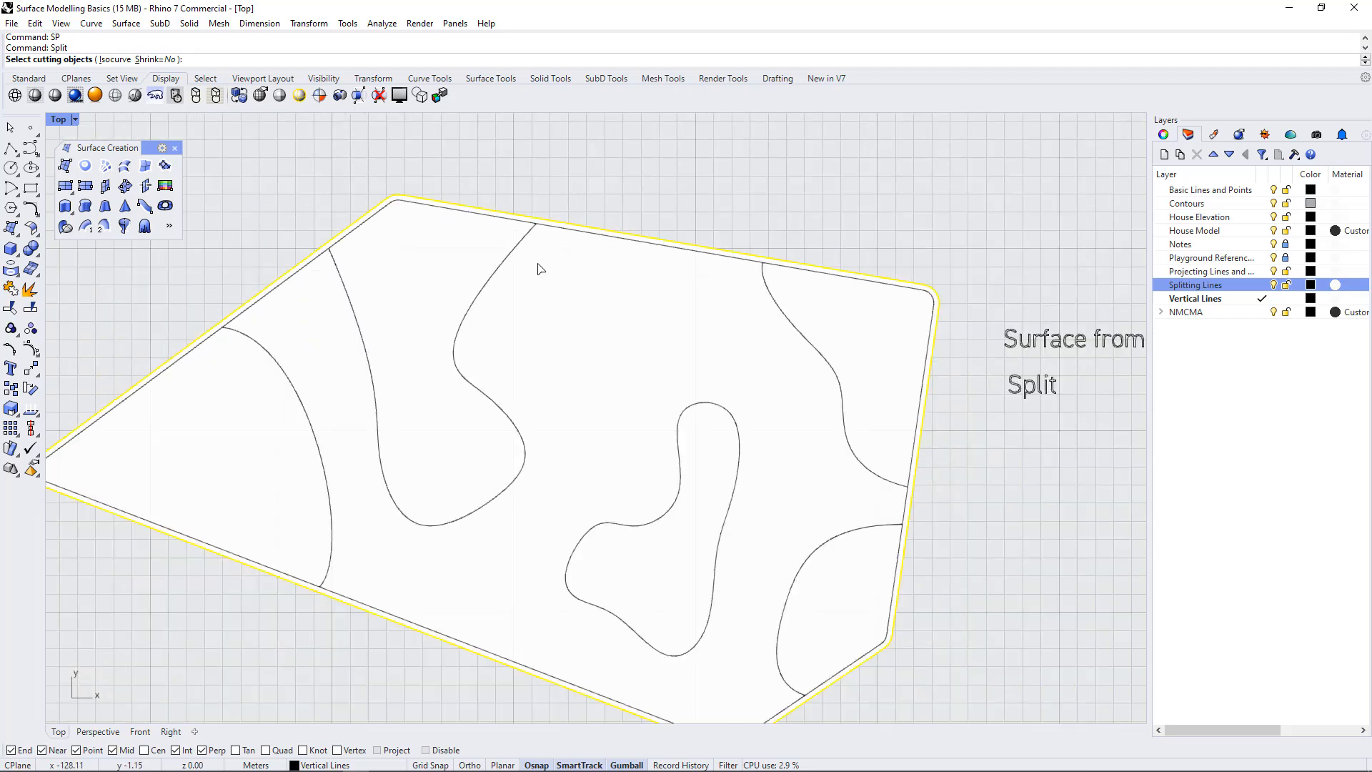
left_click(514, 254)
left_click(812, 346)
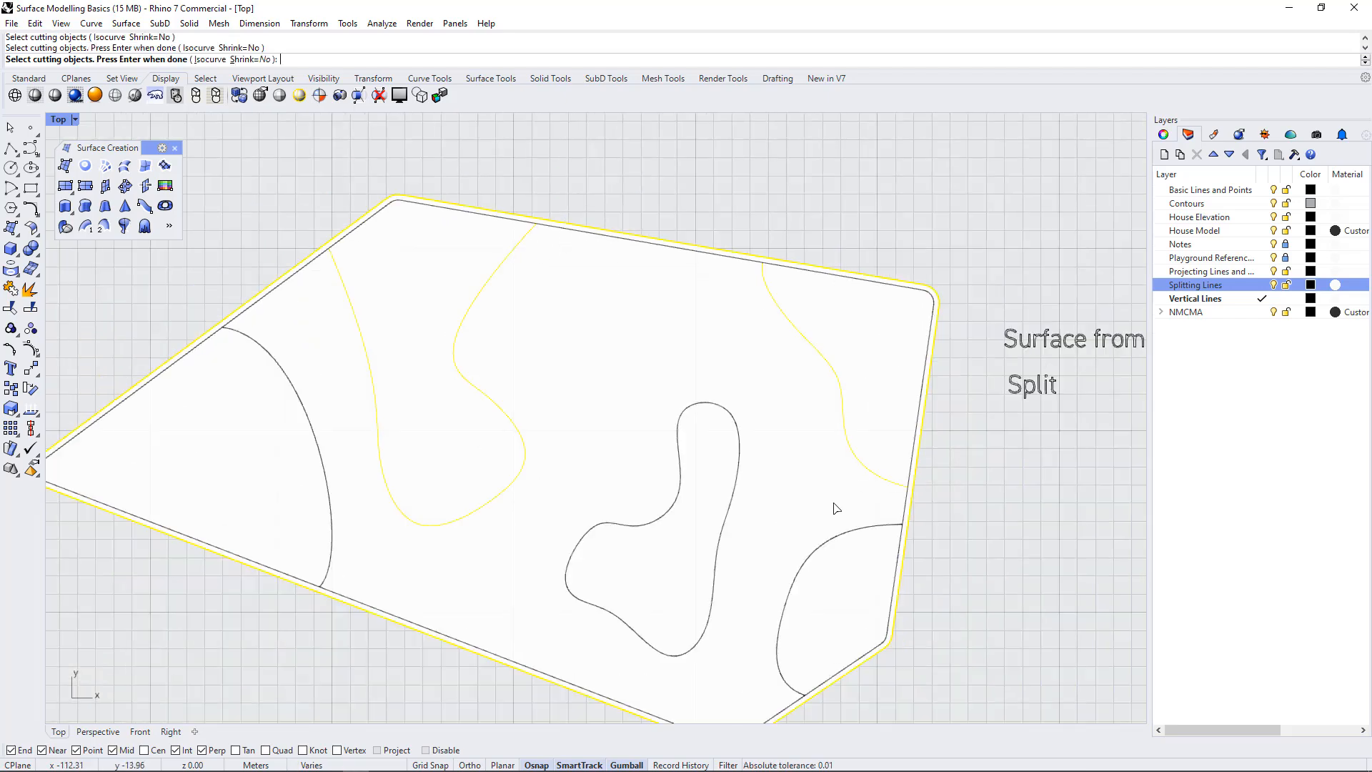
left_click(831, 544)
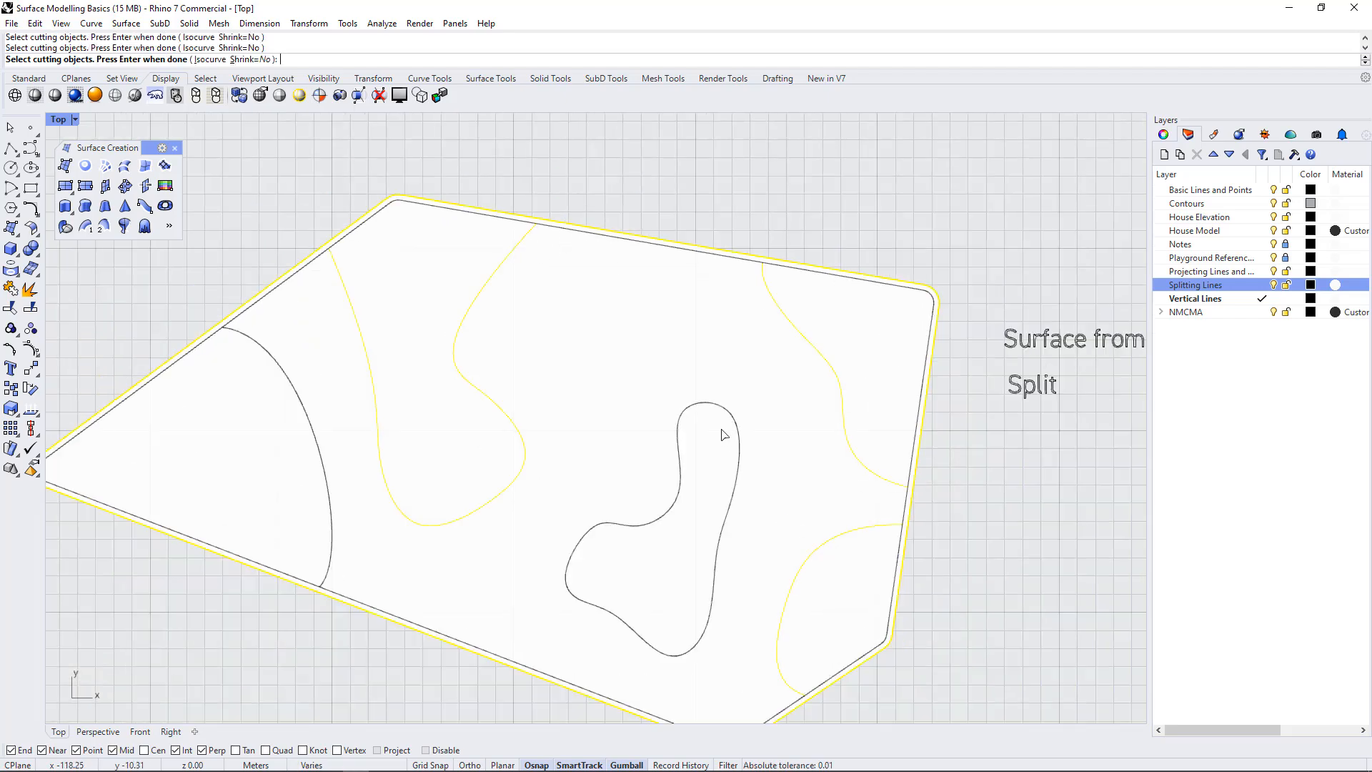
left_click(683, 461)
left_click(291, 380)
scroll(621, 361, "down", 3)
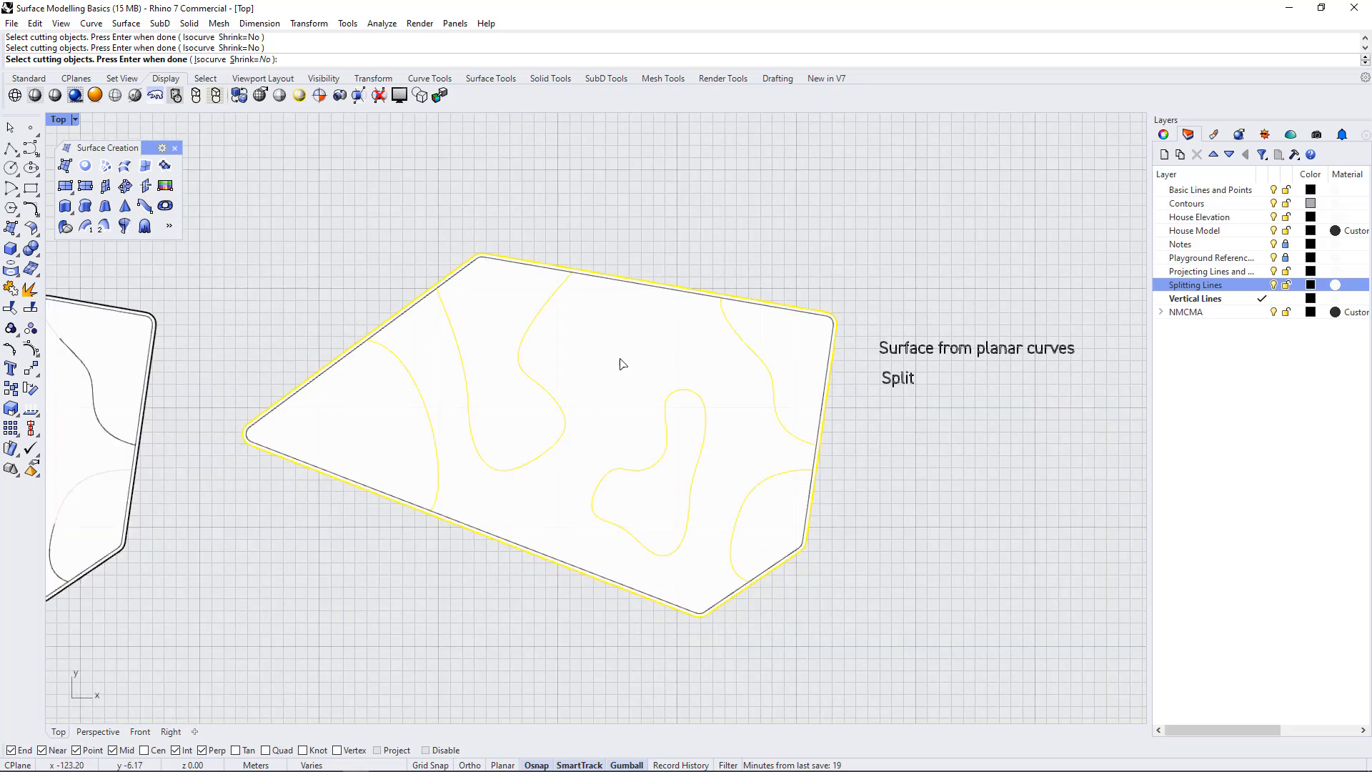
key("Return")
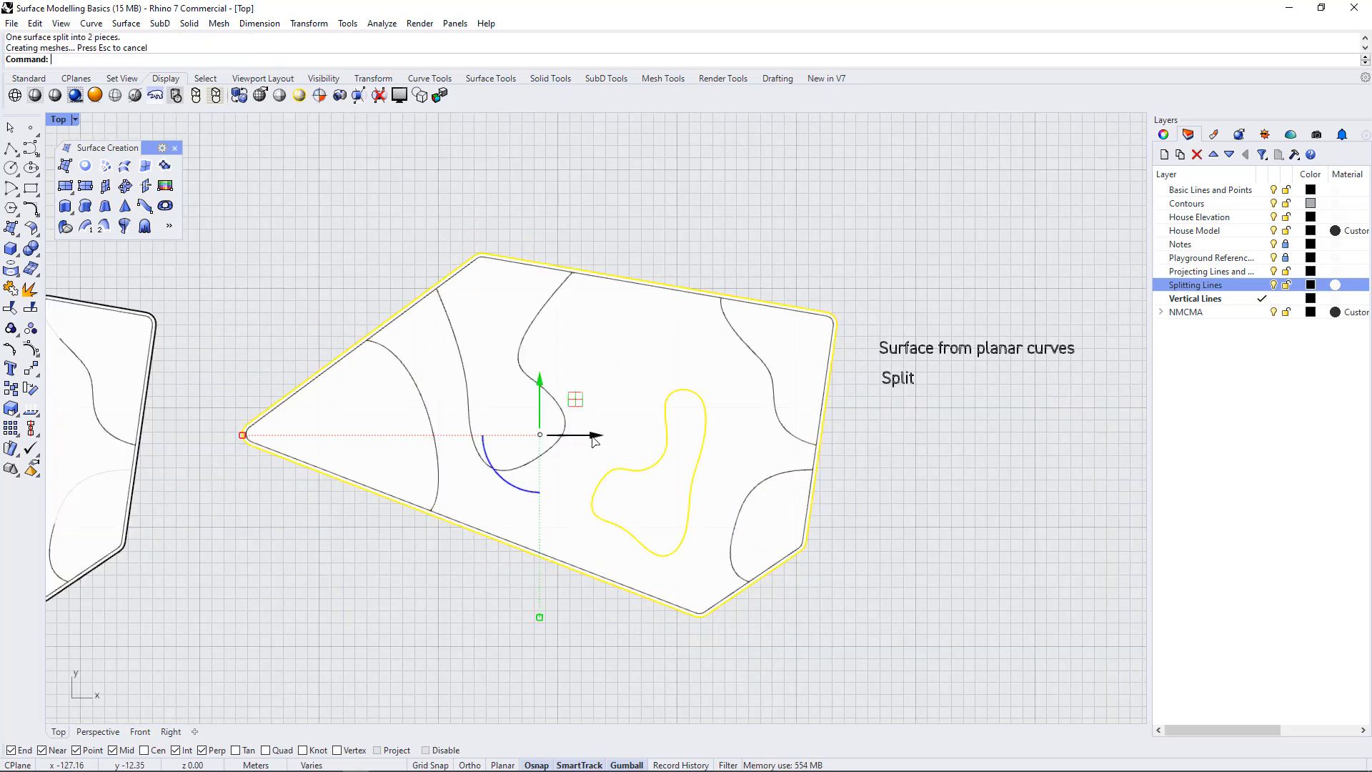
Select the closed freeform region to check whether it is a separate surface piece
left_click(654, 160)
left_click(664, 455)
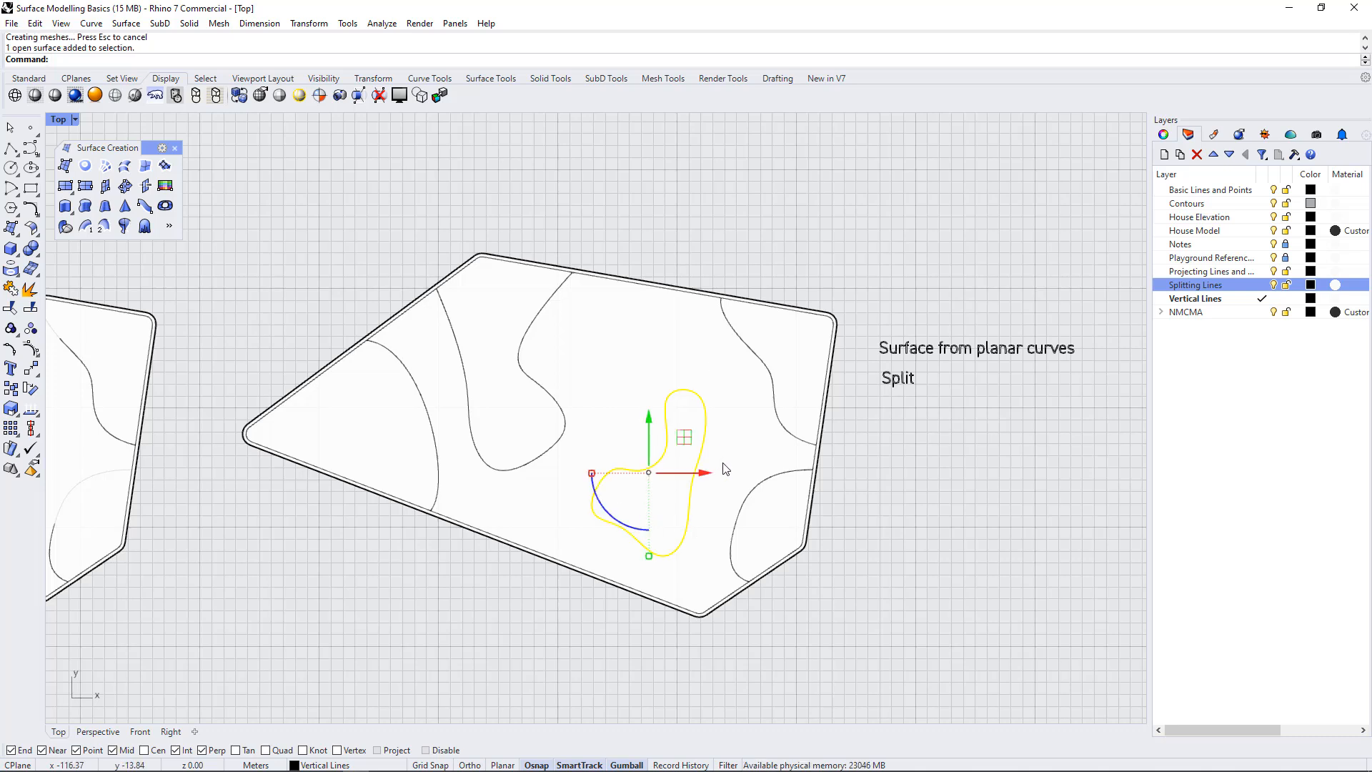
left_click(717, 247)
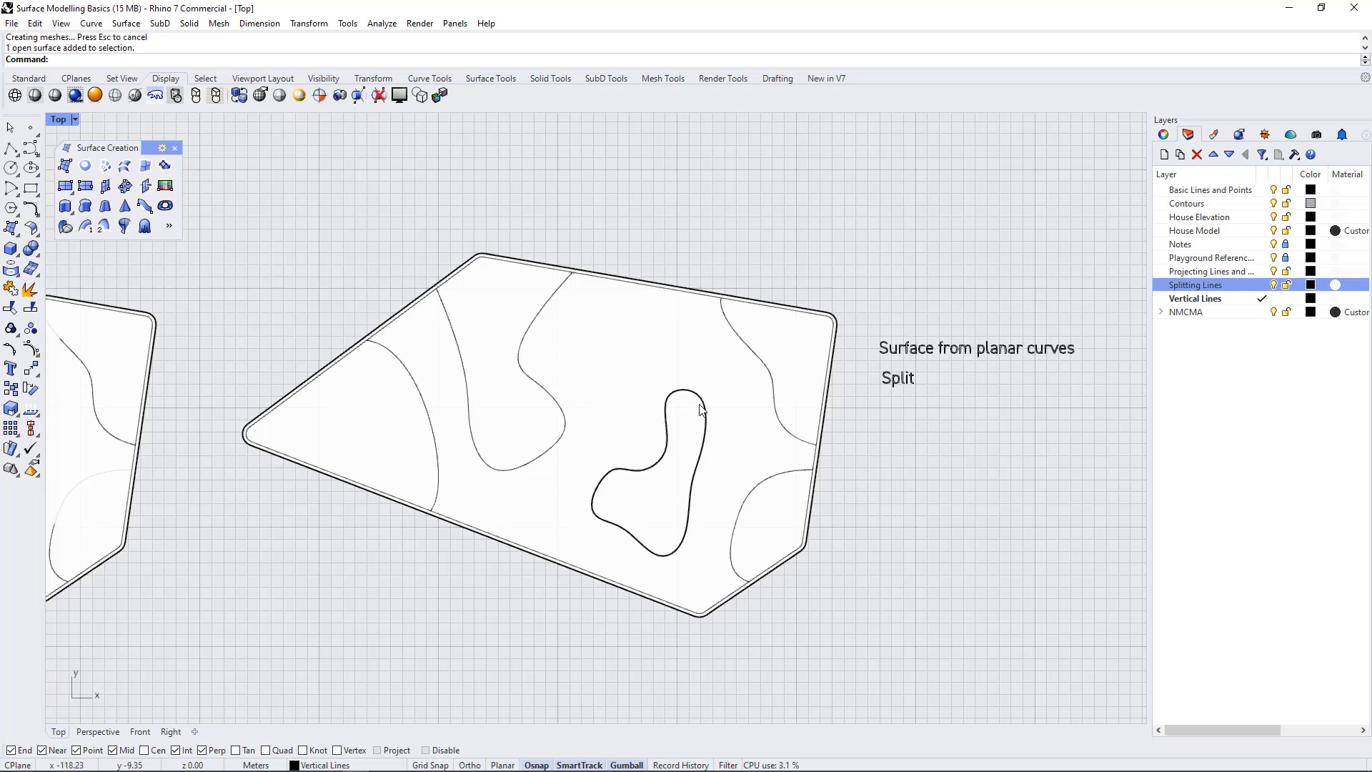
left_click(645, 499)
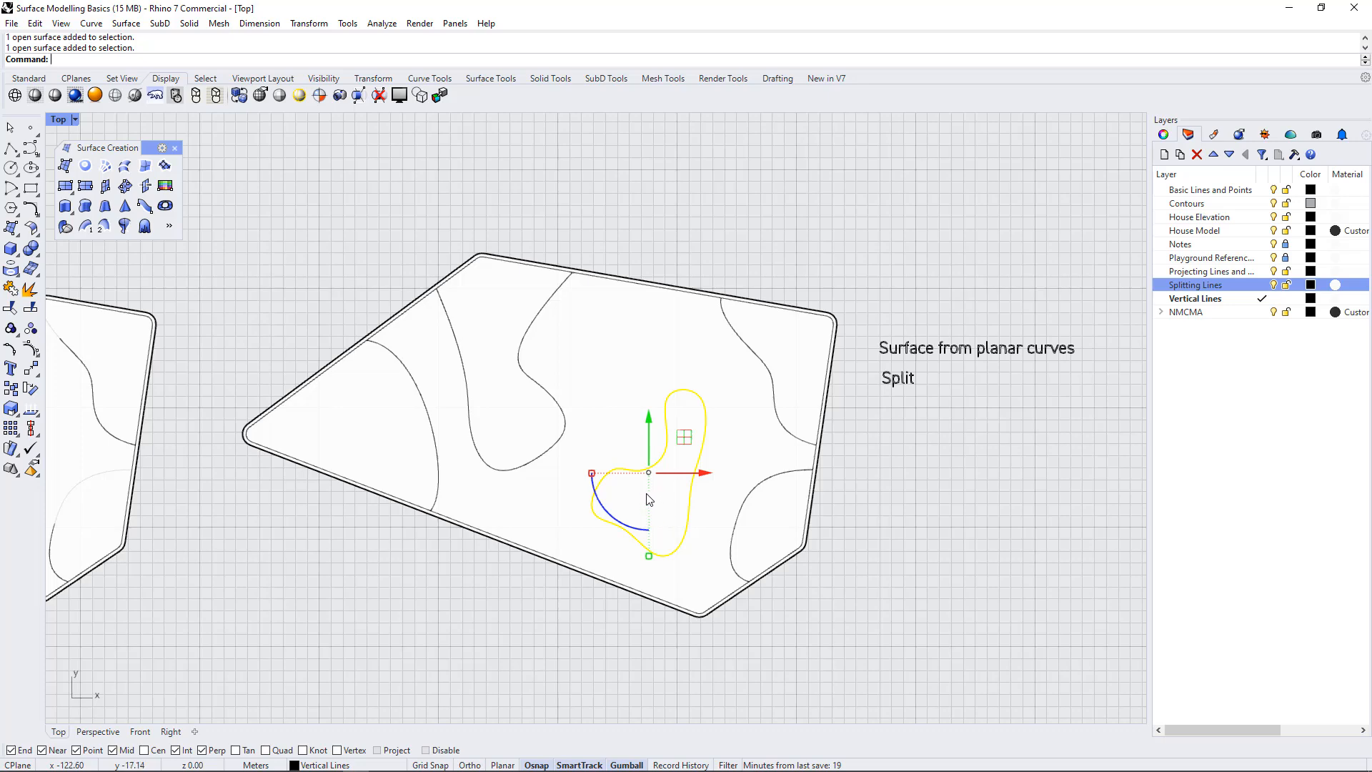
left_click(752, 263)
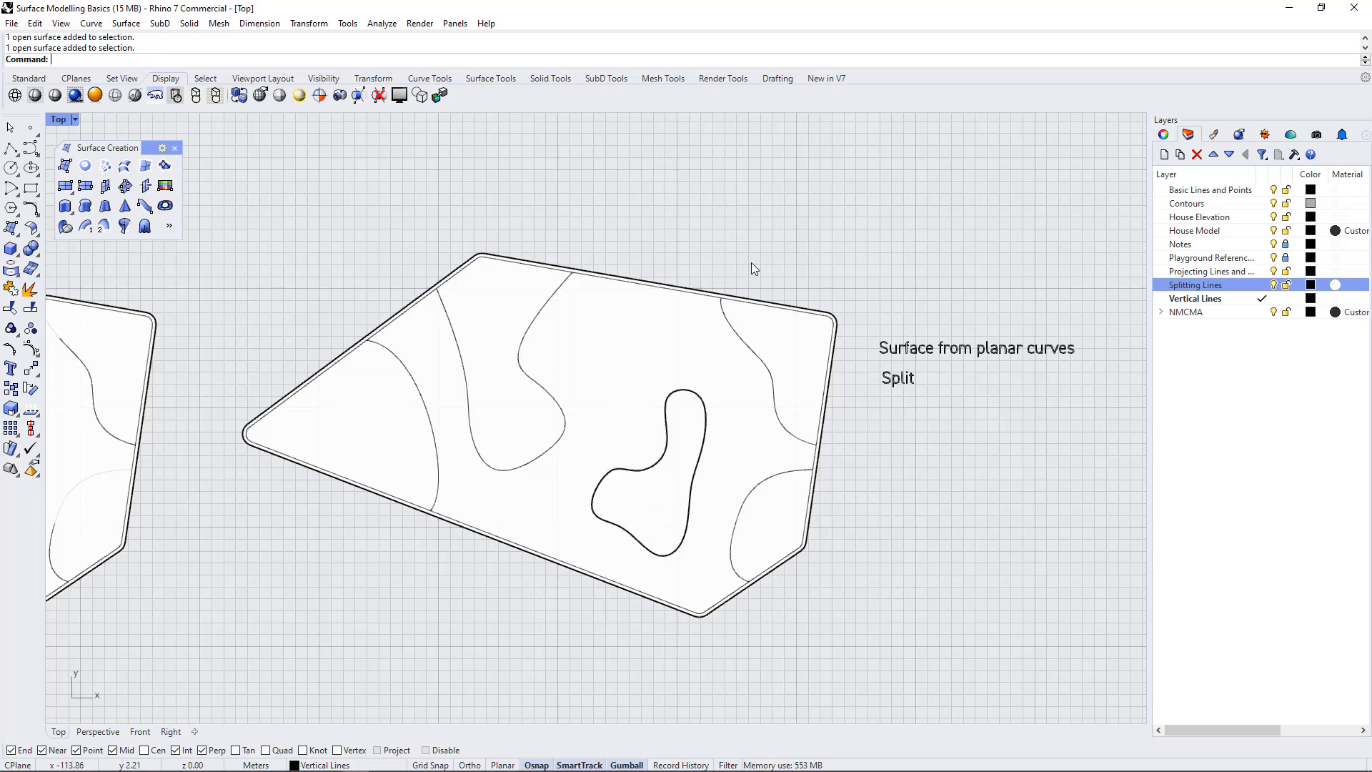
Hide the inner outline curve that the open splitting curves end on
scroll(752, 263, "up", 4)
scroll(769, 309, "up", 2)
left_click(663, 367)
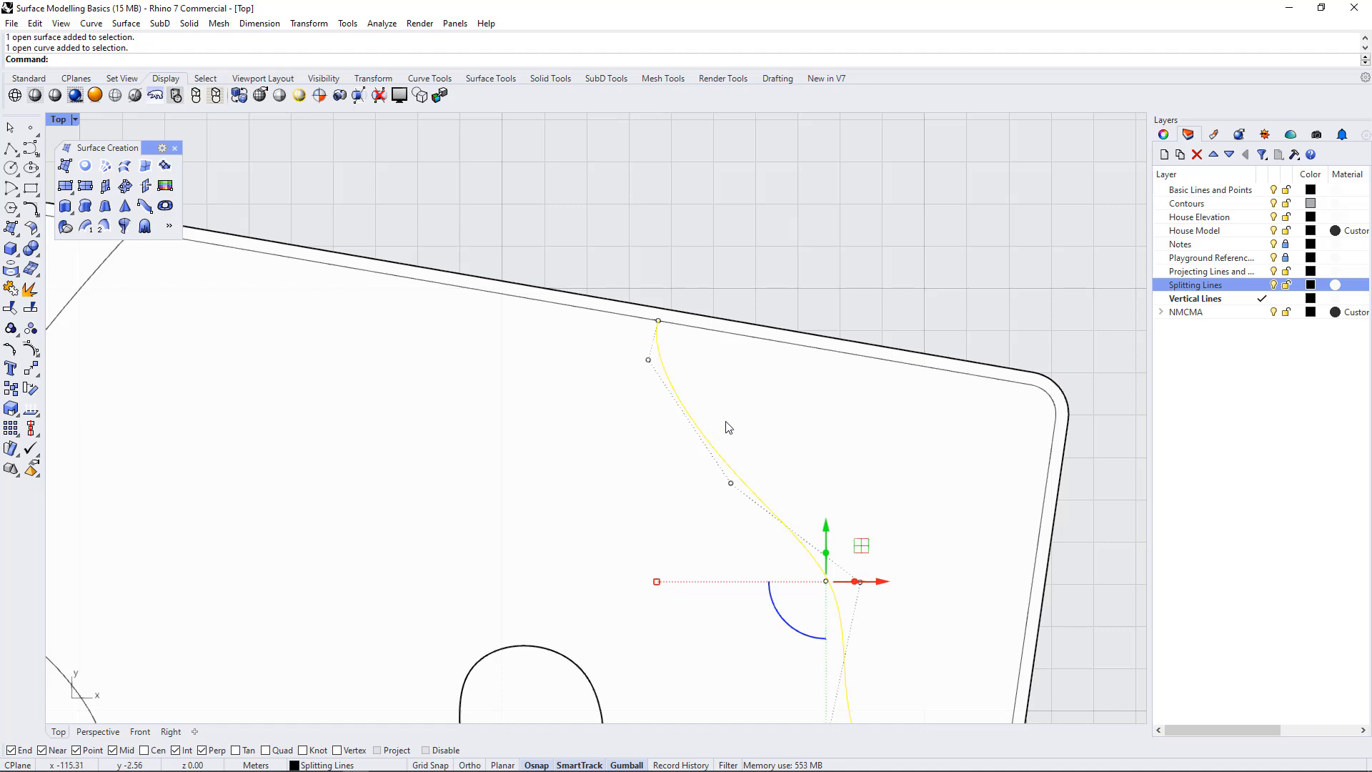
left_click(681, 328)
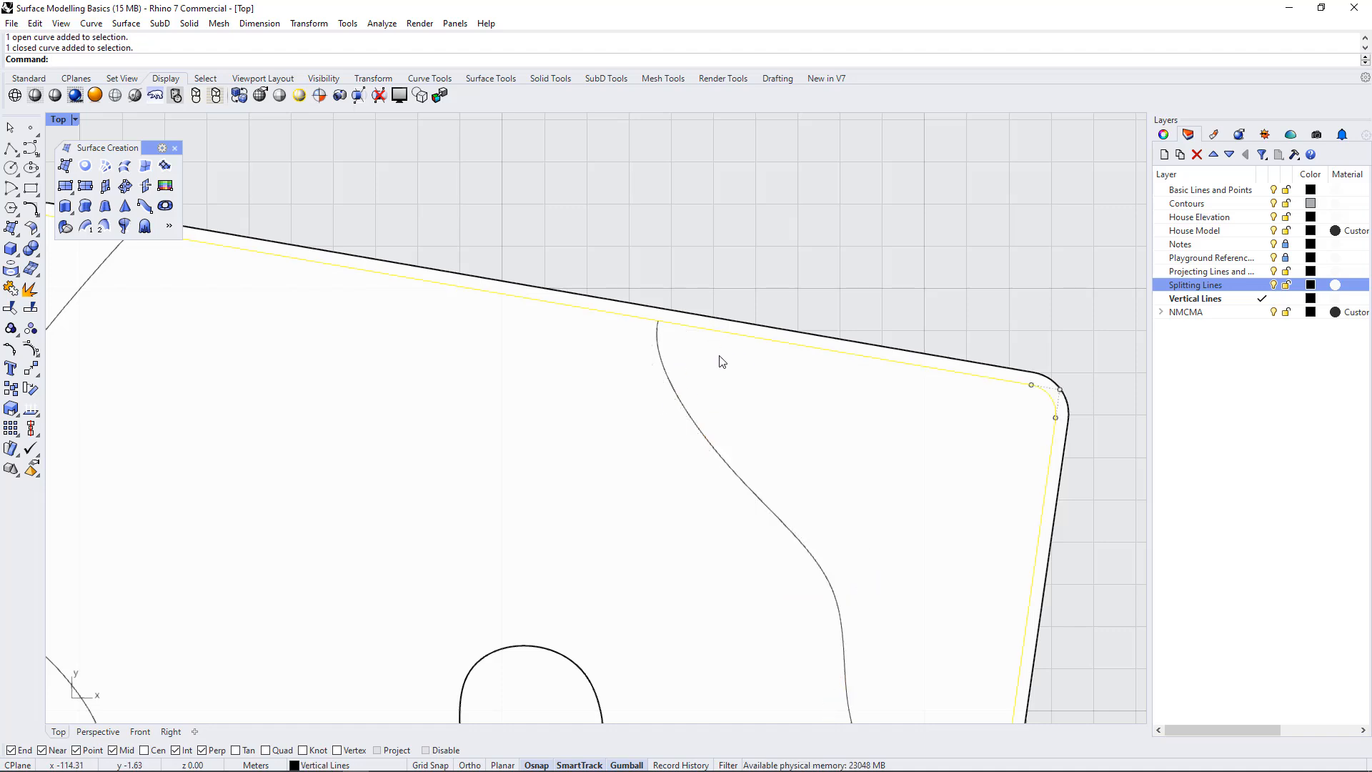
left_click(705, 241)
left_click(669, 322)
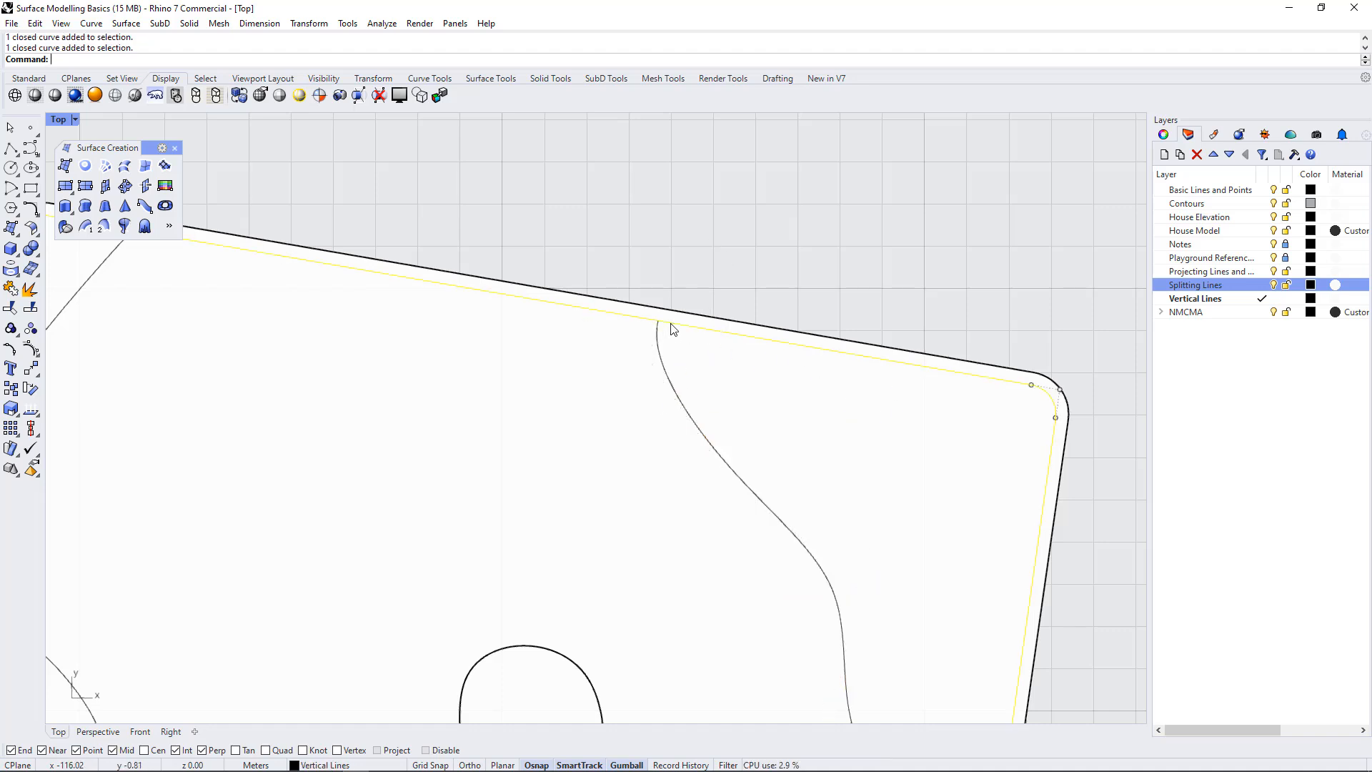
middle_click(714, 393)
left_click(677, 381)
scroll(718, 253, "down", 4)
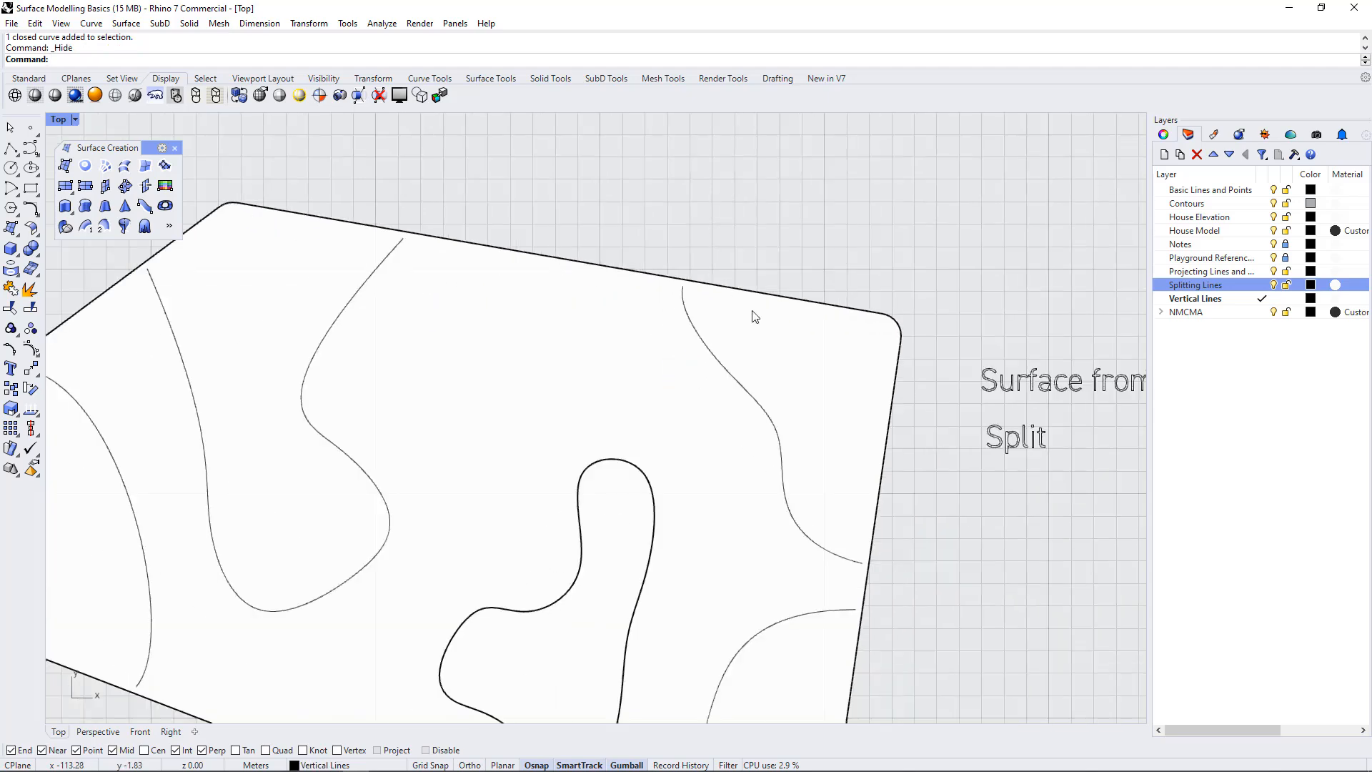
Unhide only the inner outline curve of the split surface using Show Selected
scroll(768, 312, "down", 2)
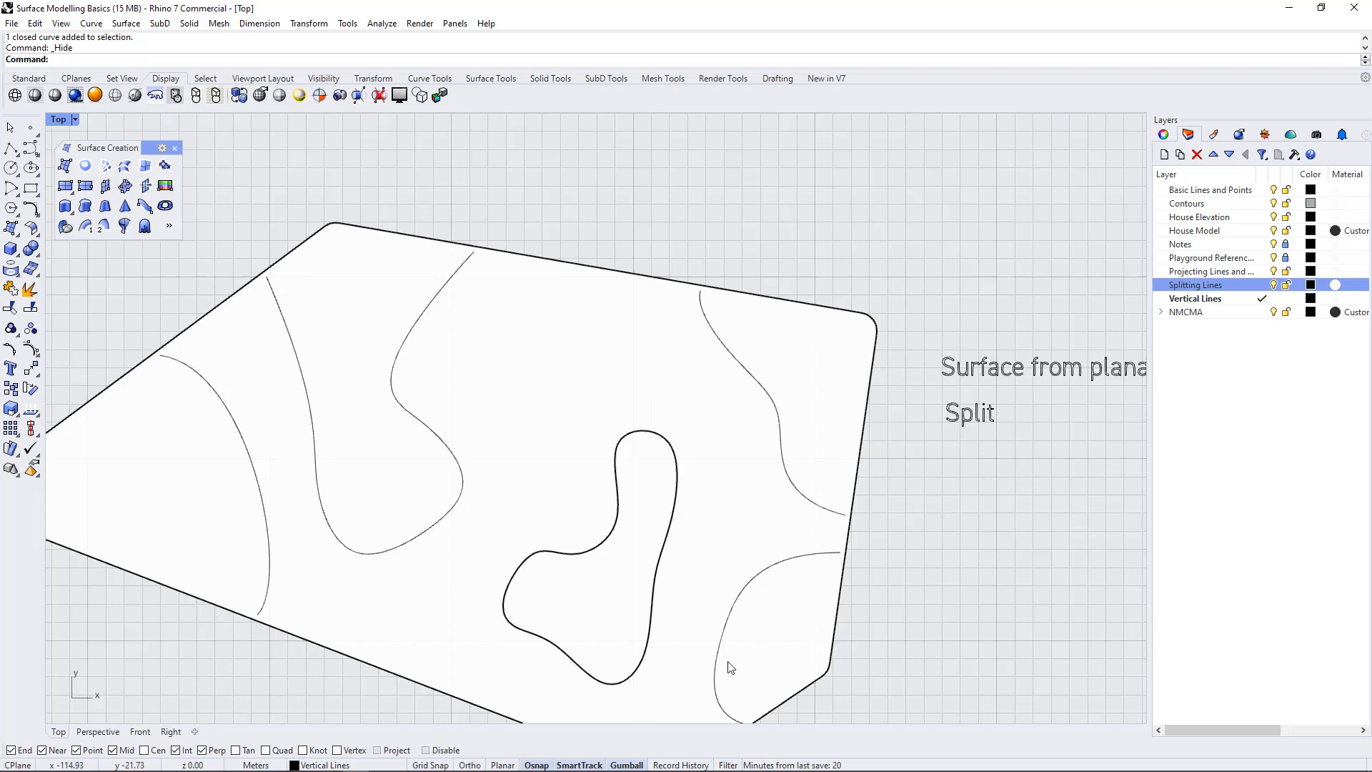
scroll(723, 285, "up", 5)
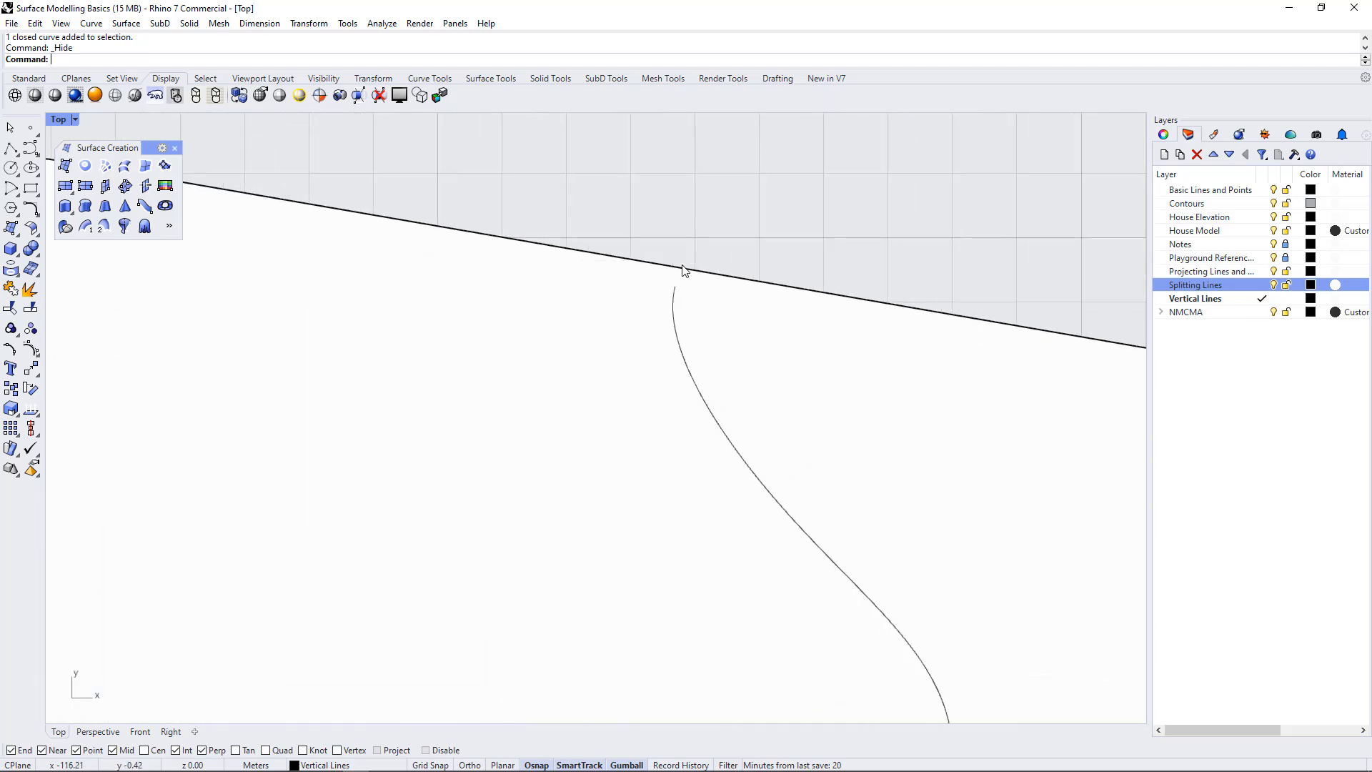
scroll(729, 284, "down", 4)
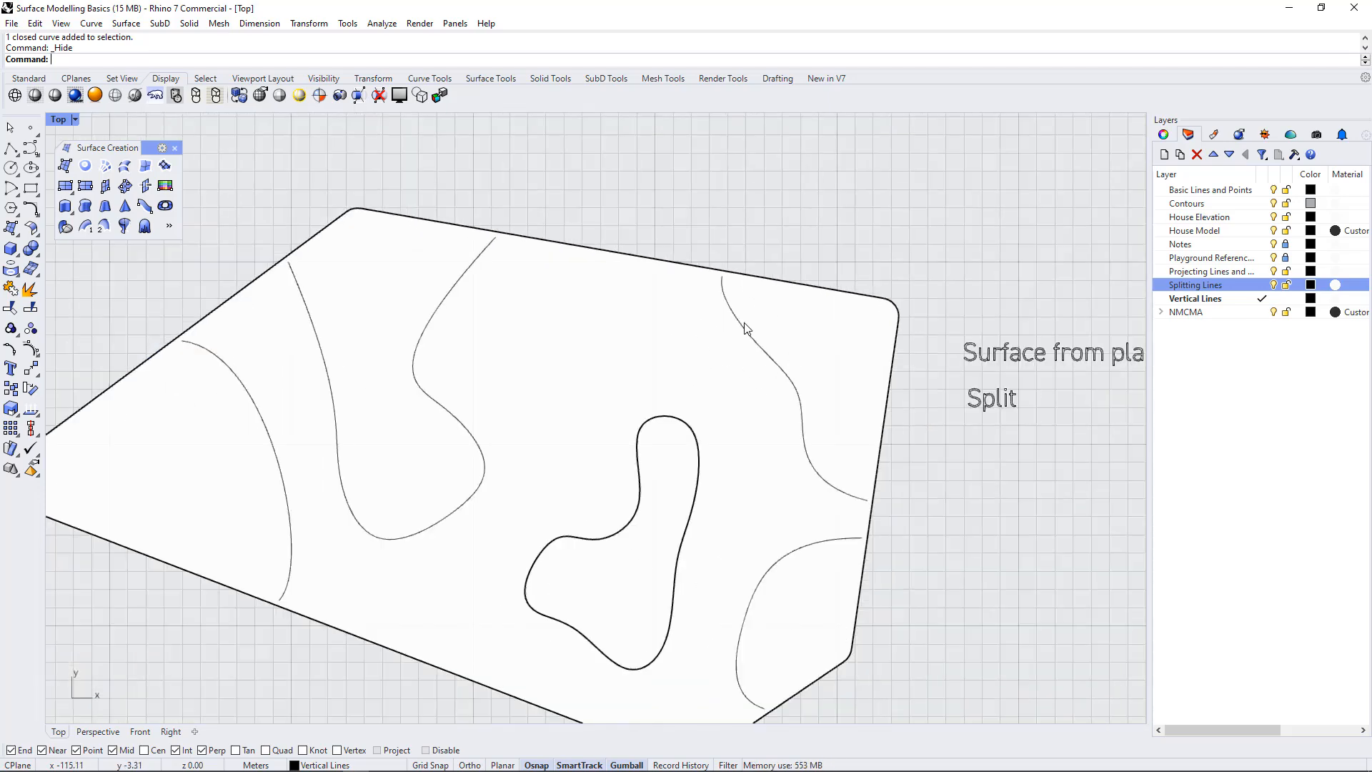
scroll(765, 354, "down", 2)
scroll(779, 372, "up", 1)
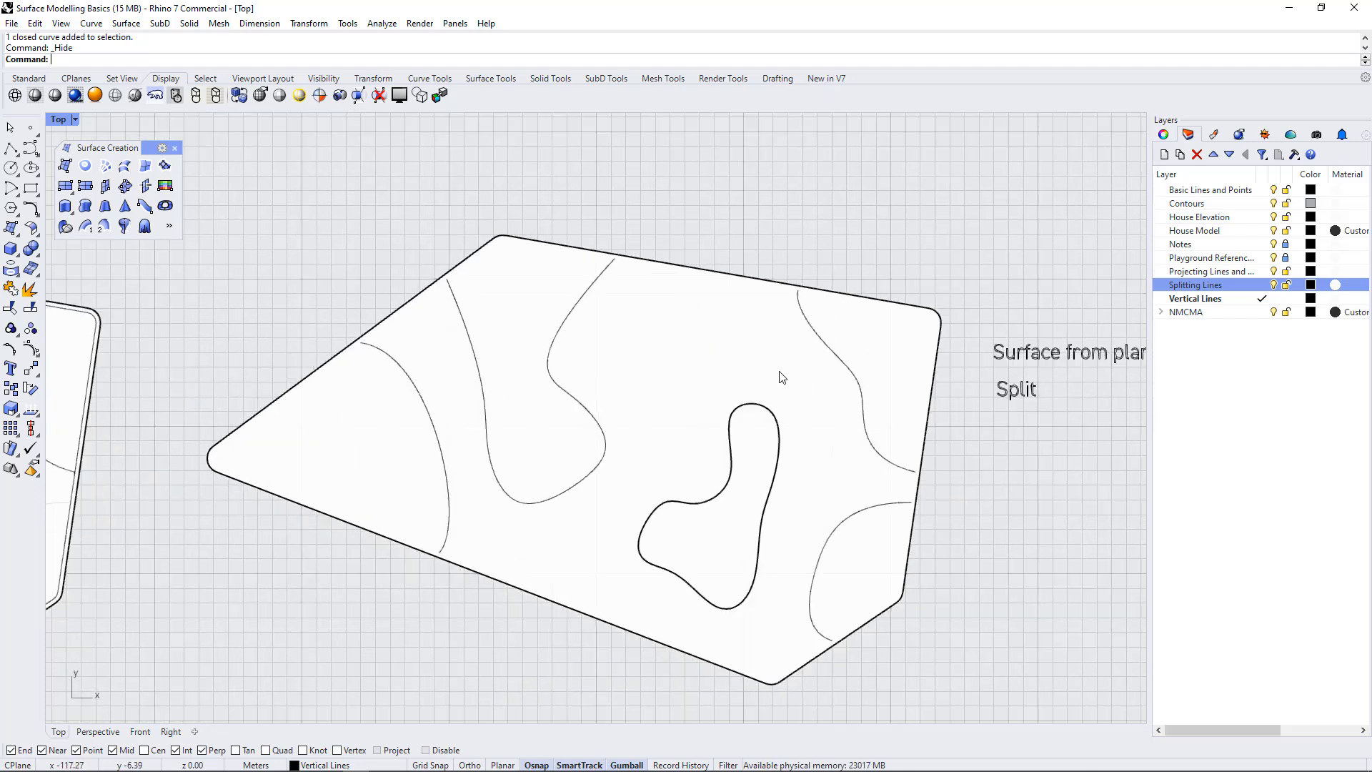
middle_click(622, 346)
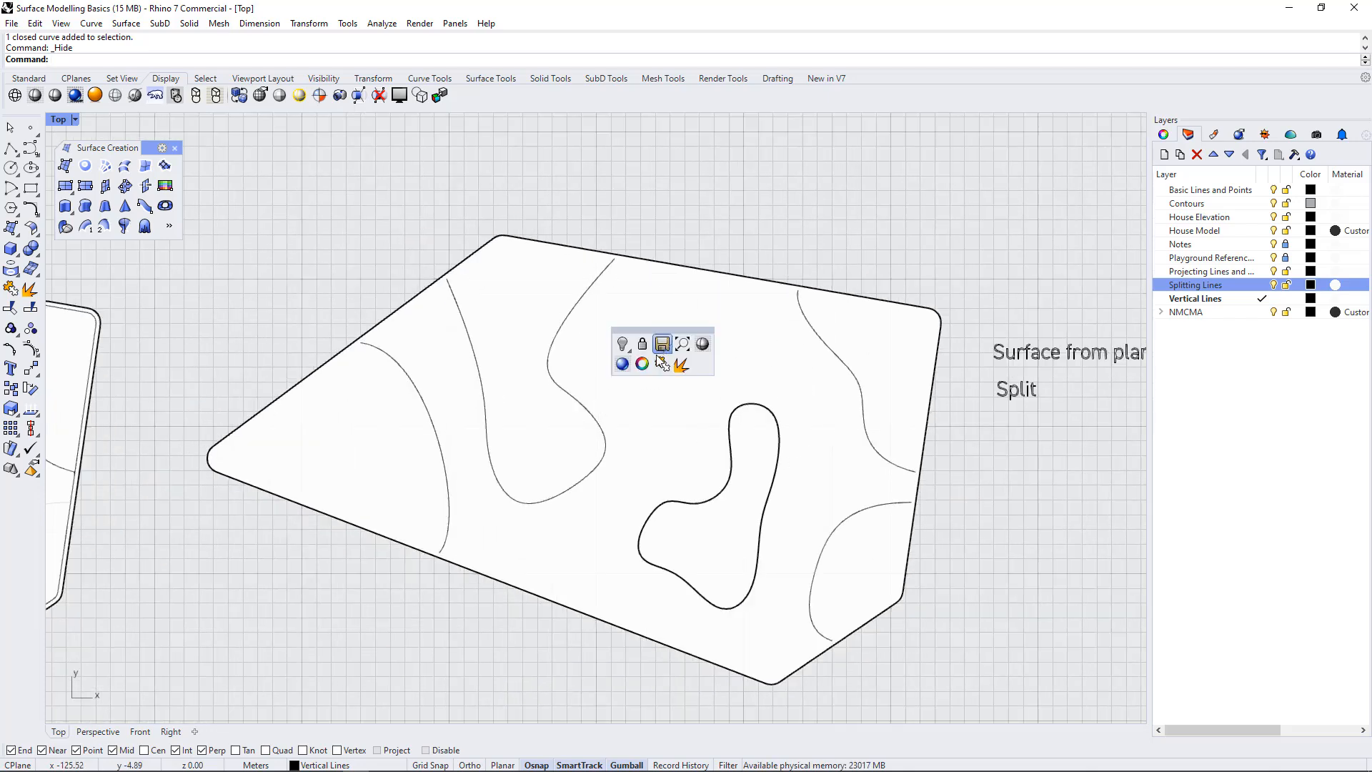
left_click(622, 346)
left_click(656, 373)
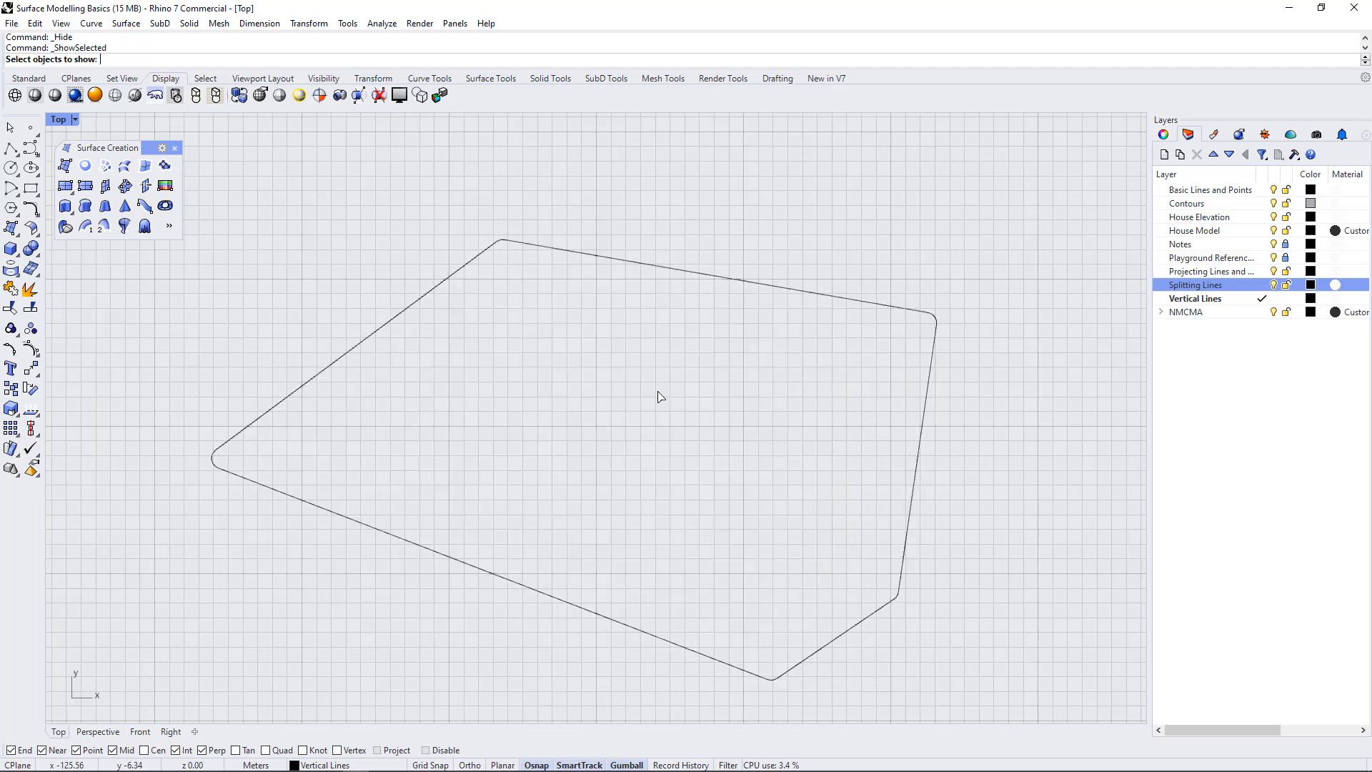
left_click(600, 262)
key("Return")
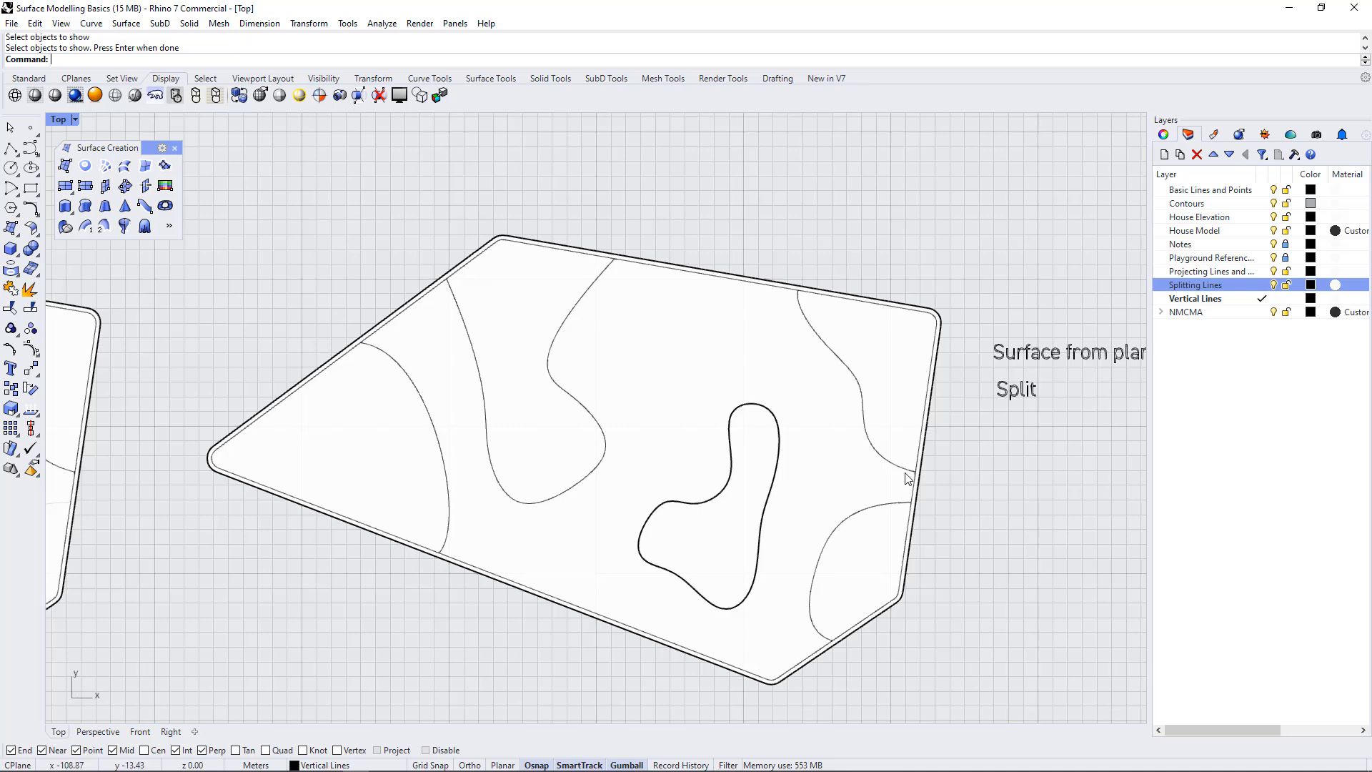
Check the corner region bounded by the open splitting curve and the inner outline, looking at how these curves enclose it
left_click(822, 342)
key("Return")
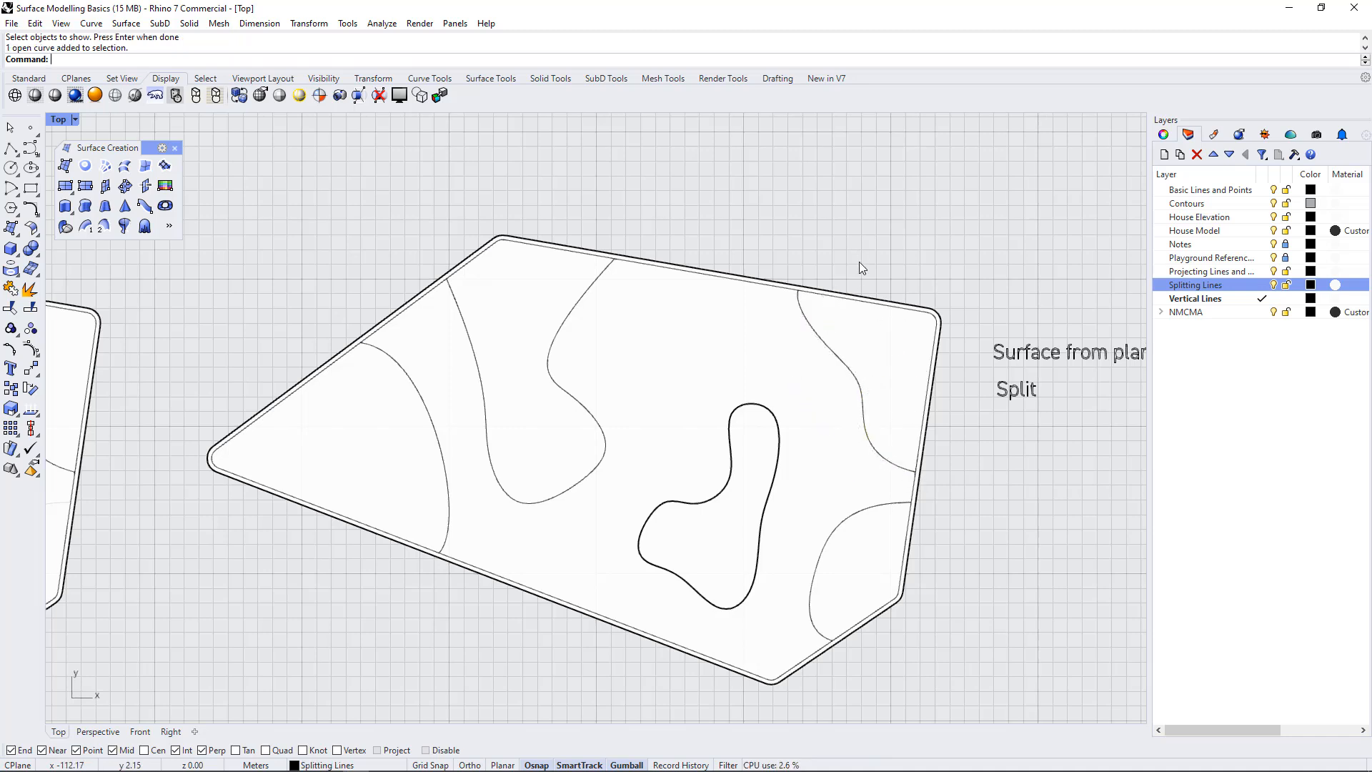
left_click(859, 302)
key("Escape")
scroll(607, 269, "up", 5)
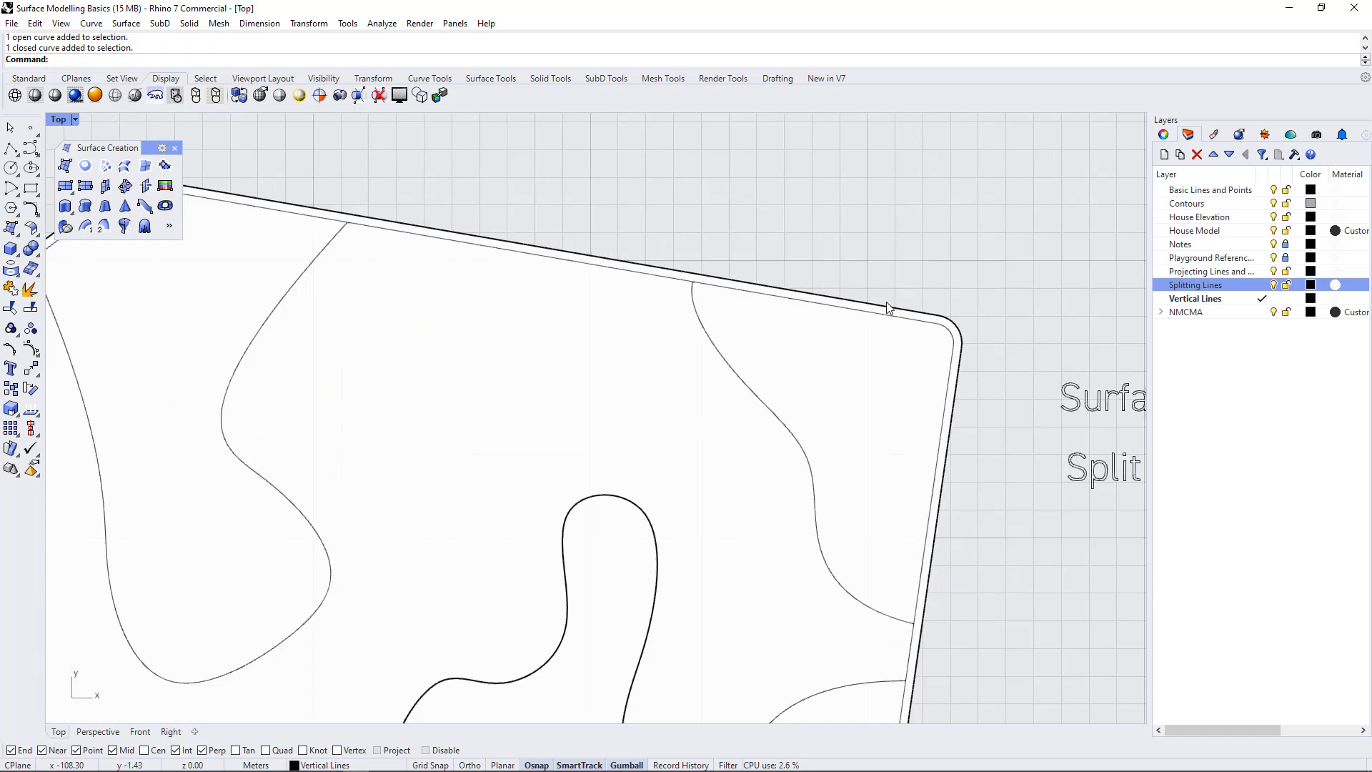
scroll(603, 313, "down", 2)
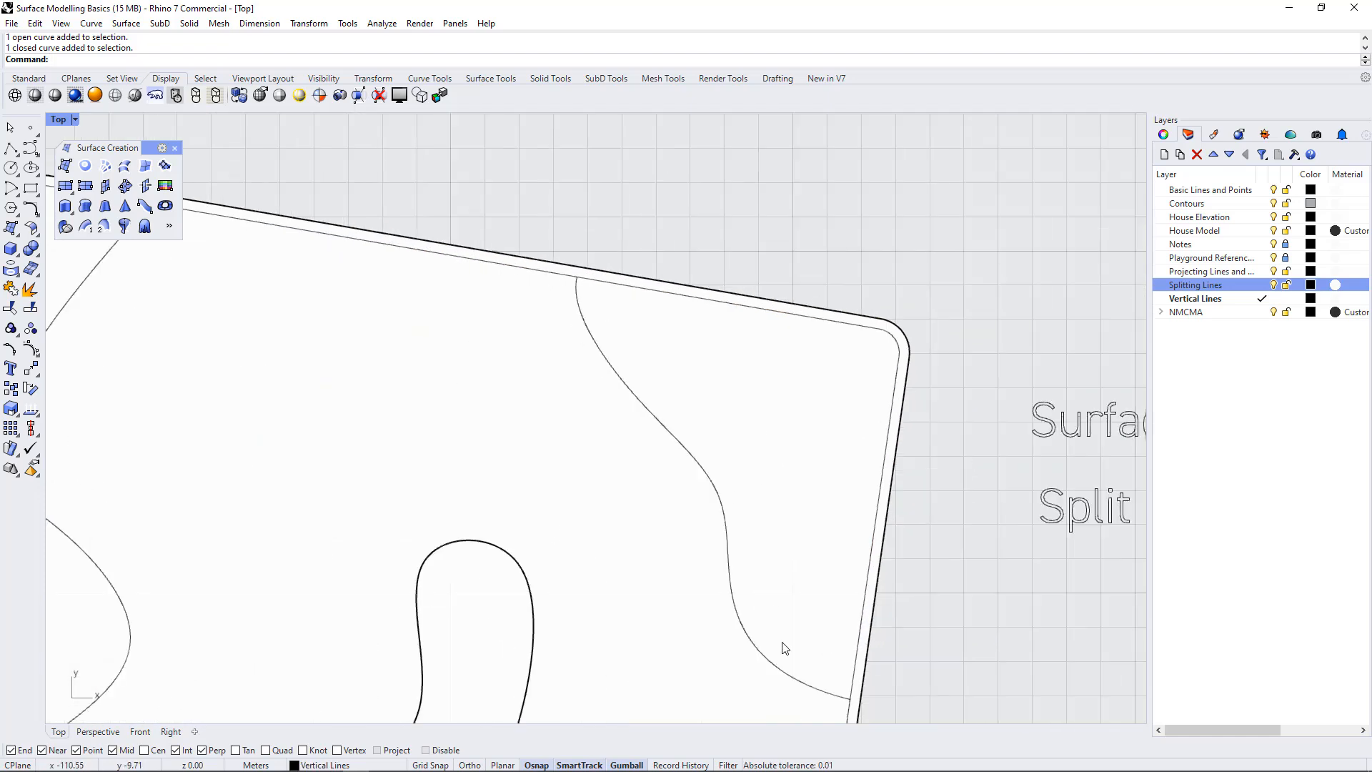
scroll(857, 479, "down", 5)
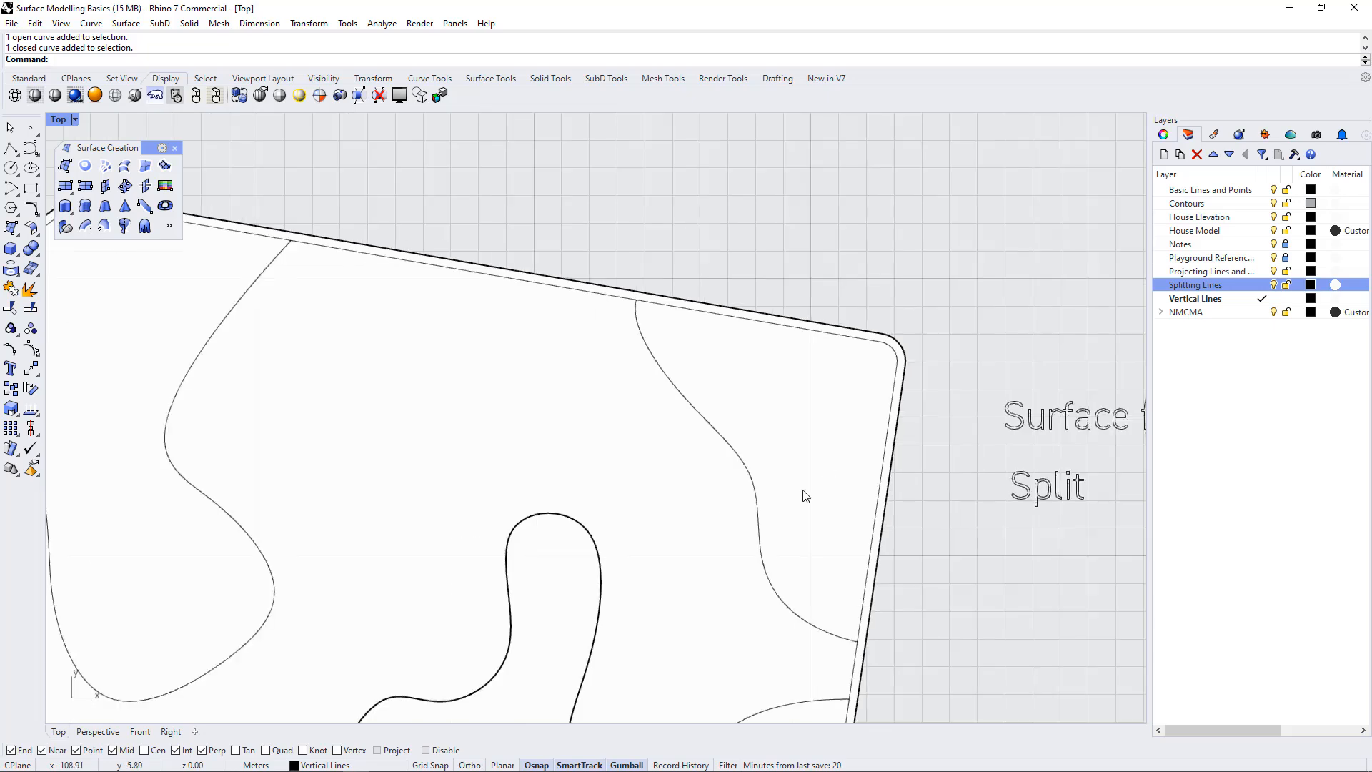
scroll(893, 350, "down", 2)
scroll(801, 439, "down", 4)
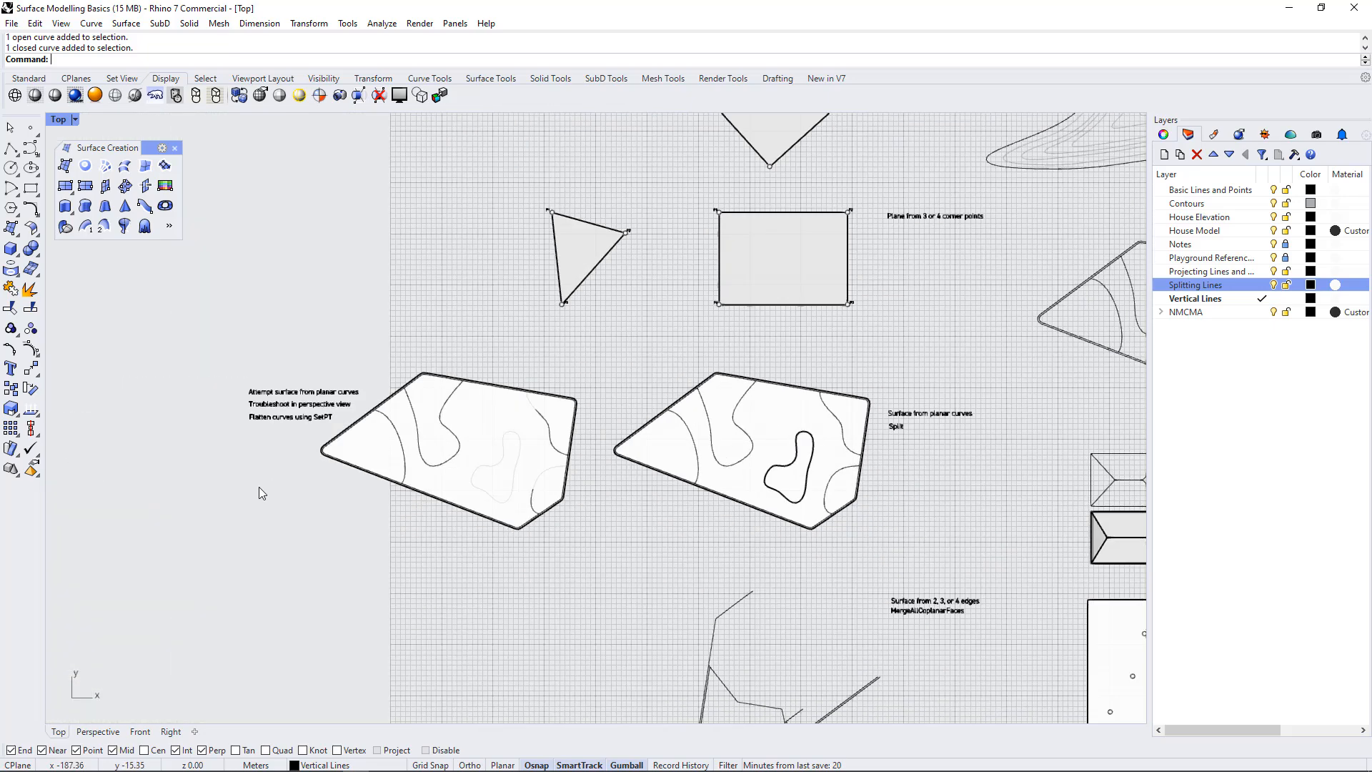
Split the surface beside the SetPT note in Top view, cutting with the inner outline, four open curves and closed freeform curve
scroll(260, 487, "up", 4)
left_click(570, 384)
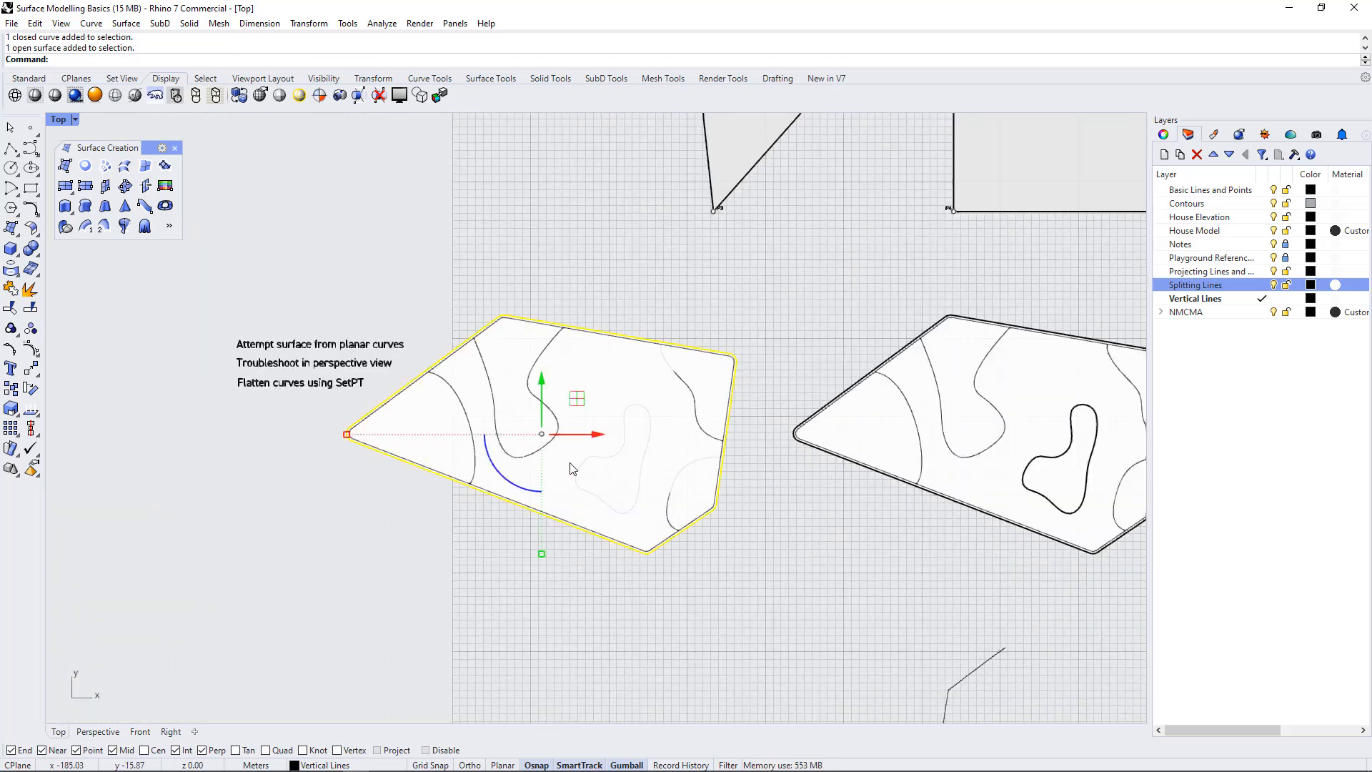
scroll(561, 428, "up", 4)
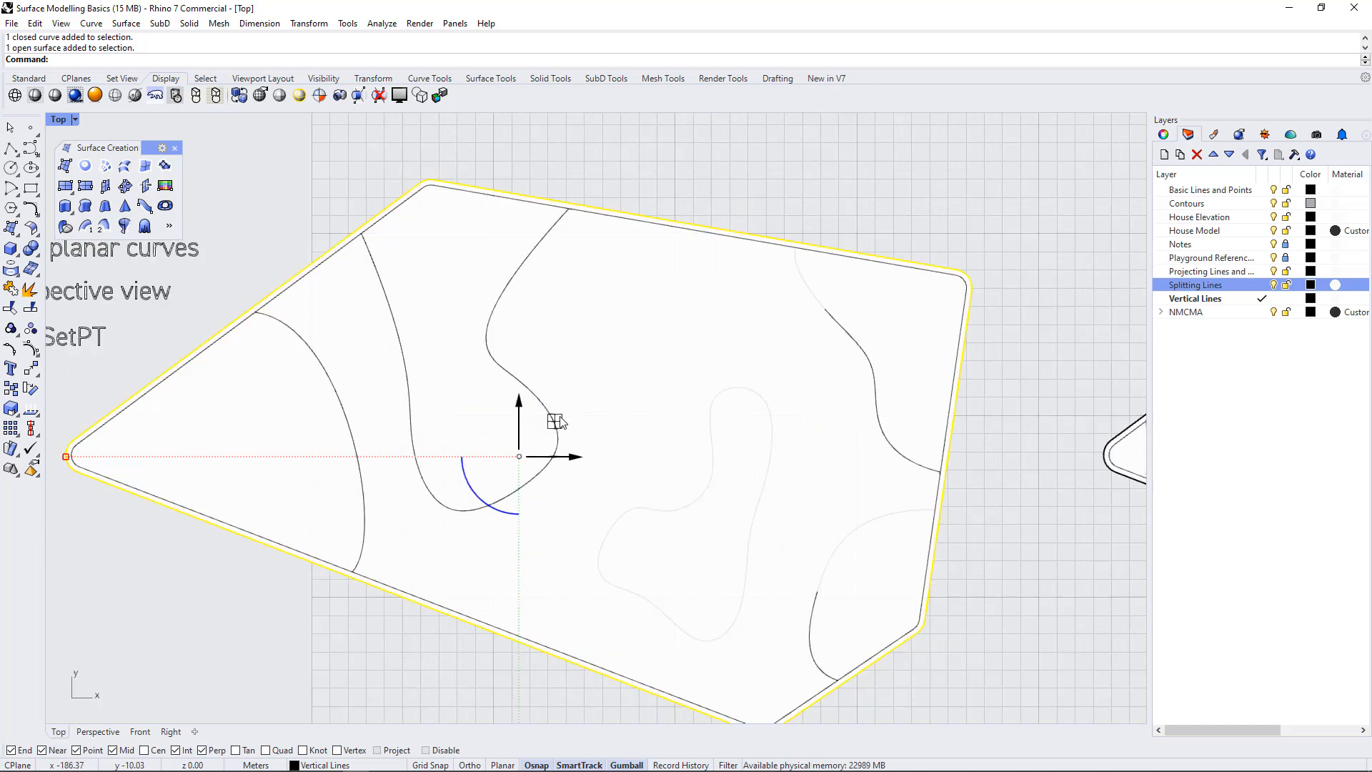
type("Split")
key("Return")
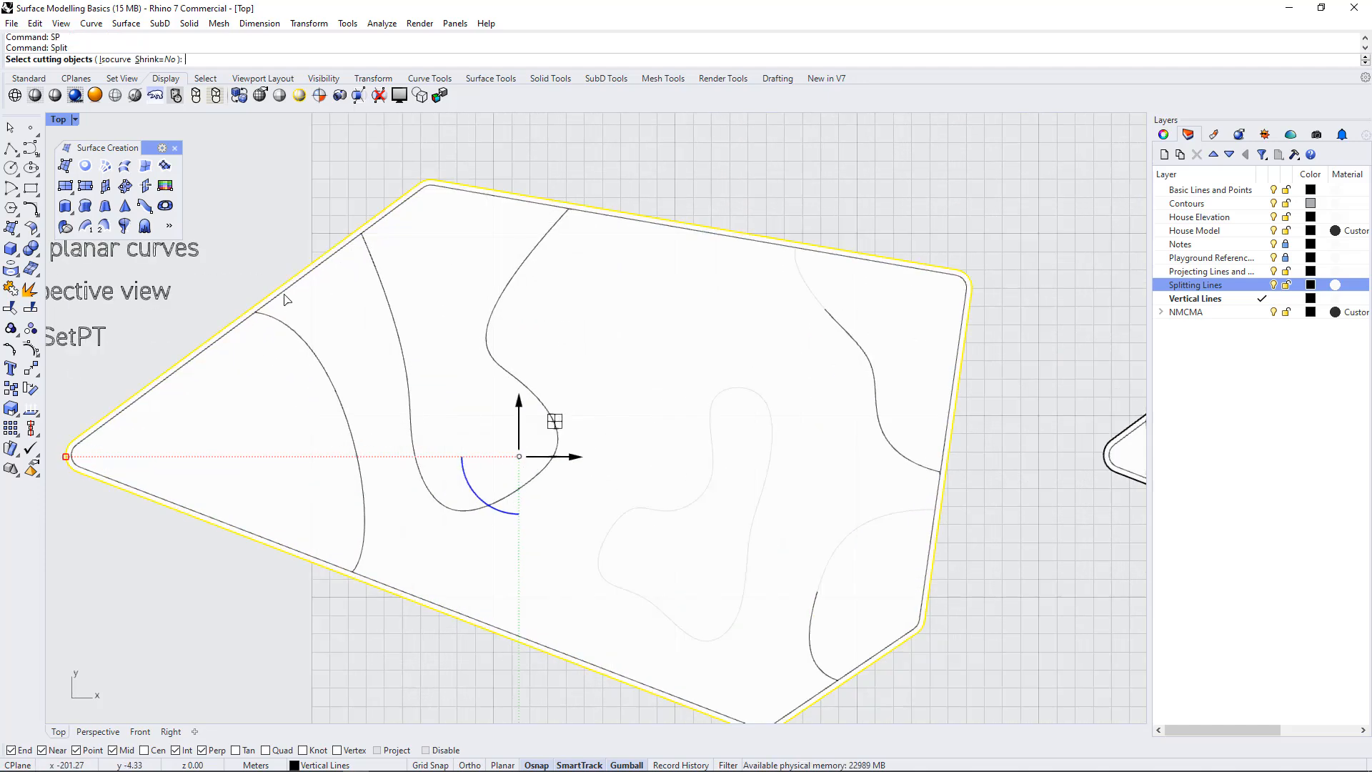
left_click(285, 323)
left_click(386, 330)
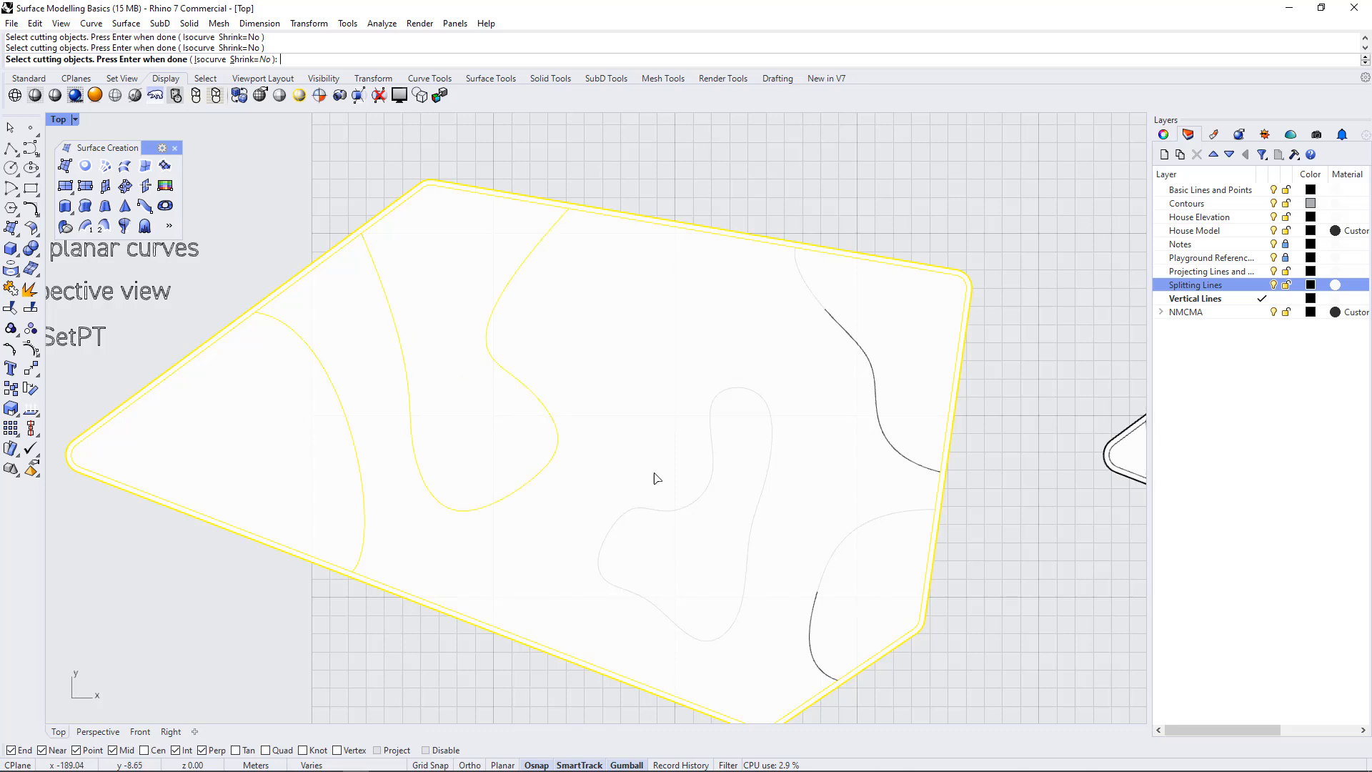
left_click(838, 563)
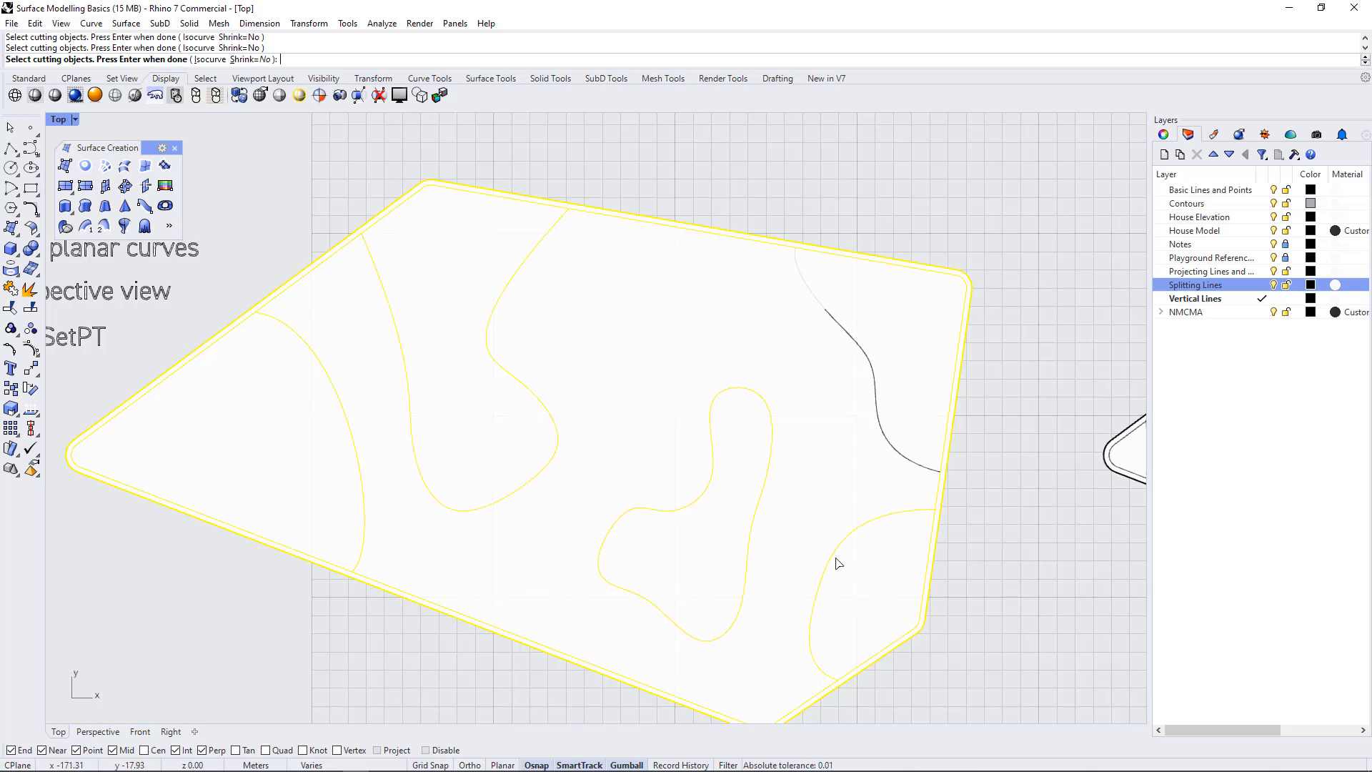
left_click(877, 401)
key("Return")
left_click(805, 196)
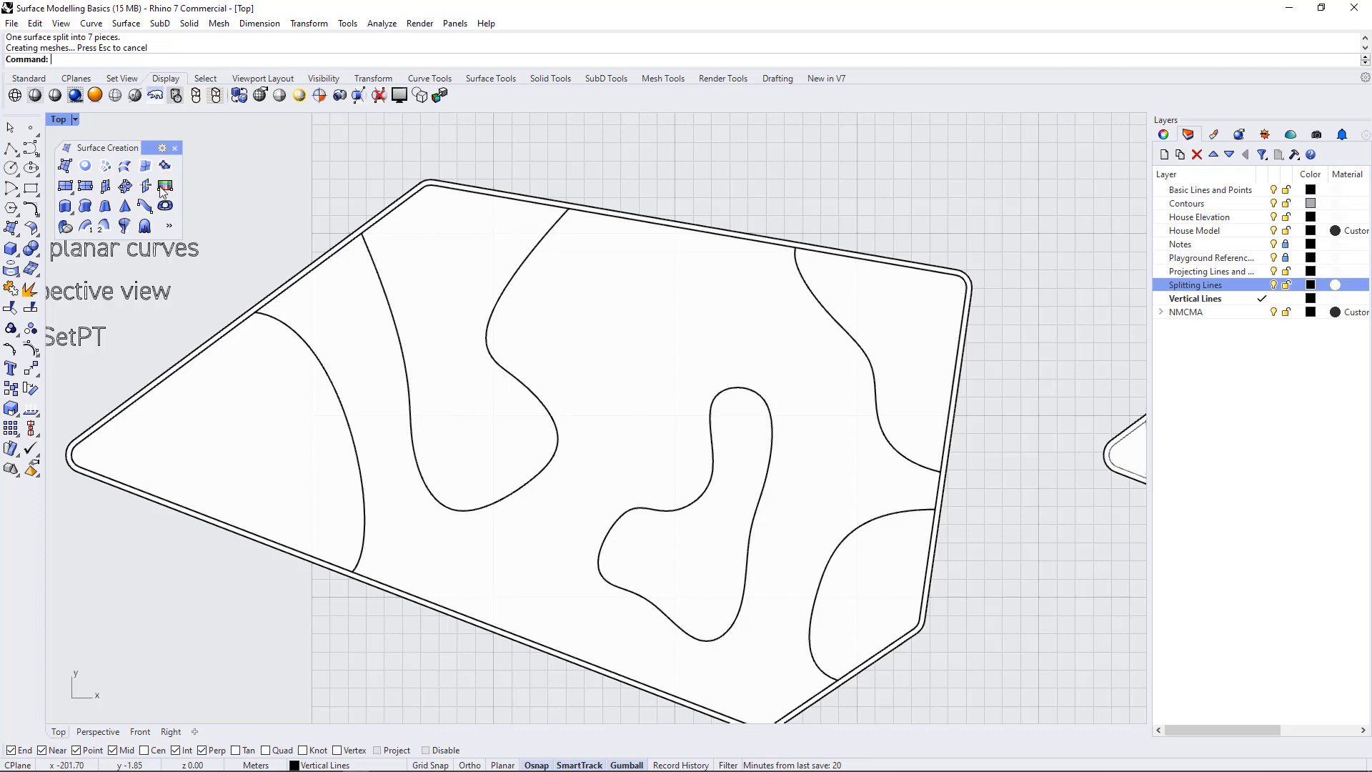
Compare an open non-planar curve with the split surface in the four-view layout and undo the Split
double_click(56, 118)
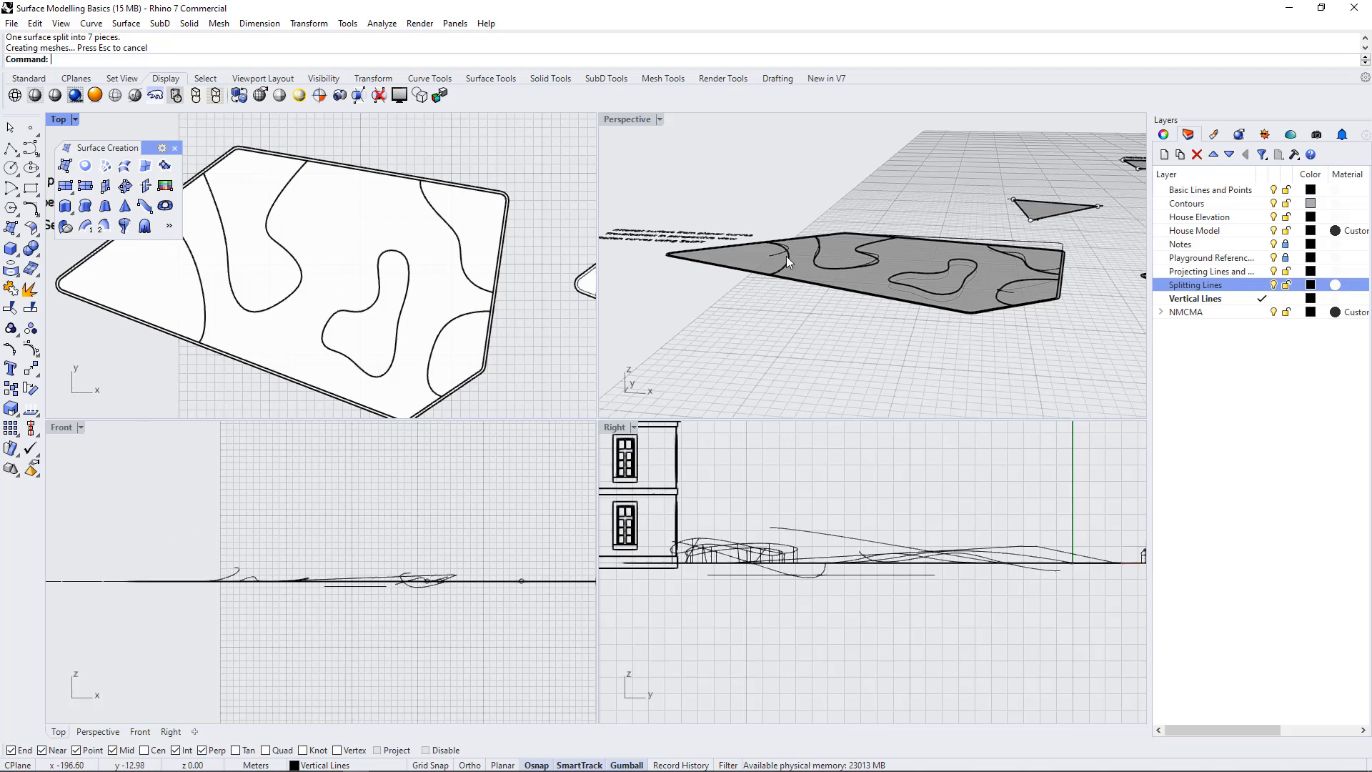
right_click_drag(783, 255, 904, 276)
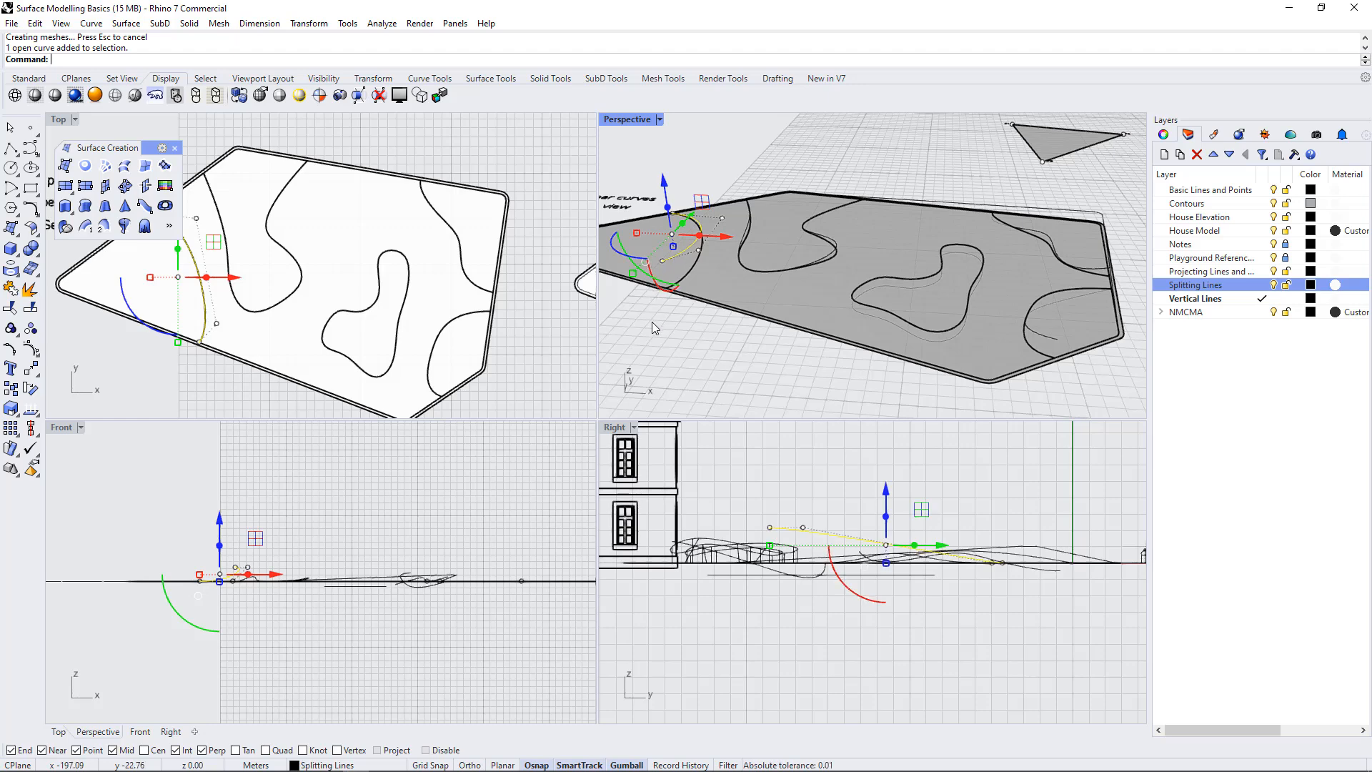
scroll(473, 278, "down", 2)
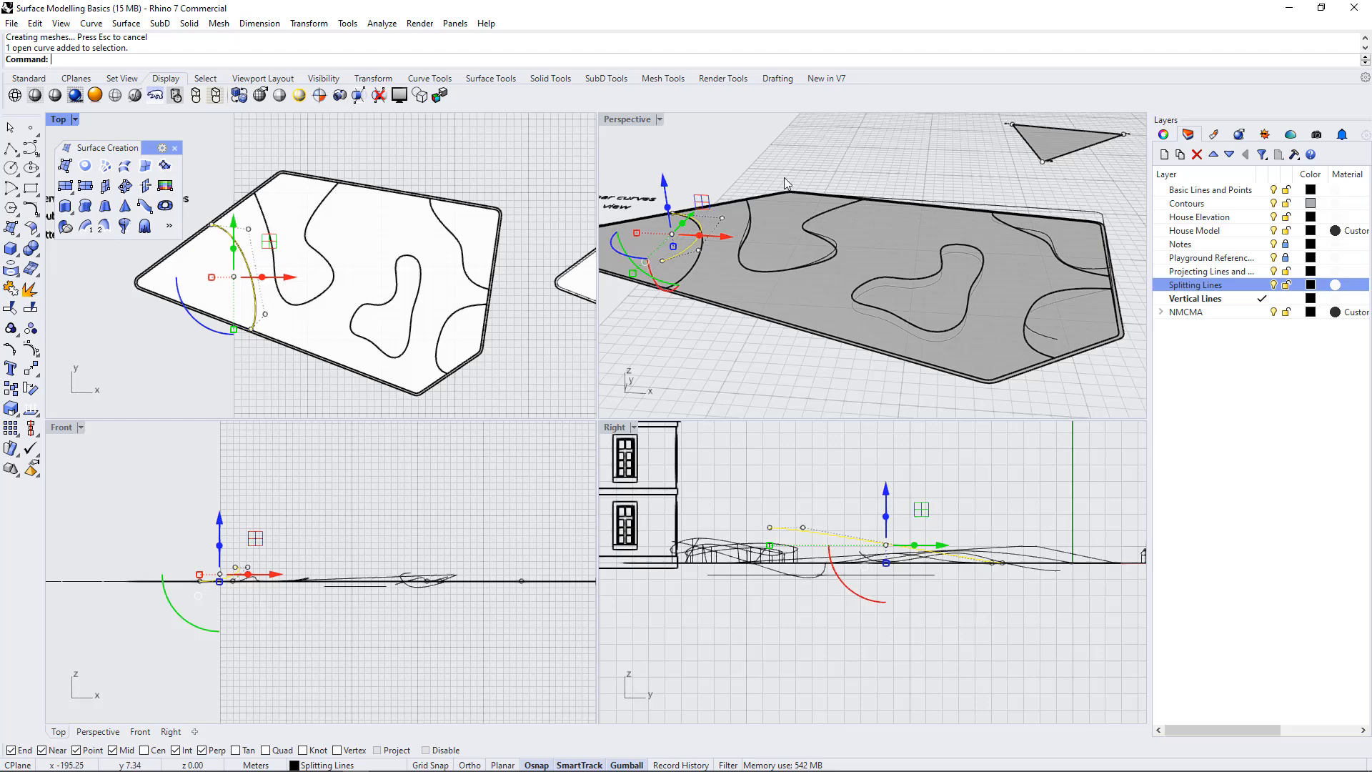
key("ctrl+z")
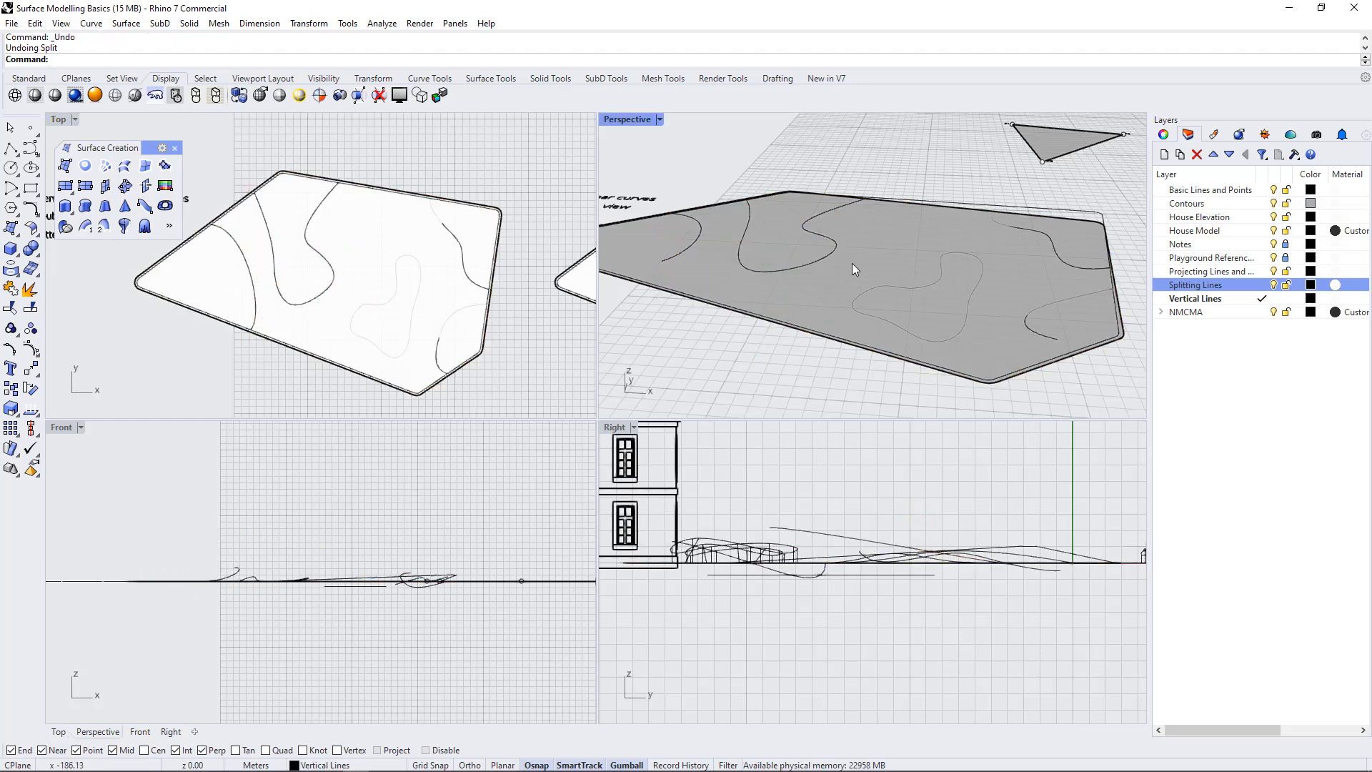
Split the same surface in the Perspective view, using the inner outline, four open curves and closed freeform curve as cutting objects
type("SP")
key("Return")
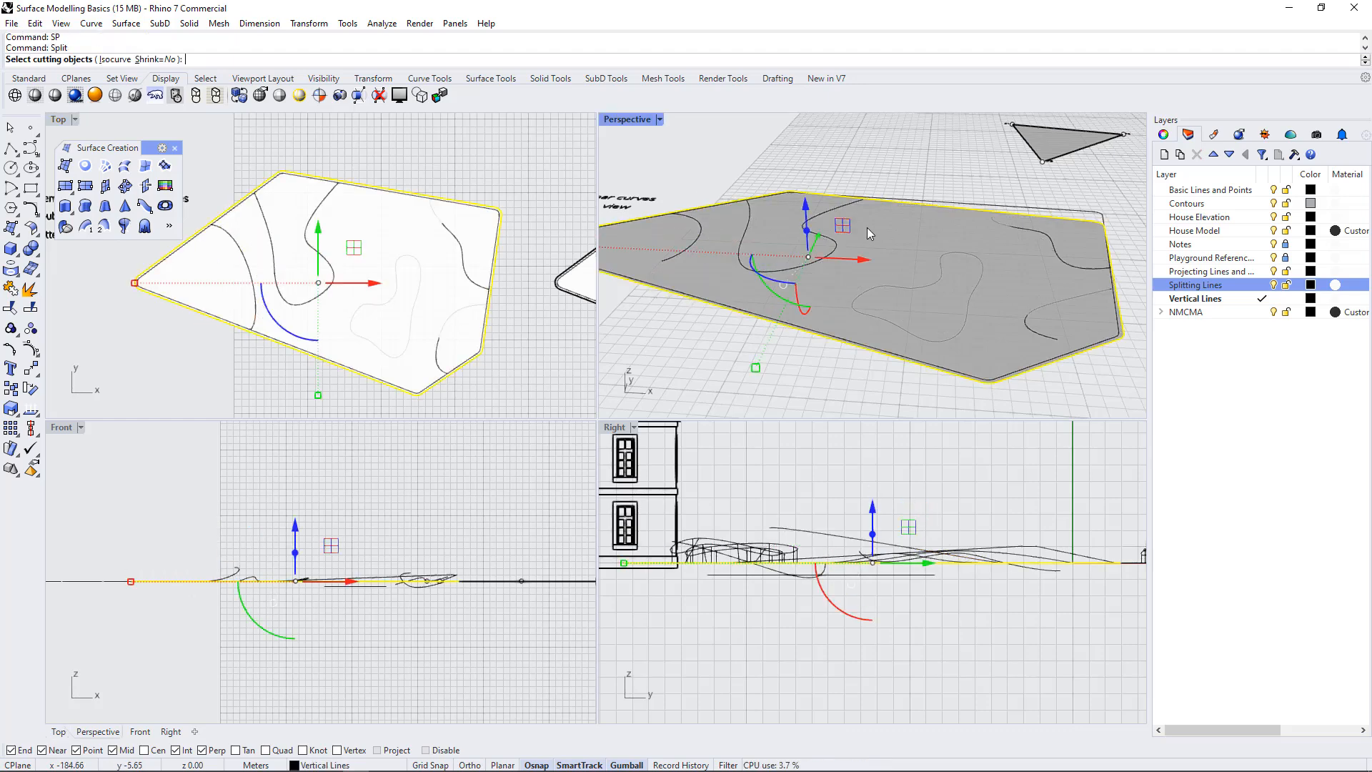
double_click(635, 120)
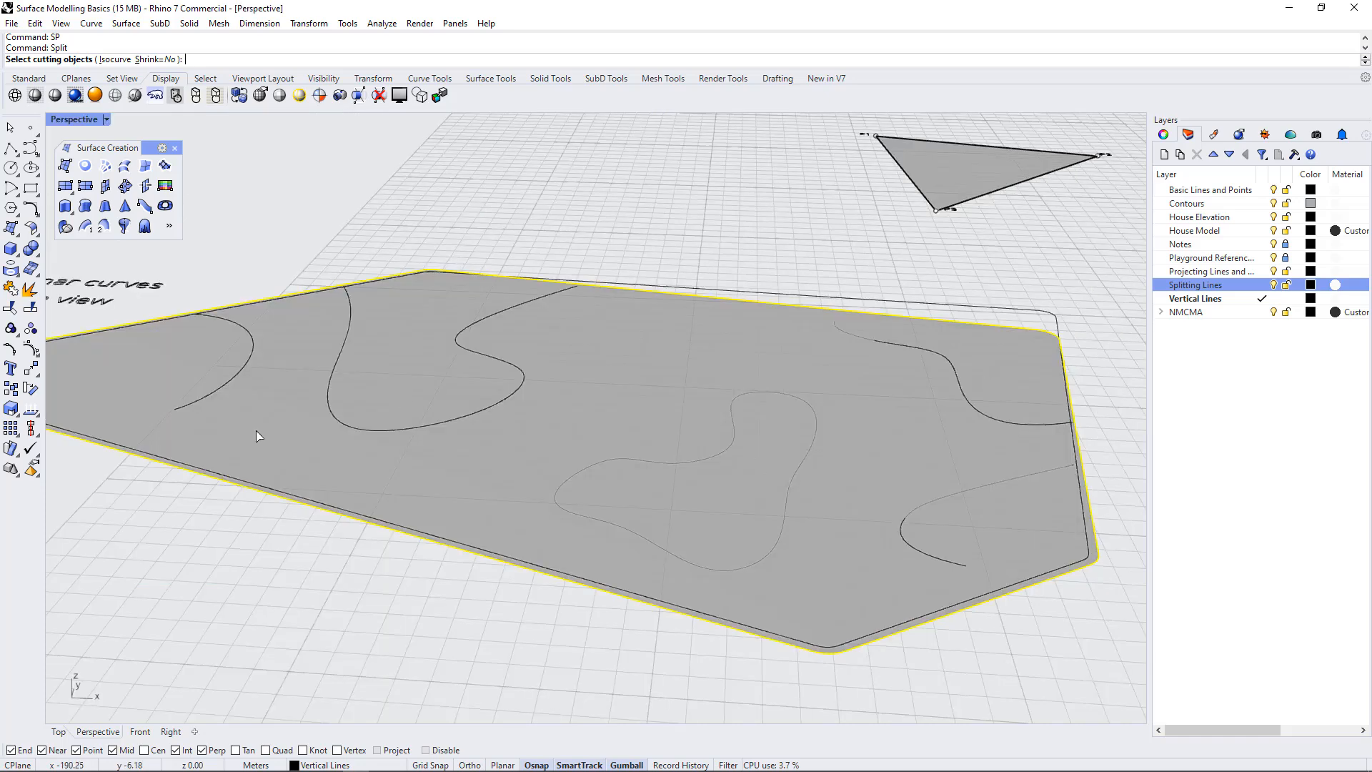
left_click(205, 397)
left_click(430, 426)
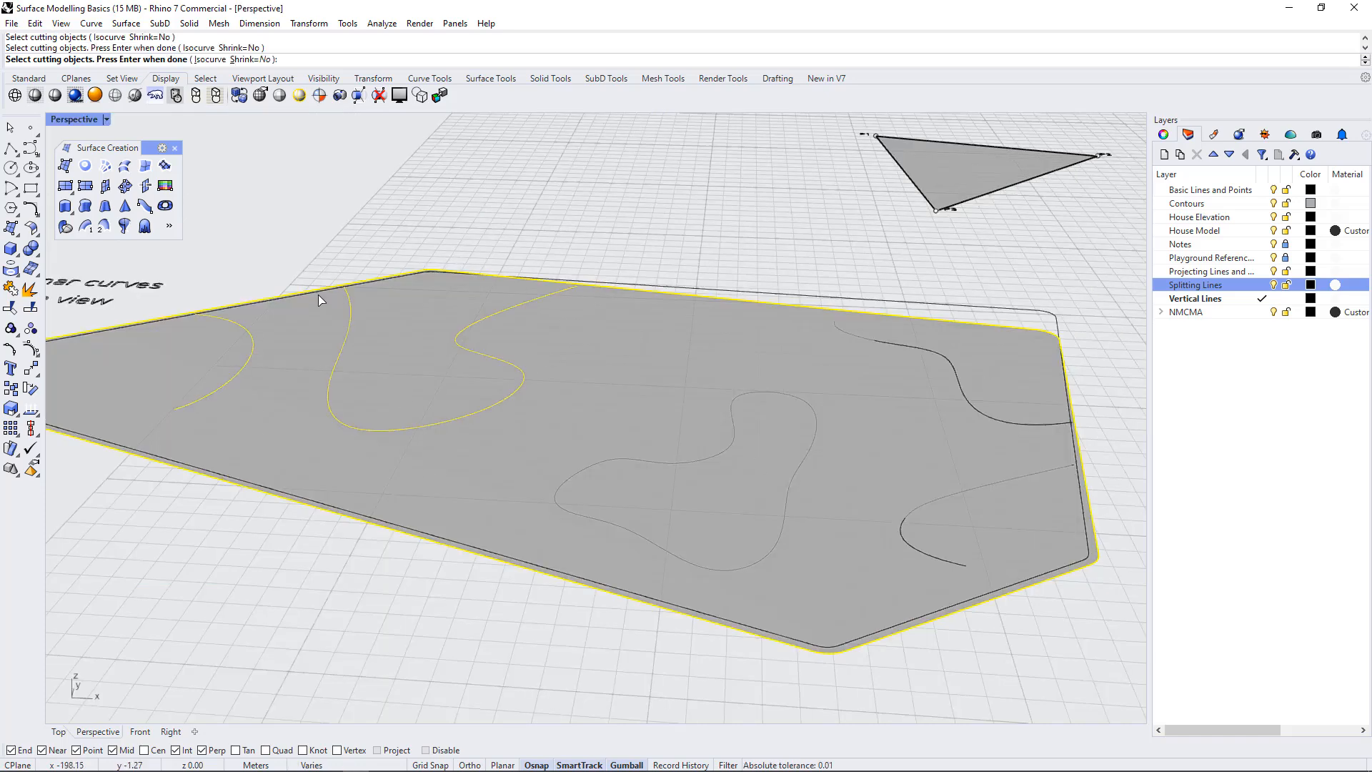
left_click(318, 294)
left_click(669, 463)
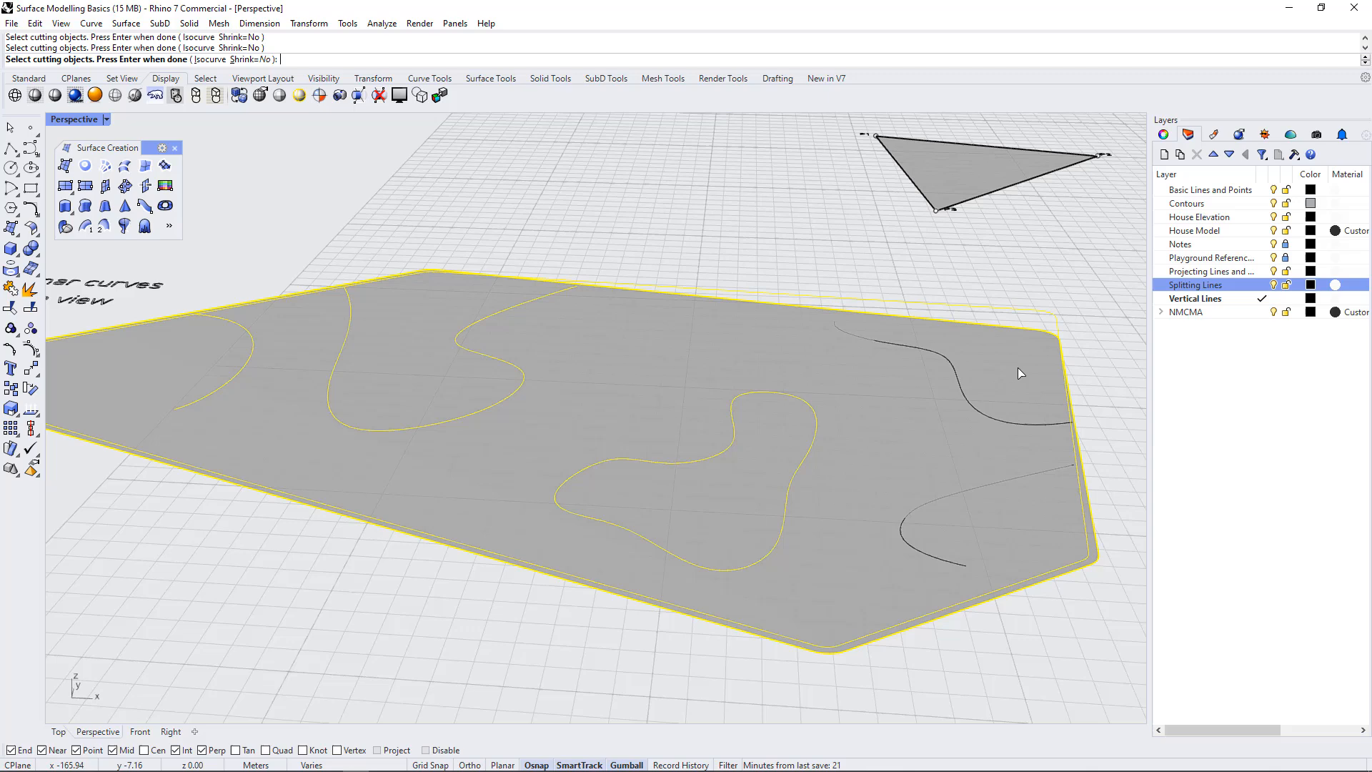
left_click(959, 406)
left_click(962, 494)
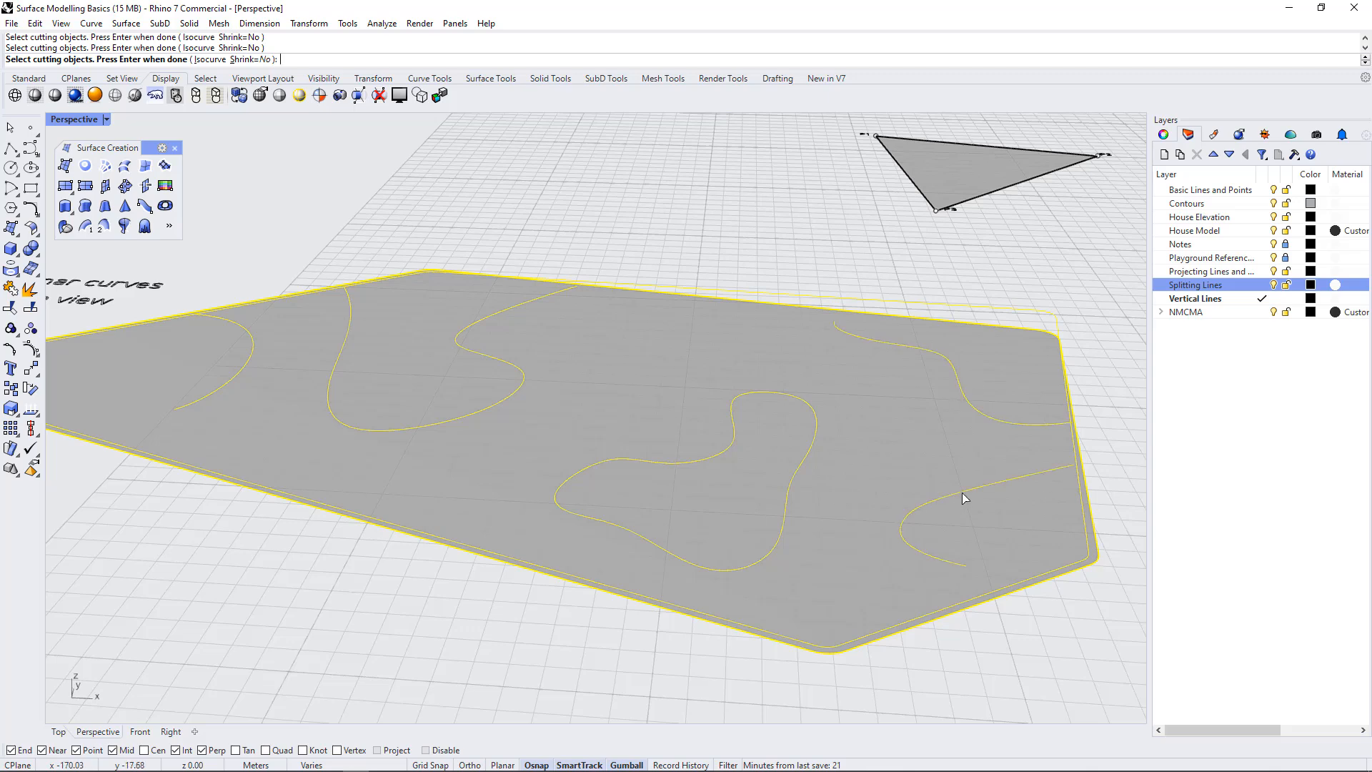
key("Return")
Examine from a low angle how the split edges on the surface compare with the non-planar cutting curves
left_click(602, 203)
right_click_drag(736, 403, 654, 409)
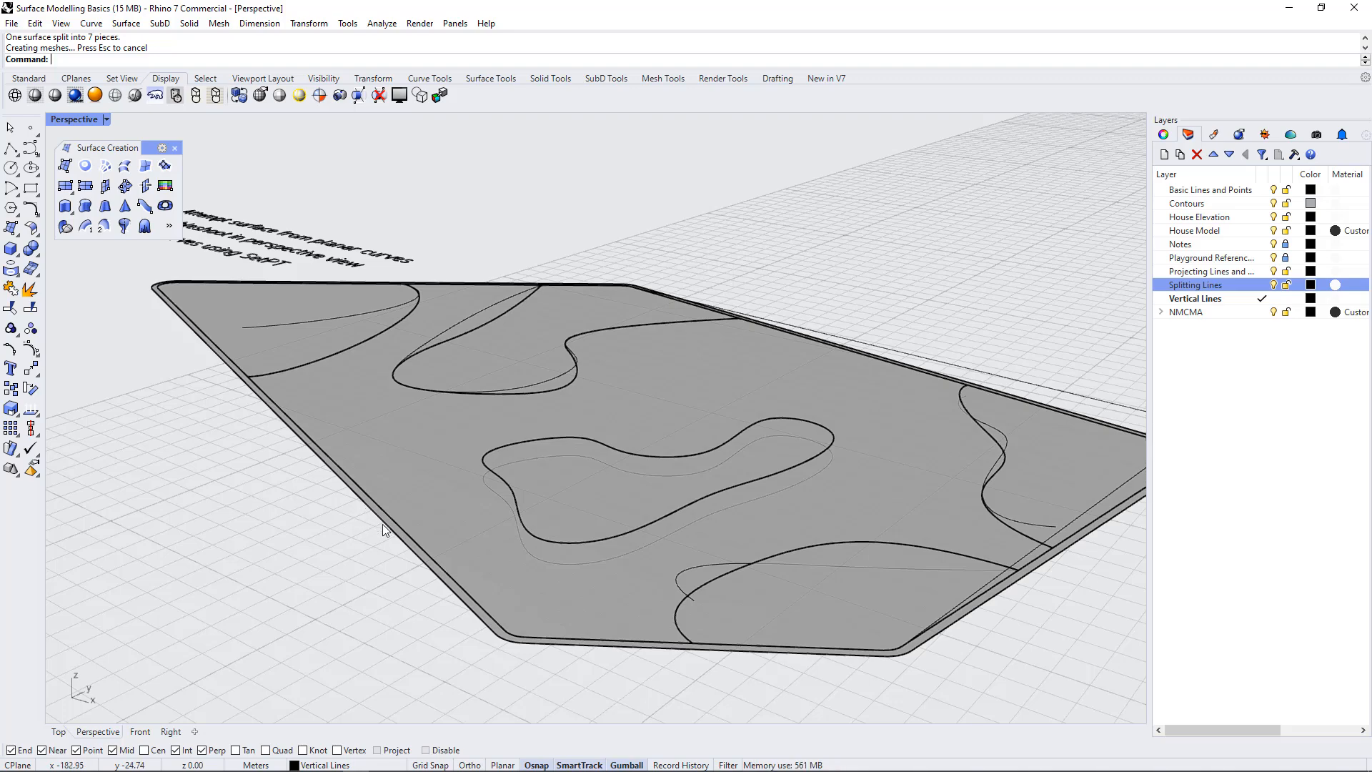
right_click_drag(503, 607, 573, 556)
right_click_drag(885, 507, 871, 542)
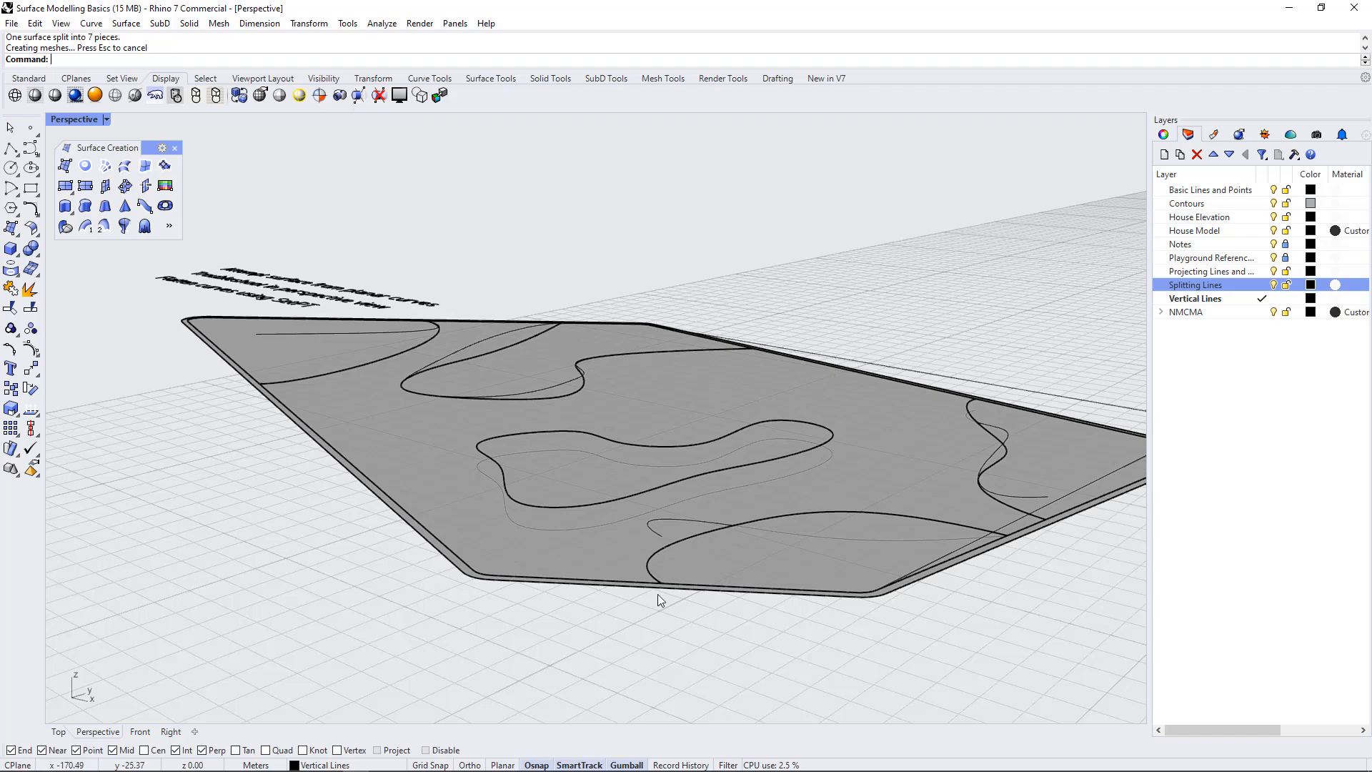
mouse_move(658, 594)
right_mouse_down()
mouse_move(659, 545)
mouse_move(685, 536)
mouse_move(679, 586)
right_mouse_up()
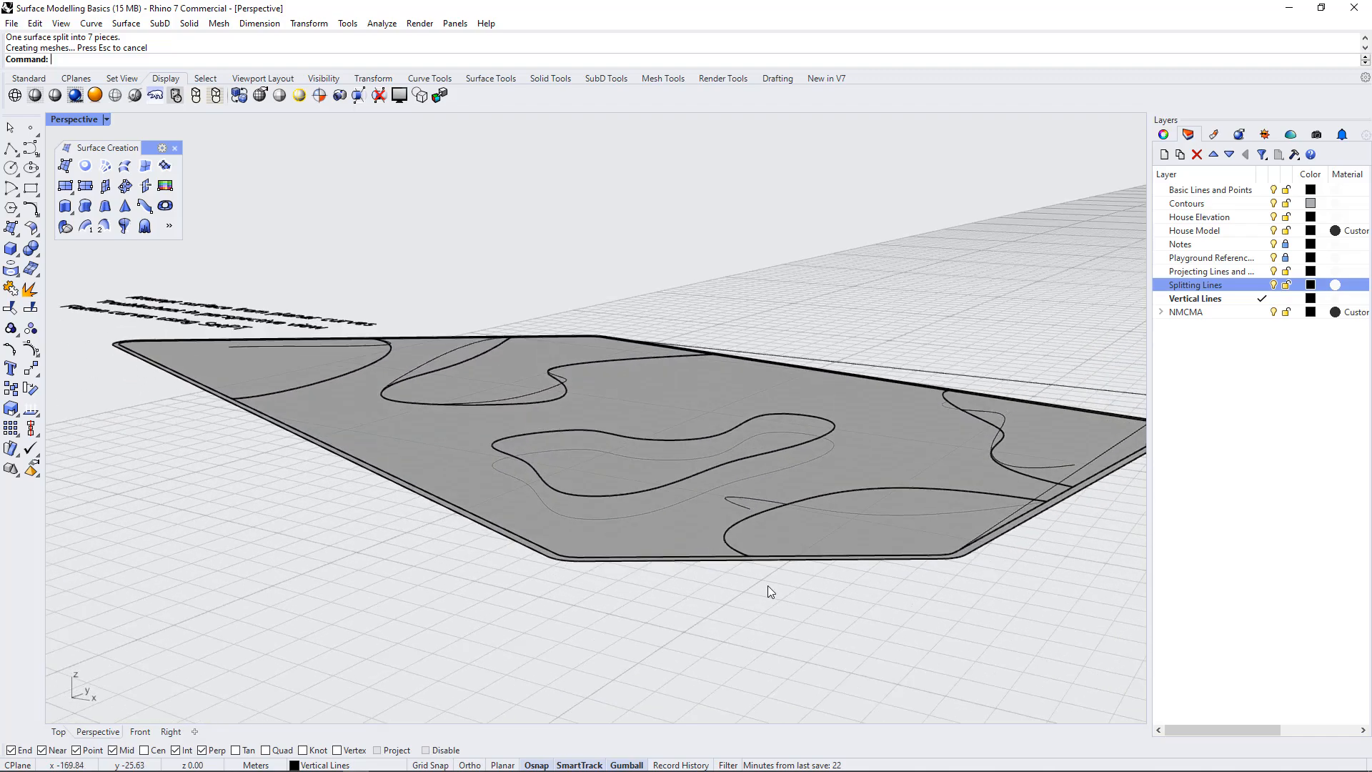
Flatten the inner outline, four open curves and closed freeform curve onto the surface's corner level with SetPt, setting only Z, aligned to World
left_click(753, 500)
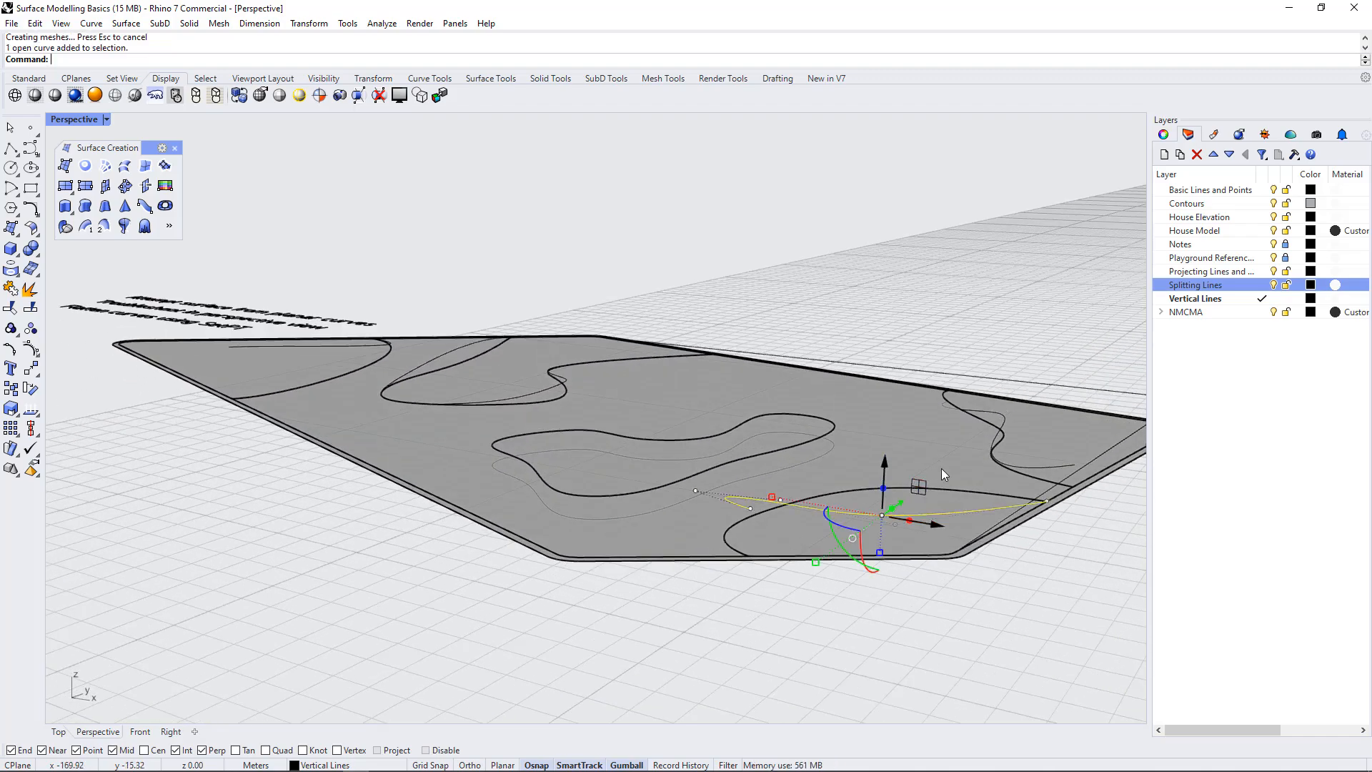
left_click(1002, 422, "shift")
left_click(1092, 461, "shift")
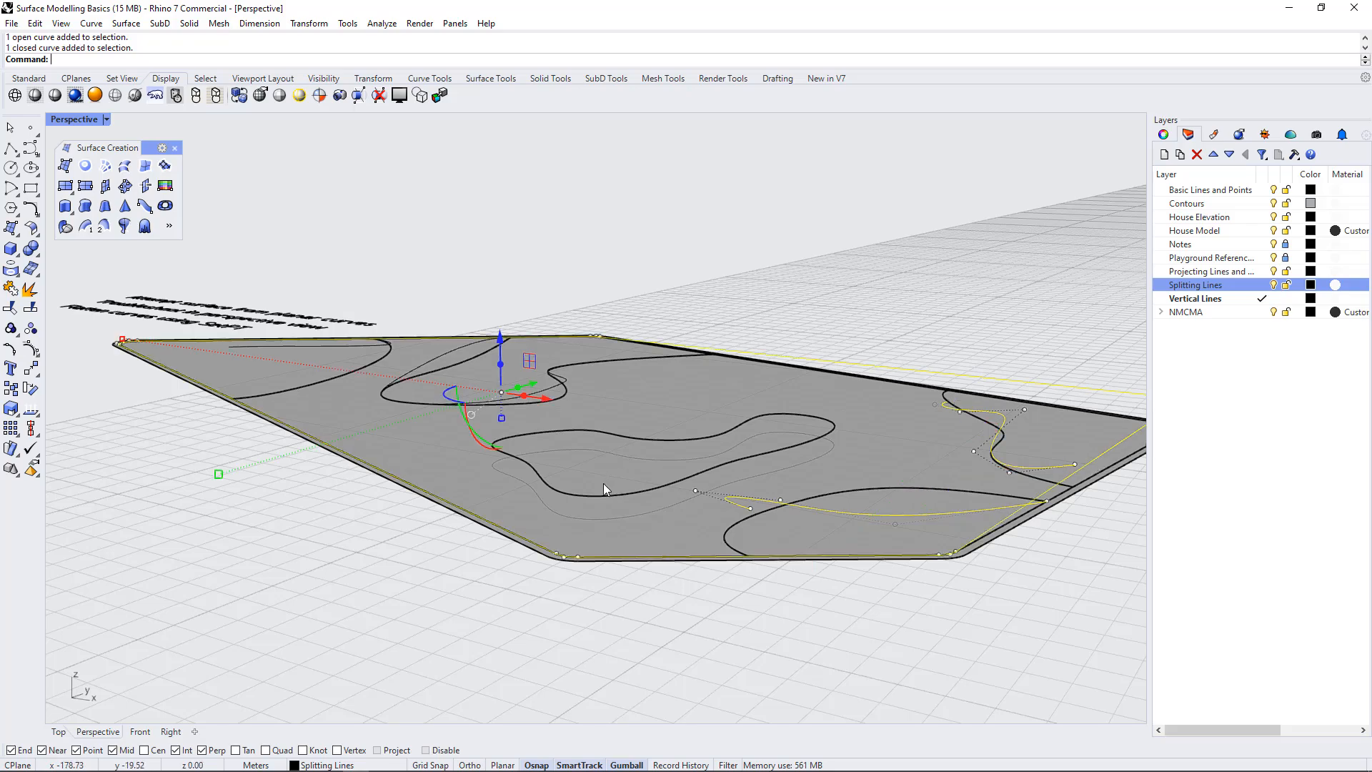
left_click(590, 524, "shift")
left_click(429, 357, "shift")
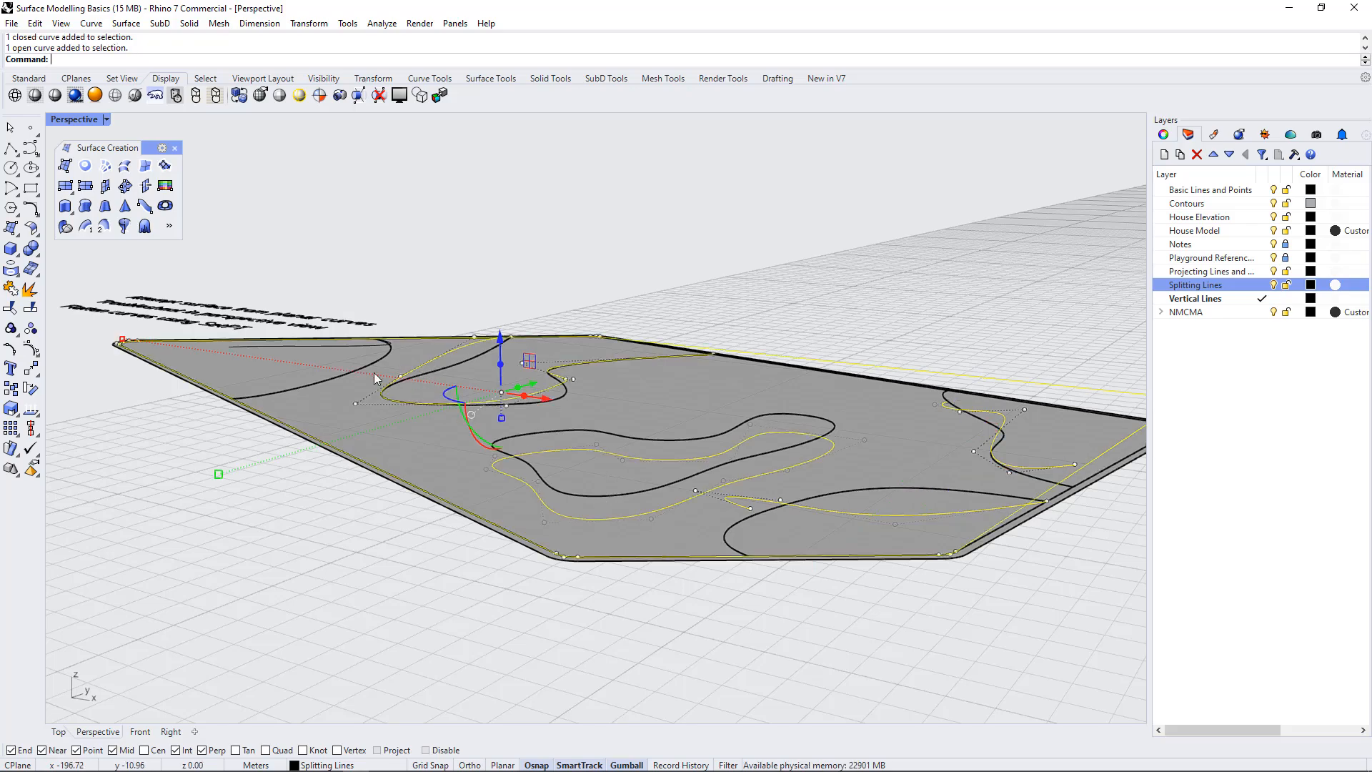
left_click(366, 347, "shift")
right_click_drag(366, 348, 388, 442)
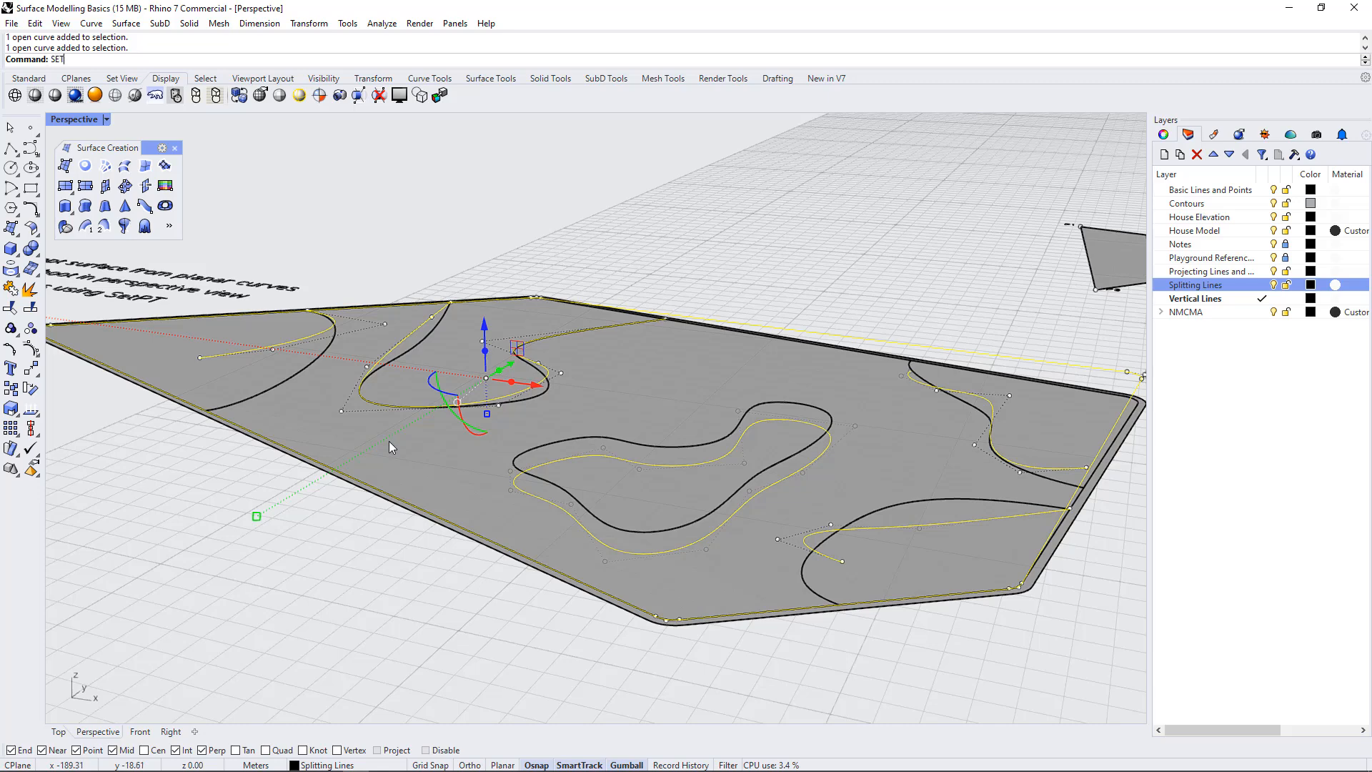
type("p")
key("Return")
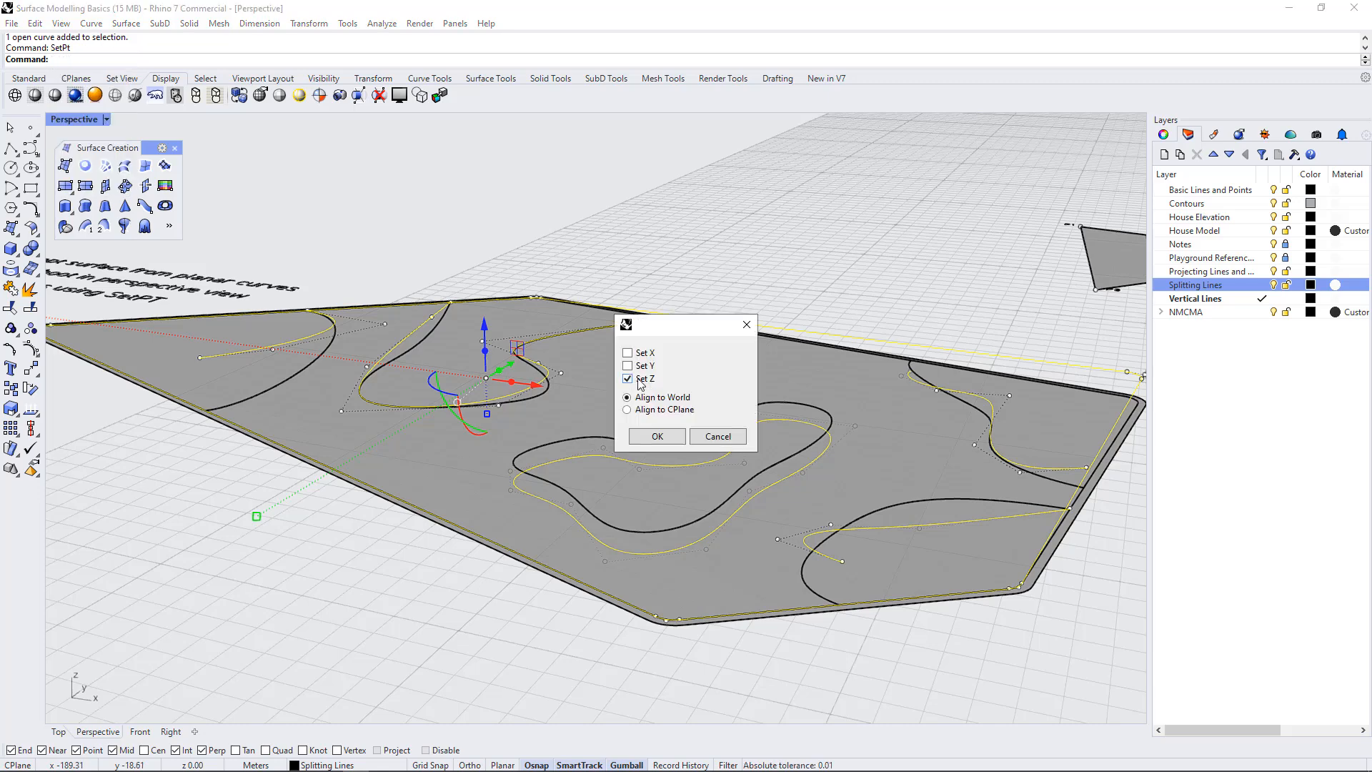
left_click(656, 436)
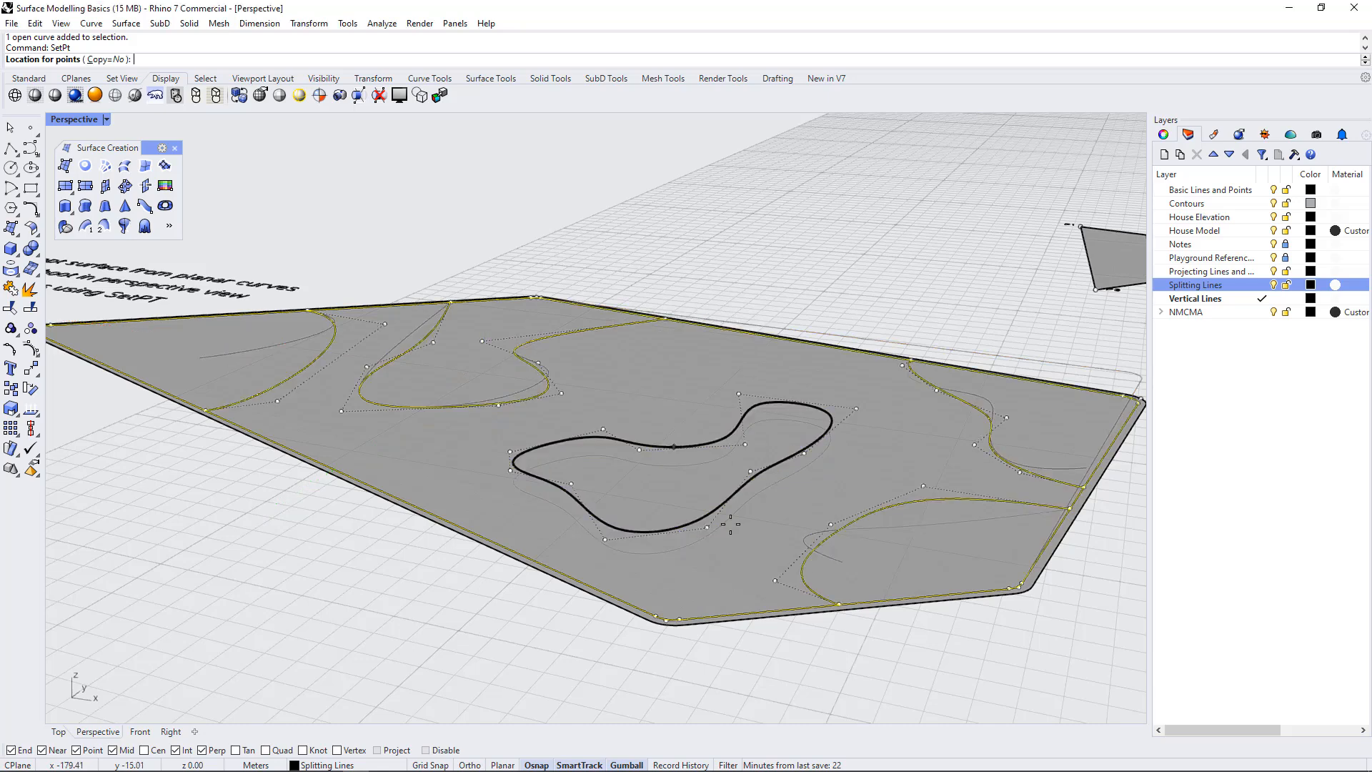
left_click(1029, 589)
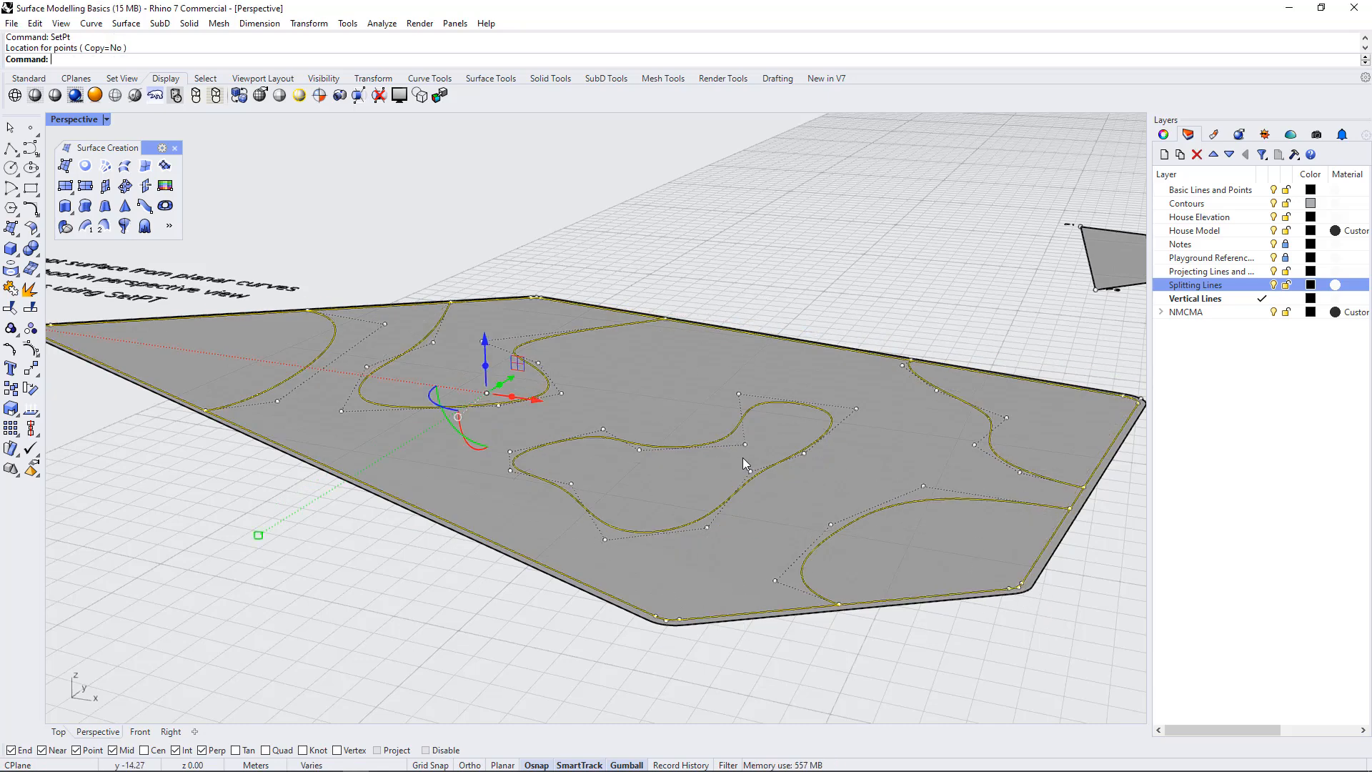
Clear the selection and show the "Surface from 2, 3, or 4 edges" exercise in the Top view
right_click_drag(736, 592, 746, 623)
left_click(732, 222)
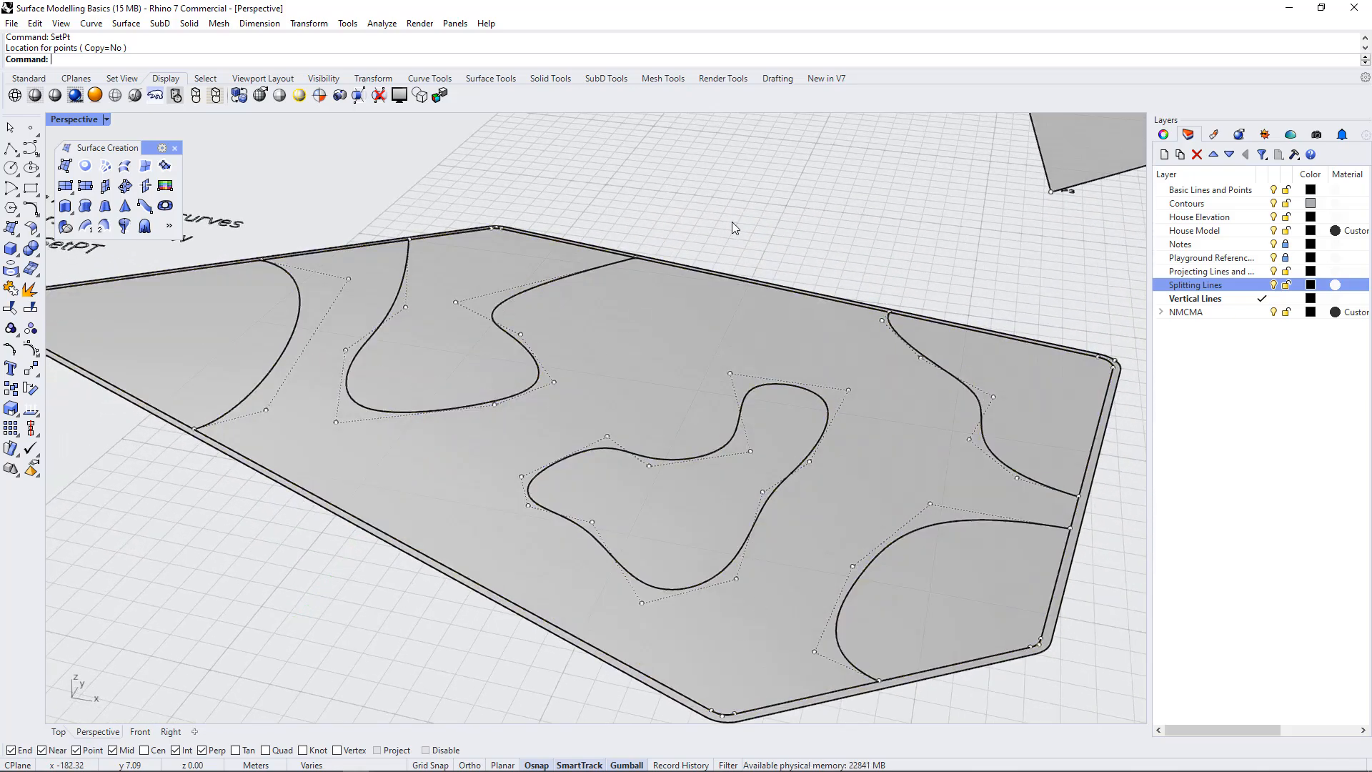
double_click(74, 120)
double_click(60, 118)
scroll(502, 309, "down", 5)
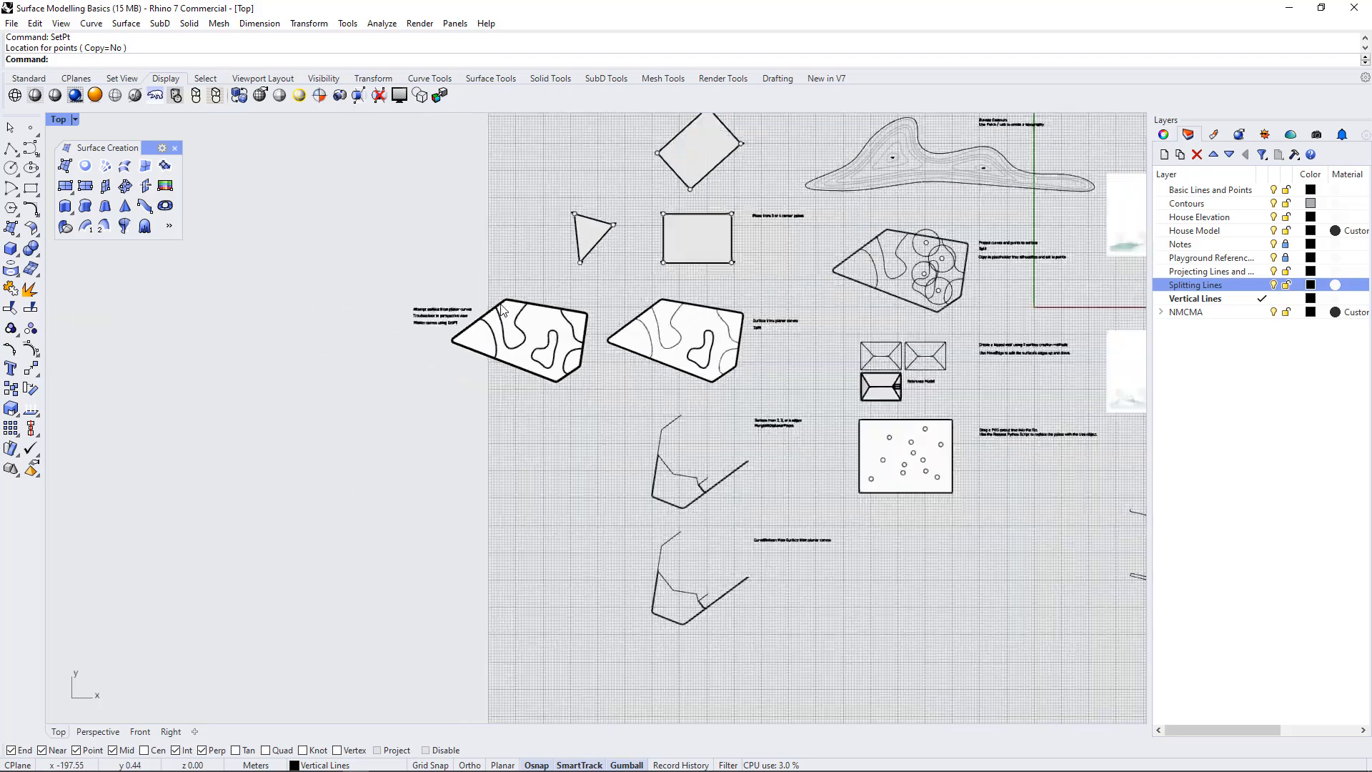
scroll(739, 447, "up", 6)
scroll(741, 456, "down", 4)
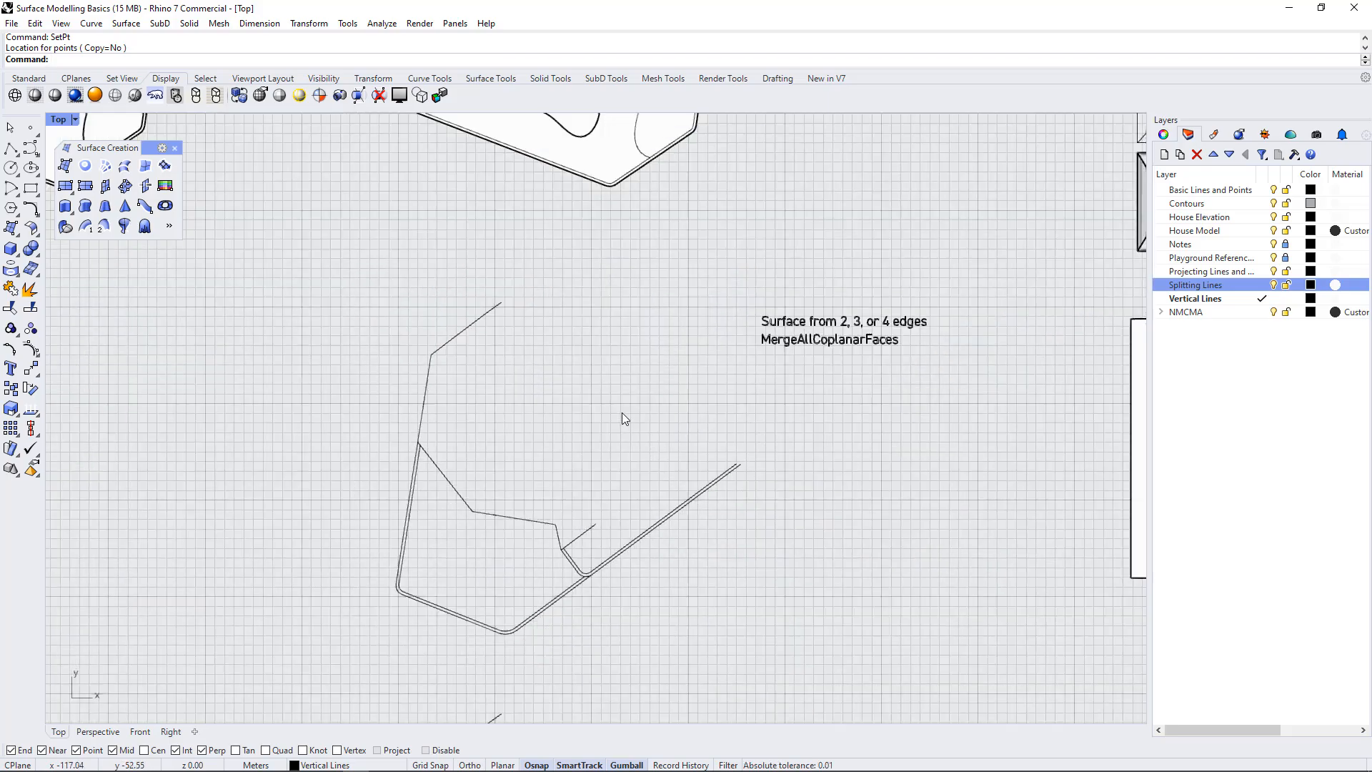
Examine the exercise's open curves by selecting them individually, checking where they meet and how far they extend beyond the enclosed area
left_click(563, 483)
left_click(552, 536)
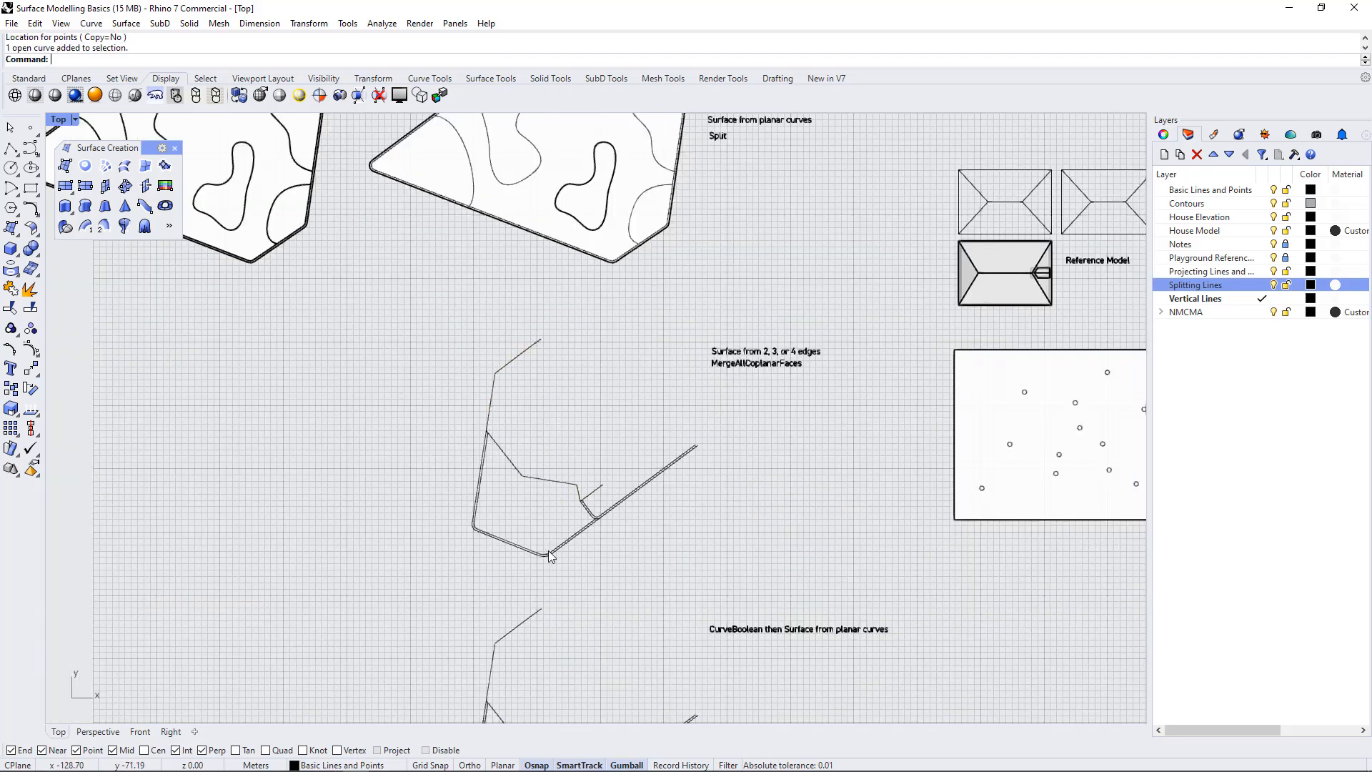
scroll(550, 553, "up", 6)
left_click(578, 530)
left_click(599, 533)
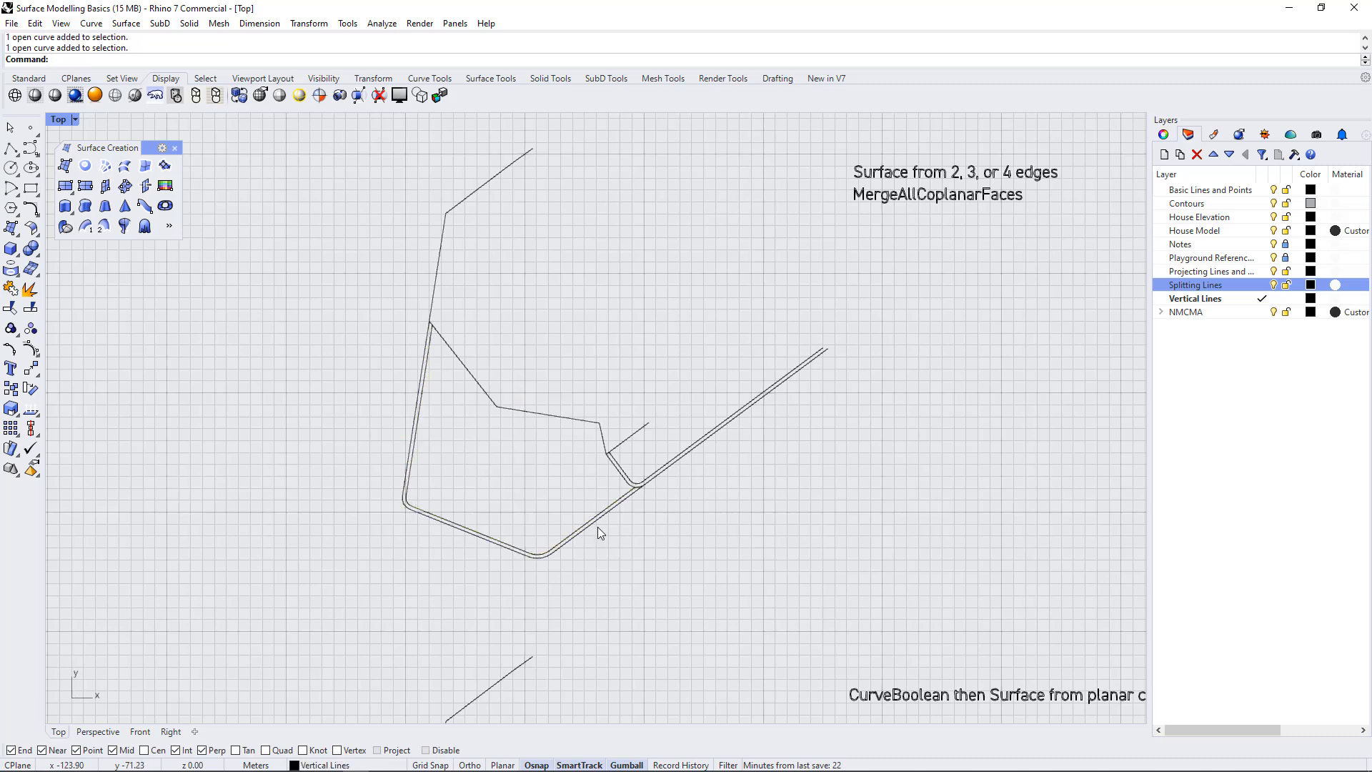
left_click(589, 520)
left_click(667, 493)
left_click(663, 470)
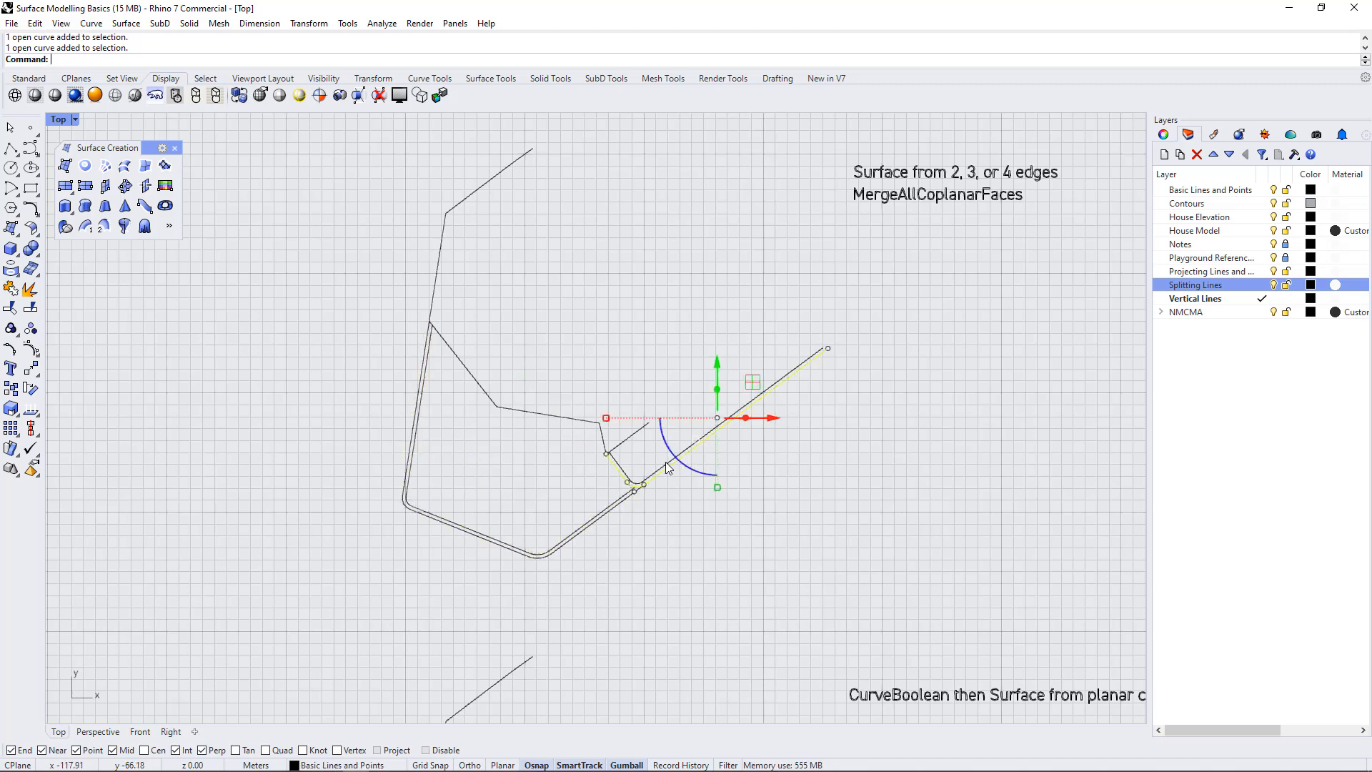
left_click(727, 500)
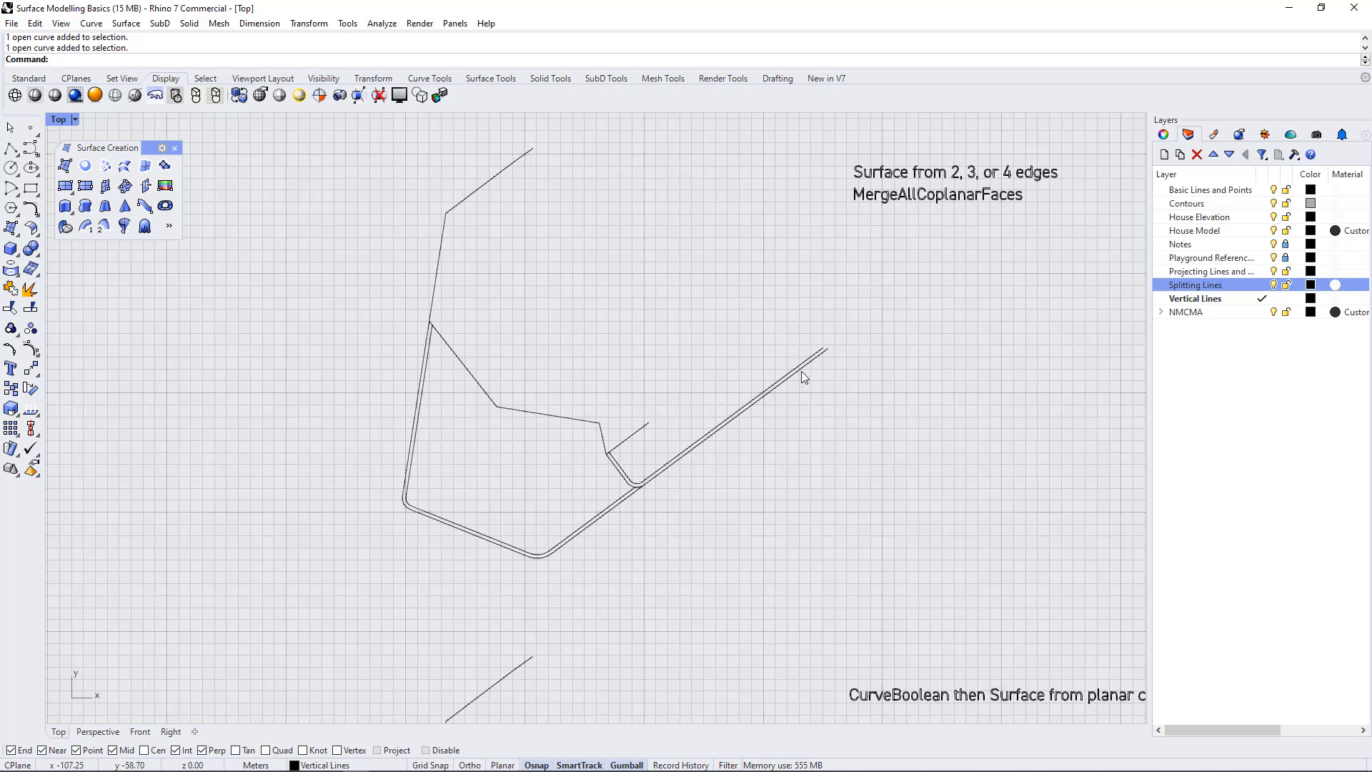
left_click(636, 434)
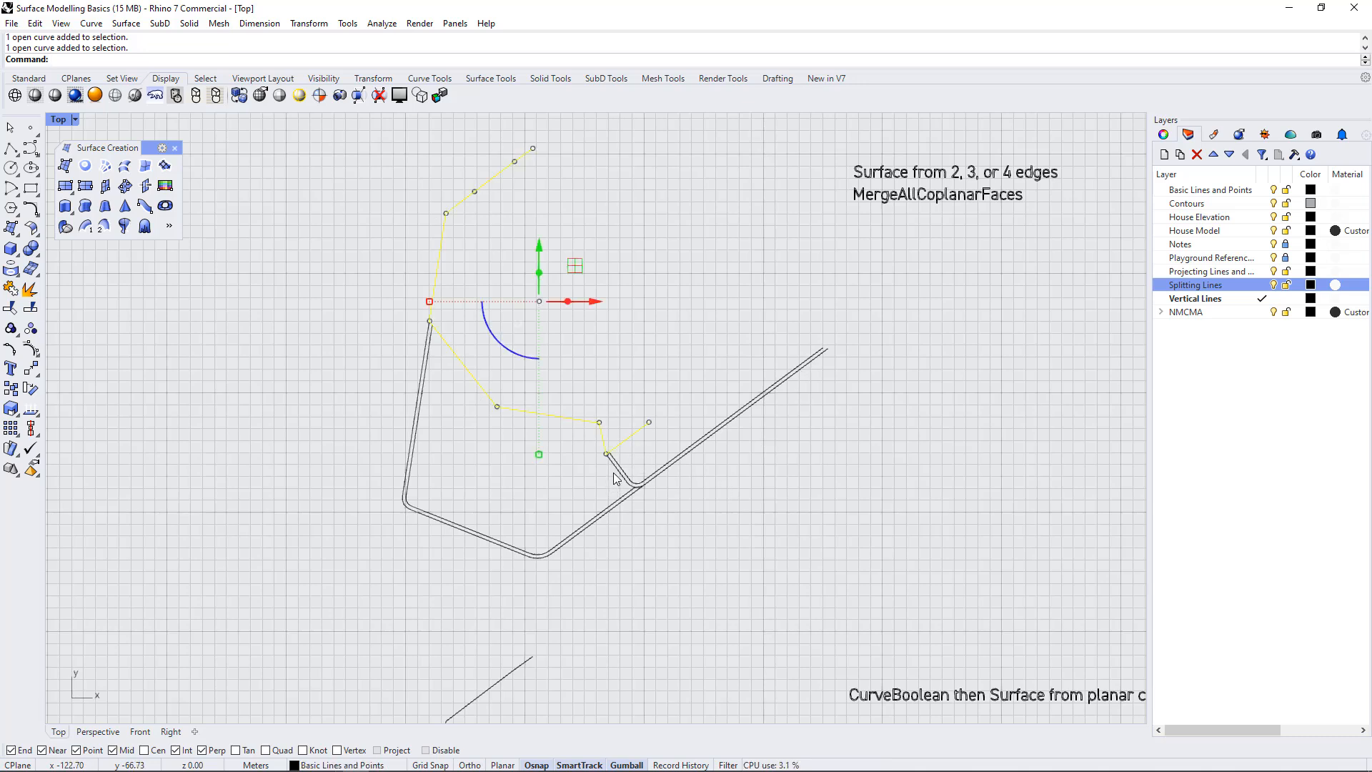
left_click(620, 468)
left_click(555, 469)
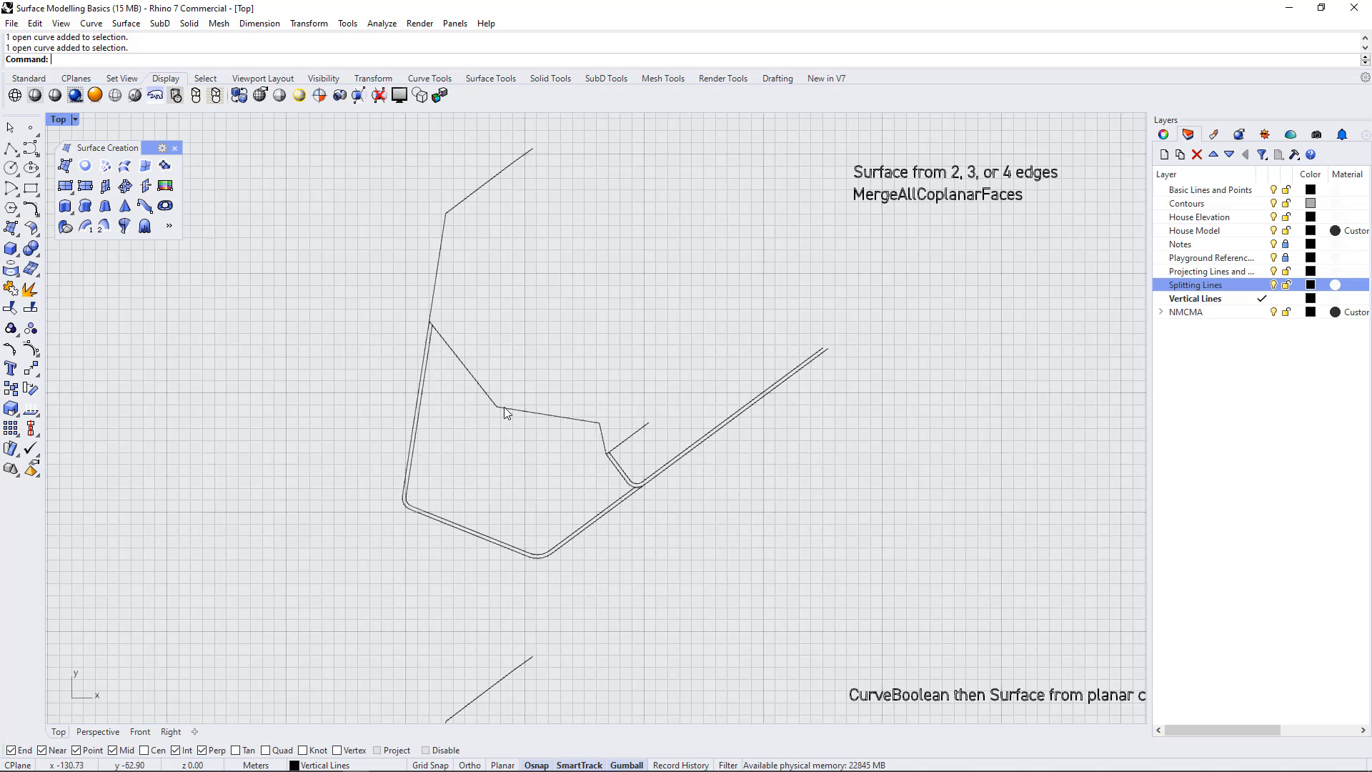
scroll(538, 370, "down", 4)
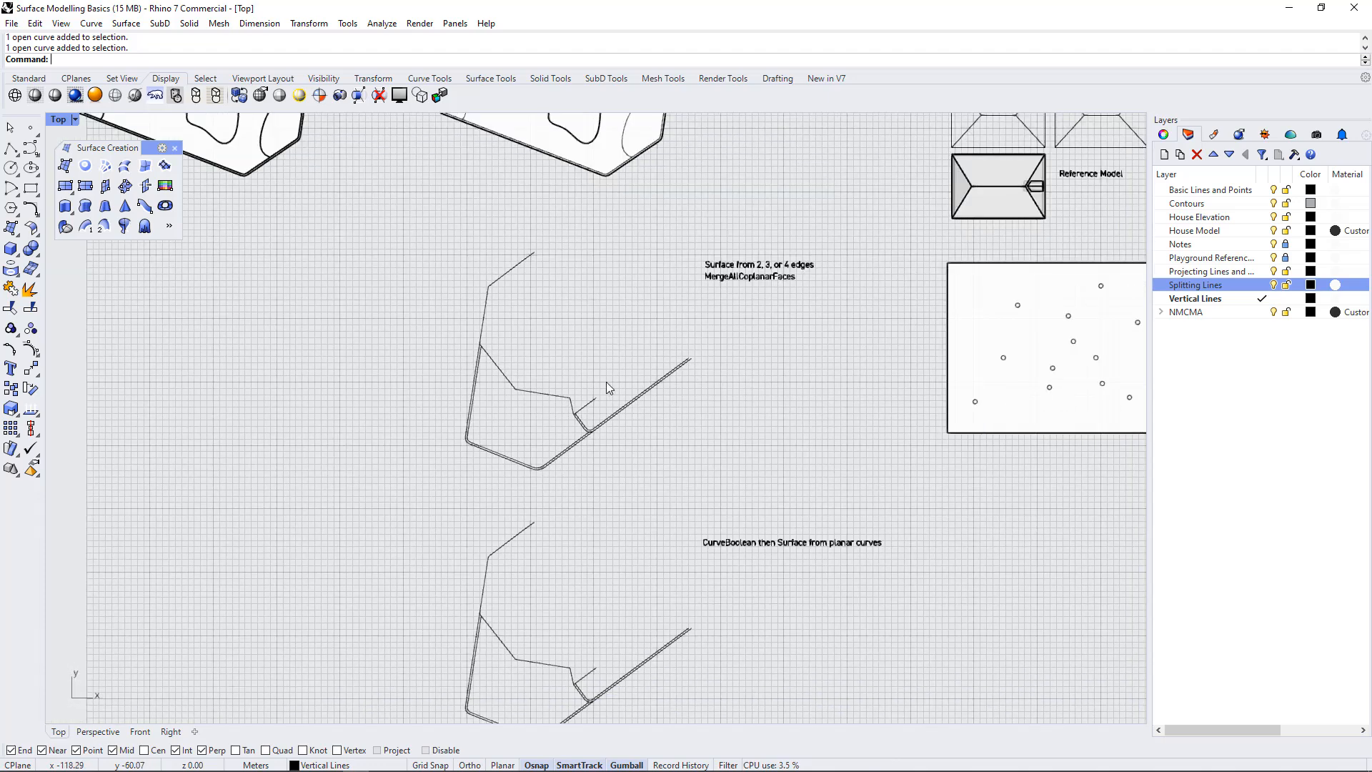
Create a surface with EdgeSrf from the bent polyline, the outer curve with the long diagonal and the inner offset curve along the lower outline
left_click_drag(645, 496, 412, 318)
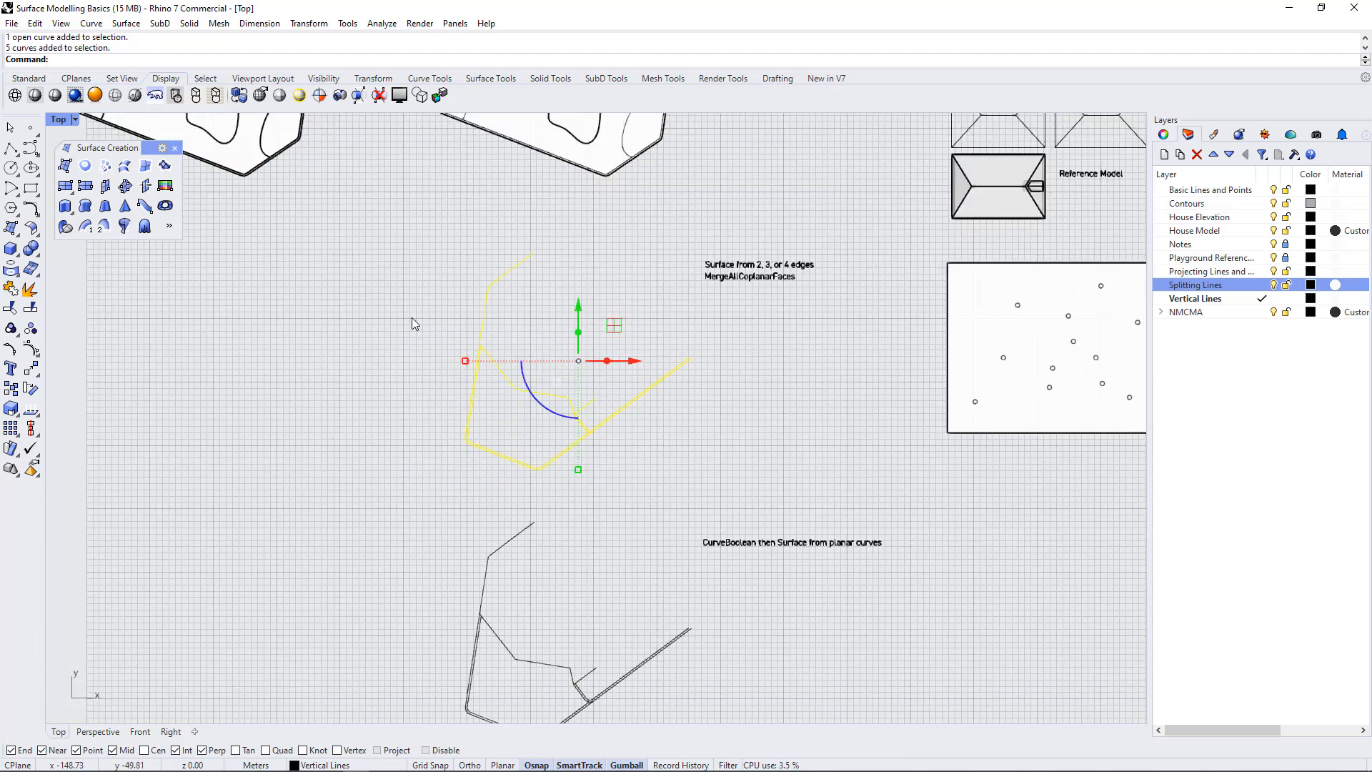
left_click(146, 169)
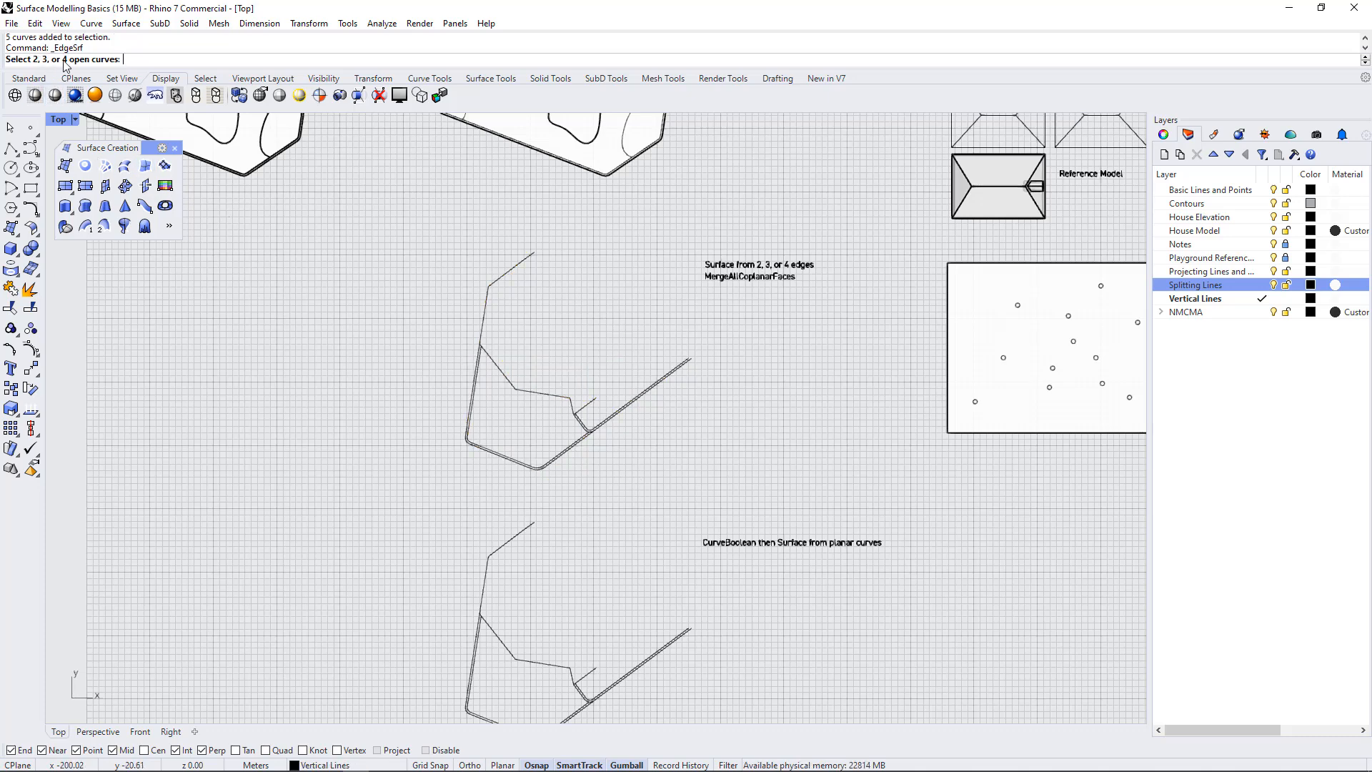
left_click_drag(619, 495, 369, 341)
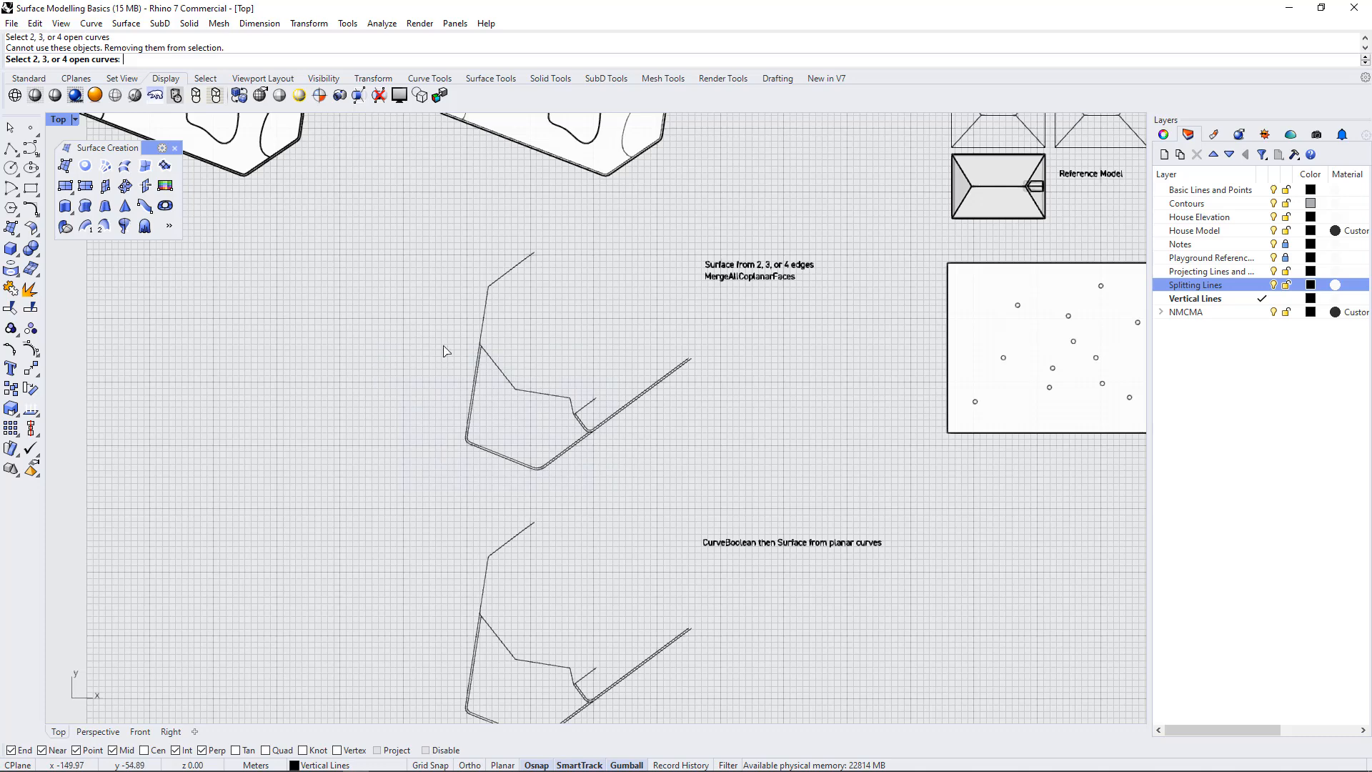
left_click(490, 370)
scroll(556, 431, "up", 5)
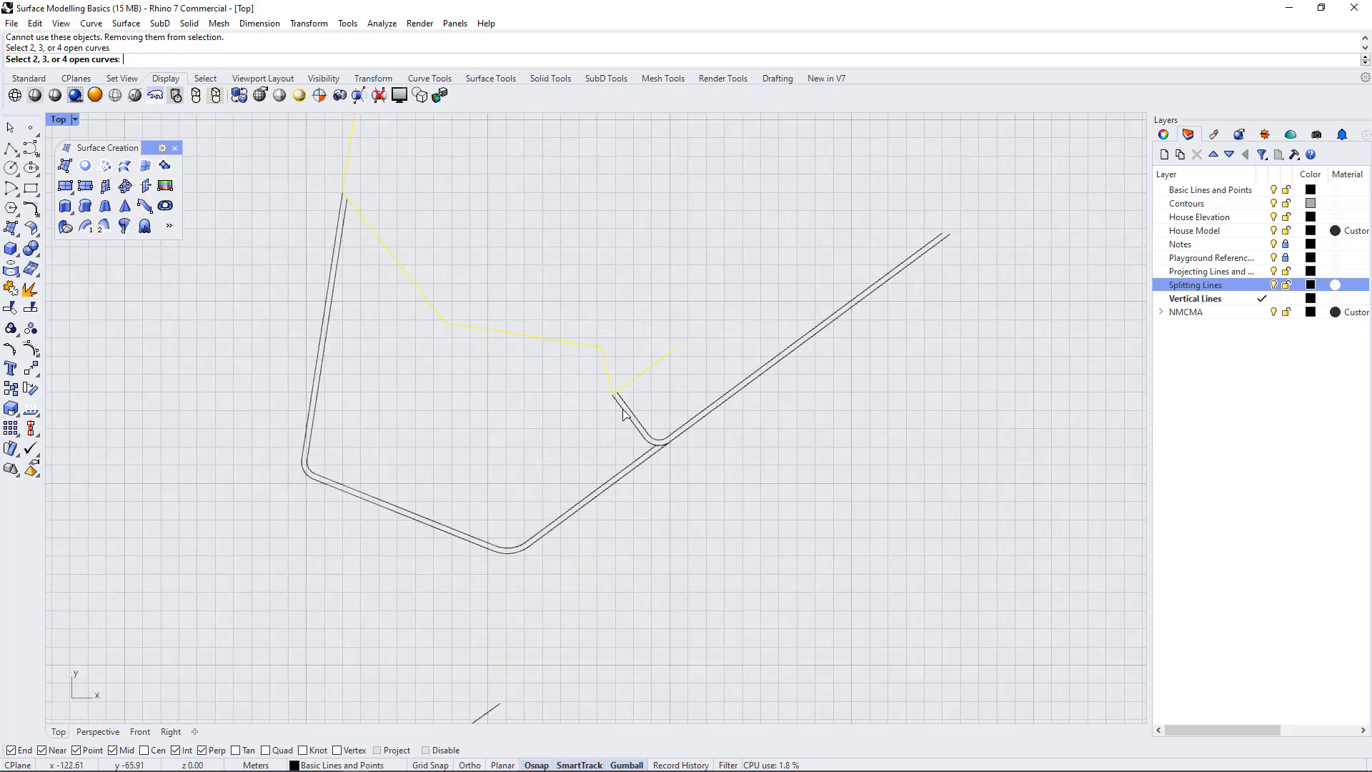
left_click(623, 412)
left_click(639, 457)
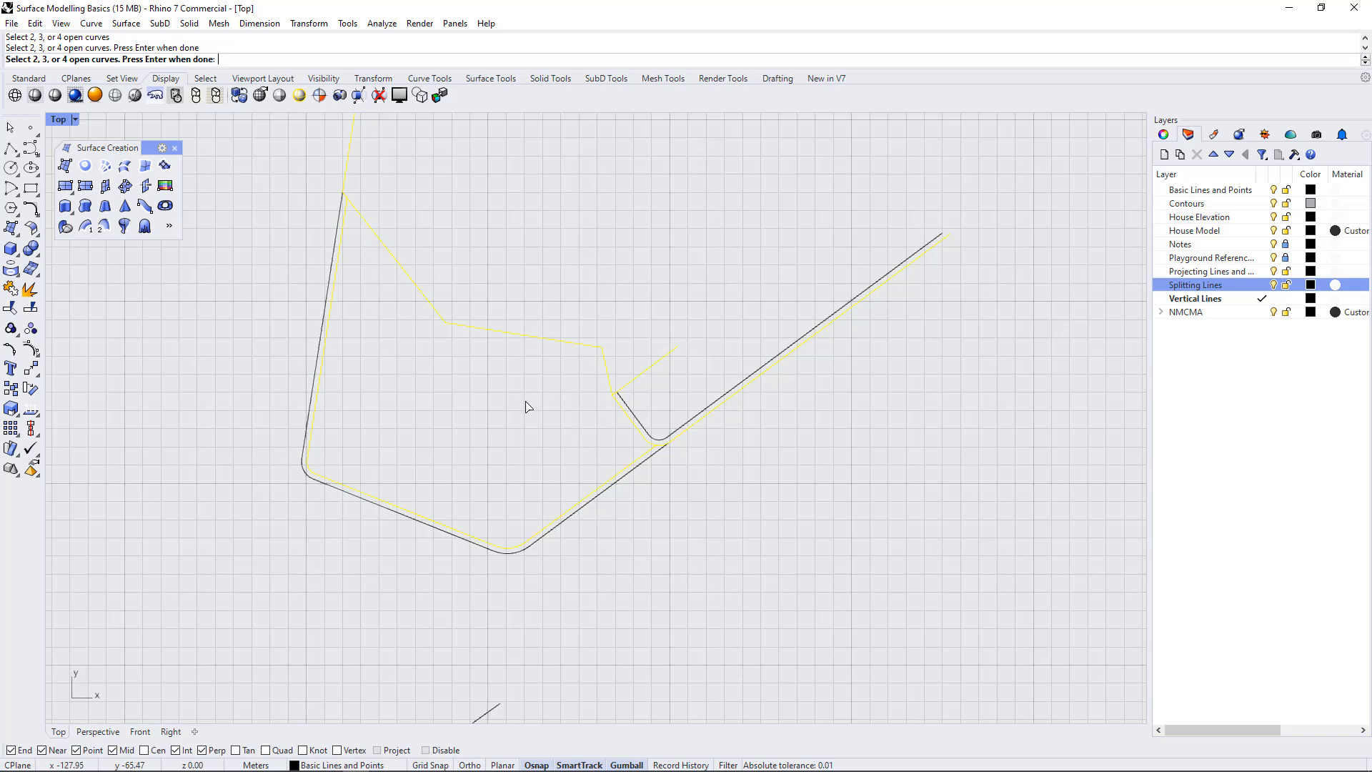
key("Return")
Examine the internal edges and faces of the new polysurface in the Top and Perspective views
left_click(502, 398)
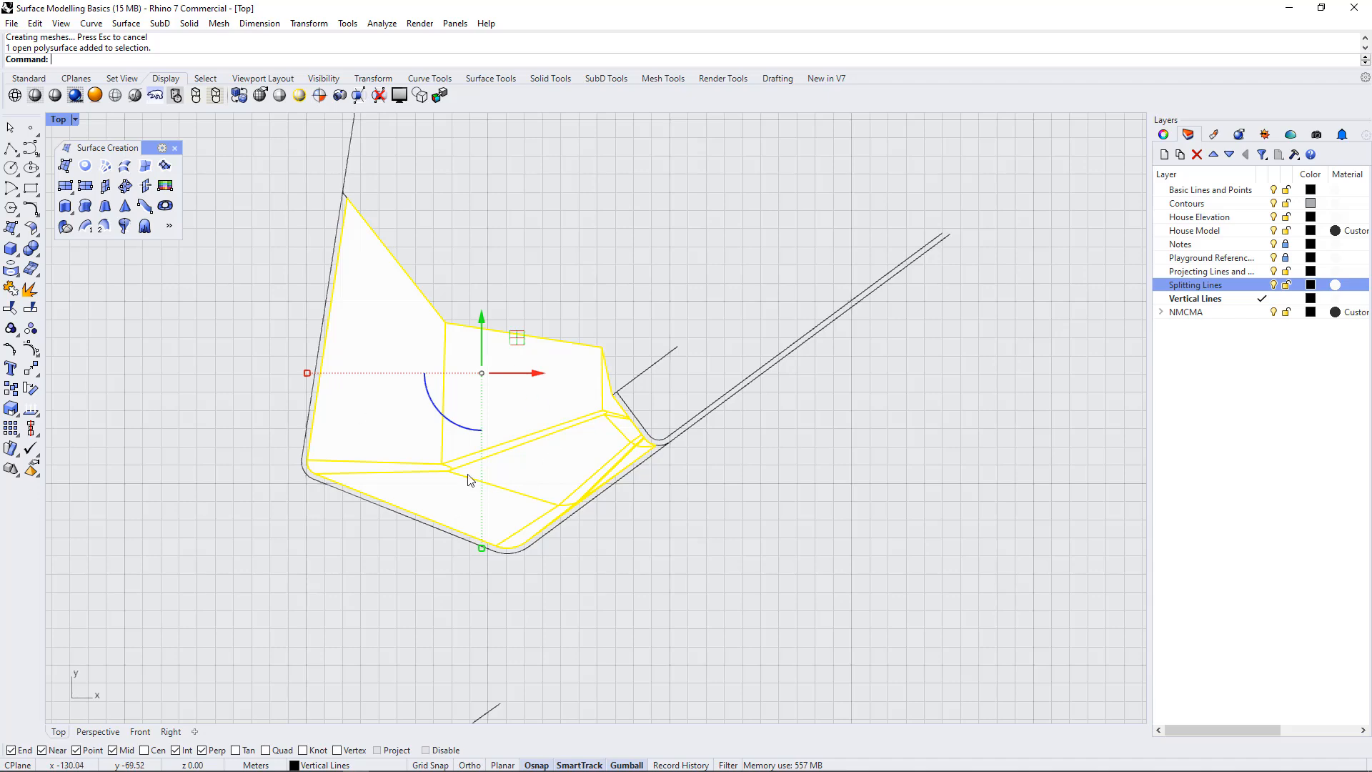
scroll(532, 455, "down", 3)
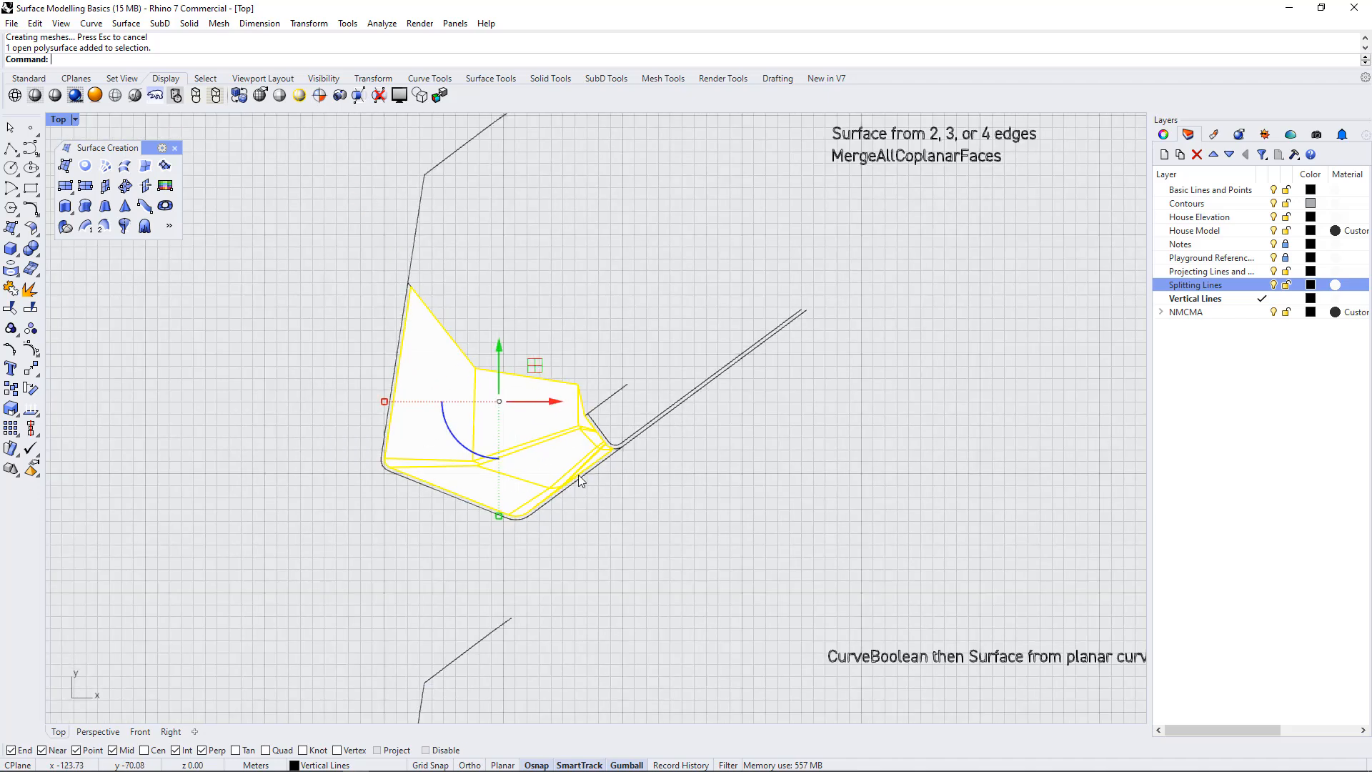
left_click(633, 550)
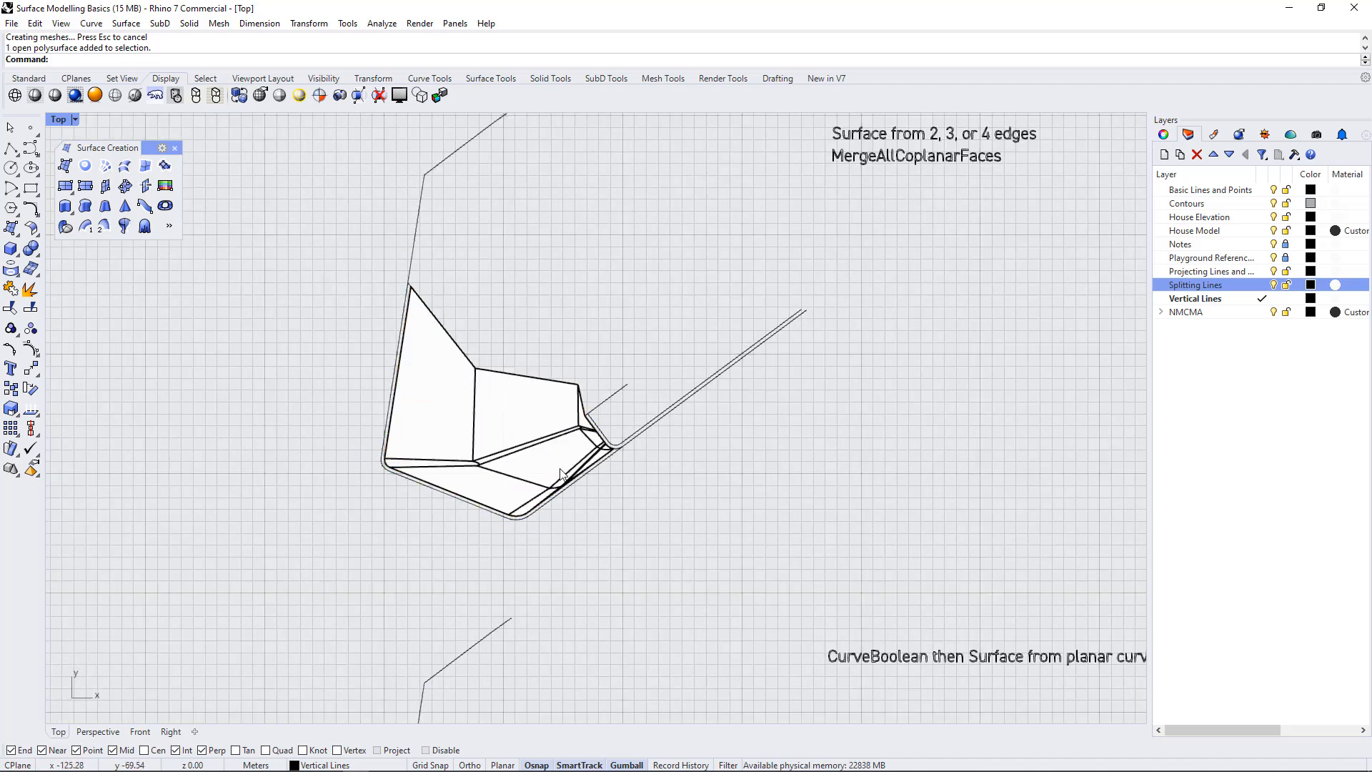
left_click(561, 470)
left_click(649, 533)
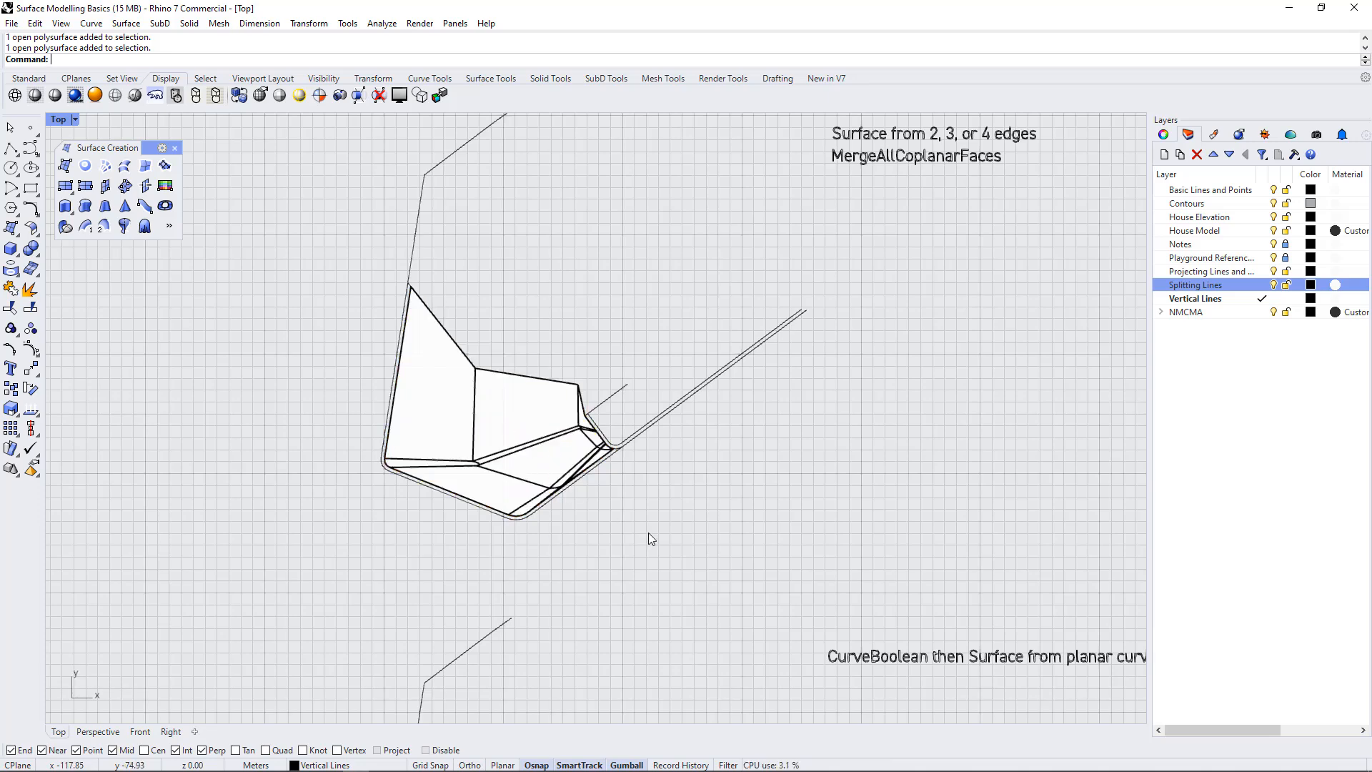
left_click(562, 468)
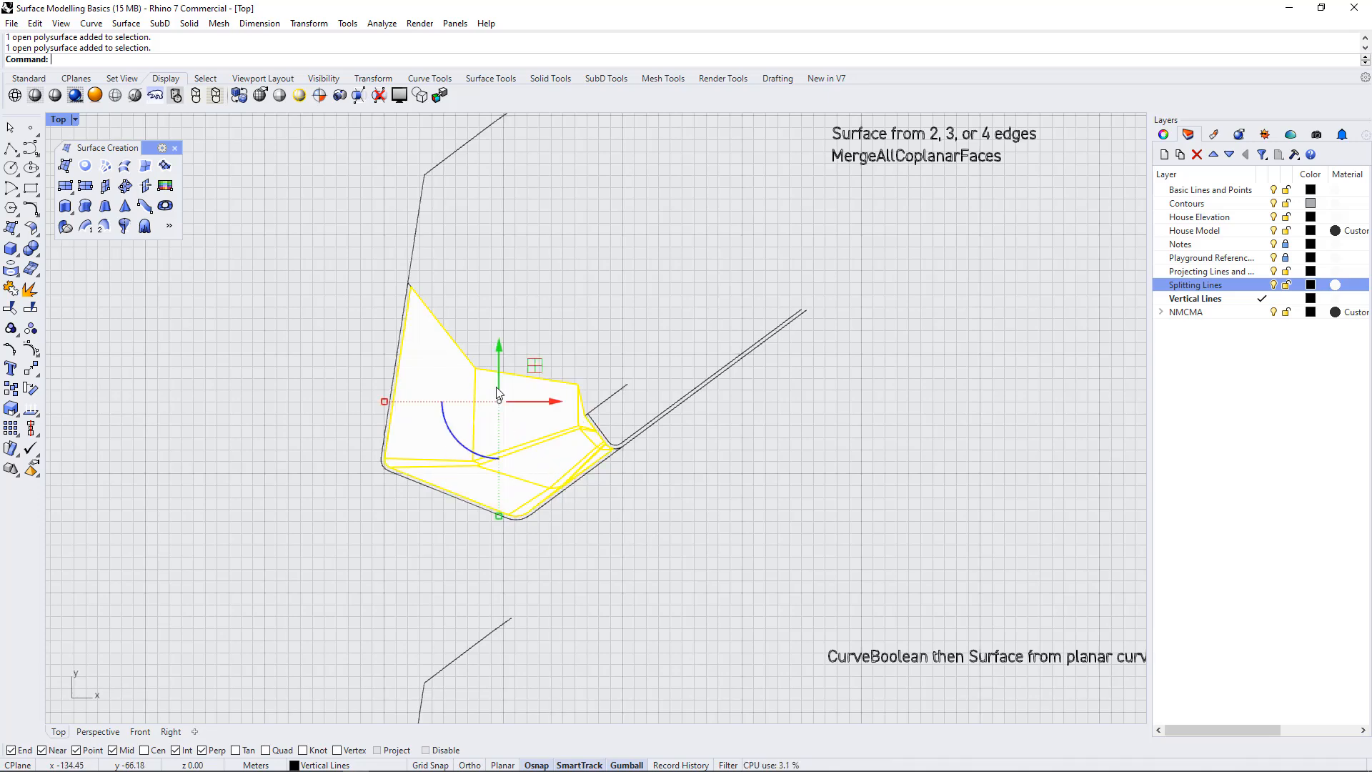
double_click(59, 119)
double_click(636, 122)
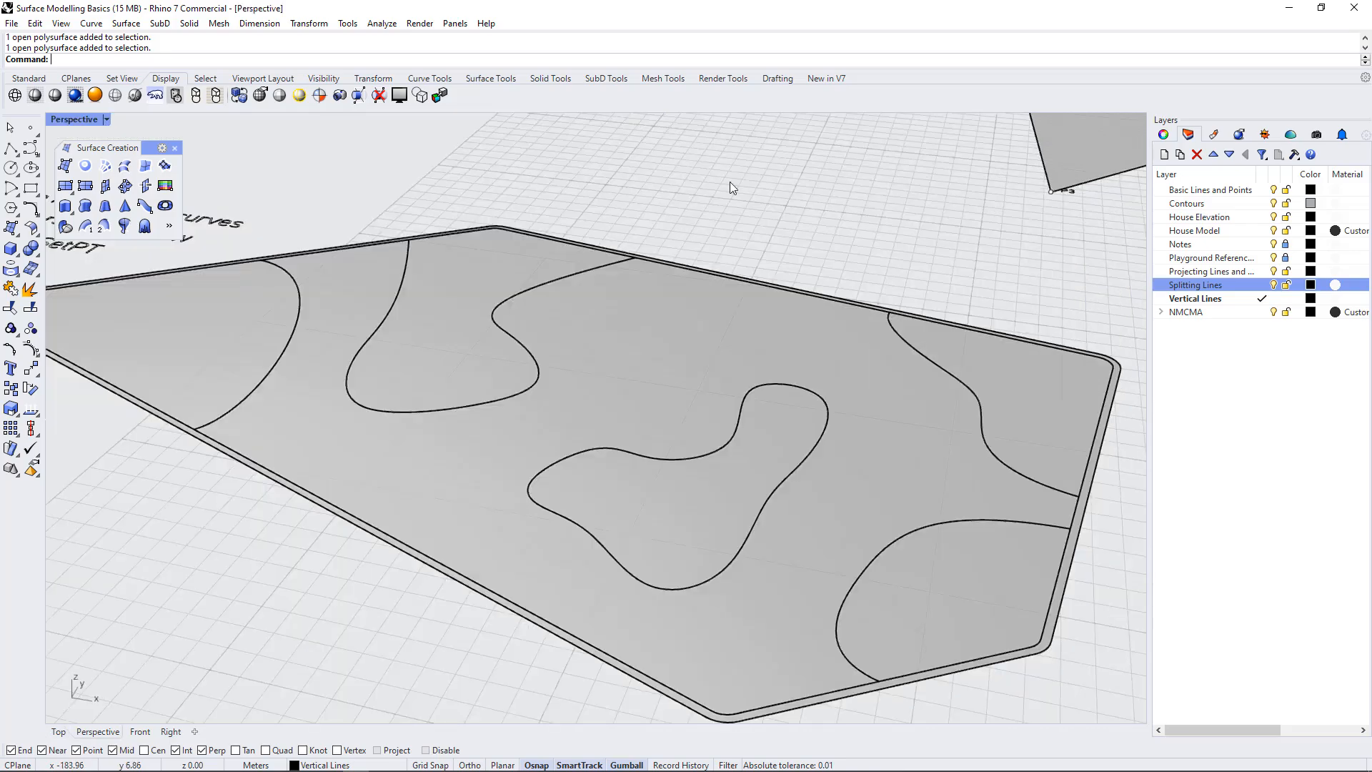
scroll(741, 165, "down", 13)
right_click_drag(1033, 398, 1038, 444)
scroll(1038, 441, "up", 8)
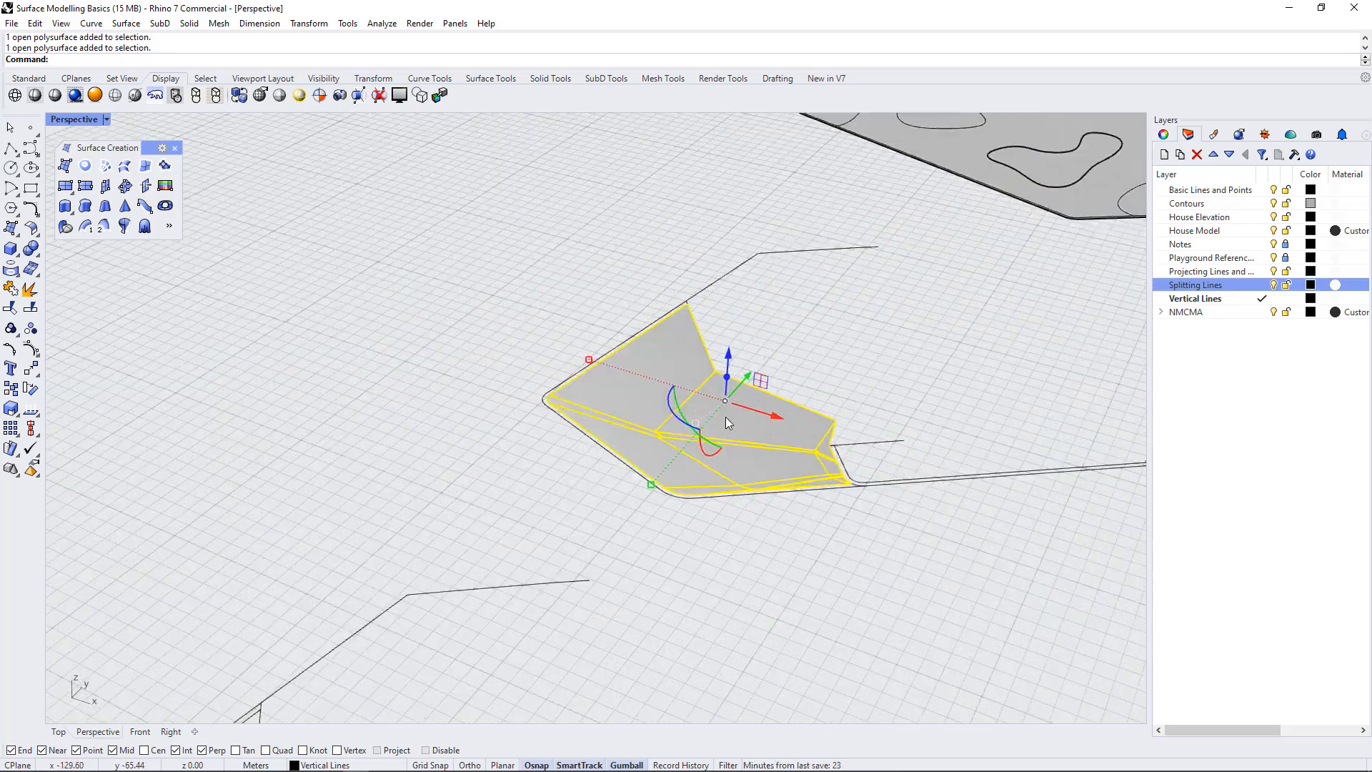
scroll(726, 418, "up", 3)
right_click_drag(844, 492, 522, 380)
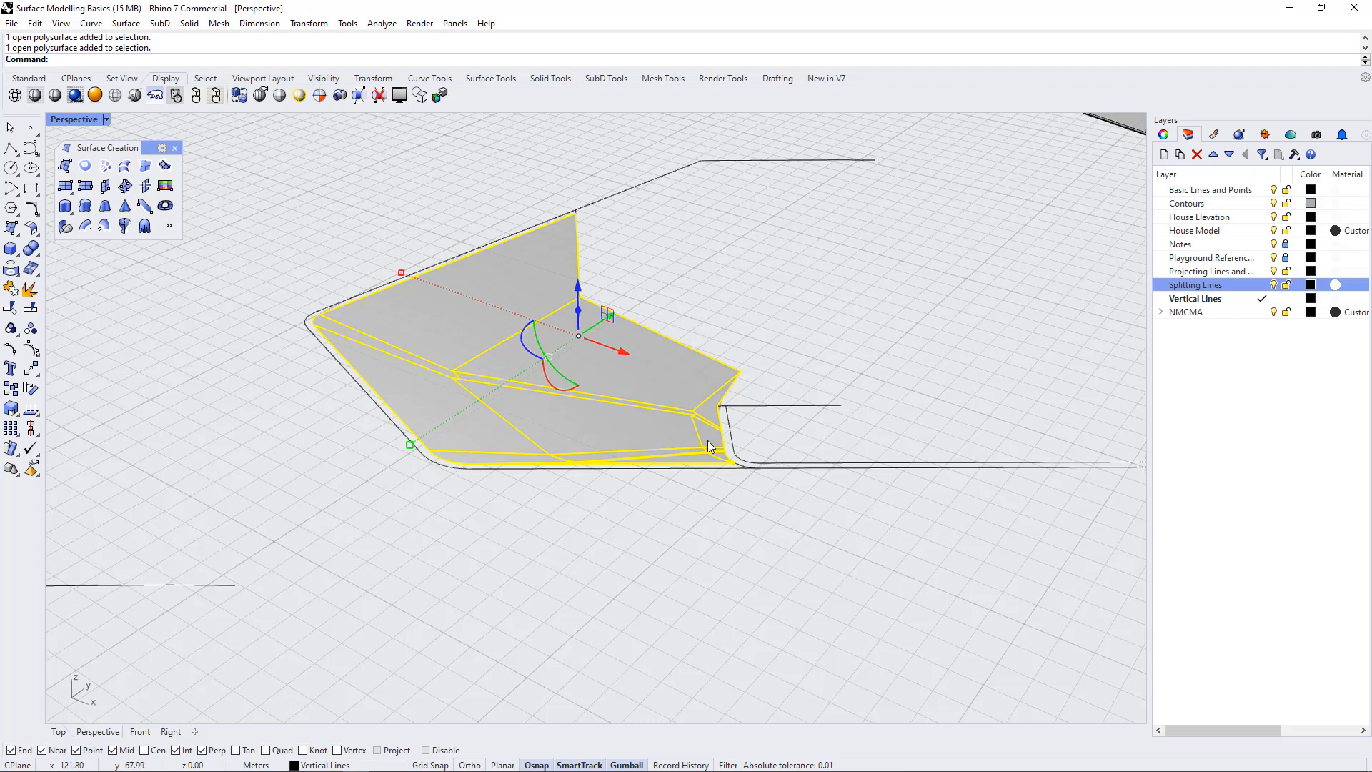
left_click(671, 497)
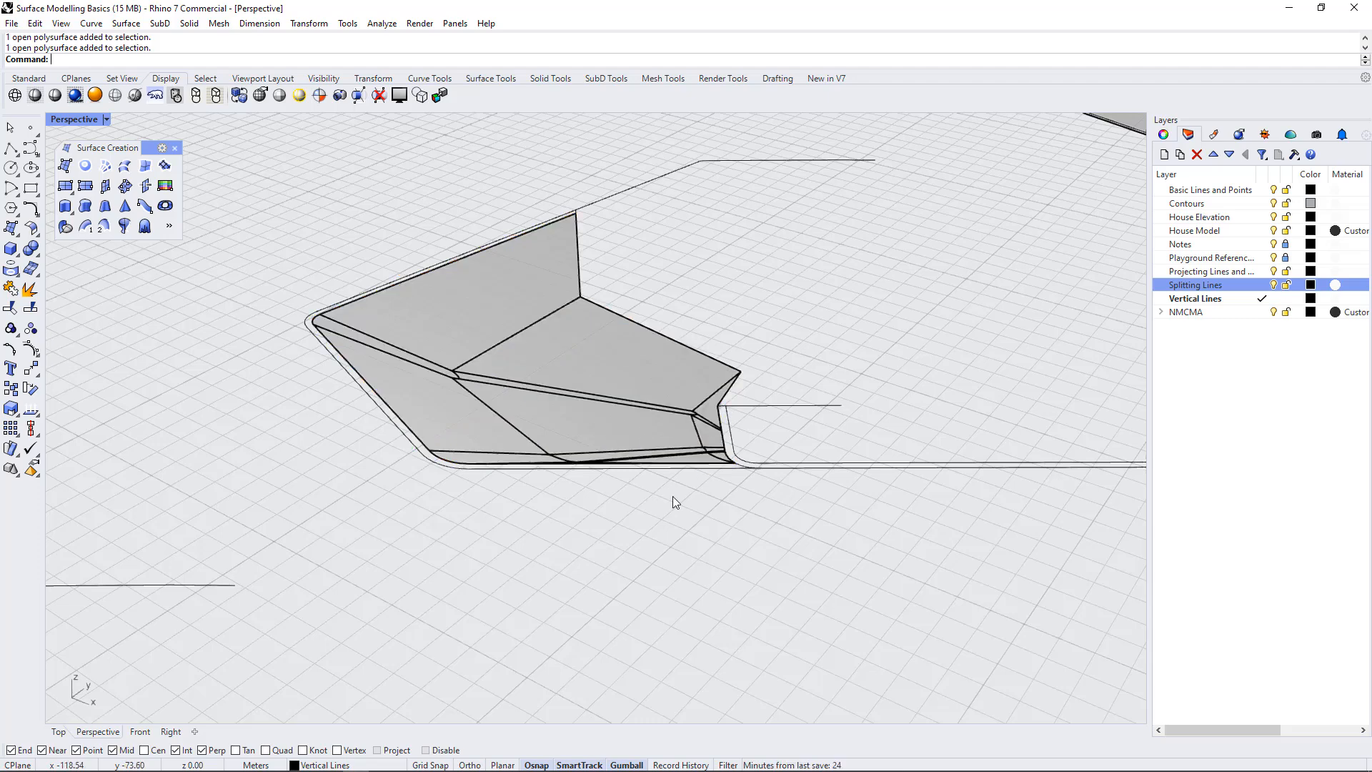
Merge the polysurface's faces with MergeAllCoplanarFaces and undo the merge
left_click(646, 414)
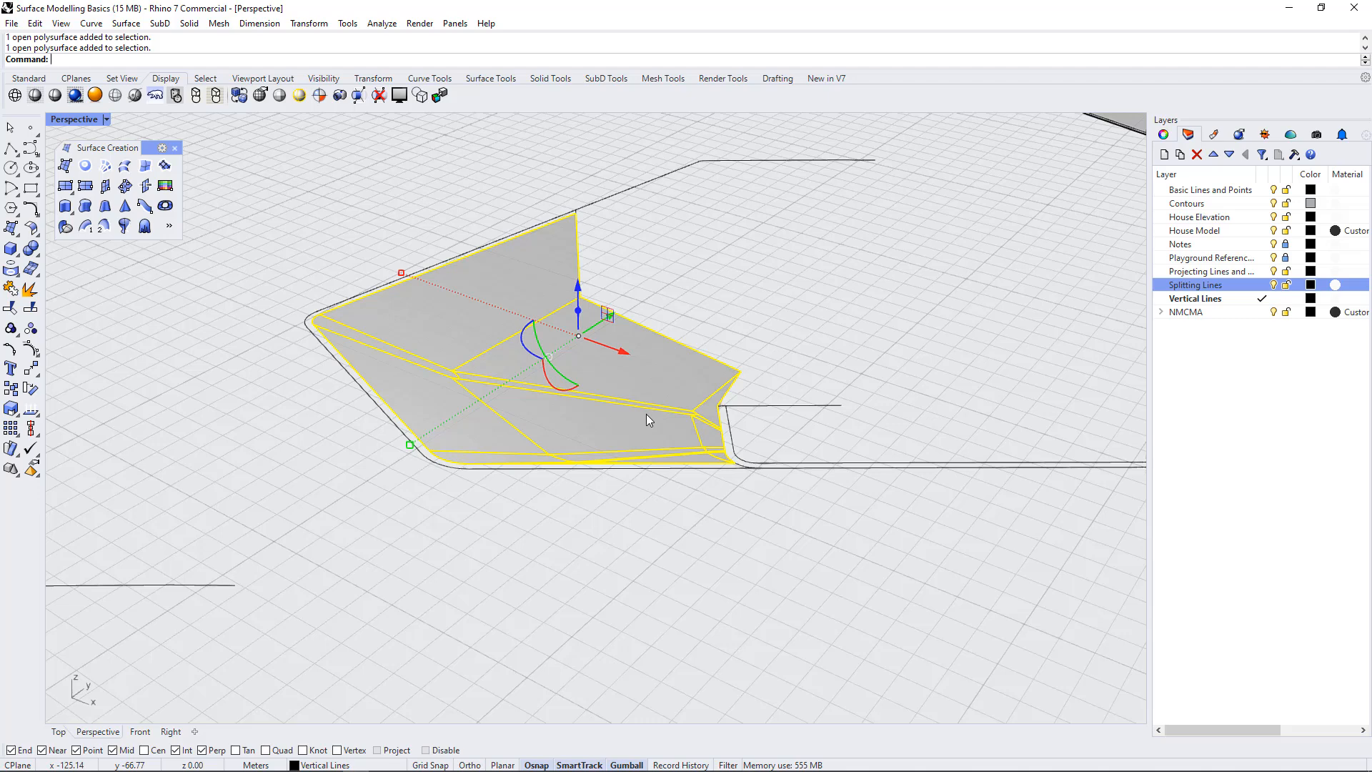
type("MergeAllCoplanarFaces")
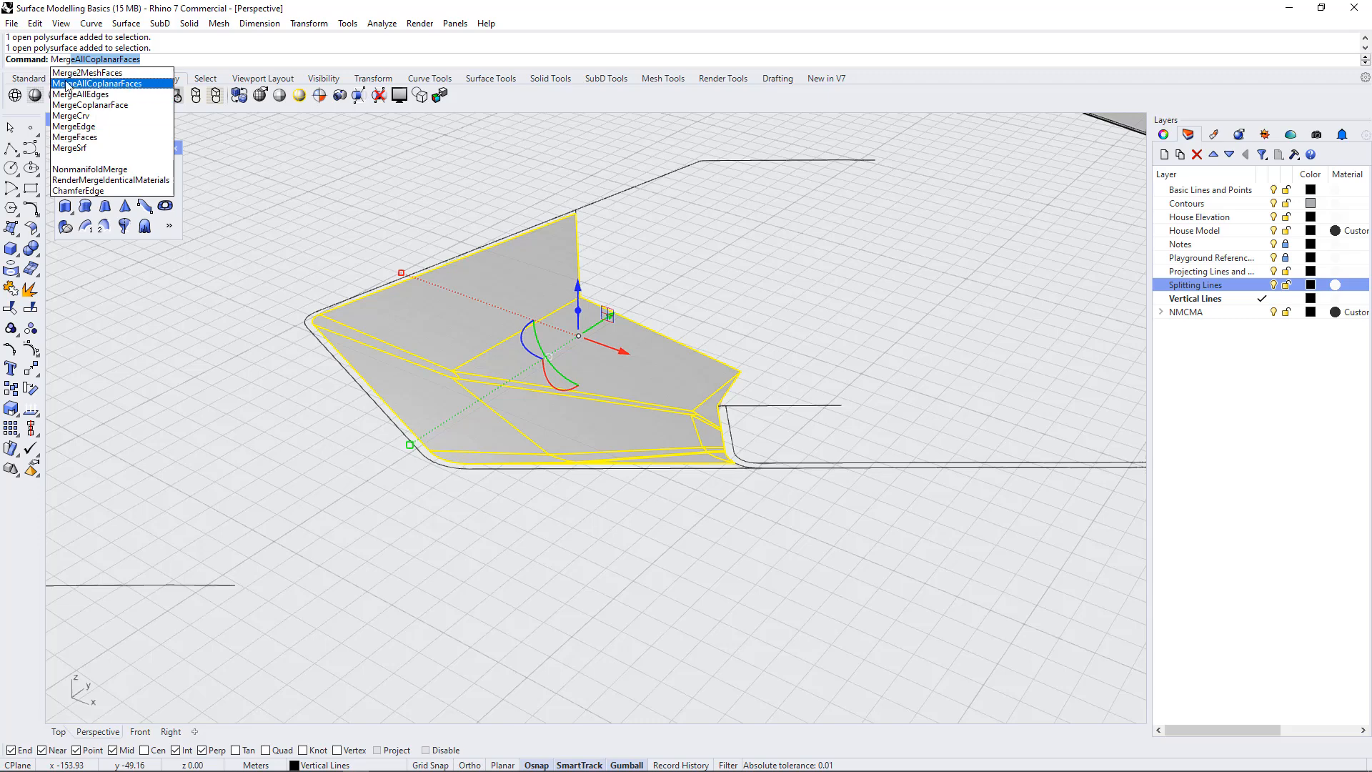
left_click(107, 84)
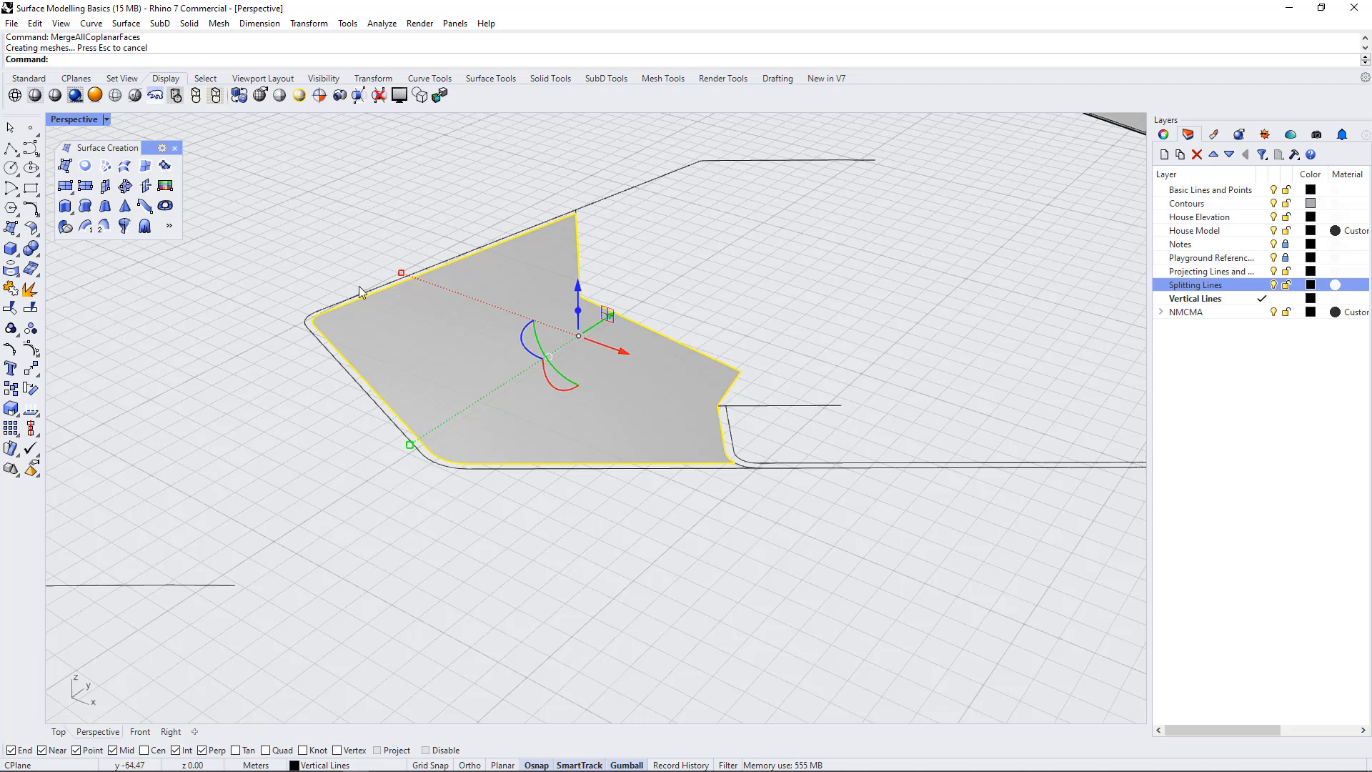
left_click(640, 510)
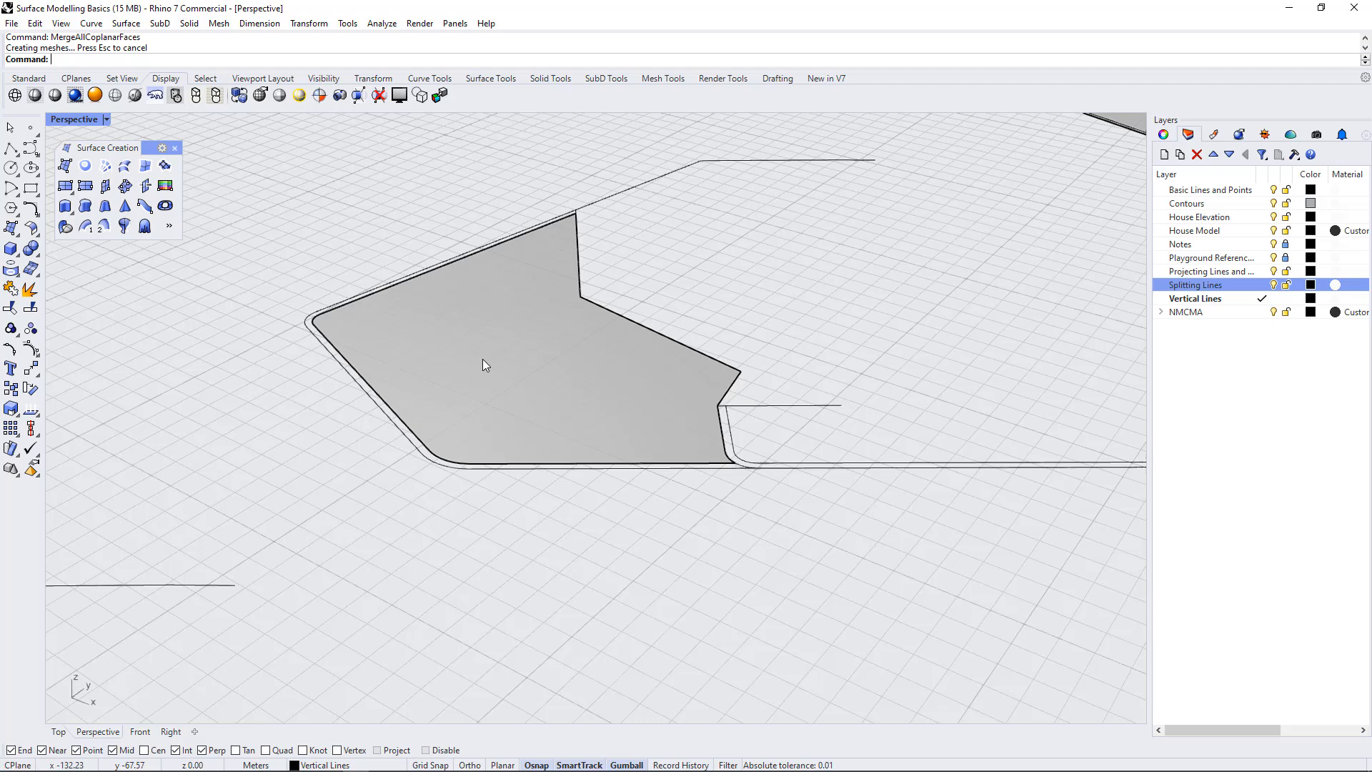
key("ctrl+z")
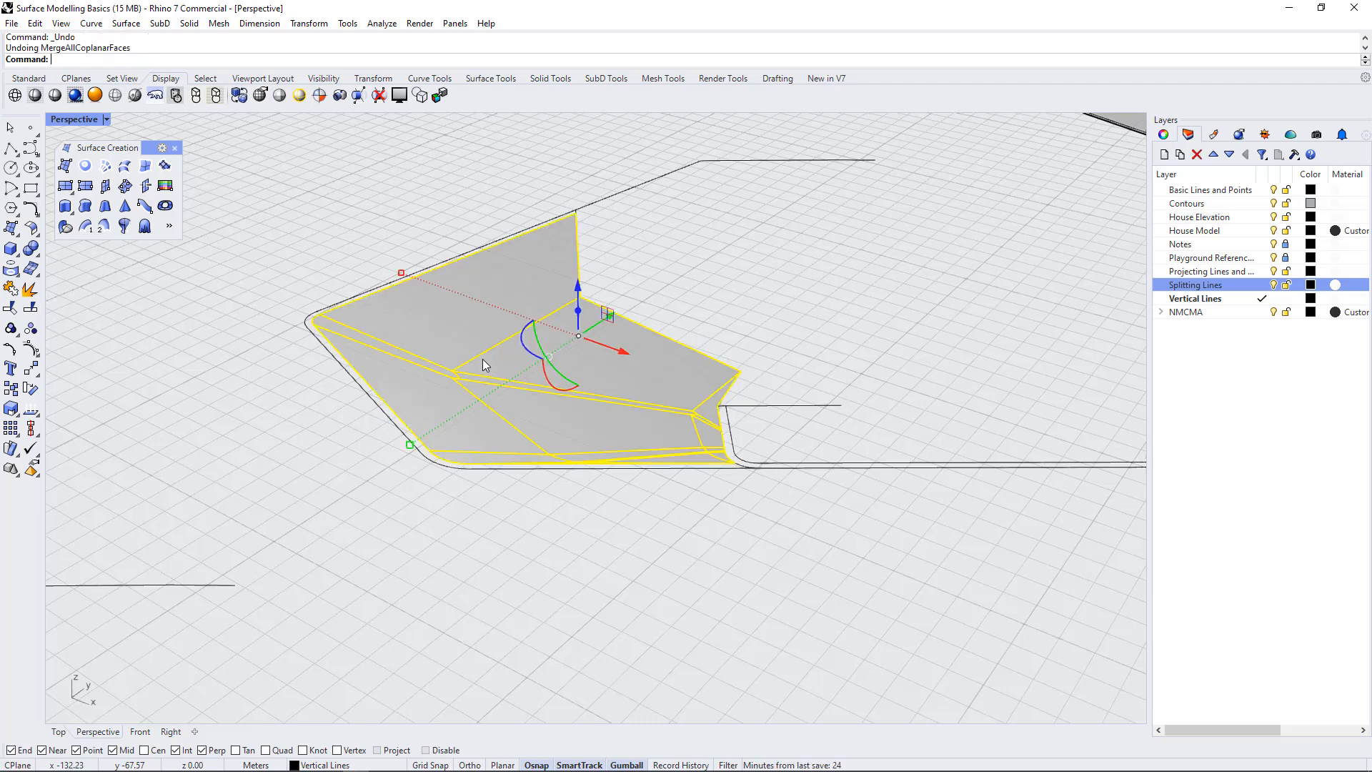
left_click(629, 544)
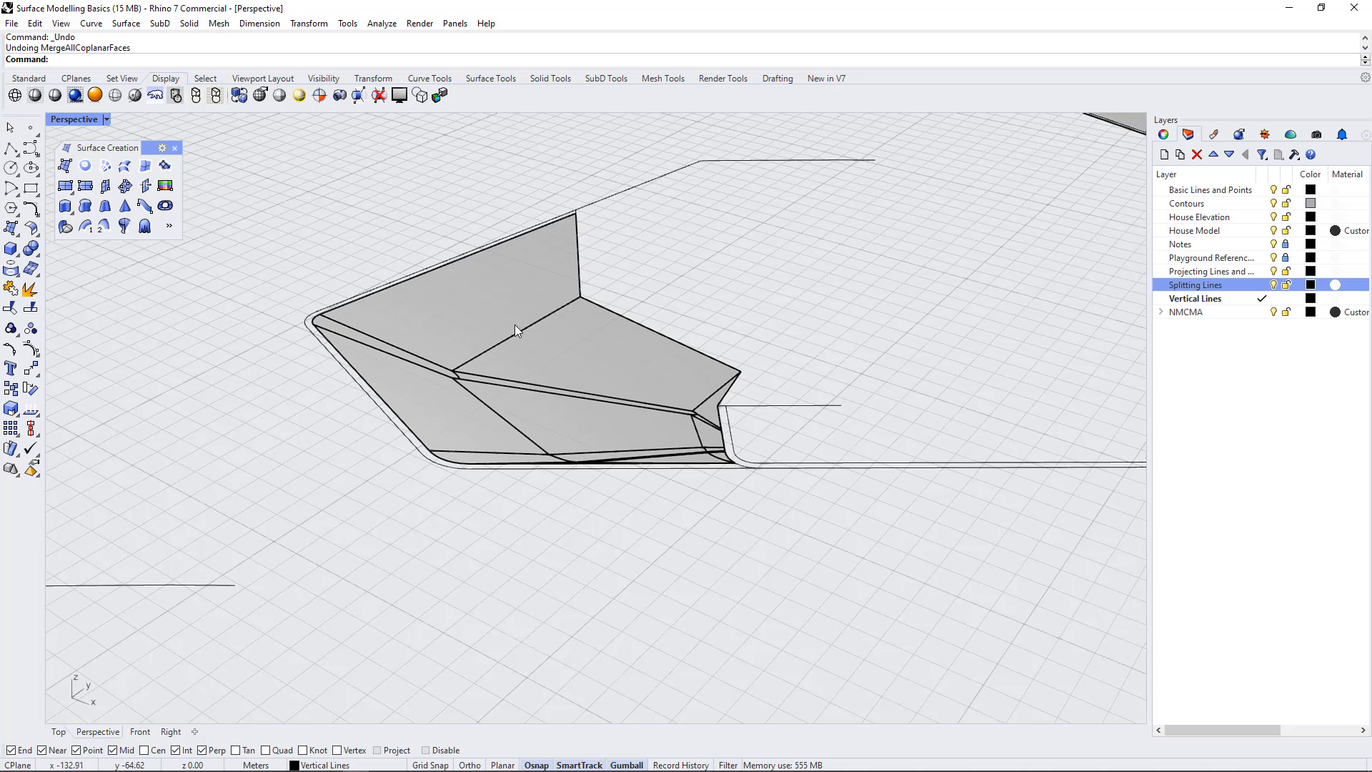
Run MergeAllCoplanarFaces again on the same polysurface to combine its coplanar faces into one
scroll(516, 330, "up", 3)
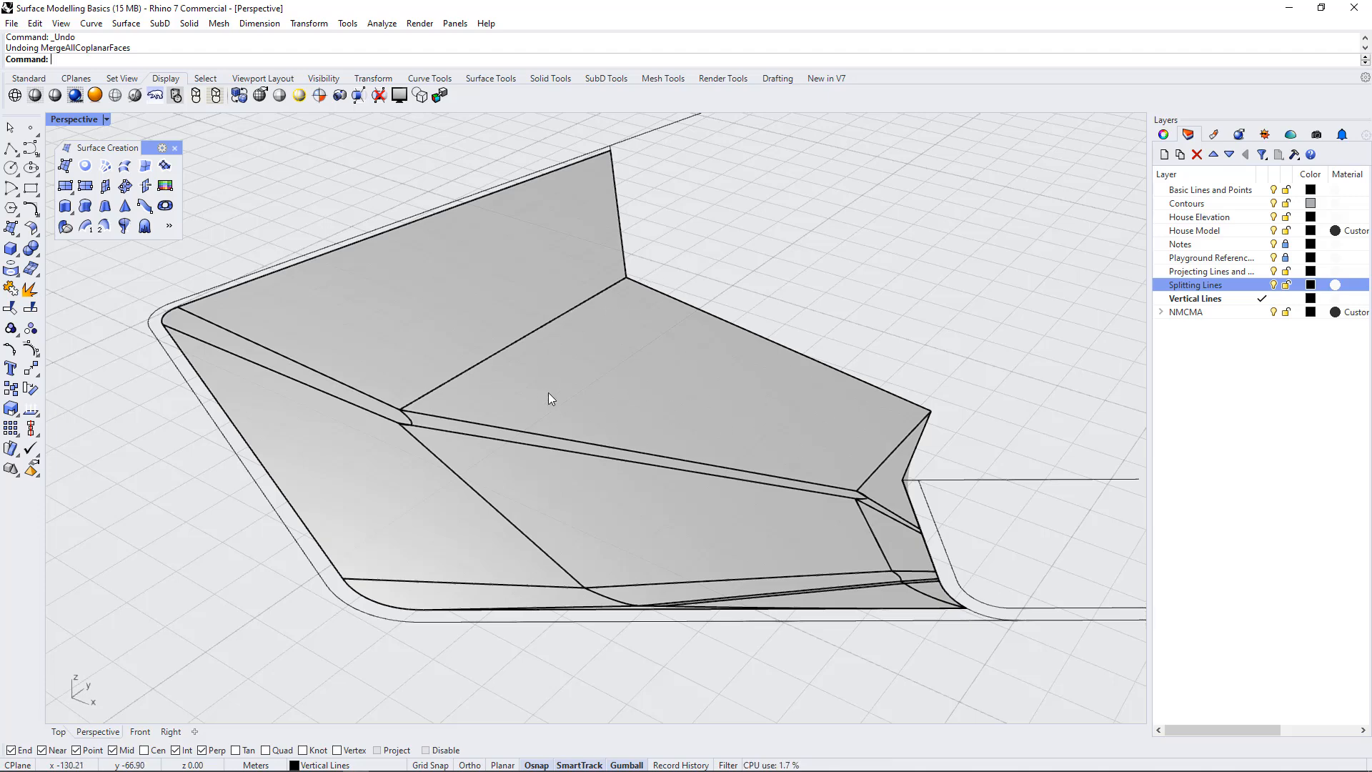
left_click(556, 364)
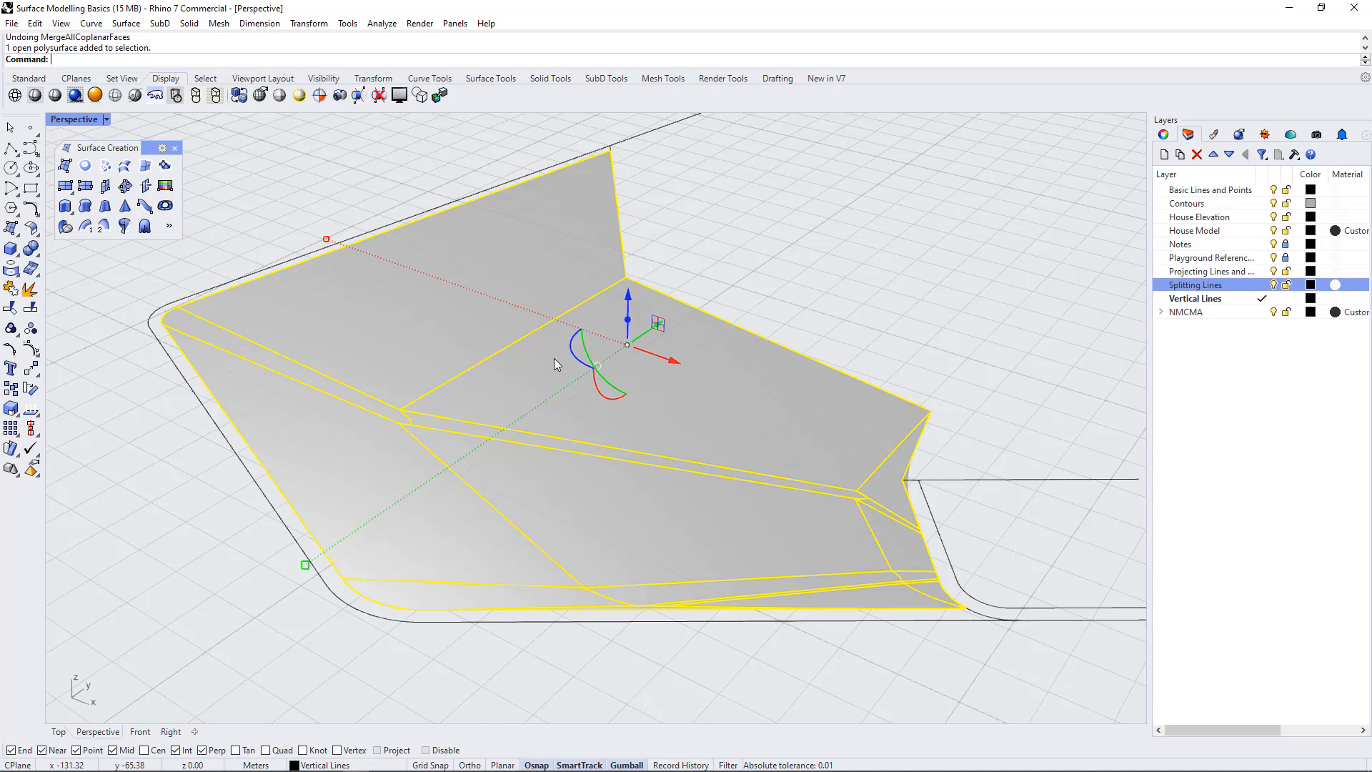
key("Up")
key("Return")
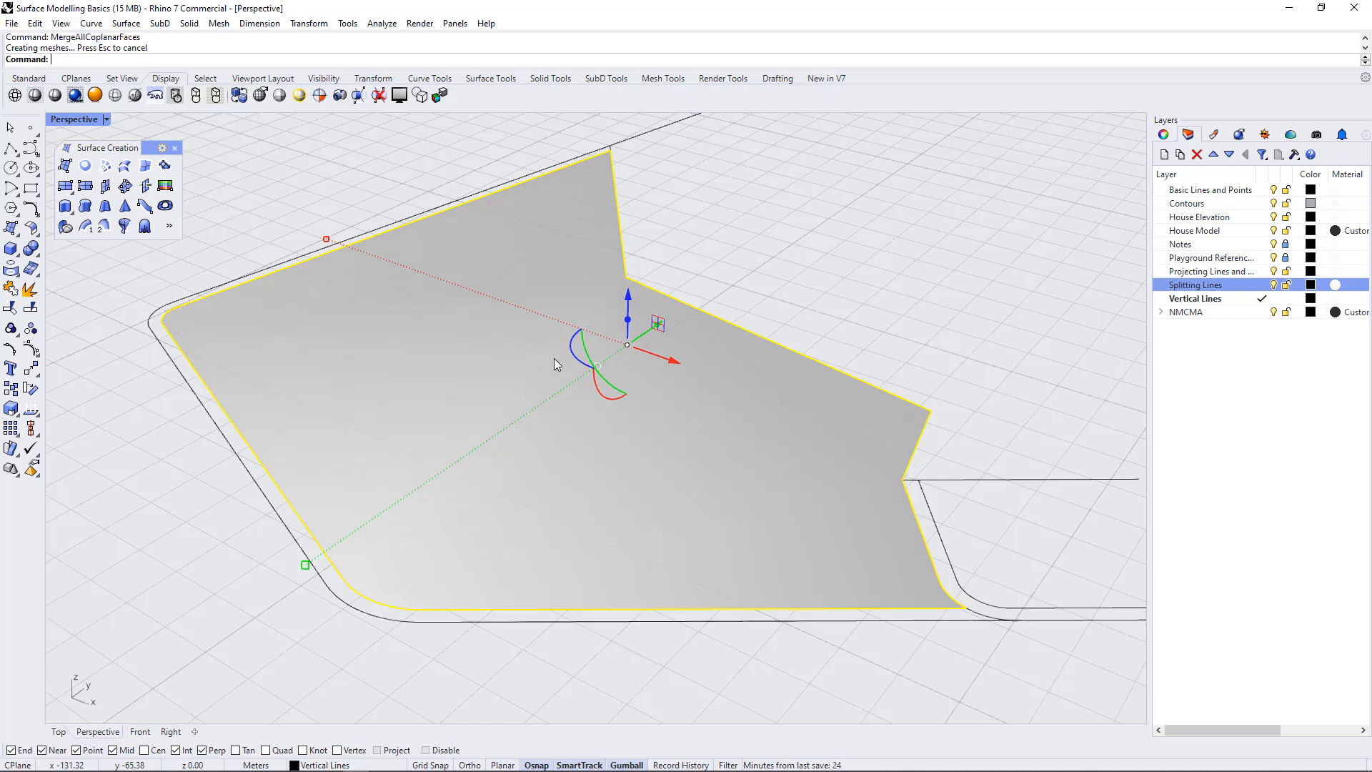
left_click(787, 262)
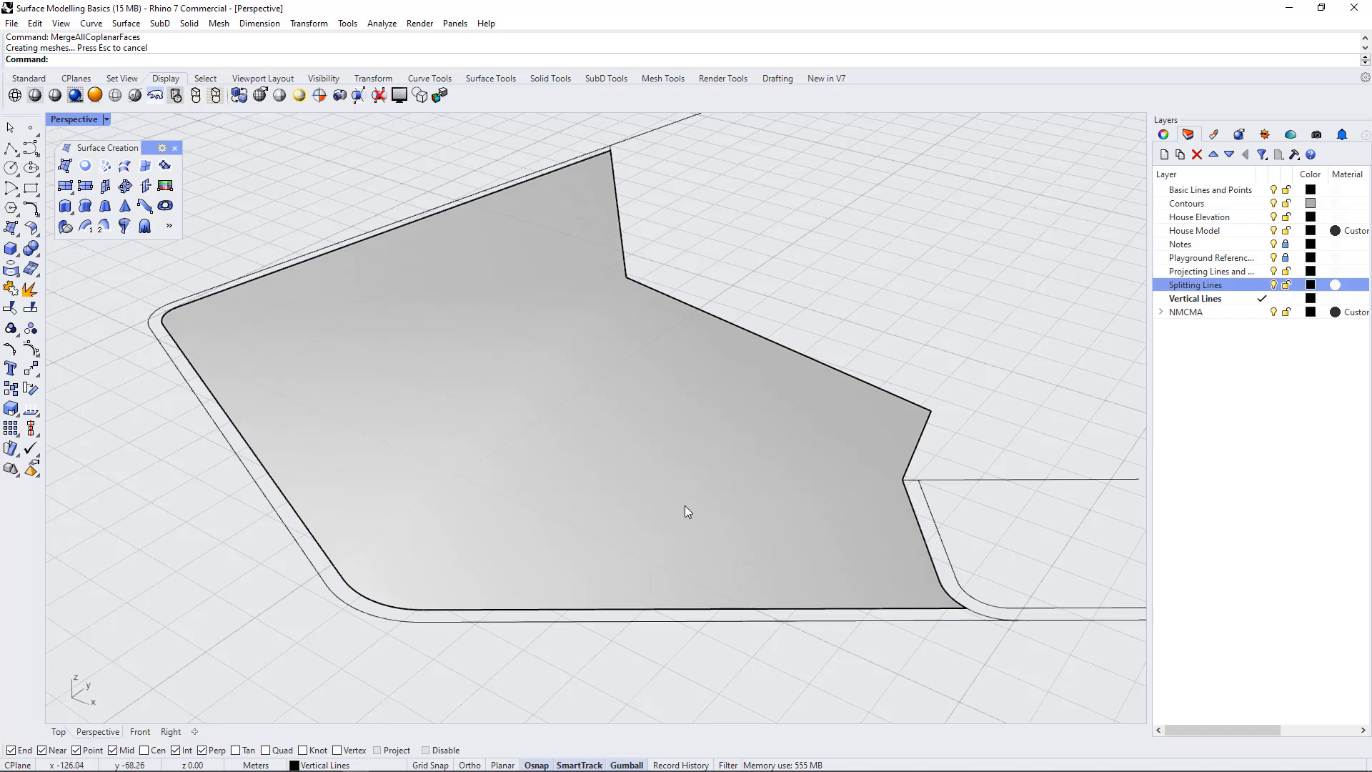
scroll(625, 428, "down", 13)
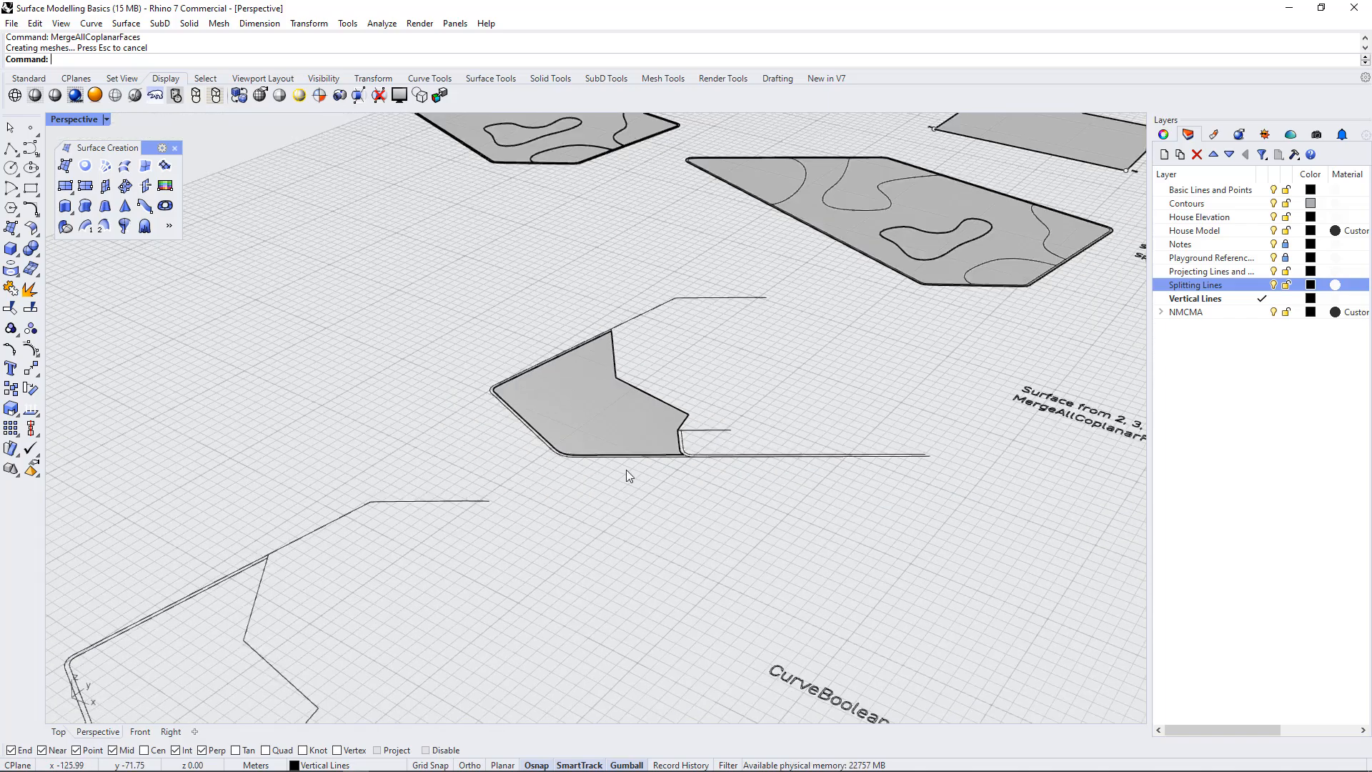
Examine the five overlapping outline curves of the CurveBoolean exercise in the maximized Top view
mouse_move(627, 473)
right_mouse_down()
mouse_move(662, 498)
mouse_move(642, 481)
right_mouse_up()
double_click(60, 119)
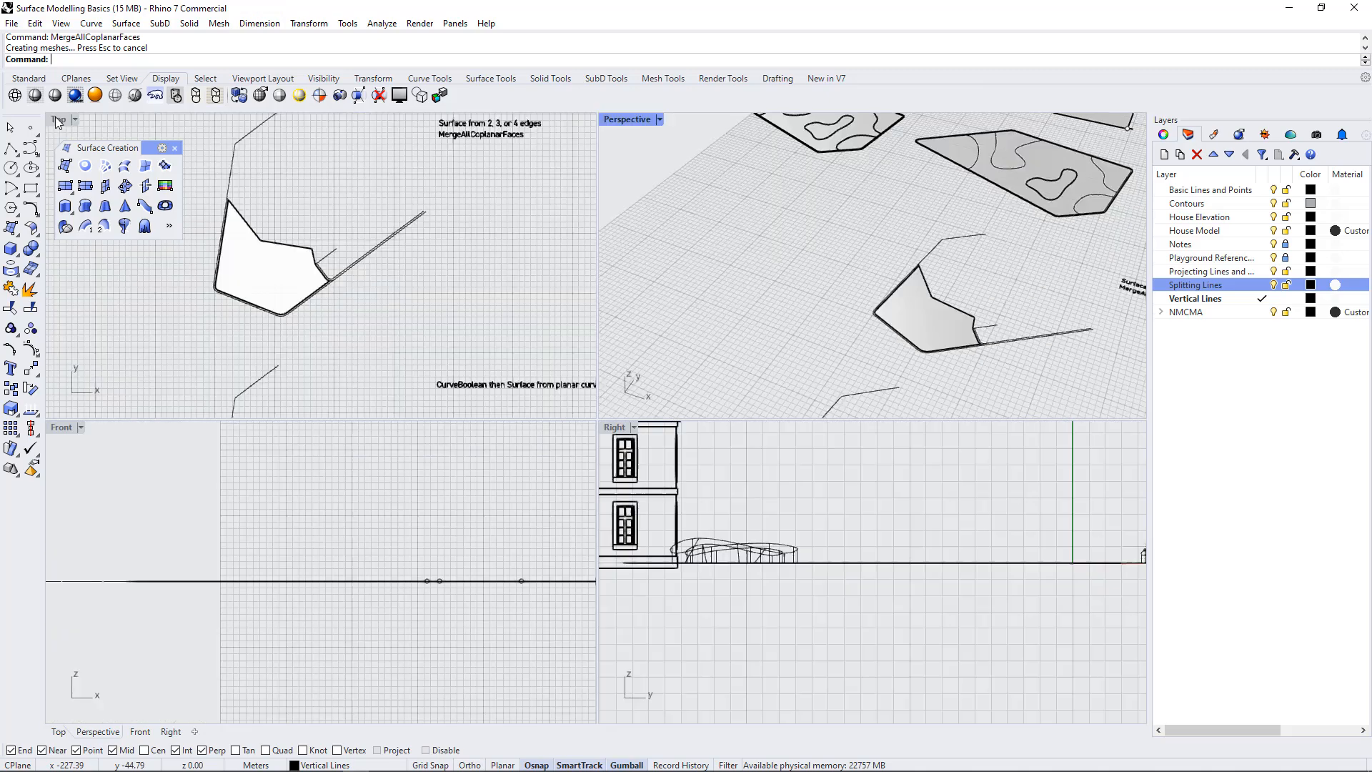
scroll(361, 323, "down", 2)
scroll(361, 324, "up", 2)
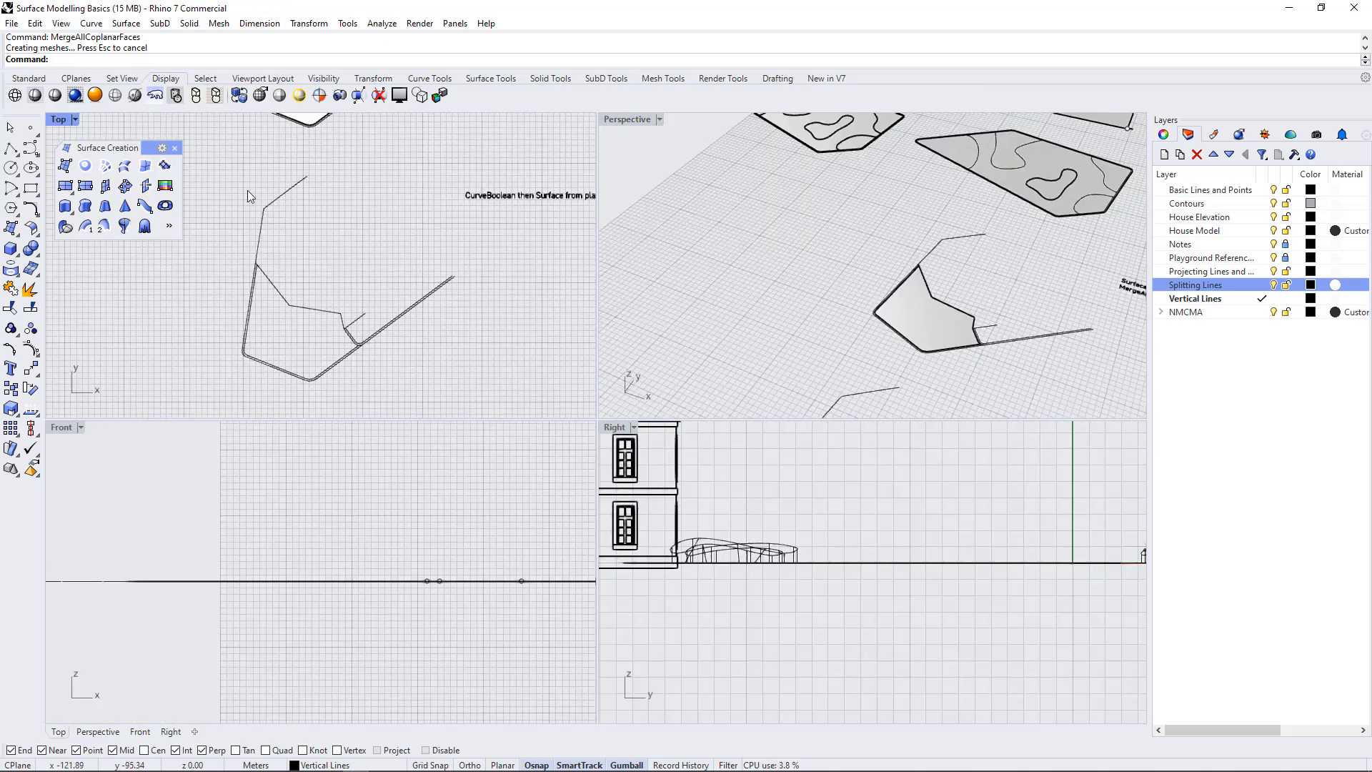
double_click(60, 119)
scroll(670, 432, "down", 5)
scroll(673, 413, "up", 4)
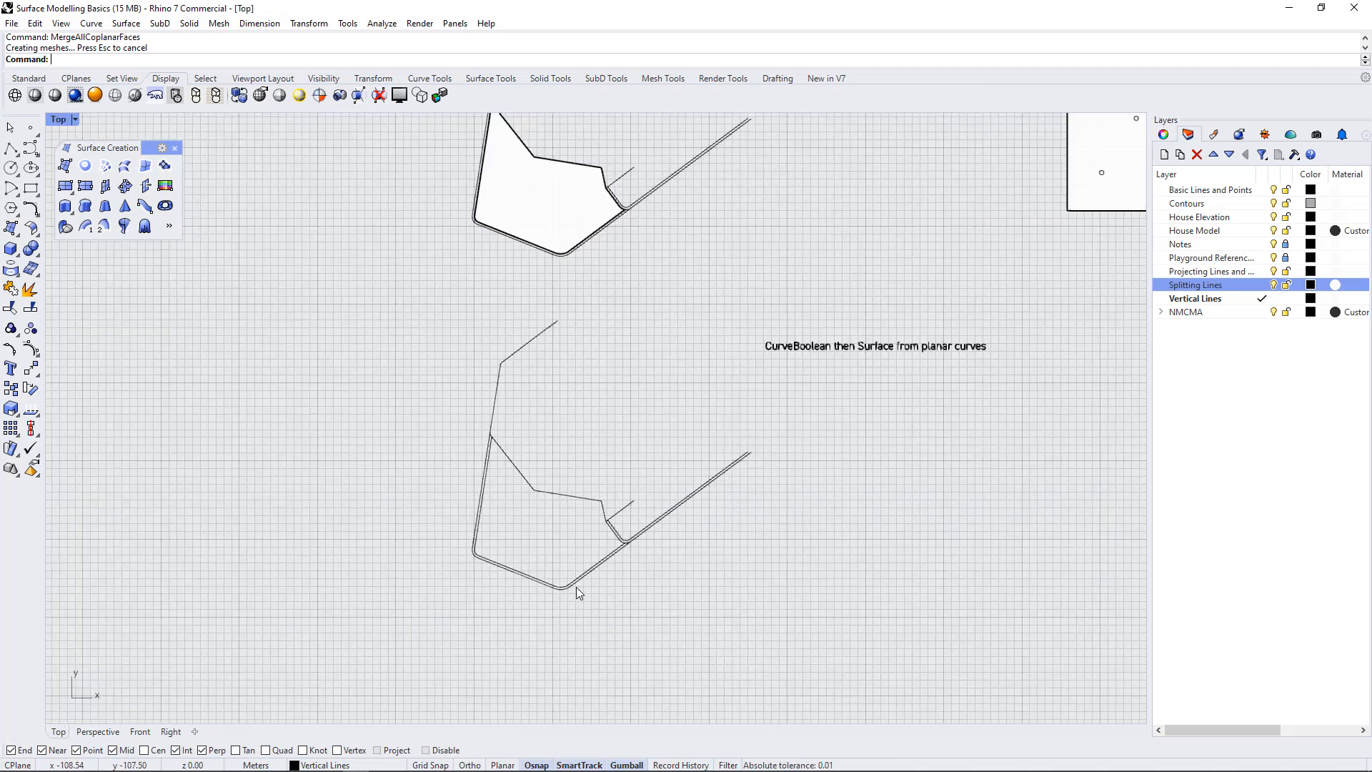
scroll(413, 461, "down", 2)
scroll(475, 570, "up", 4)
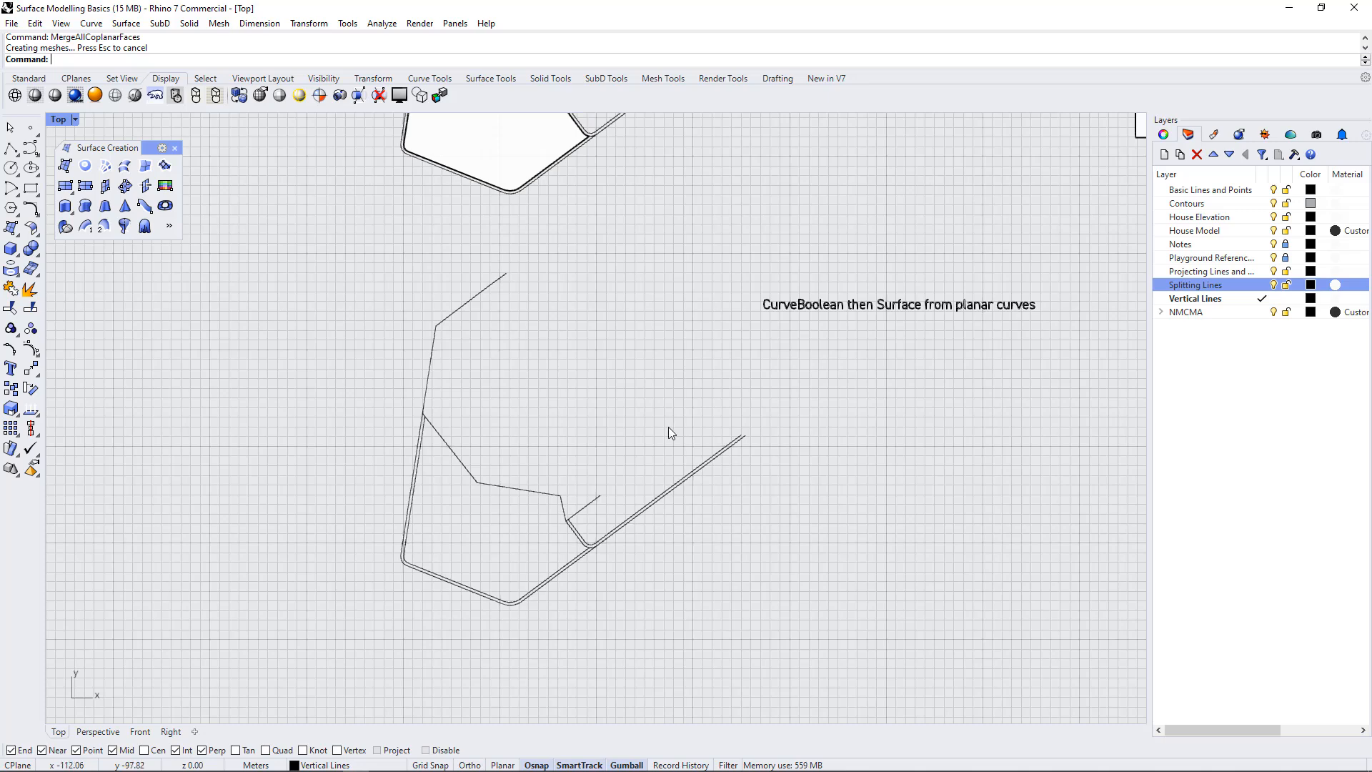
scroll(579, 370, "down", 2)
scroll(538, 351, "up", 1)
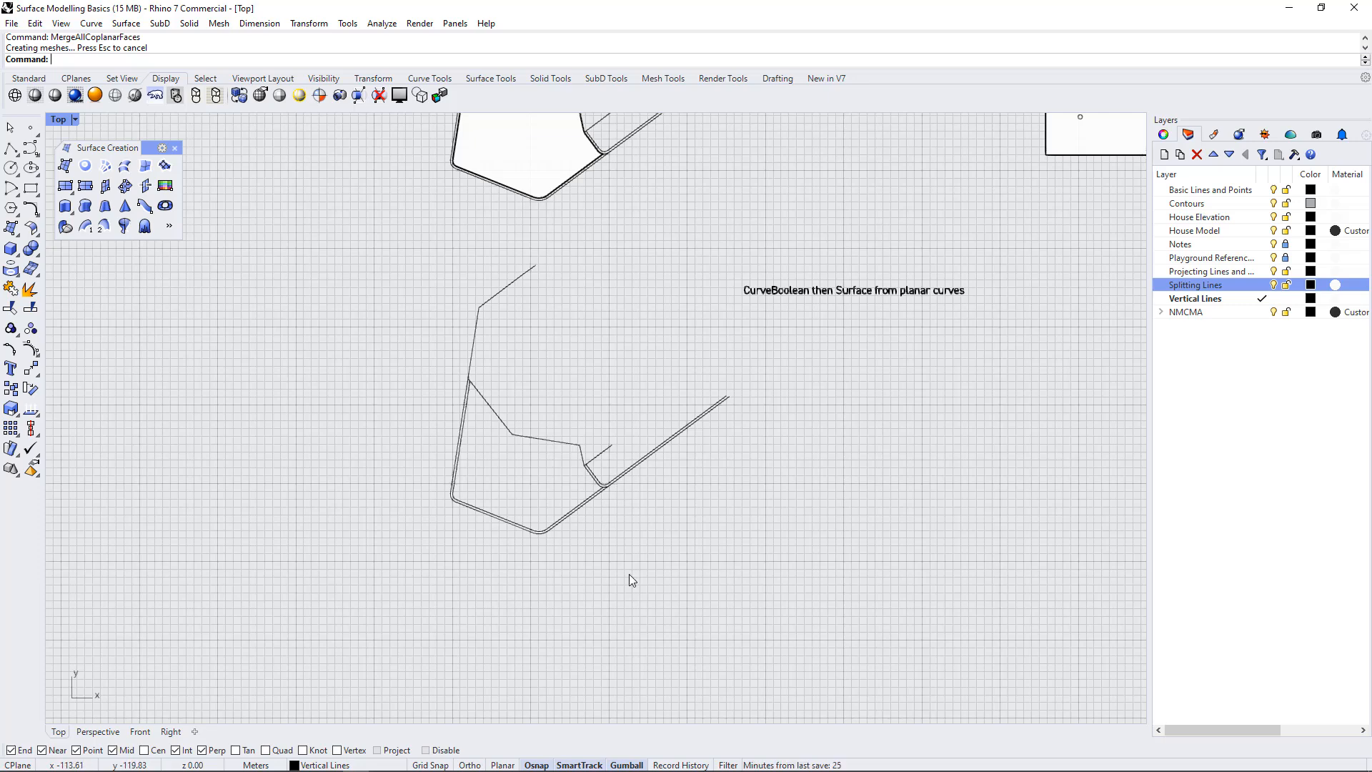
scroll(591, 537, "down", 1)
scroll(576, 527, "up", 3)
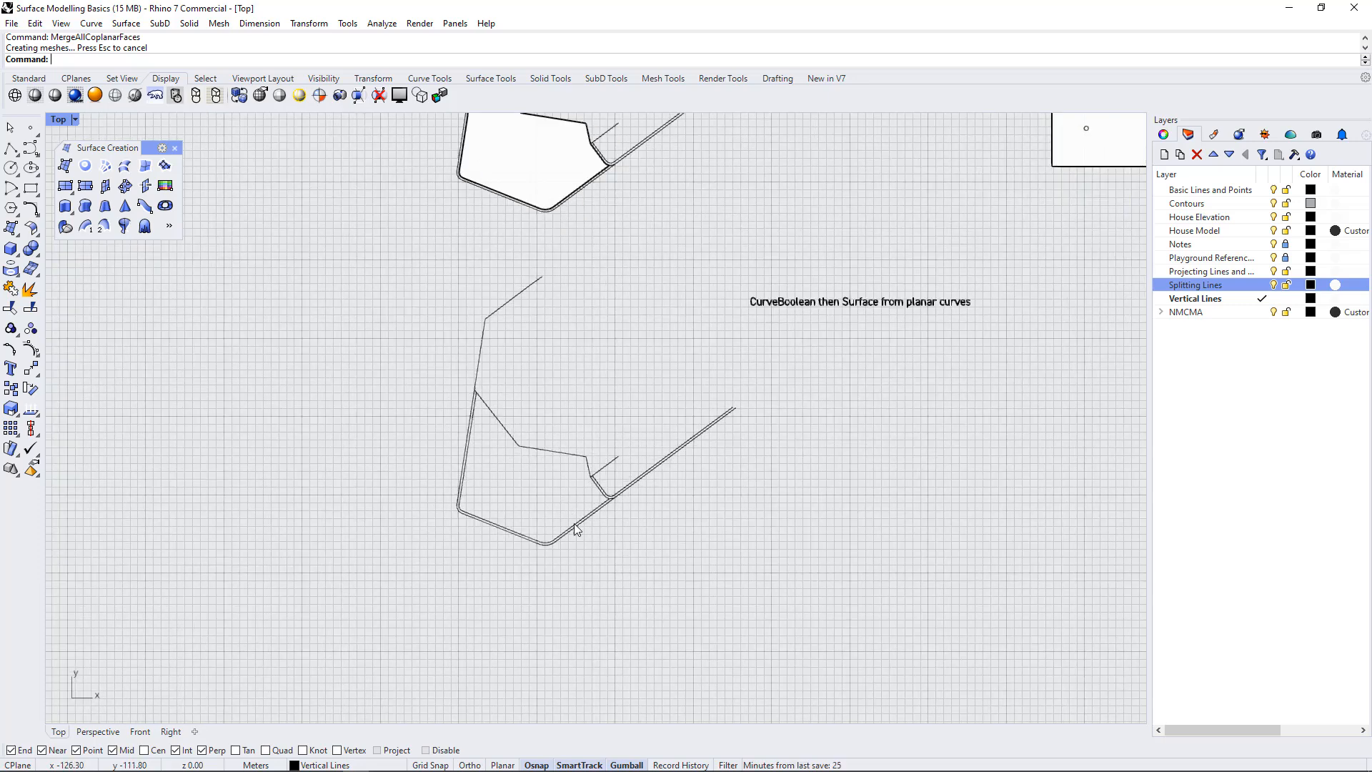
scroll(573, 535, "down", 3)
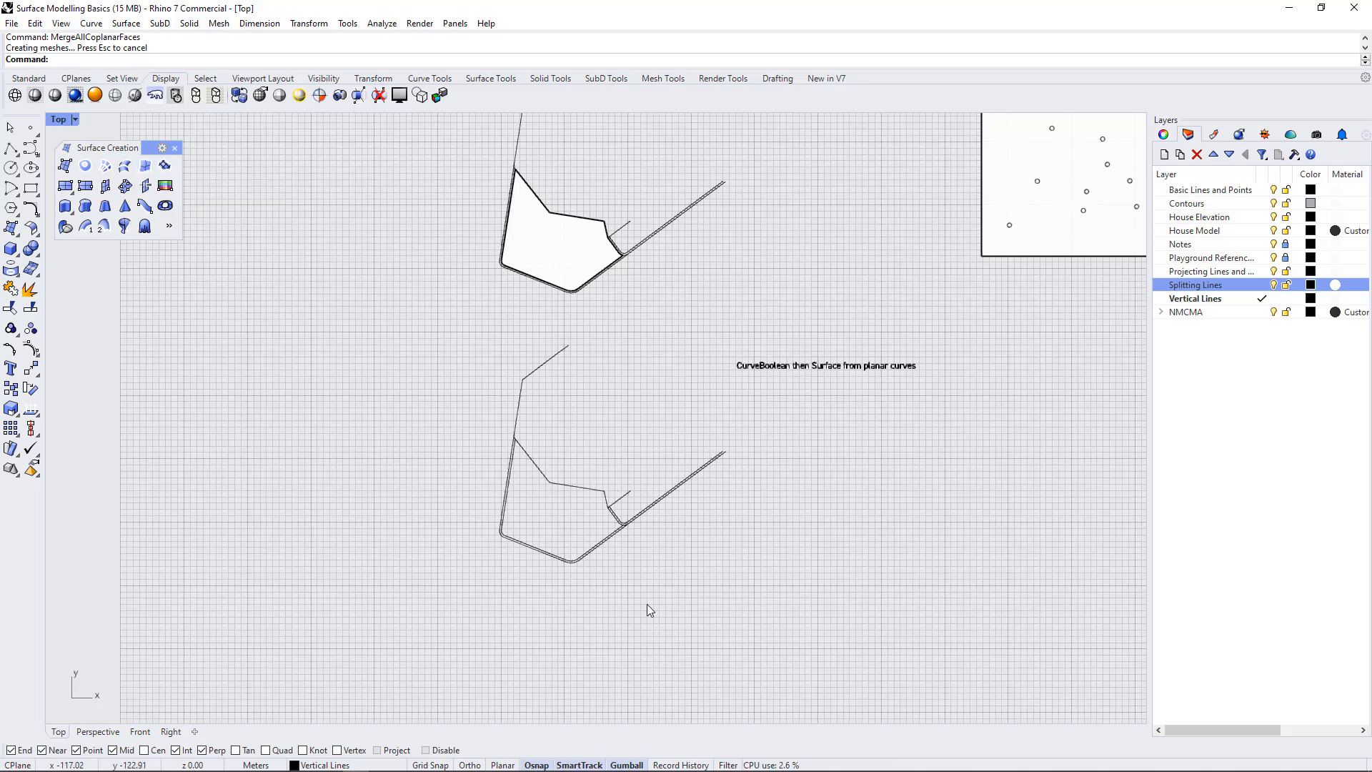
left_click_drag(647, 604, 448, 407)
left_click(713, 597)
scroll(596, 536, "up", 5)
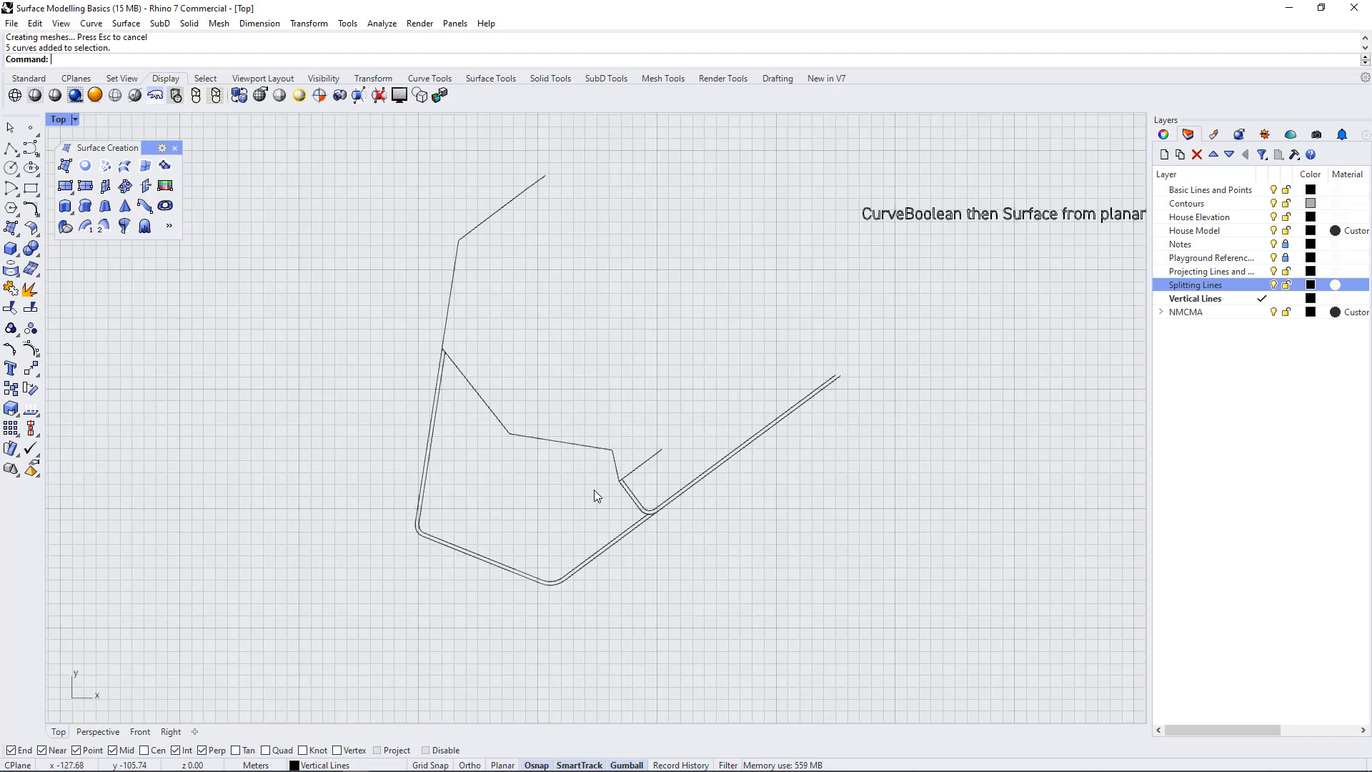
scroll(579, 513, "down", 2)
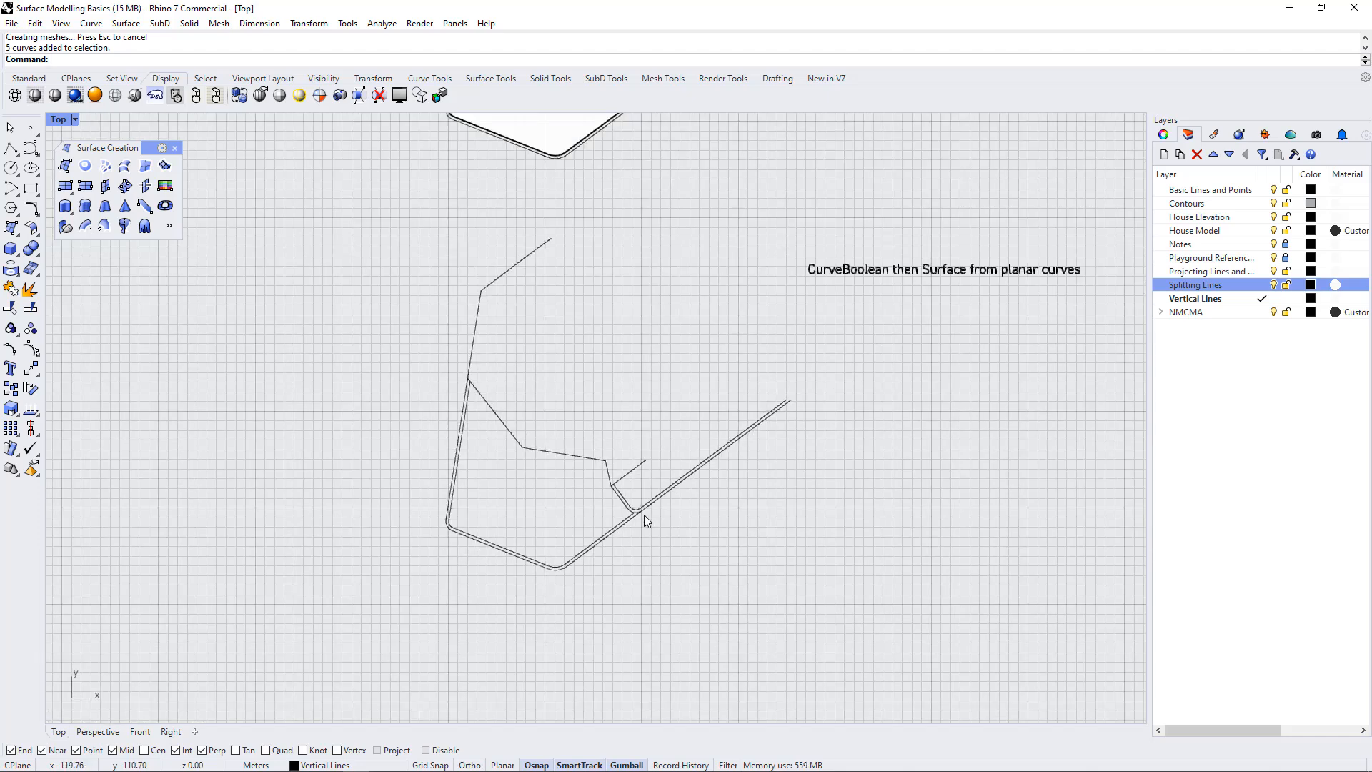
Run CurveBoolean on all the exercise's outline curves, keeping the enclosed central region as a closed curve and retaining the input curves
type("urveBoolean")
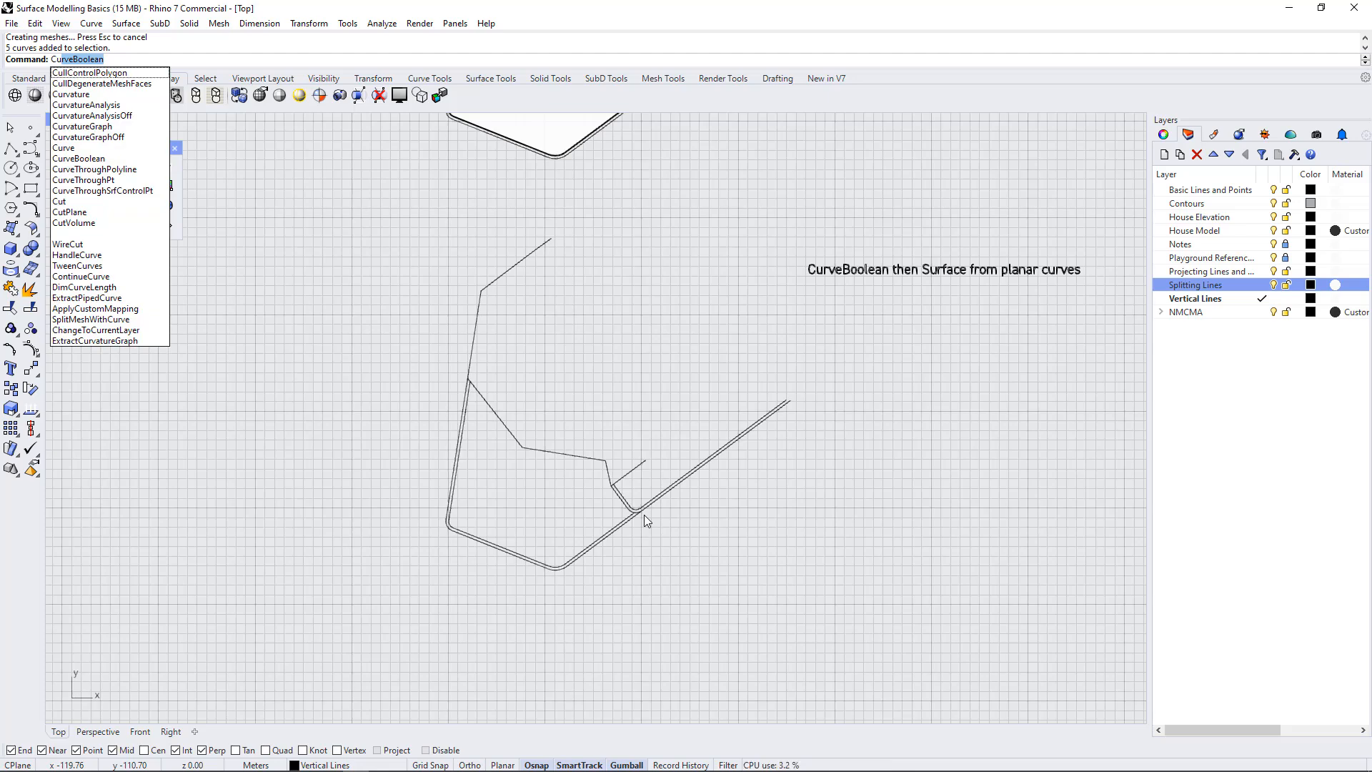
key("Return")
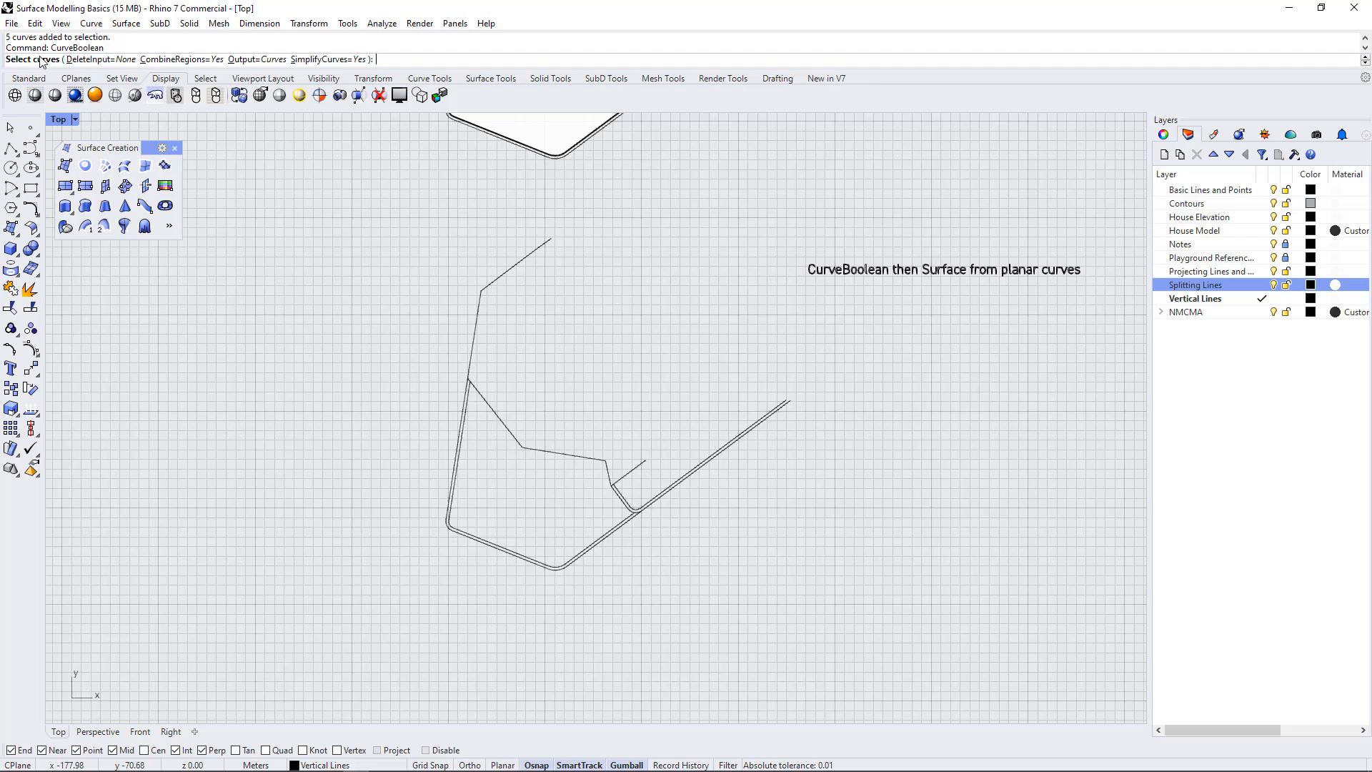
left_click_drag(764, 634, 359, 372)
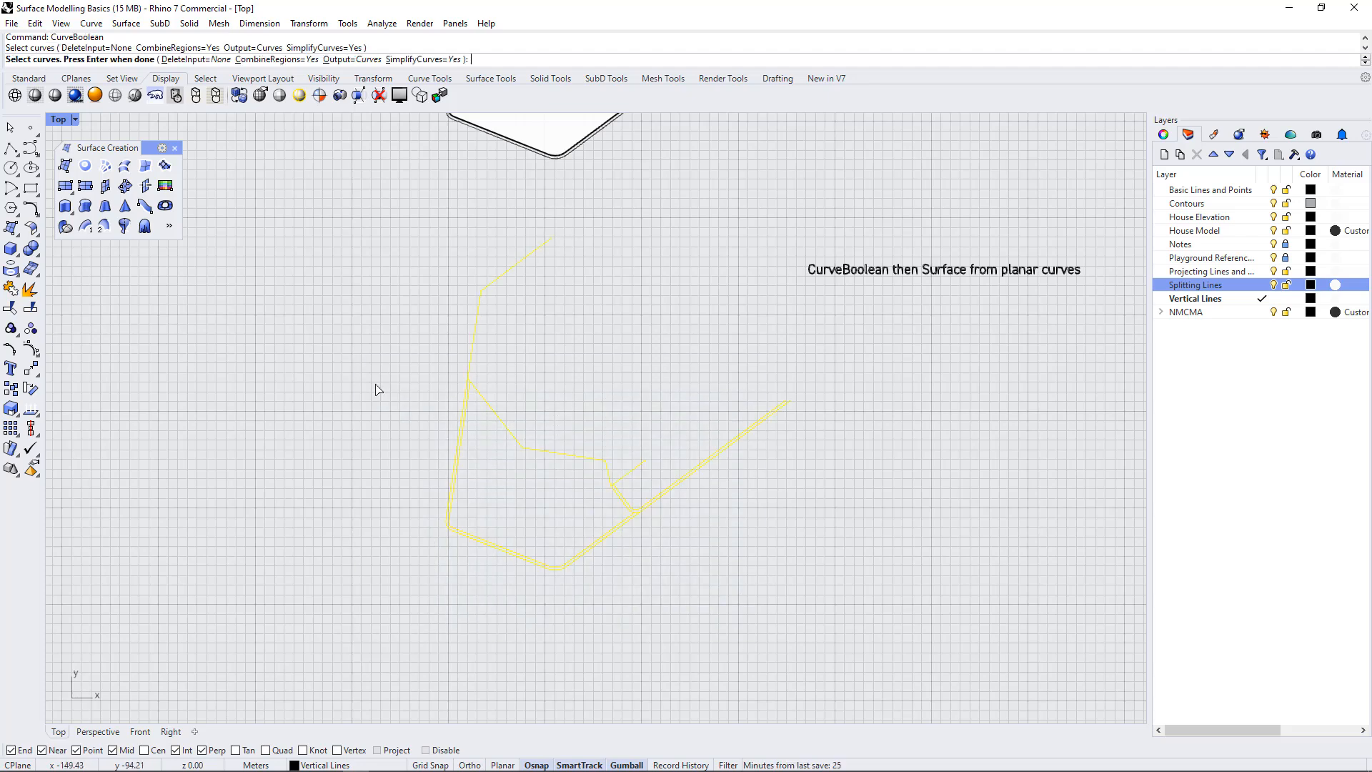
key("Return")
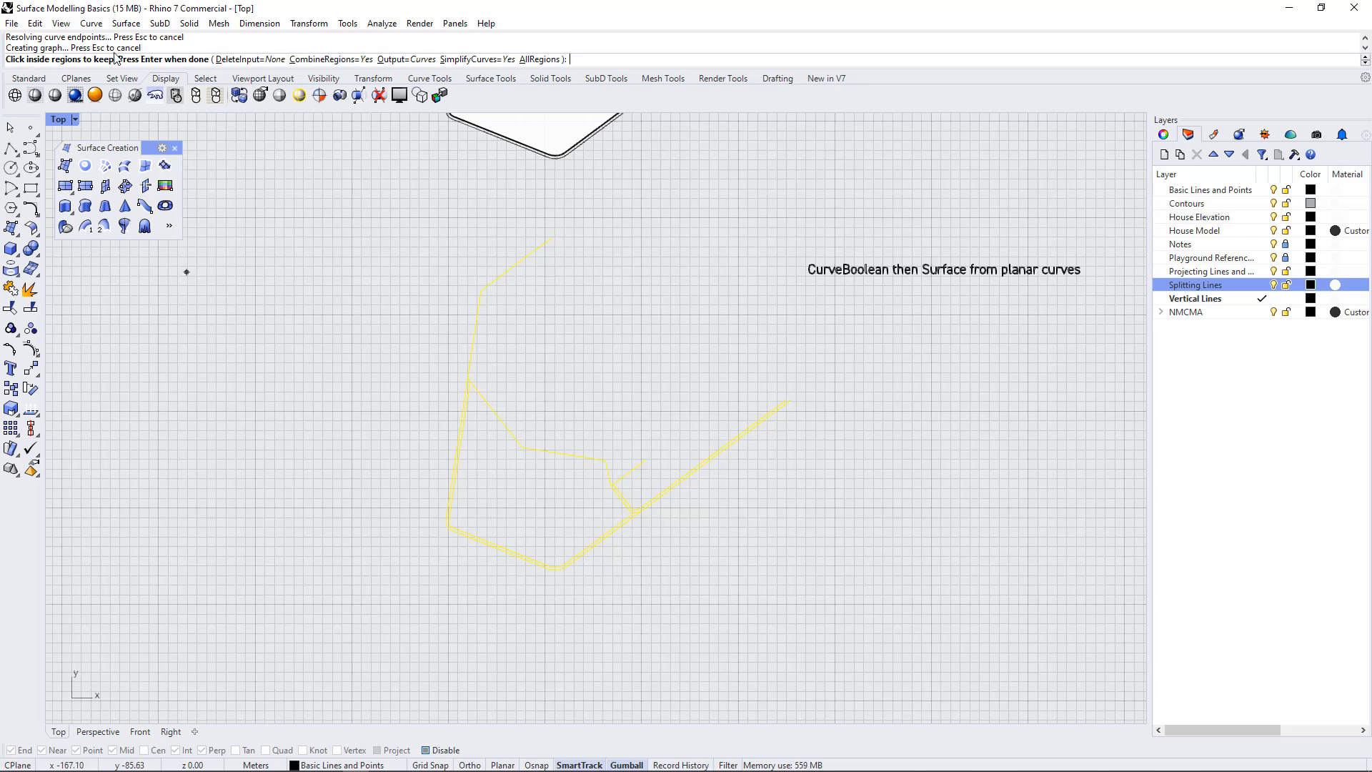
left_click(519, 489)
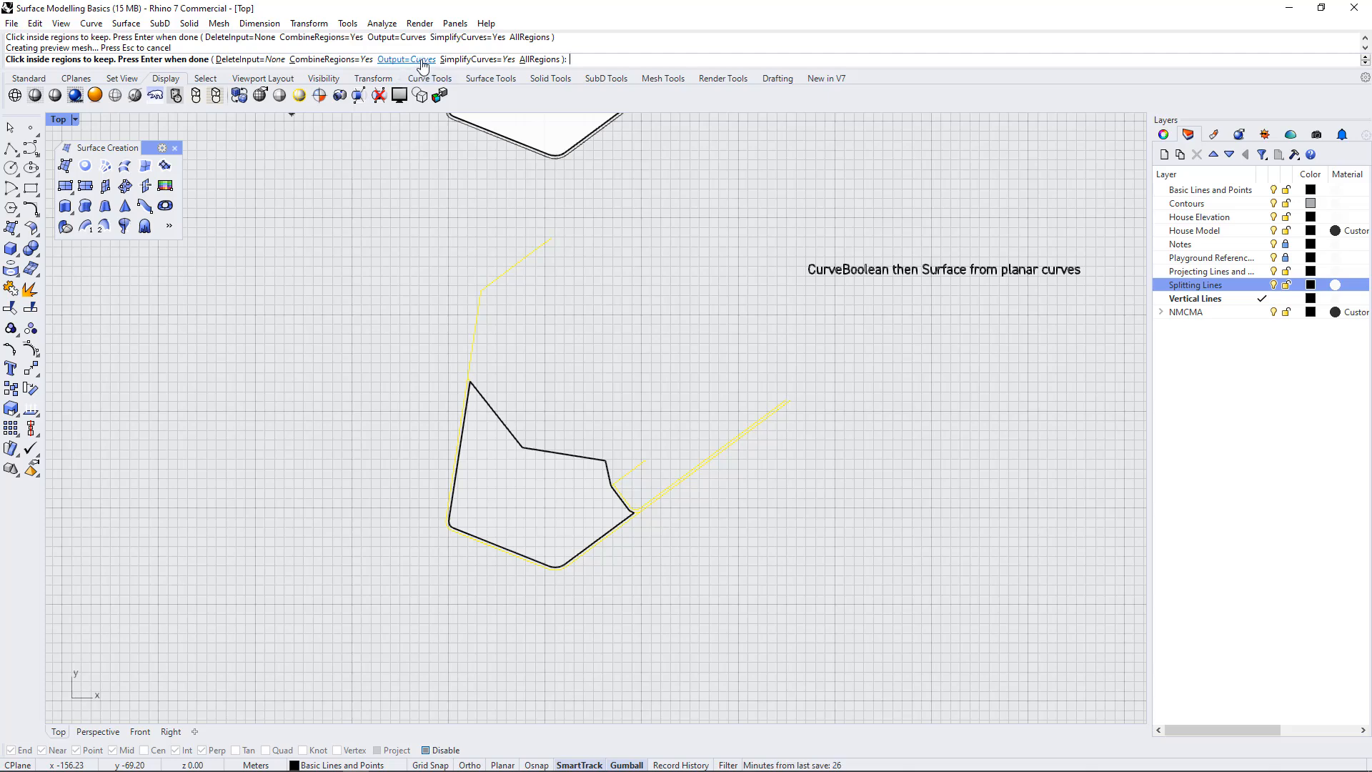
left_click(531, 479)
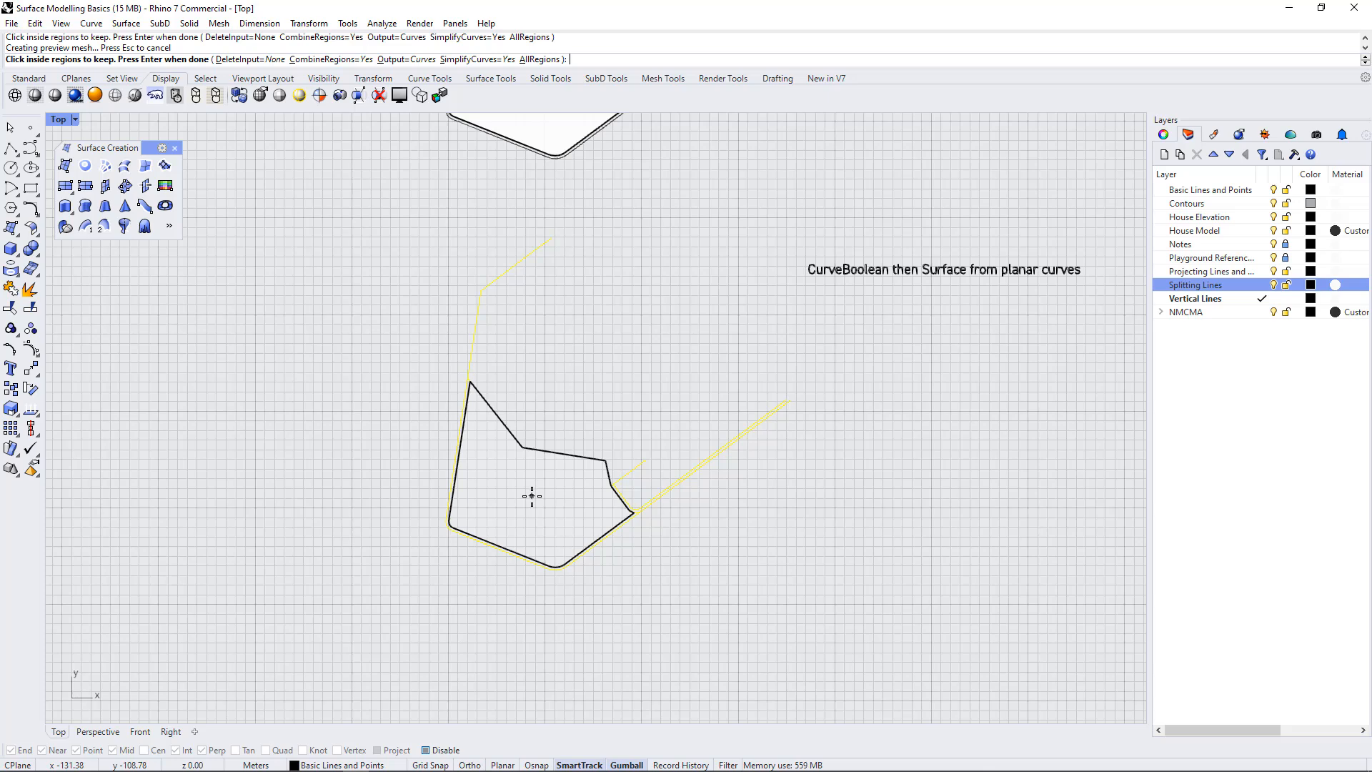
key("Return")
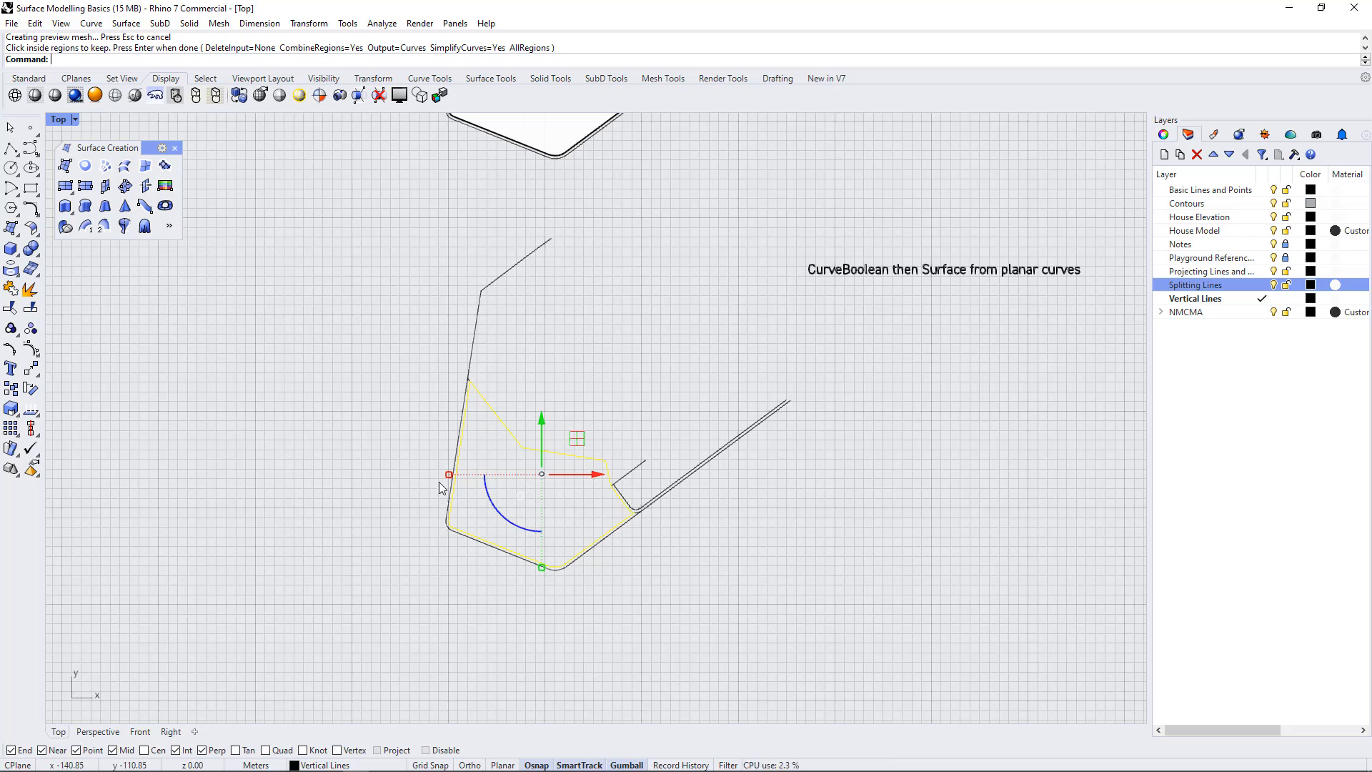
left_click(655, 595)
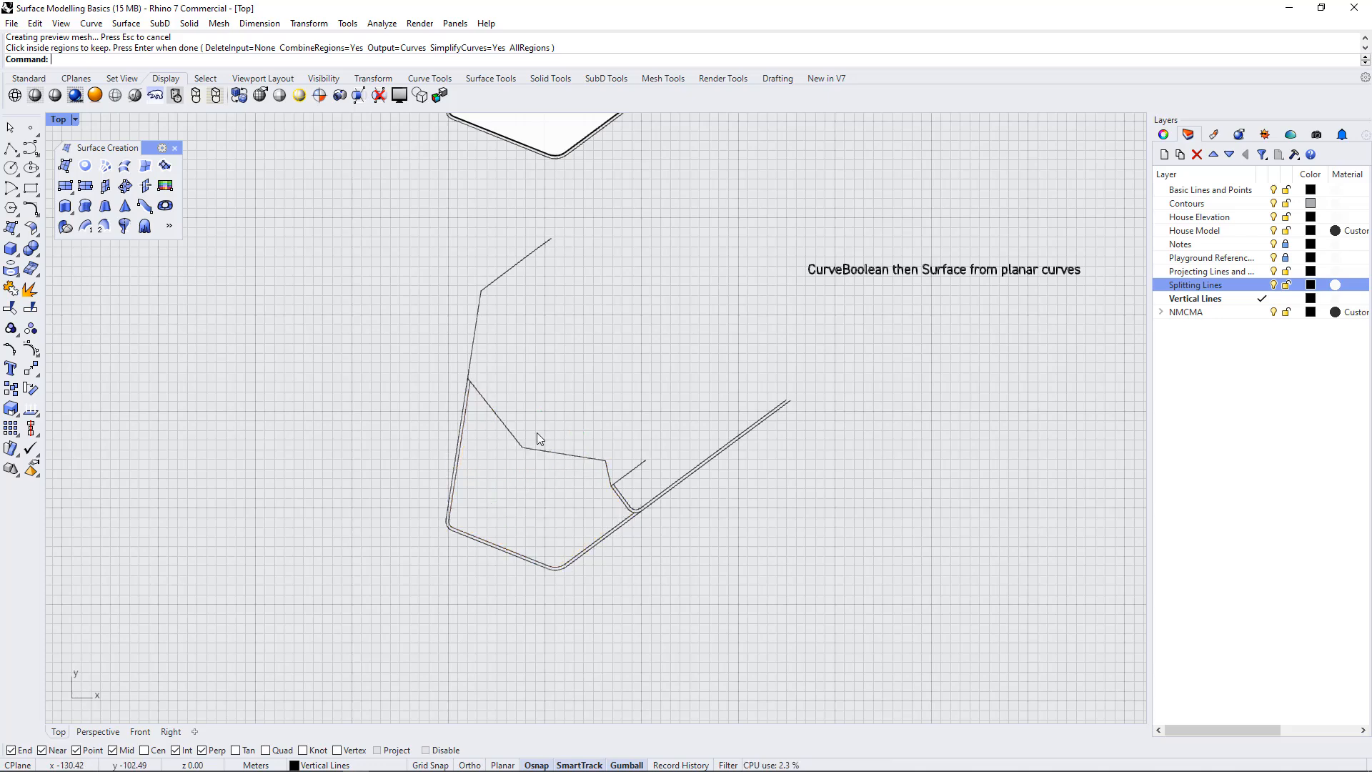
Create a surface from planar curves using the closed curve around the central region
left_click(543, 452)
left_click(598, 503)
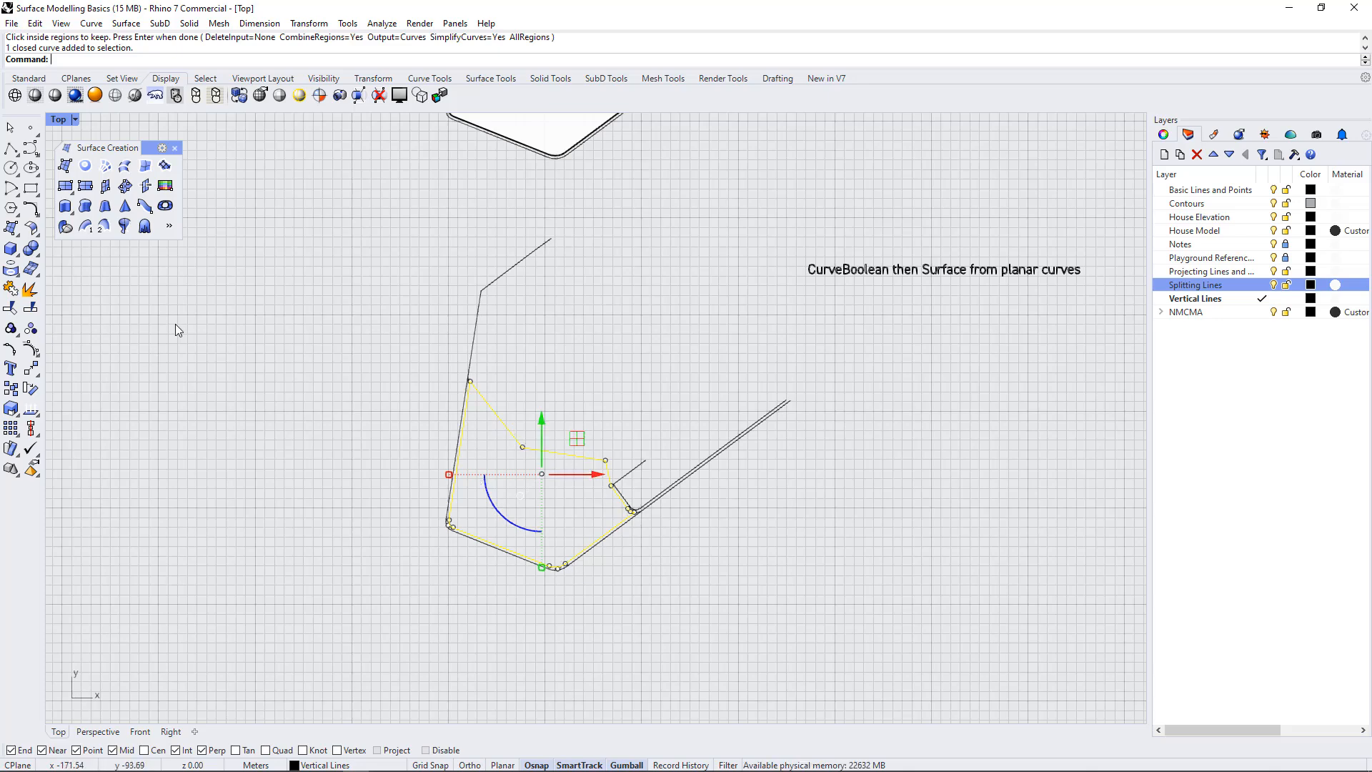
left_click(87, 167)
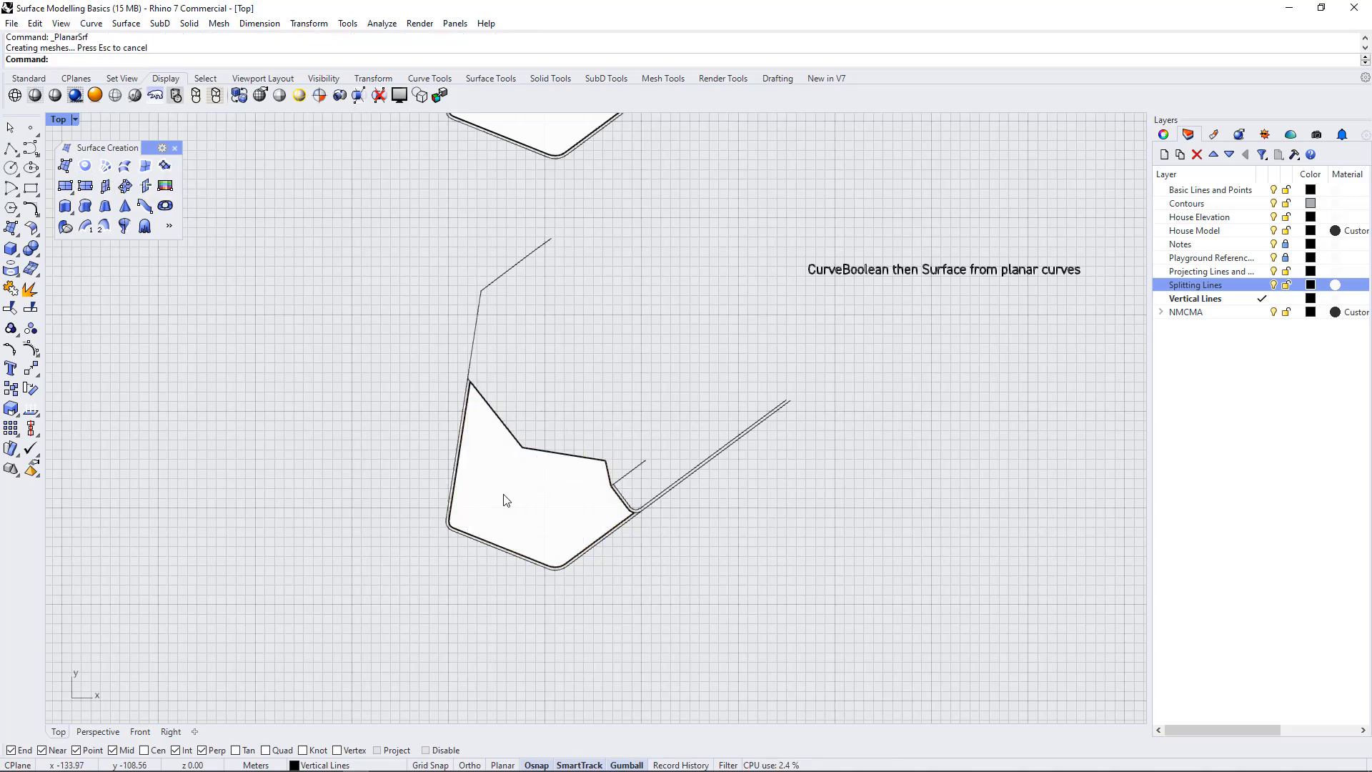
Review the exercise sheet and examine the first contour exercise under Methods to create modulated surfaces
scroll(422, 537, "down", 5)
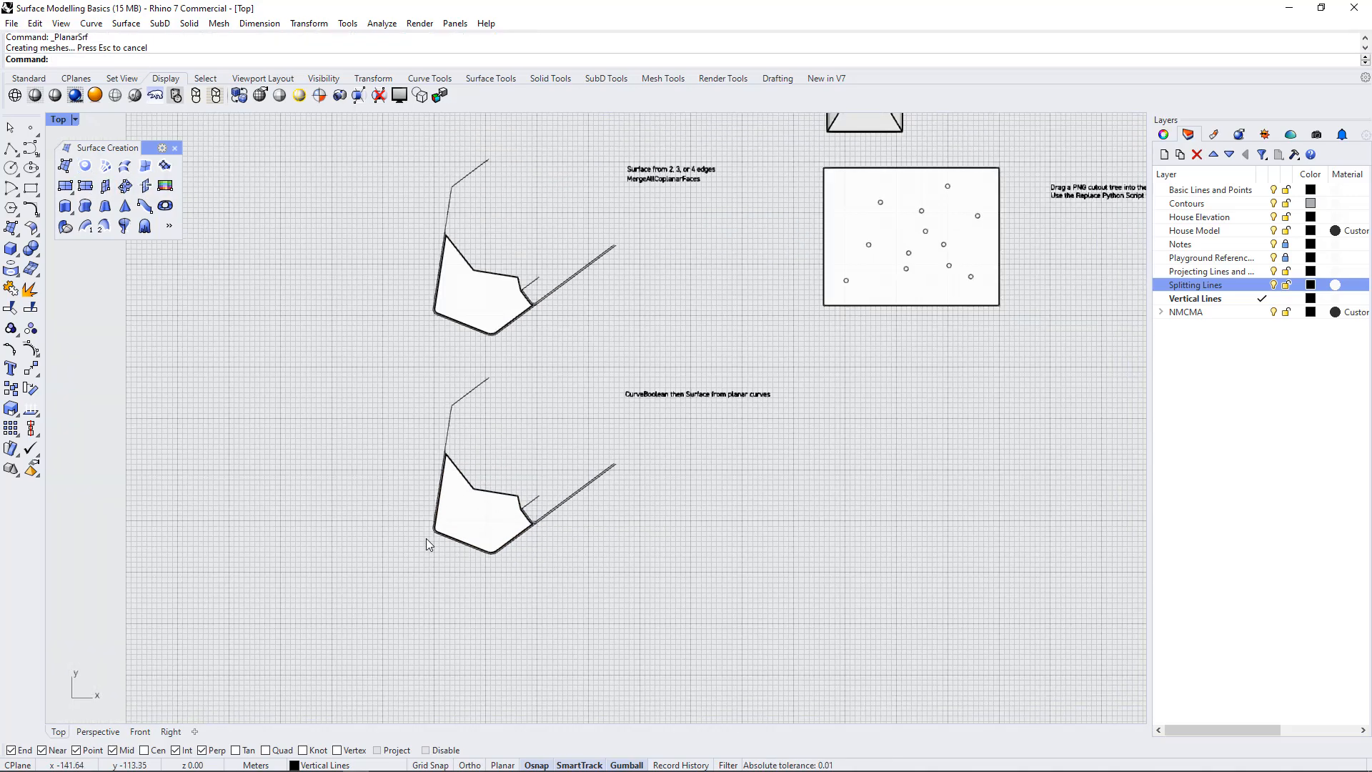
scroll(426, 539, "down", 2)
scroll(509, 568, "down", 4)
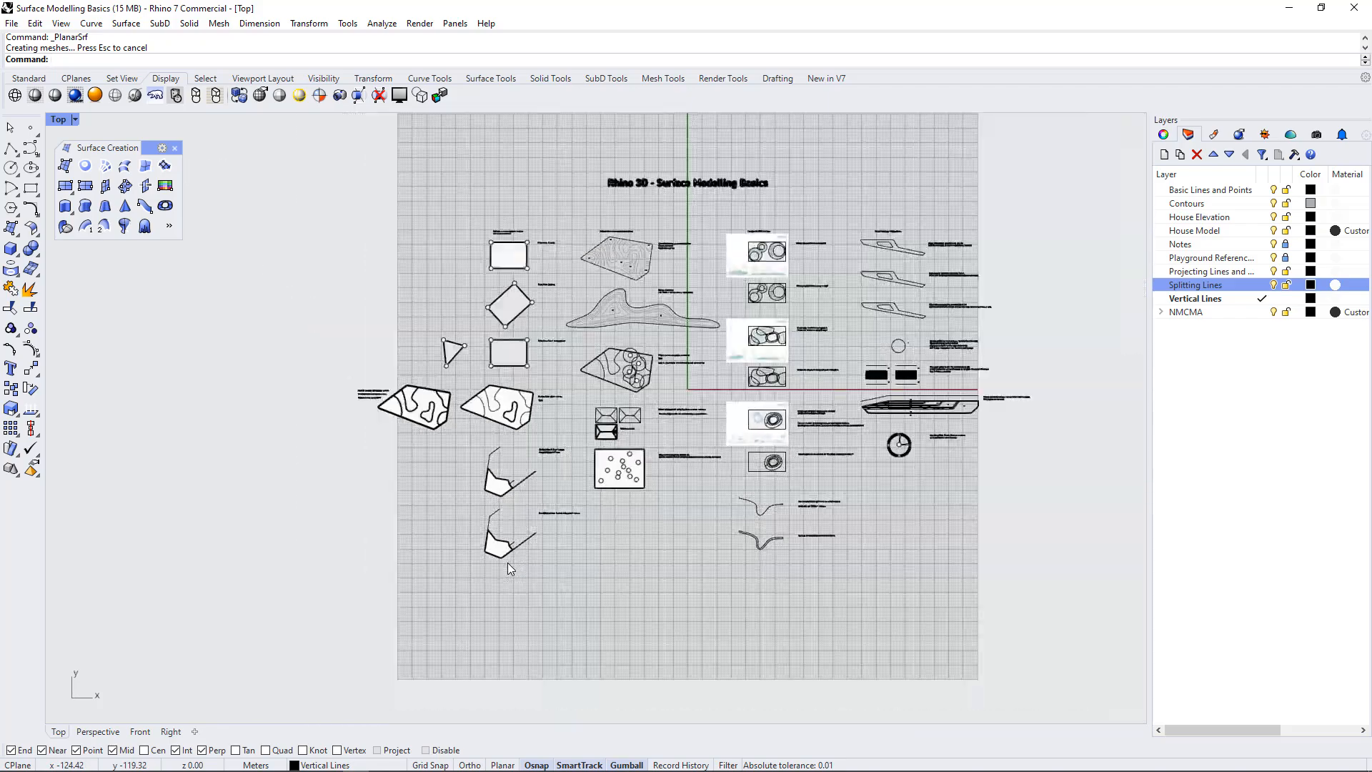
scroll(499, 503, "up", 3)
scroll(526, 592, "down", 1)
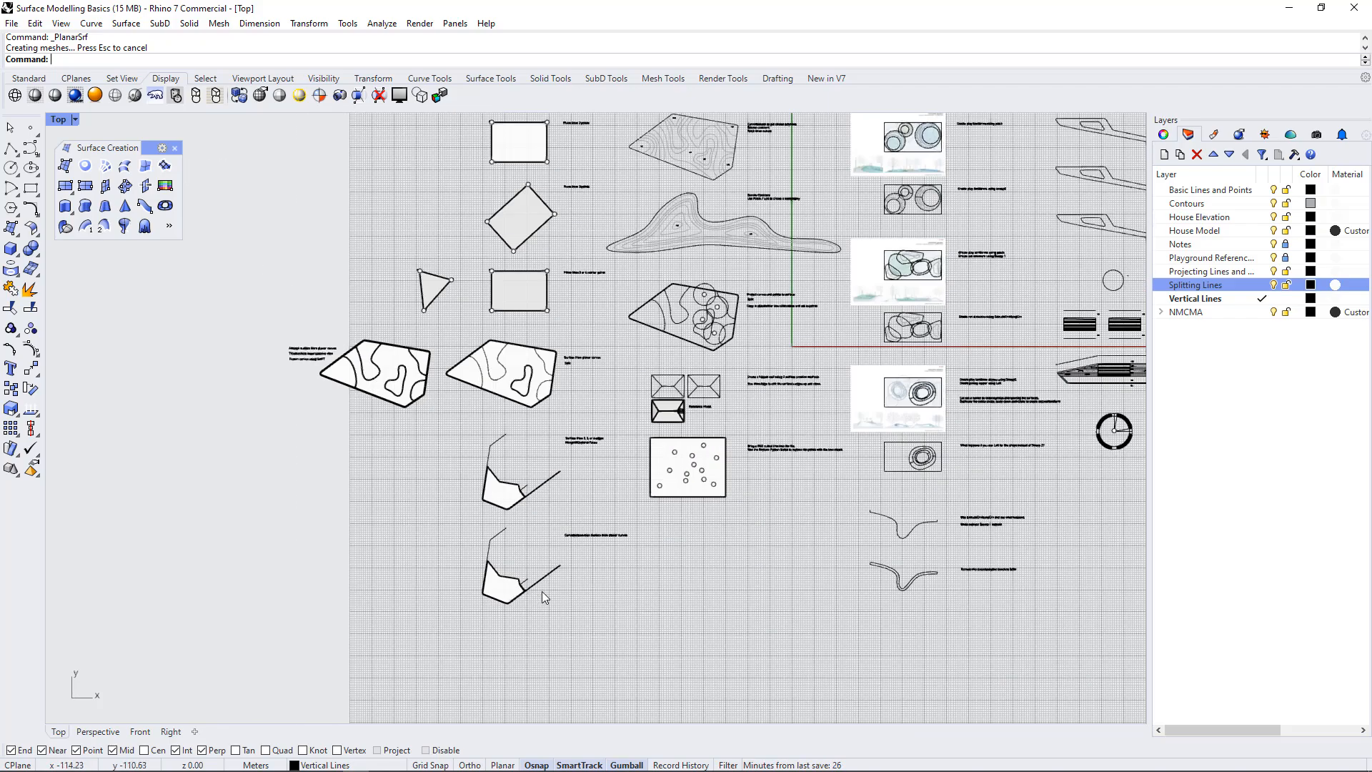
scroll(545, 596, "down", 1)
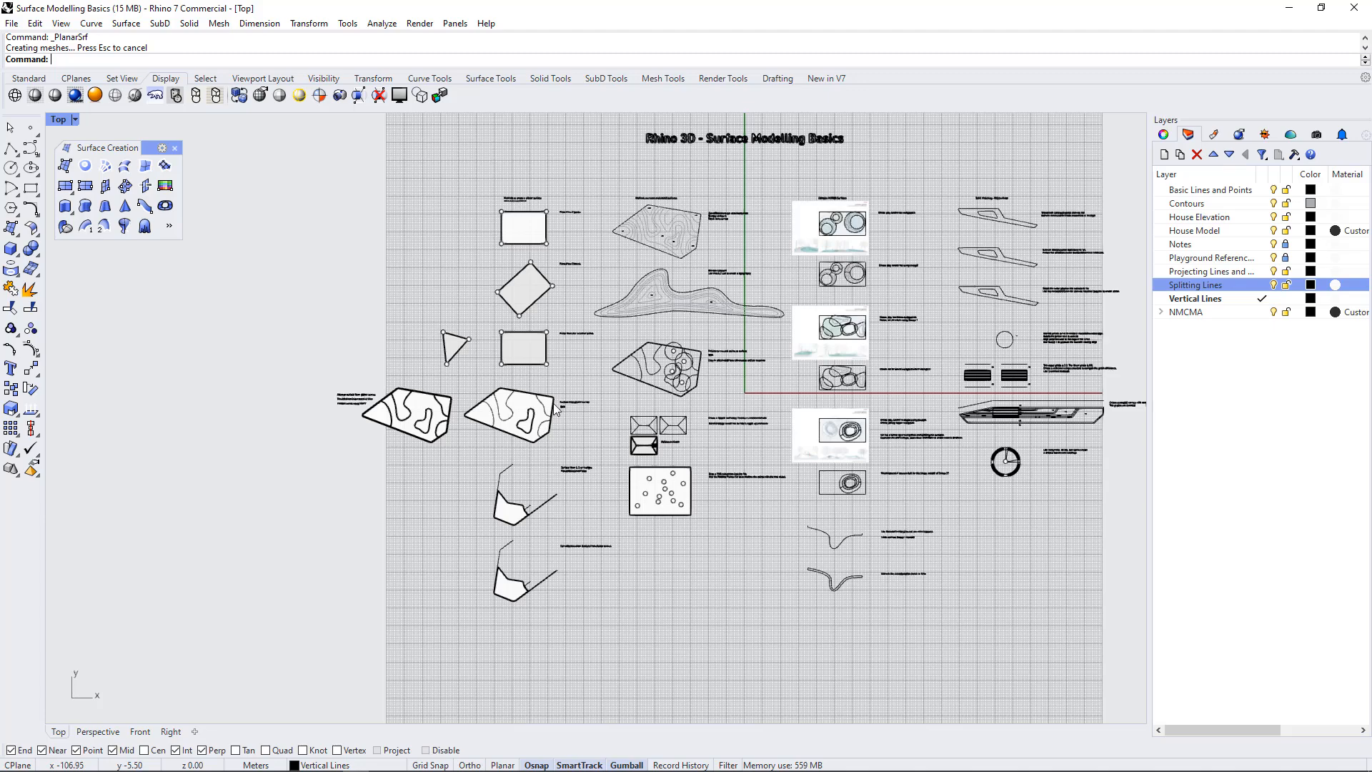
scroll(687, 193, "up", 3)
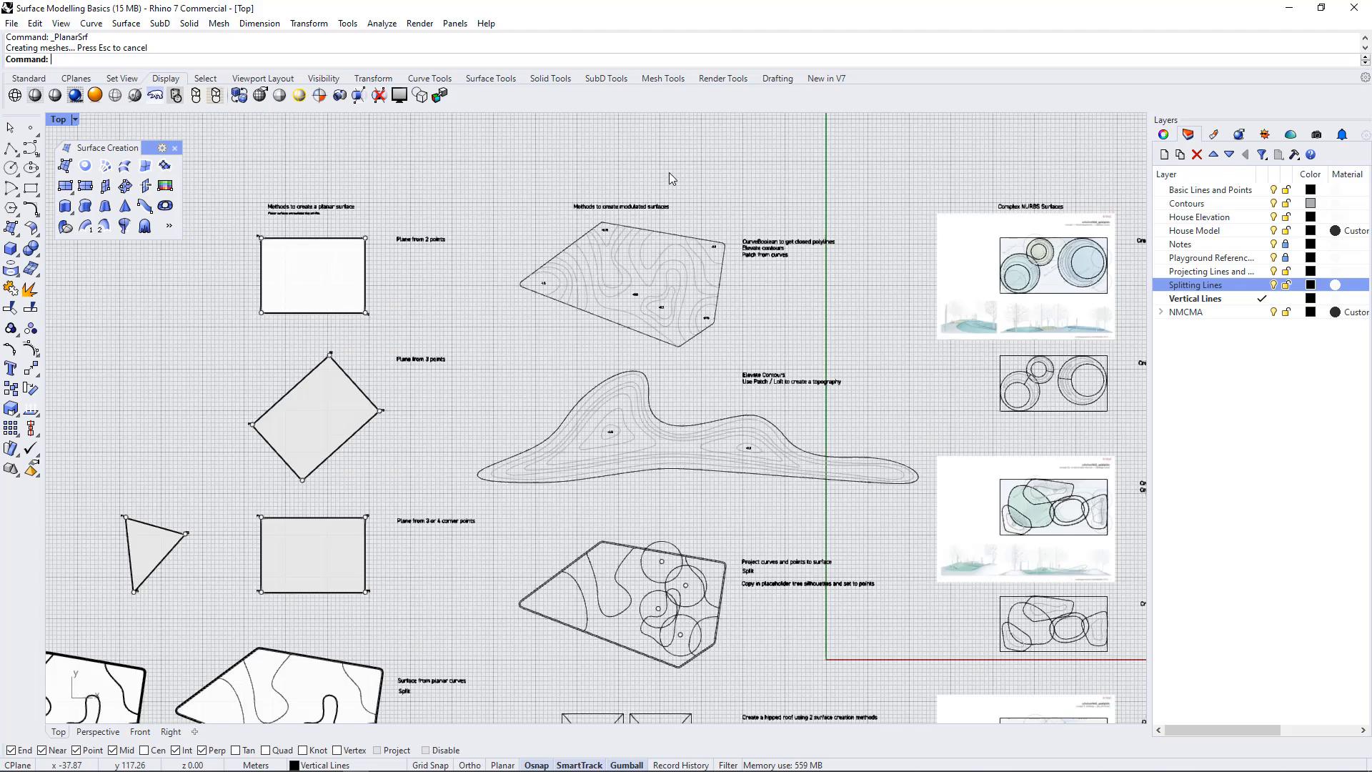
scroll(669, 174, "up", 3)
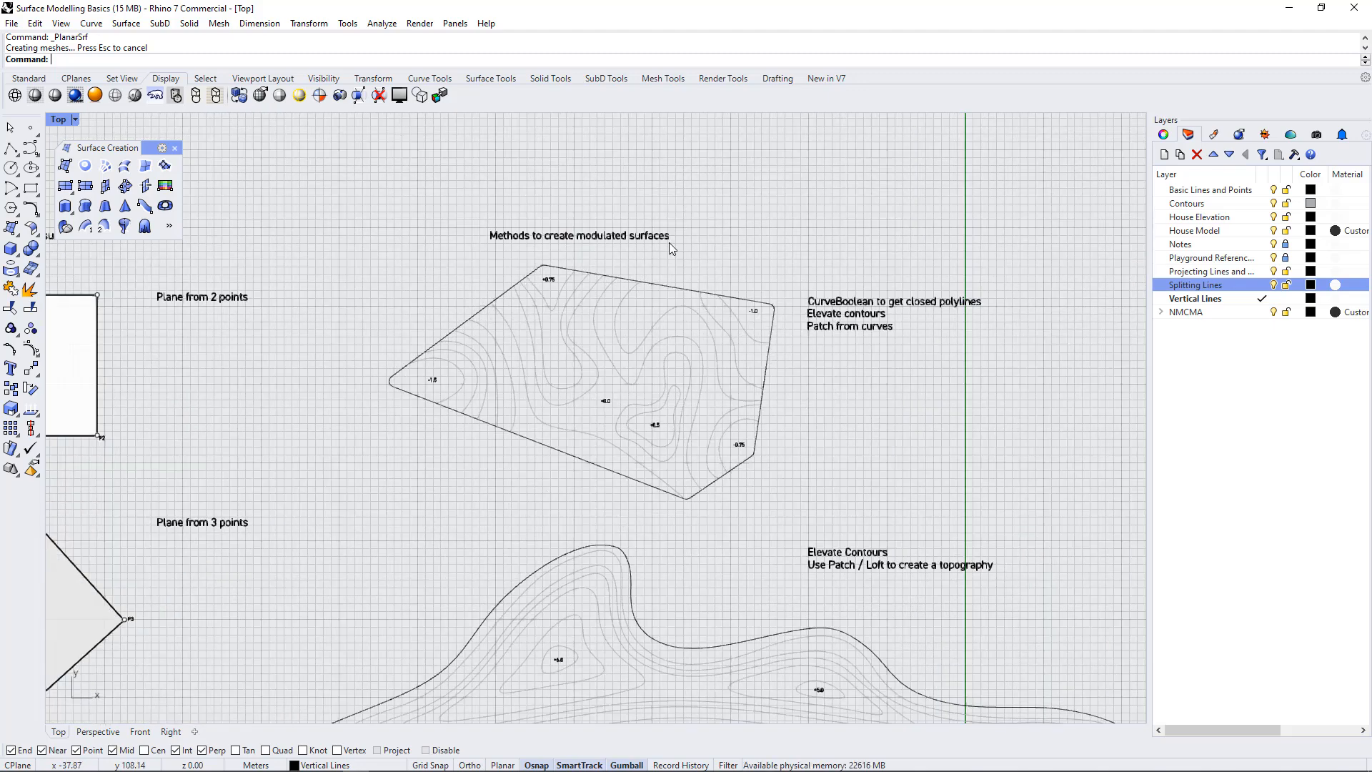